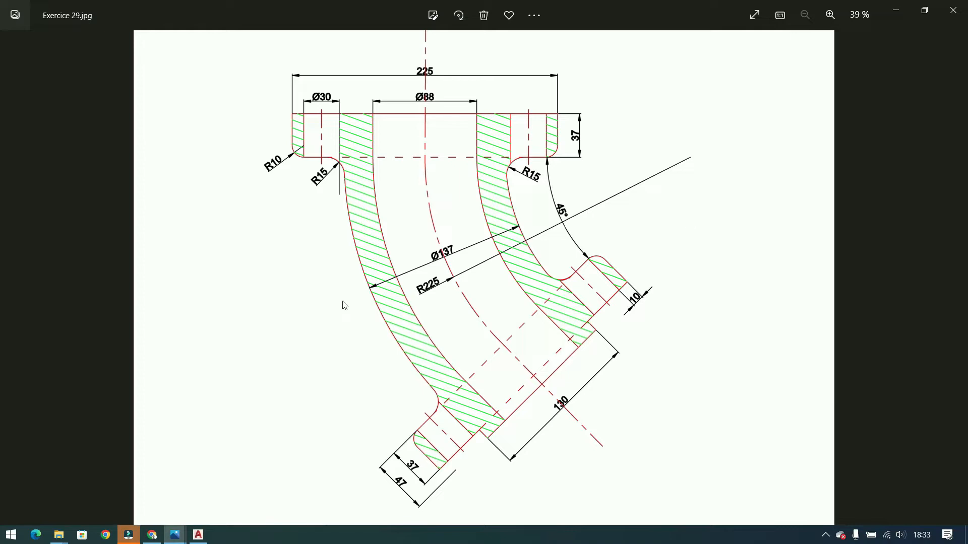
# - Switch from the exercise image to AutoCAD and review the Hachures and Traits cachés layers in the layer list
pyautogui.click(200, 537)
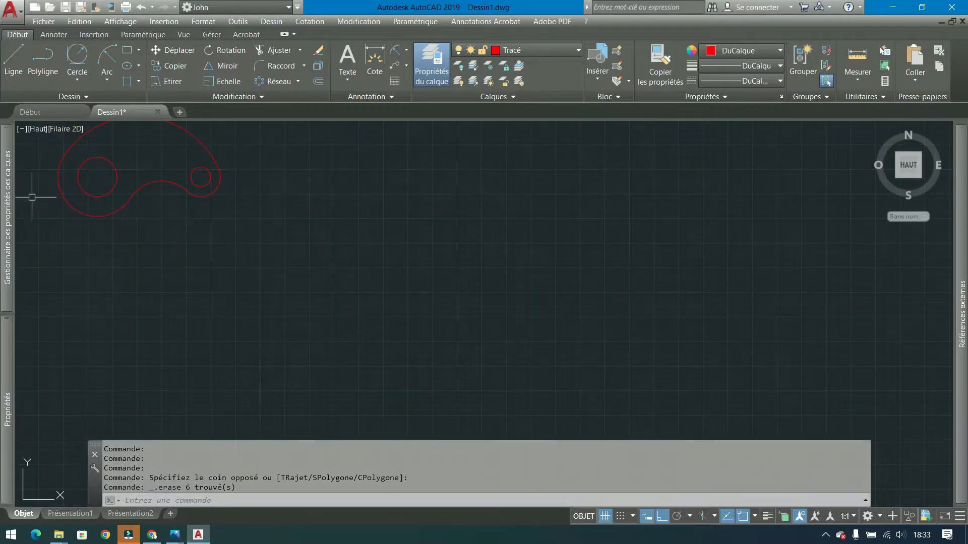
pyautogui.moveTo(9, 237)
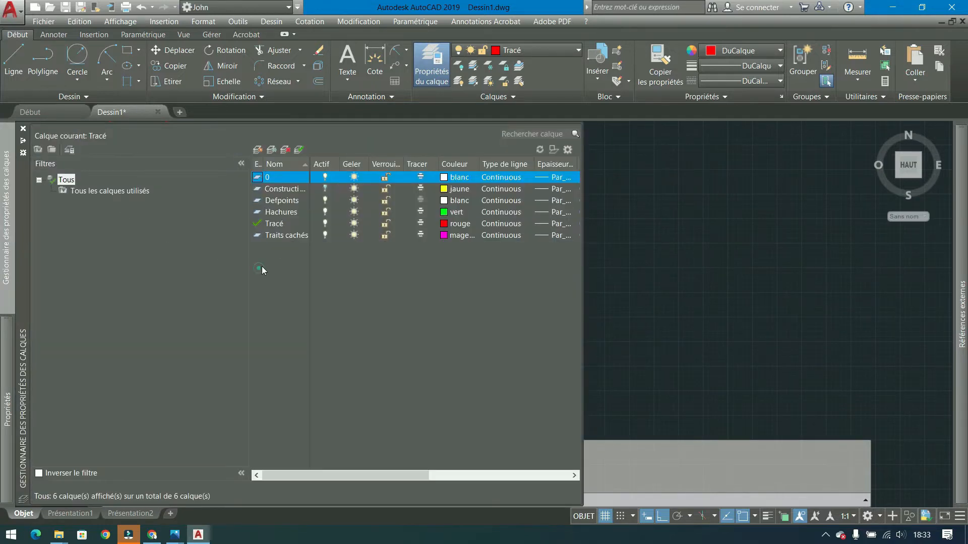
pyautogui.click(290, 212)
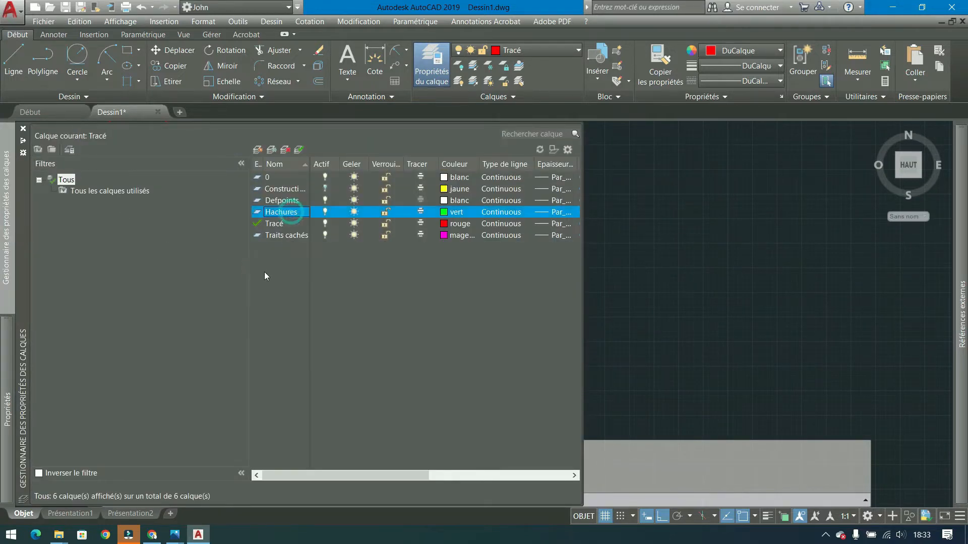
pyautogui.click(290, 236)
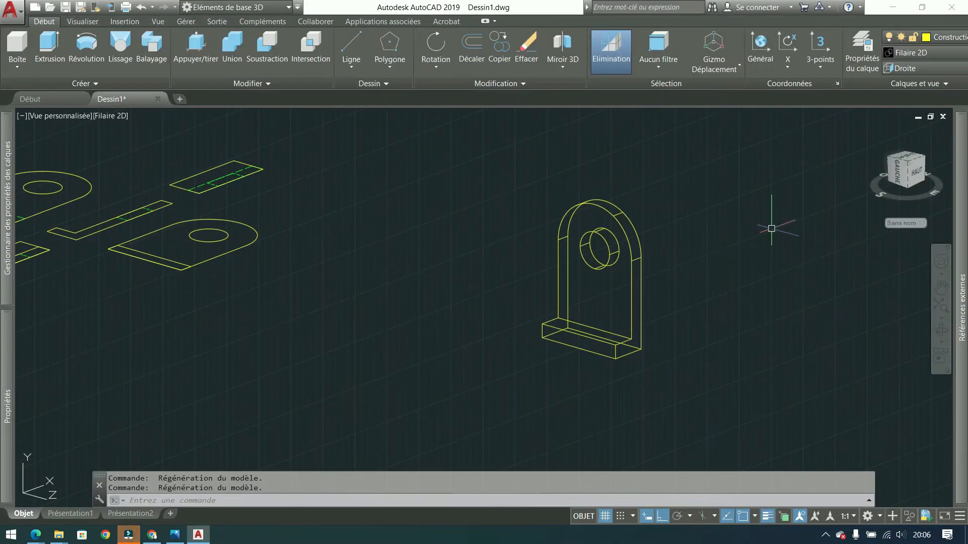
# - View the 3D bracket in the Conceptuel and Nuances de gris visual styles and from another angle
pyautogui.moveTo(712, 320)
pyautogui.mouseDown(button='middle')
pyautogui.moveTo(672, 324)
pyautogui.moveTo(600, 308)
pyautogui.mouseUp(button='middle')
pyautogui.scroll(3, 596, 277)
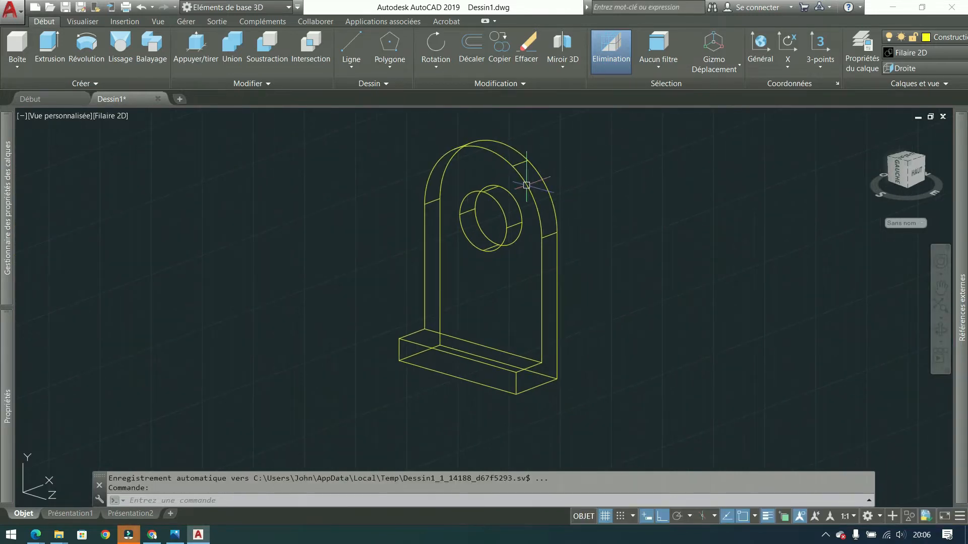
pyautogui.click(937, 54)
pyautogui.click(828, 79)
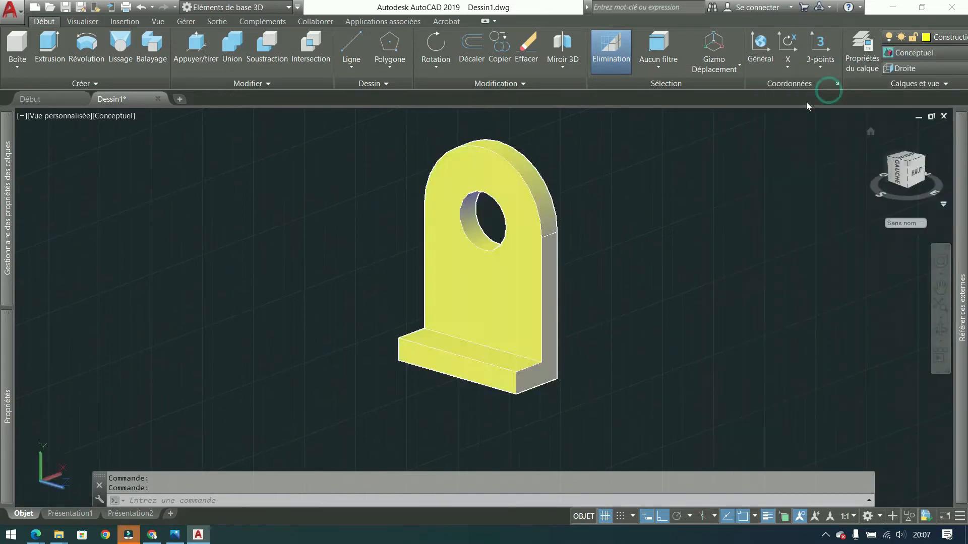
pyautogui.click(929, 53)
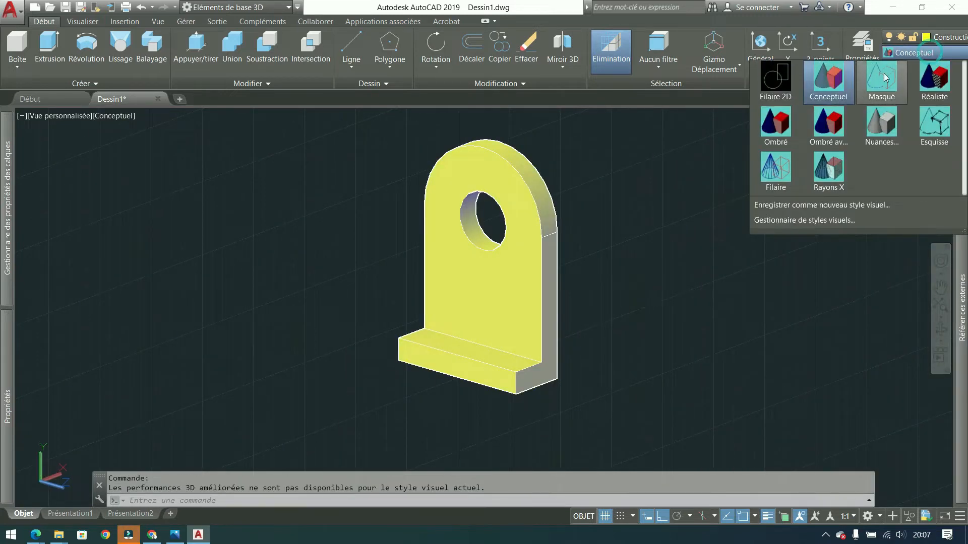
pyautogui.click(878, 124)
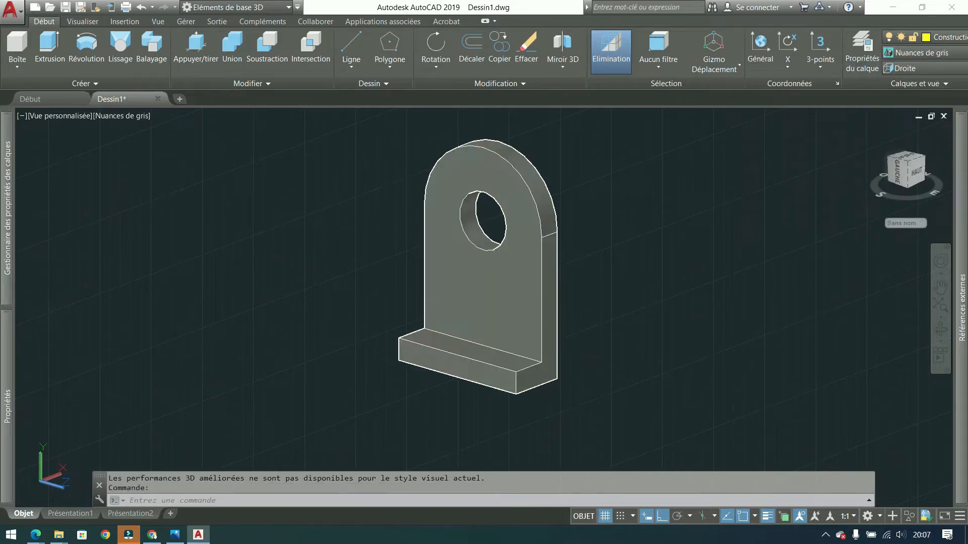
pyautogui.click(557, 281)
pyautogui.keyDown('shift'); pyautogui.moveTo(558, 281); pyautogui.dragTo(525, 322, button='middle'); pyautogui.keyUp('shift')
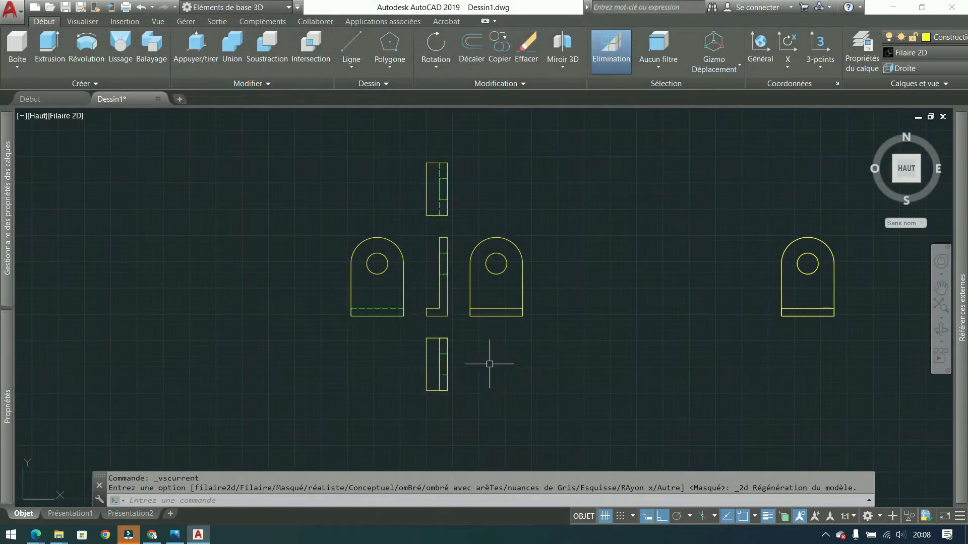
# - Highlight the bracket's L-shaped side view and the neighbouring view with the dashed base line, clearing each selection
pyautogui.scroll(3, 492, 362)
pyautogui.scroll(-1, 493, 353)
pyautogui.moveTo(492, 352); pyautogui.dragTo(422, 395, button='middle')
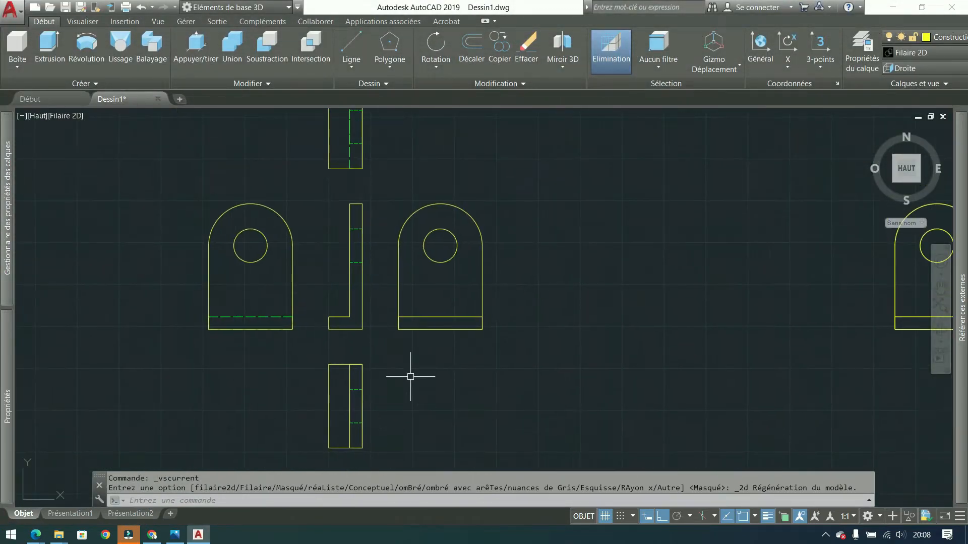
pyautogui.click(381, 190)
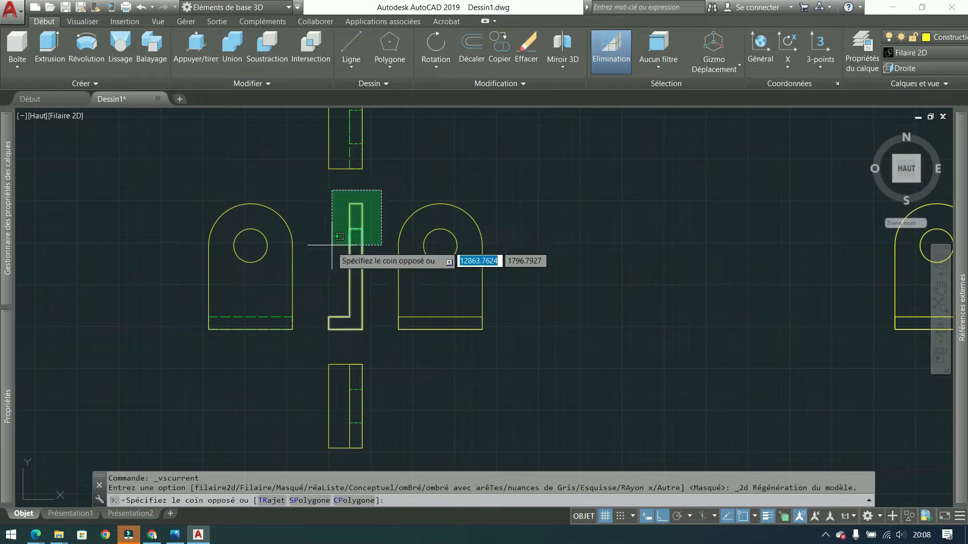
pyautogui.click(328, 323)
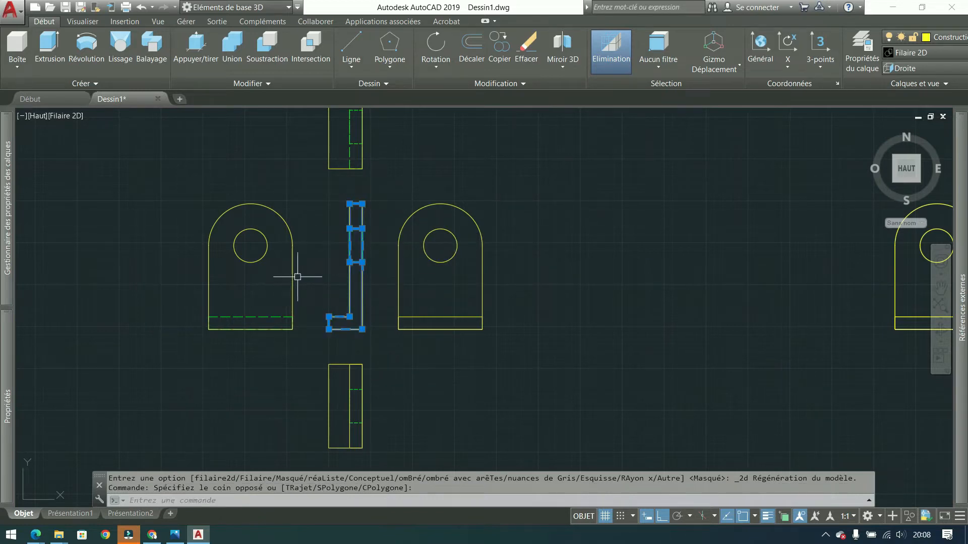
pyautogui.press('Escape')
pyautogui.click(305, 257)
pyautogui.click(283, 277)
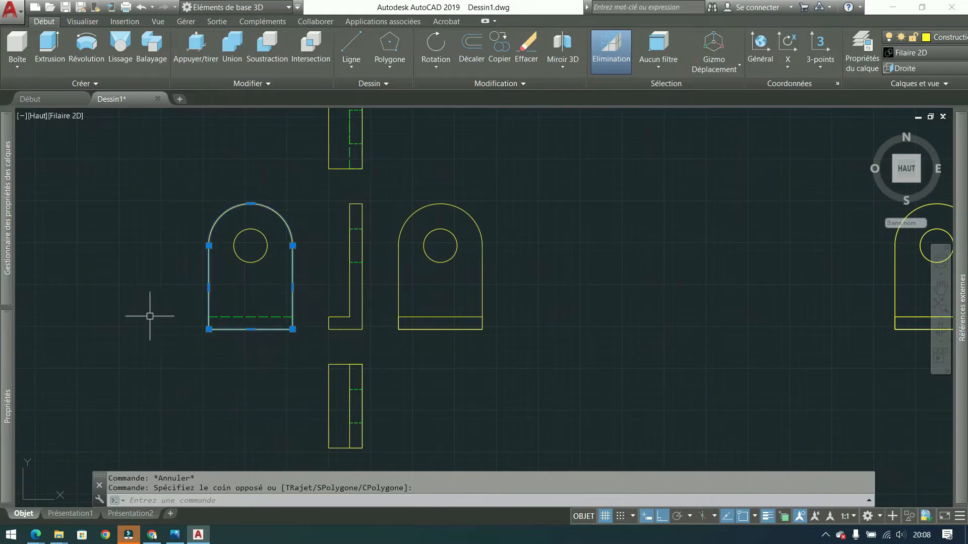
pyautogui.press('Escape')
# - Examine the dashed hidden lines for the hole and base in the bracket's side, lower and upper views
pyautogui.scroll(2, 250, 331)
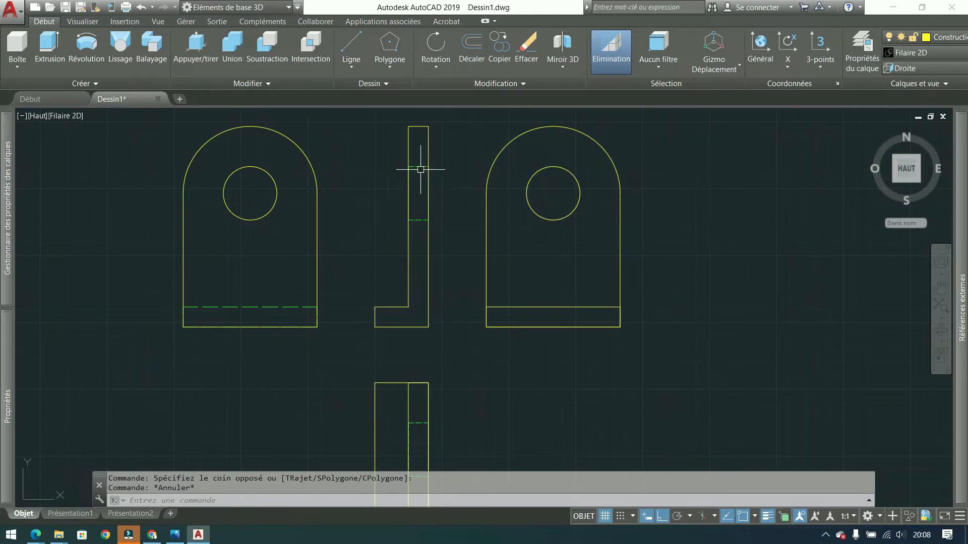
pyautogui.scroll(-2, 498, 391)
pyautogui.moveTo(498, 392); pyautogui.dragTo(449, 339, button='middle')
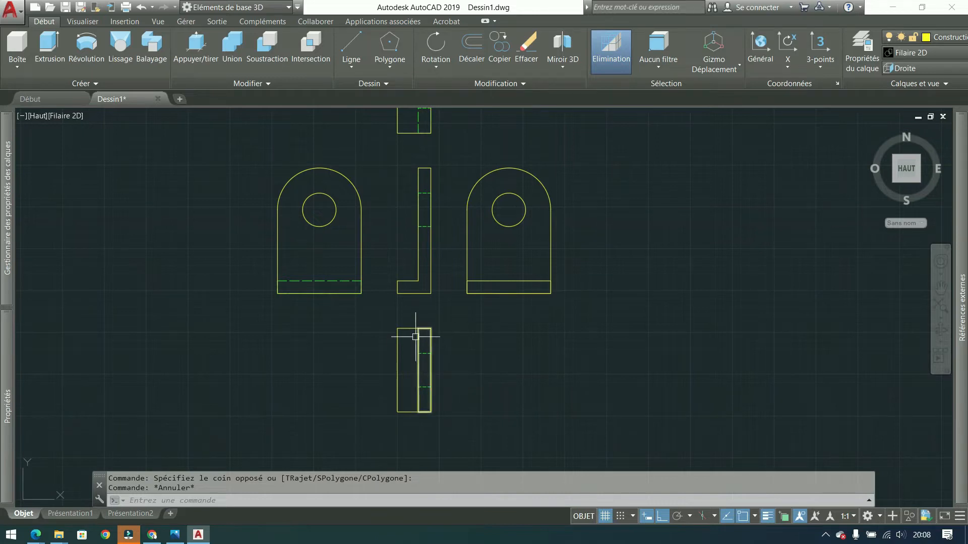
pyautogui.scroll(2, 416, 385)
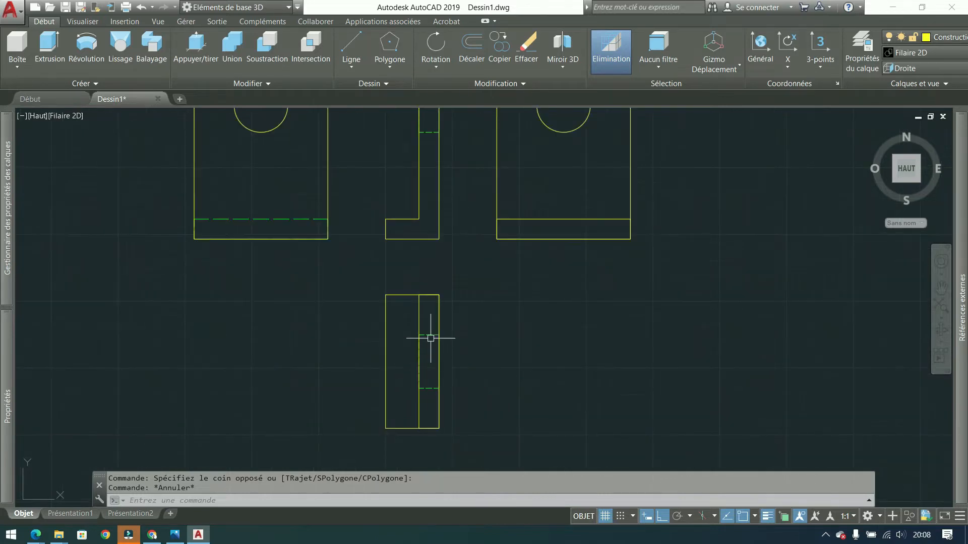
pyautogui.scroll(-1, 428, 404)
pyautogui.moveTo(441, 304); pyautogui.dragTo(453, 423, button='middle')
pyautogui.scroll(1, 462, 237)
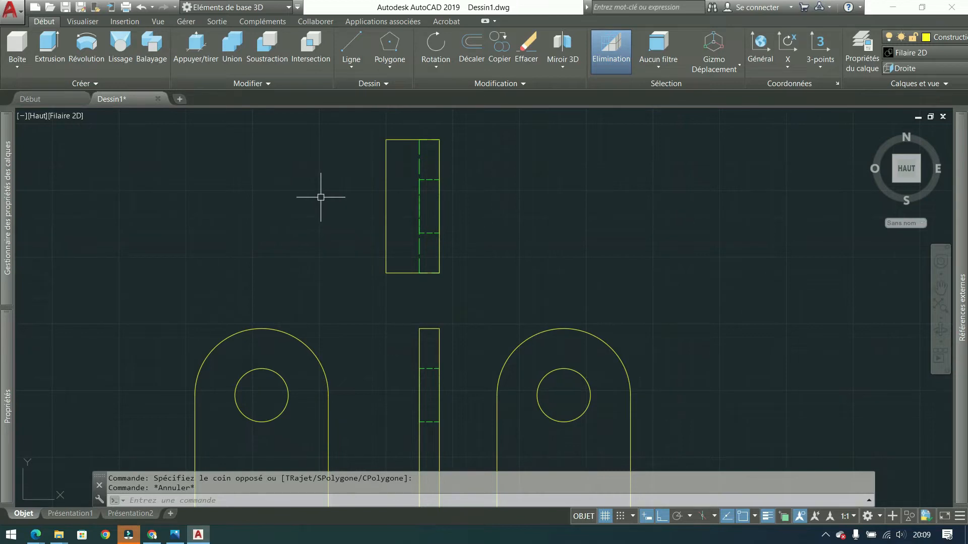
pyautogui.scroll(-3, 556, 212)
pyautogui.scroll(2, 531, 181)
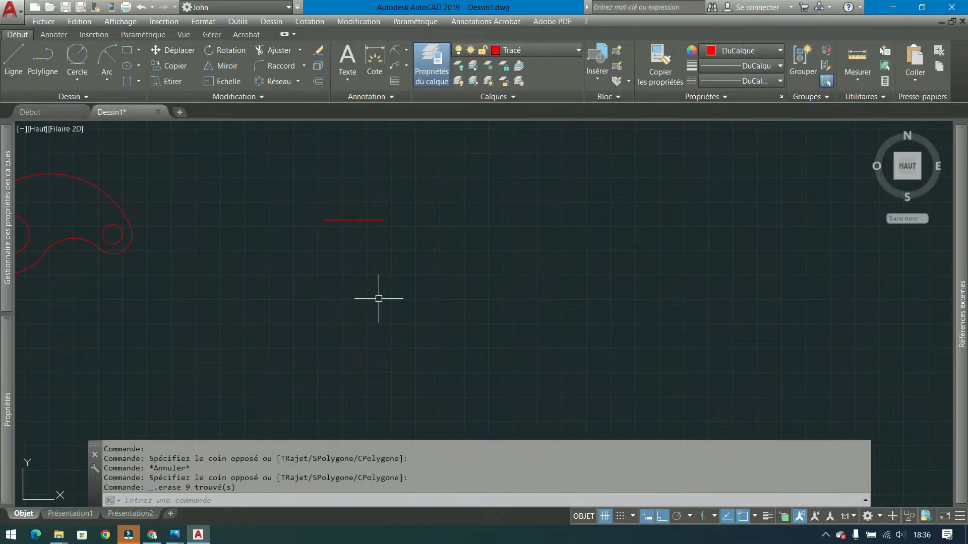
# - Erase the leftover horizontal red line beside the existing curved part
pyautogui.click(504, 160)
pyautogui.click(391, 225)
pyautogui.press('Delete')
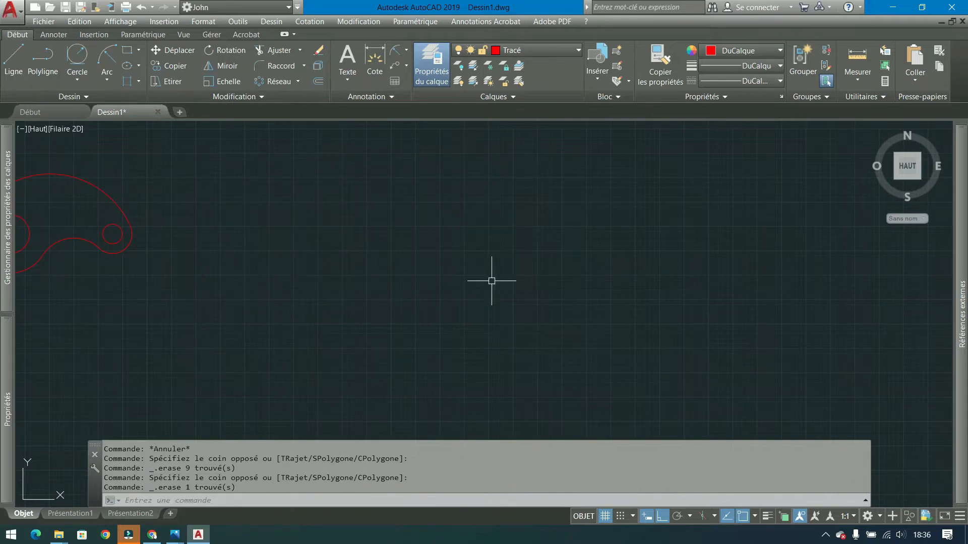
# - Sketch a rectangle in the empty area beside the existing curved part
pyautogui.click(127, 50)
pyautogui.click(358, 202)
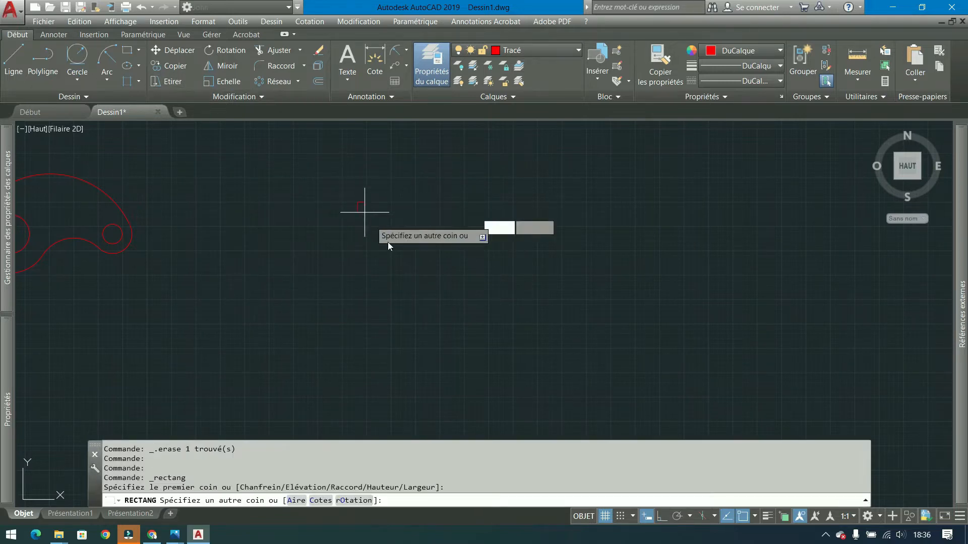
pyautogui.click(516, 323)
pyautogui.scroll(2, 445, 272)
pyautogui.moveTo(445, 270); pyautogui.dragTo(313, 292, button='middle')
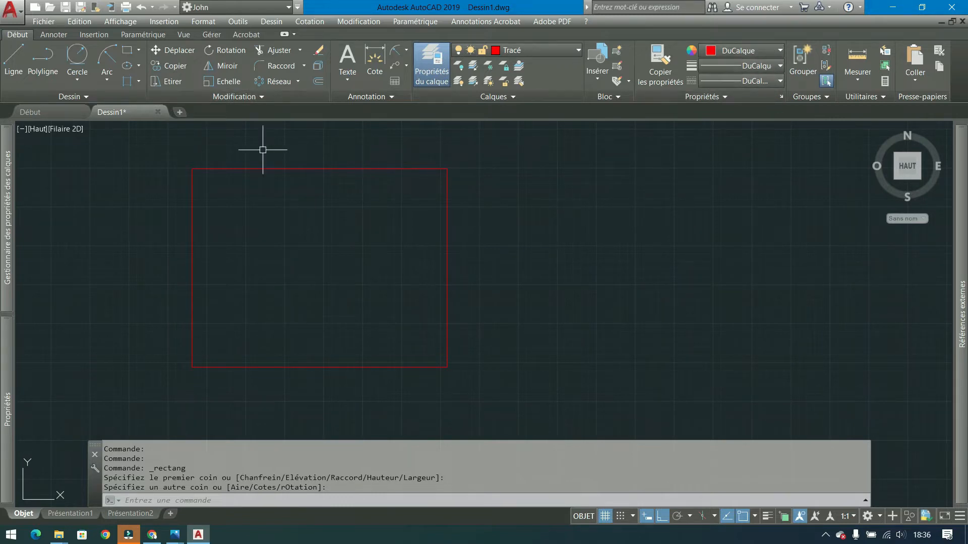
pyautogui.click(139, 81)
pyautogui.click(136, 80)
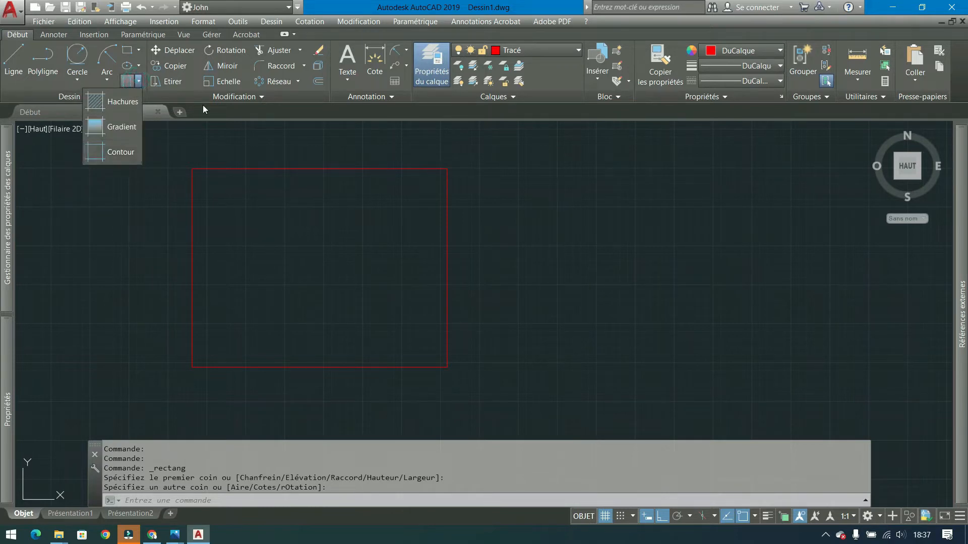
pyautogui.click(141, 247)
# - Sketch a circle with a radius of about 183 overlapping the rectangle's upper right corner
pyautogui.click(77, 80)
pyautogui.click(66, 104)
pyautogui.click(486, 147)
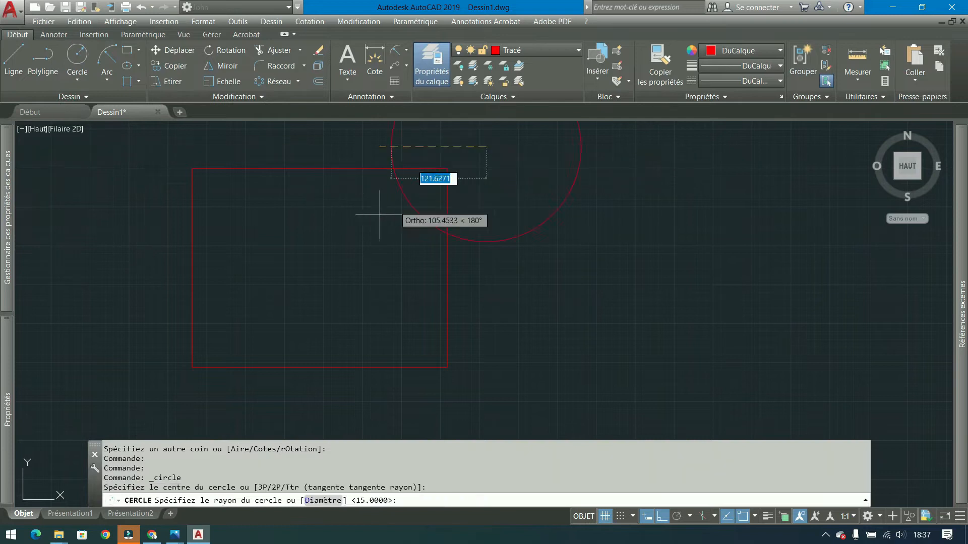
pyautogui.click(368, 231)
pyautogui.scroll(-4, 370, 309)
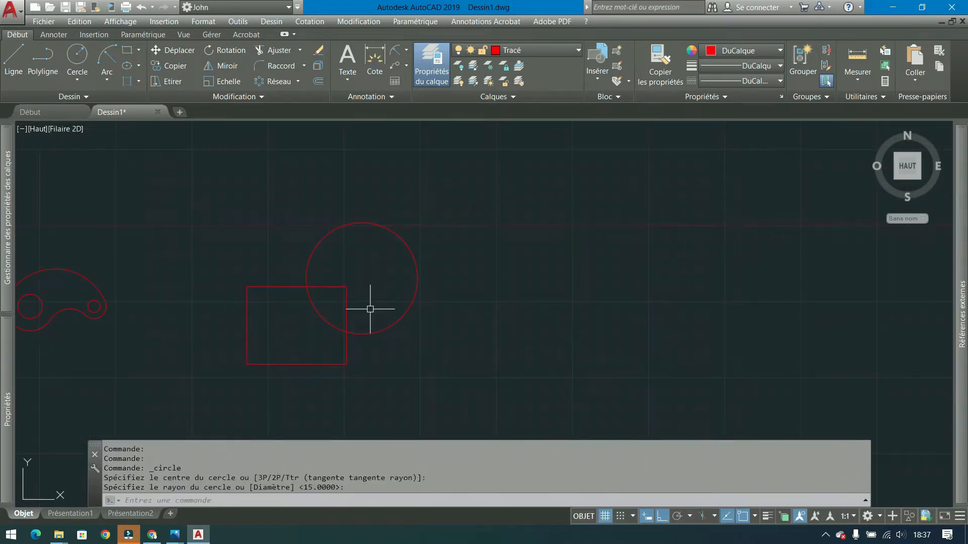
pyautogui.scroll(2, 313, 314)
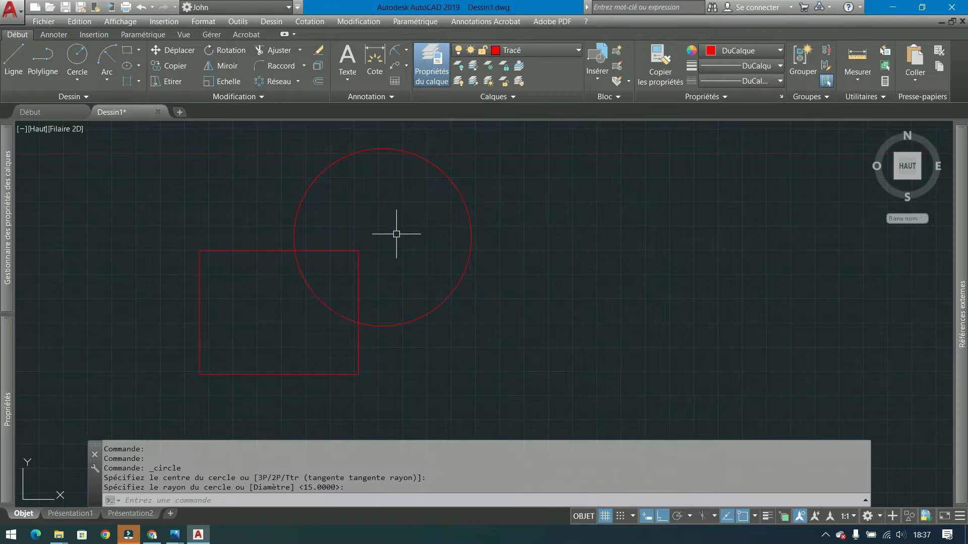
# - Sketch a small circle inside the rectangle, clear of the large circle
pyautogui.click(82, 59)
pyautogui.click(253, 318)
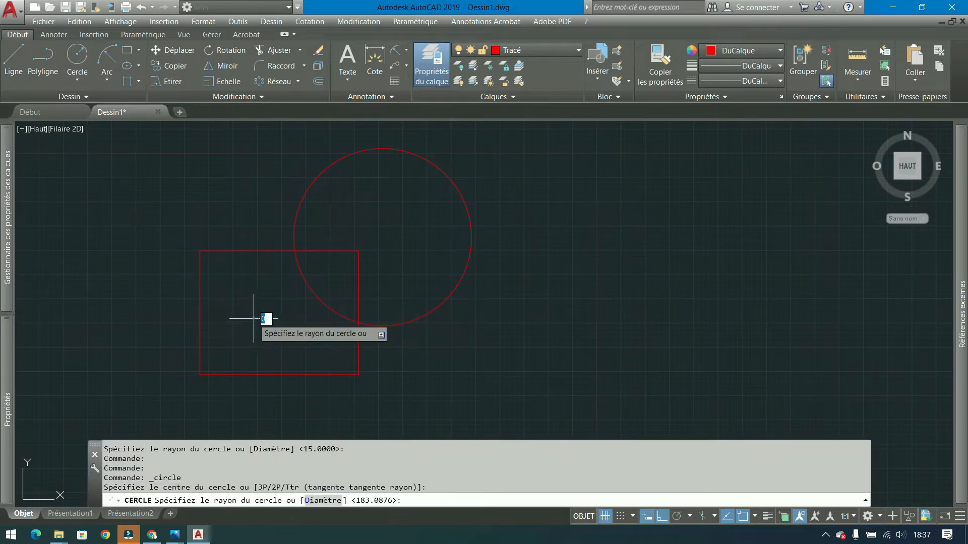
pyautogui.click(240, 329)
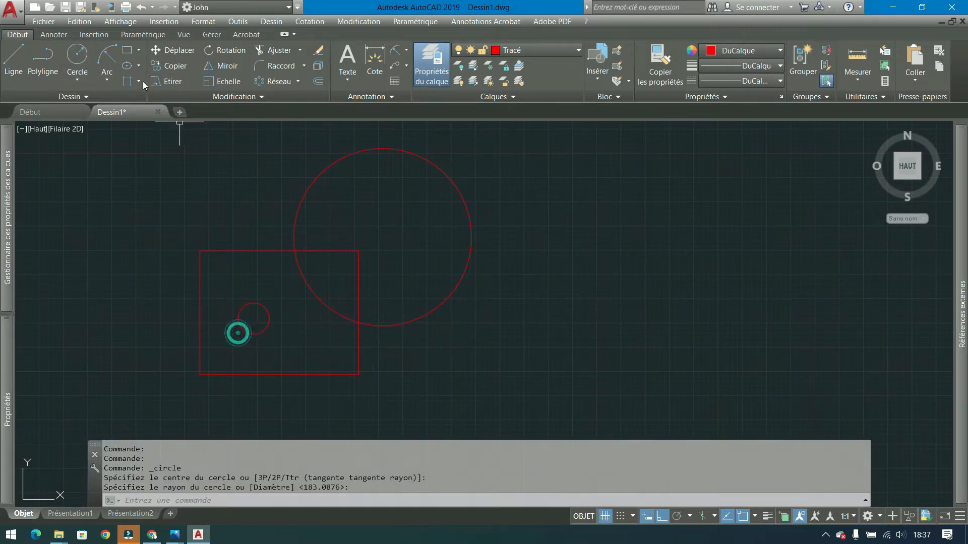
# - Copy the rectangle and both circles horizontally to the right of the originals
pyautogui.click(350, 195)
pyautogui.click(190, 330)
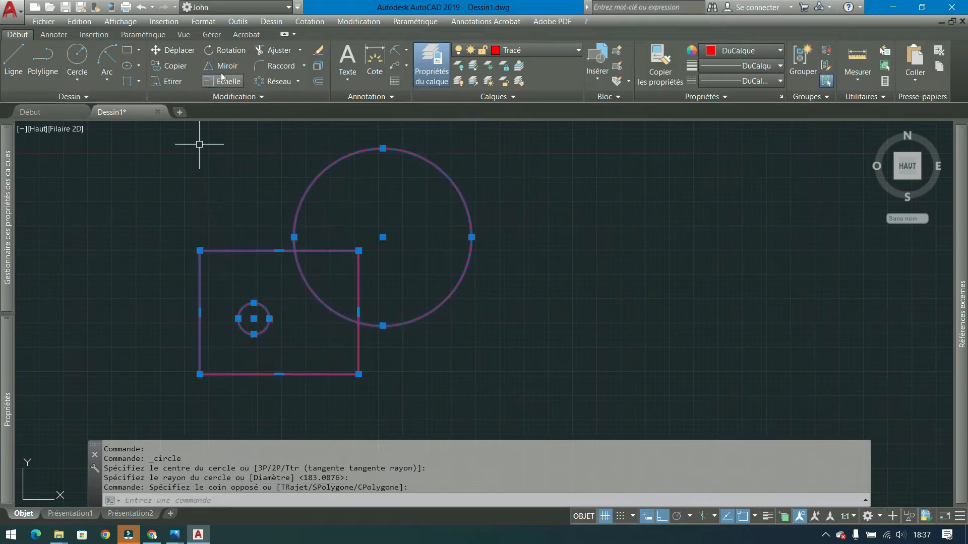
pyautogui.click(182, 66)
pyautogui.click(206, 186)
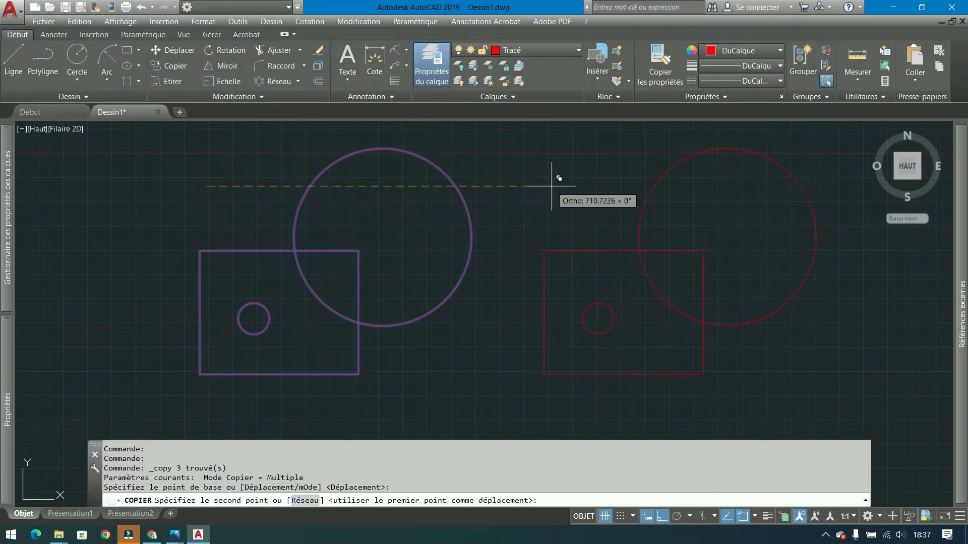
pyautogui.press('Return')
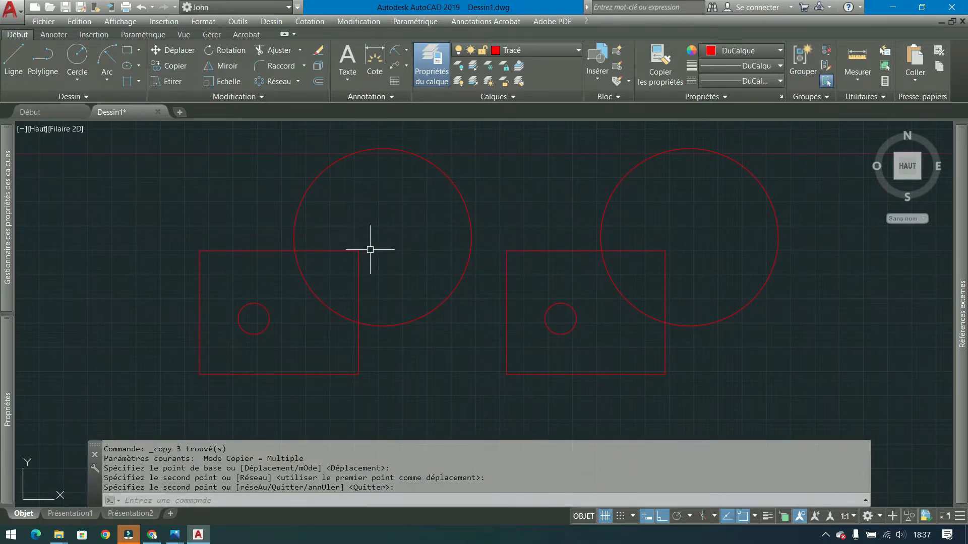
# - Hatch the large and small circles of the original group with the ANGLE pattern, choosing the boundaries by object selection
pyautogui.moveTo(376, 267); pyautogui.dragTo(330, 275, button='middle')
pyautogui.click(140, 82)
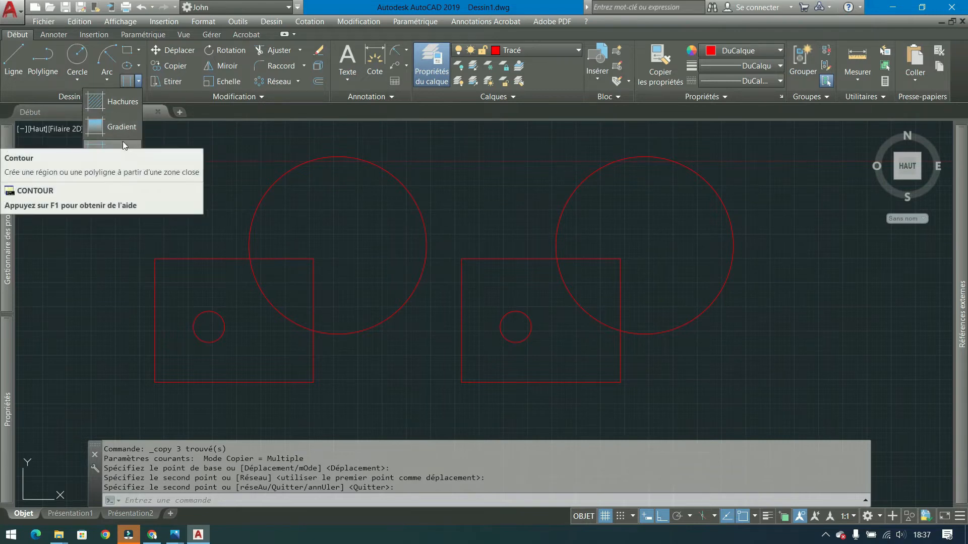
pyautogui.click(128, 103)
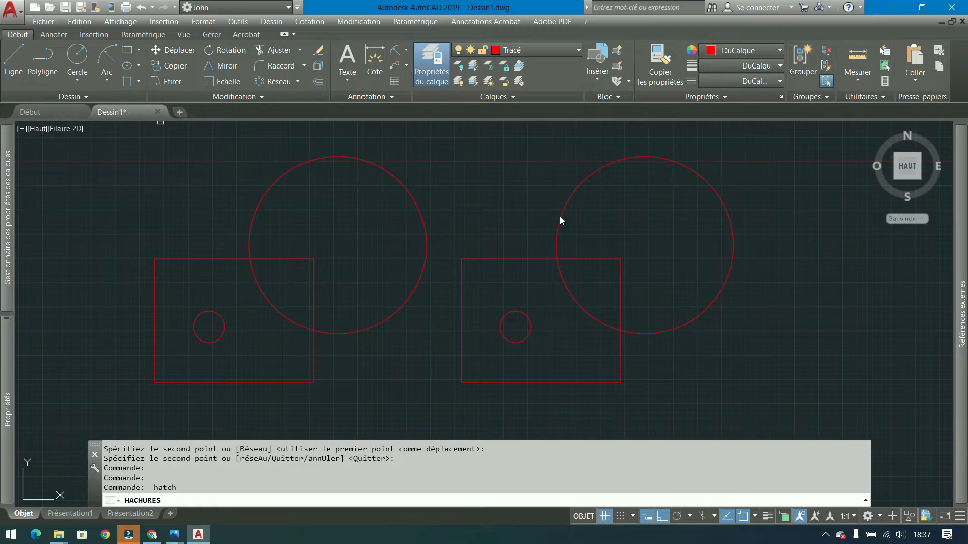
pyautogui.click(314, 84)
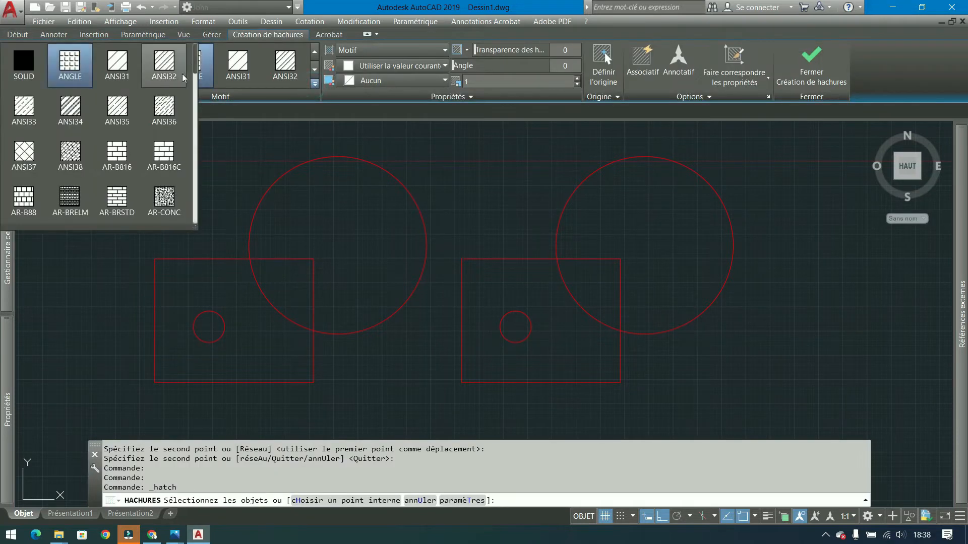
pyautogui.moveTo(197, 65); pyautogui.dragTo(190, 133)
pyautogui.scroll(2, 190, 131)
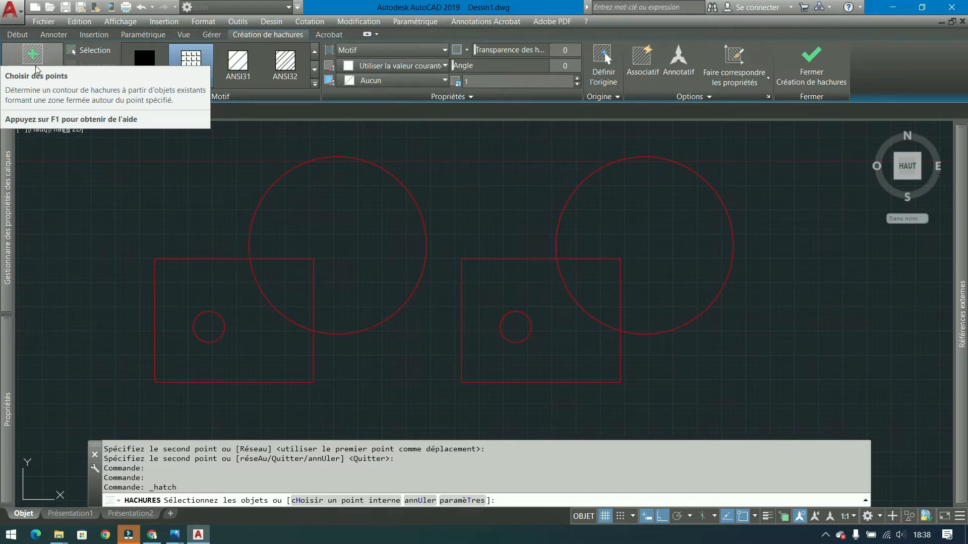
pyautogui.click(96, 50)
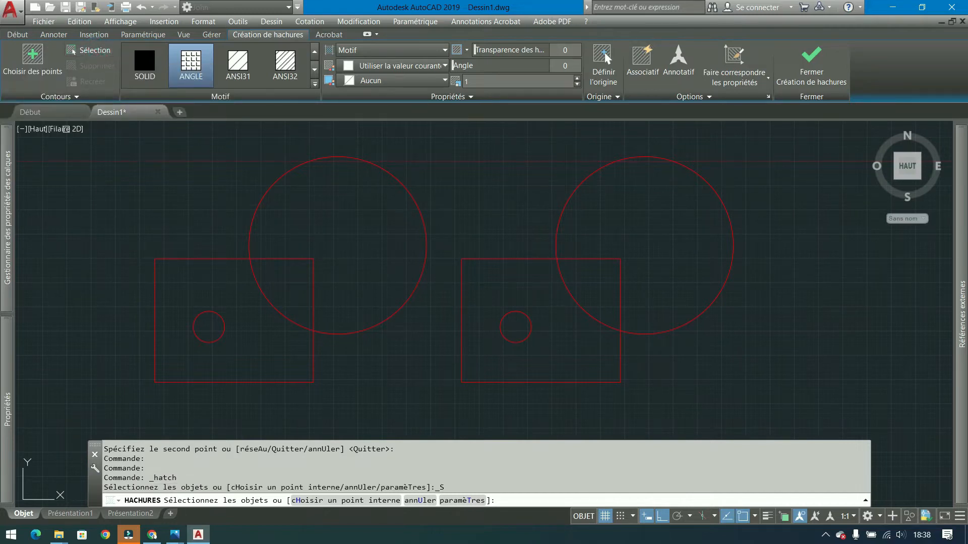
pyautogui.click(393, 178)
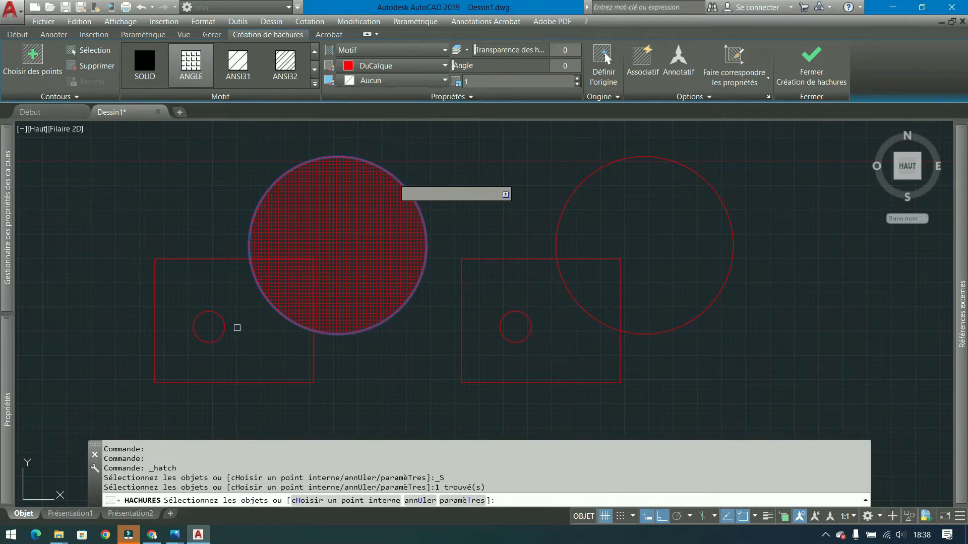
pyautogui.click(222, 314)
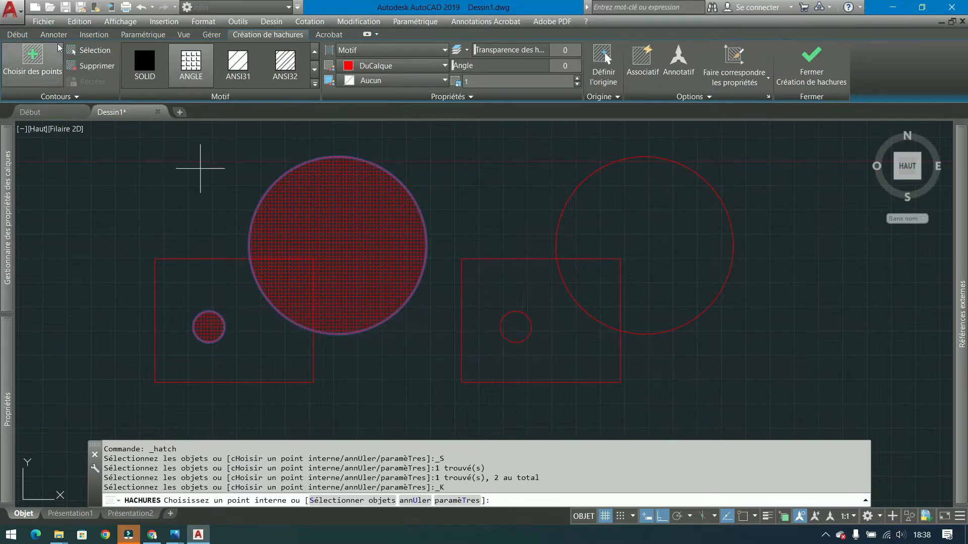
# - Add the copied rectangle to the hatch by object selection, leaving its small inner circle out as an unhatched island
pyautogui.click(73, 50)
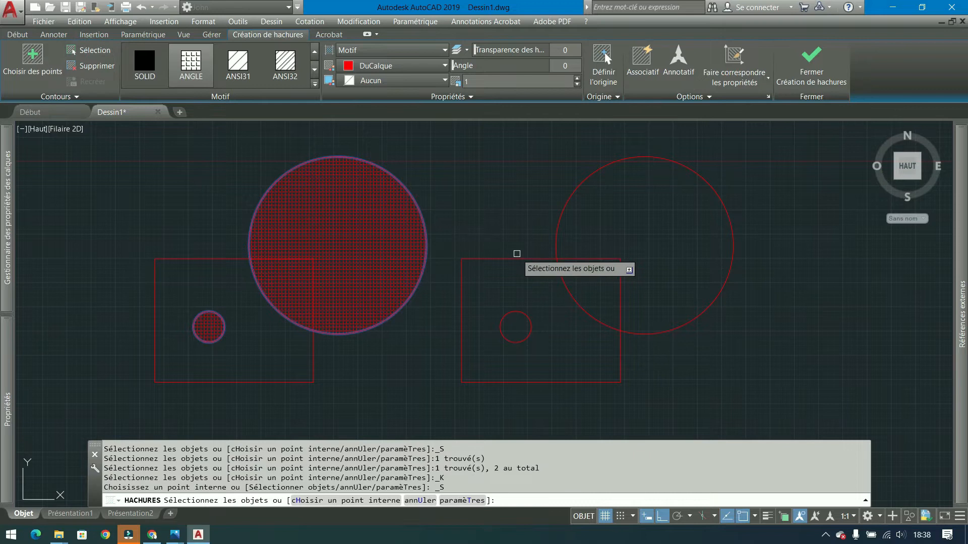
pyautogui.click(524, 257)
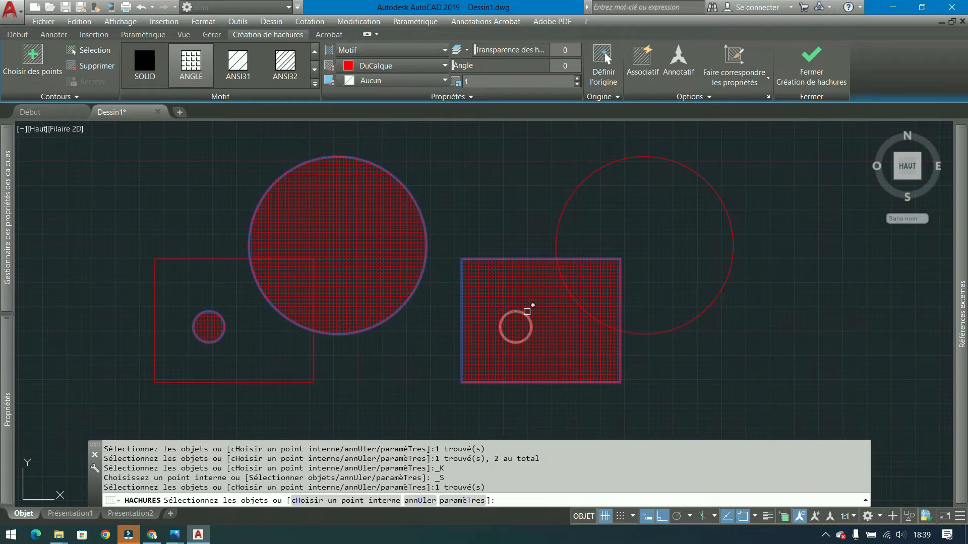
pyautogui.click(527, 311)
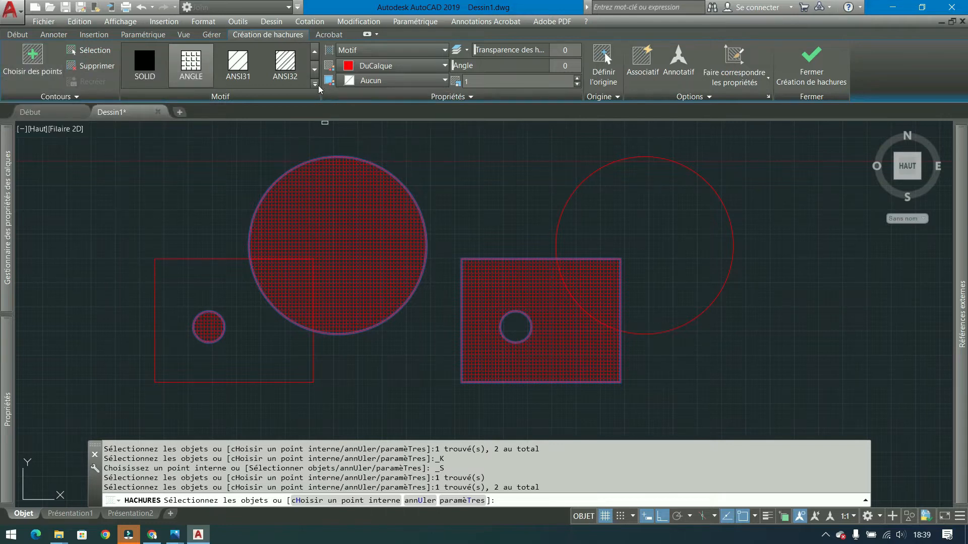
# - Try the ANGLE, ANSI31 and ANSI32 patterns in turn on the hatch, ending with ANSI32
pyautogui.click(200, 73)
pyautogui.scroll(2, 368, 223)
pyautogui.scroll(3, 356, 223)
pyautogui.scroll(-3, 298, 210)
pyautogui.click(233, 70)
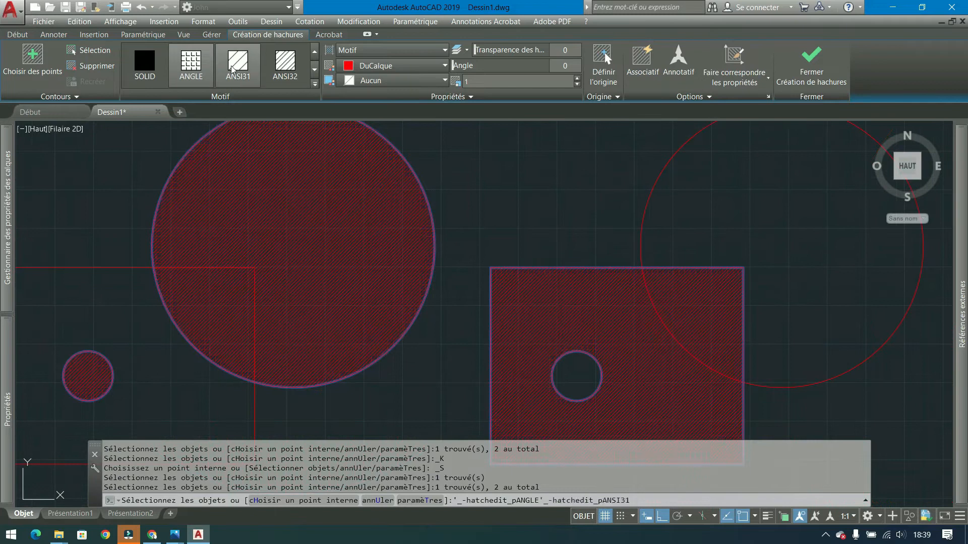
pyautogui.click(284, 66)
pyautogui.click(232, 69)
pyautogui.click(201, 66)
pyautogui.click(243, 67)
pyautogui.click(277, 64)
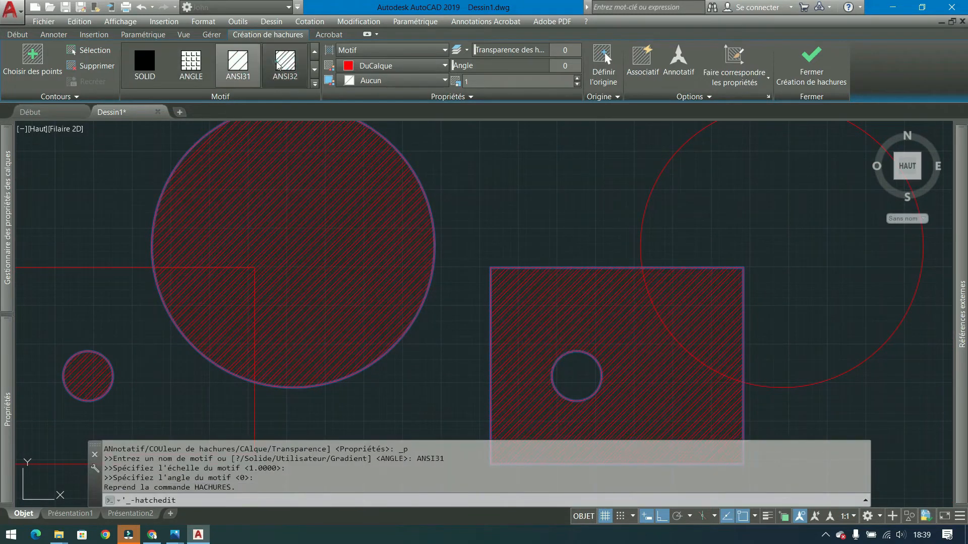
# - Browse the available hatch patterns in an enlarged gallery and examine the ANSI32 lines inside the large circle
pyautogui.click(314, 83)
pyautogui.click(314, 70)
pyautogui.click(314, 71)
pyautogui.click(314, 71)
pyautogui.click(314, 70)
pyautogui.click(314, 70)
pyautogui.click(312, 53)
pyautogui.click(312, 53)
pyautogui.click(312, 53)
pyautogui.click(313, 54)
pyautogui.click(312, 54)
pyautogui.click(314, 84)
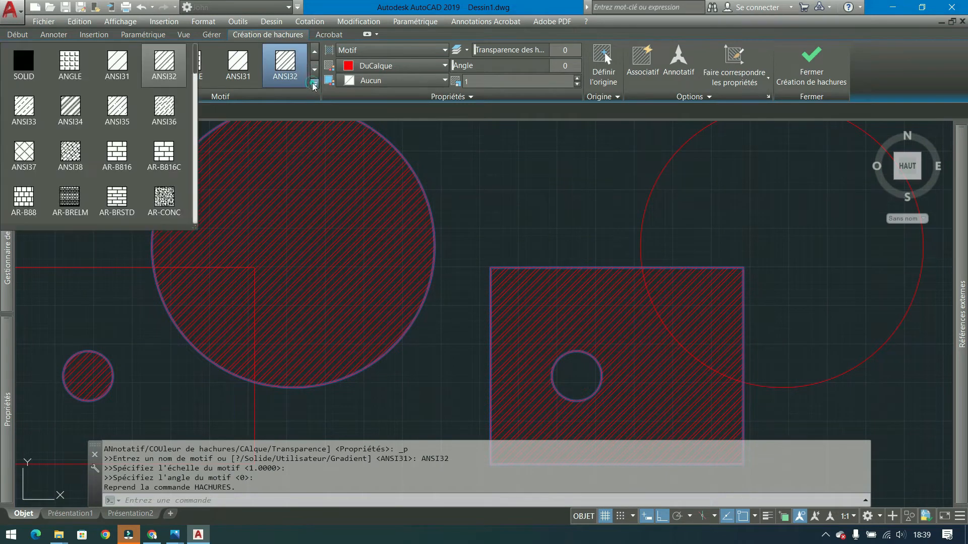
pyautogui.moveTo(196, 228); pyautogui.dragTo(251, 336)
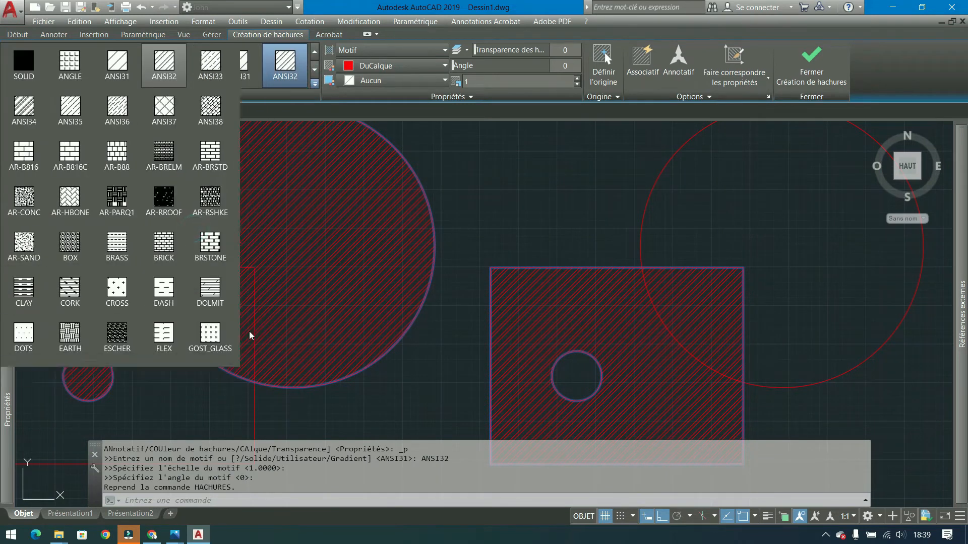
pyautogui.moveTo(235, 107)
pyautogui.mouseDown()
pyautogui.moveTo(228, 331)
pyautogui.moveTo(234, 98)
pyautogui.mouseUp()
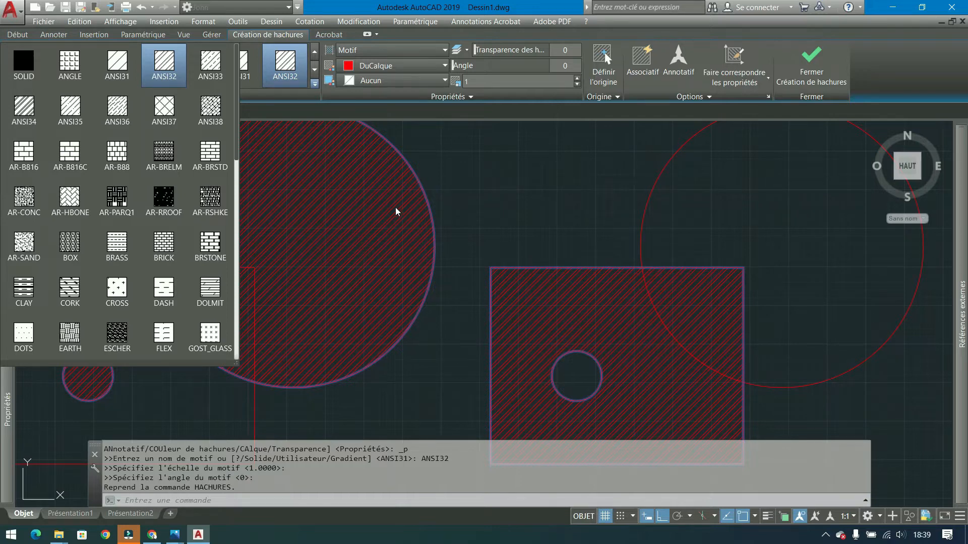
pyautogui.scroll(5, 391, 229)
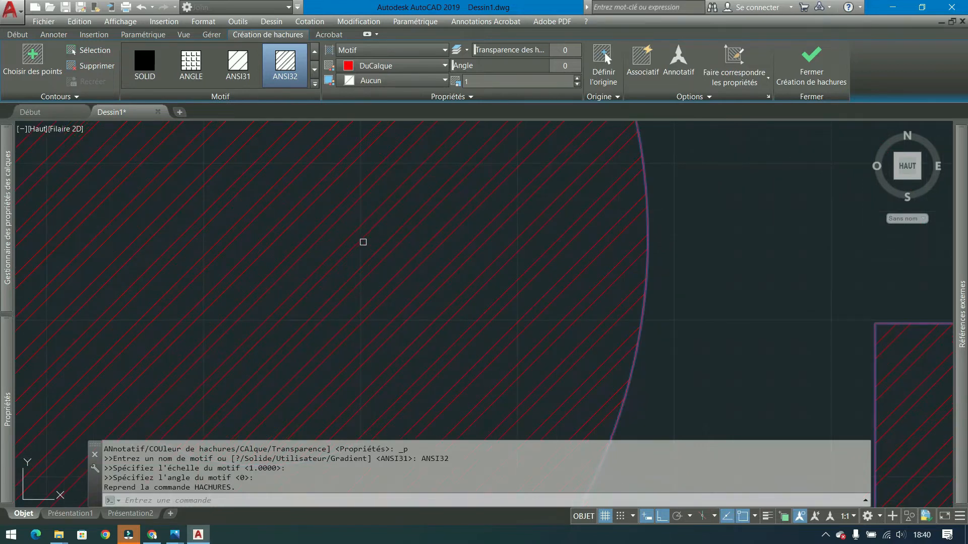
pyautogui.scroll(-4, 387, 261)
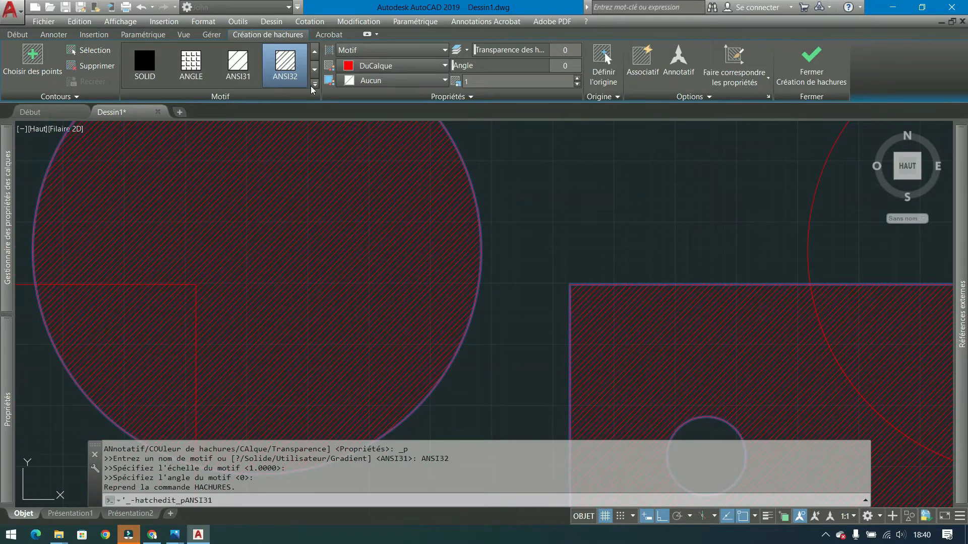
# - Change the hatch pattern of the circles and rectangle to STEEL and inspect its line spacing at different magnifications
pyautogui.click(314, 84)
pyautogui.scroll(-1, 236, 116)
pyautogui.moveTo(235, 125)
pyautogui.mouseDown()
pyautogui.moveTo(220, 231)
pyautogui.moveTo(232, 314)
pyautogui.mouseUp()
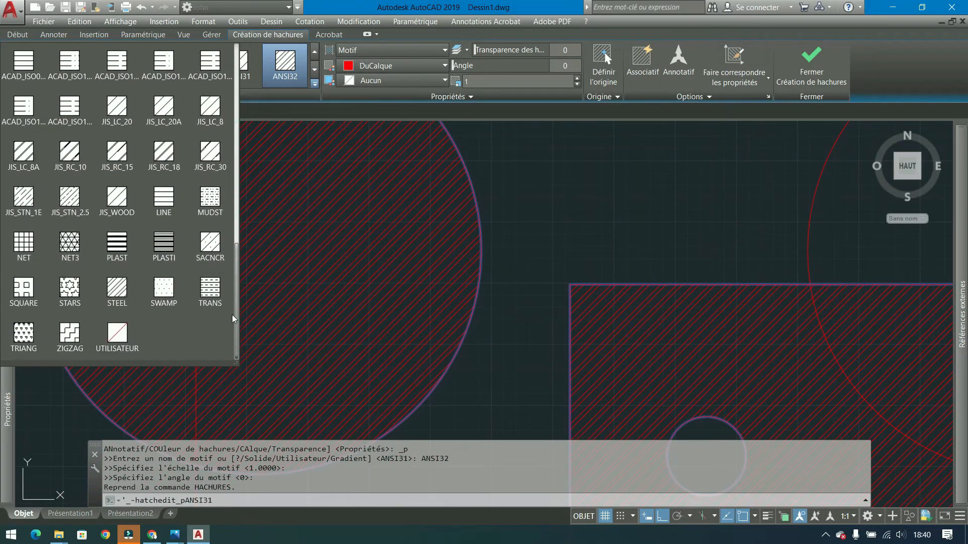
pyautogui.click(119, 290)
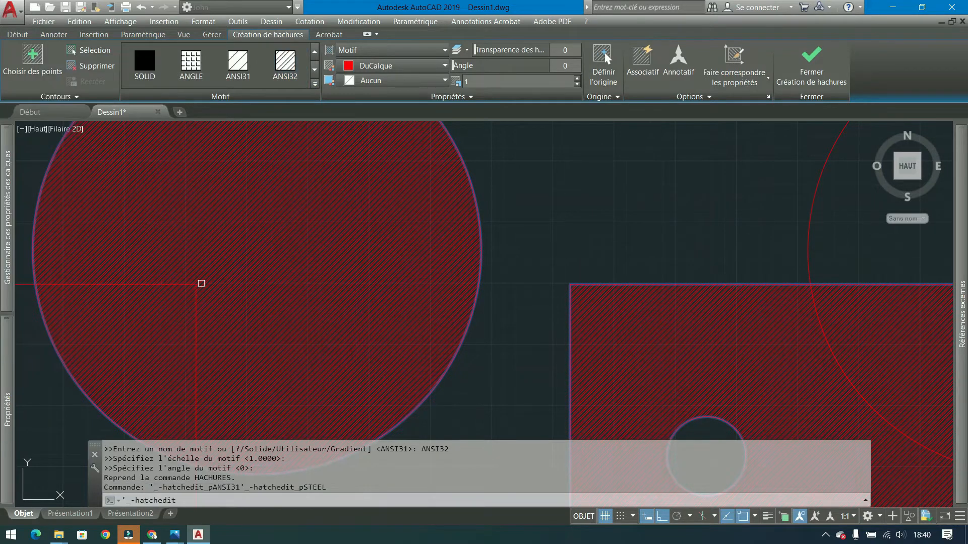
pyautogui.scroll(5, 421, 284)
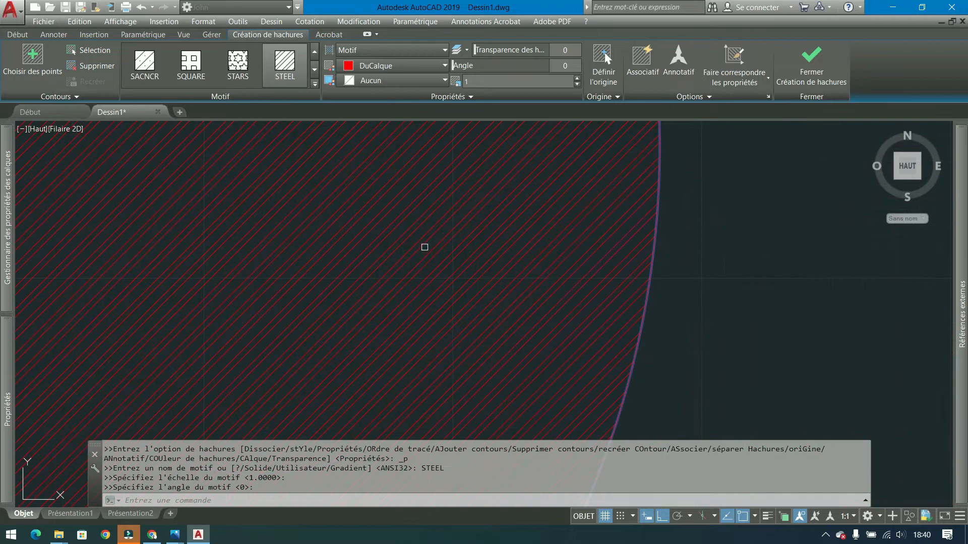
pyautogui.scroll(-8, 364, 252)
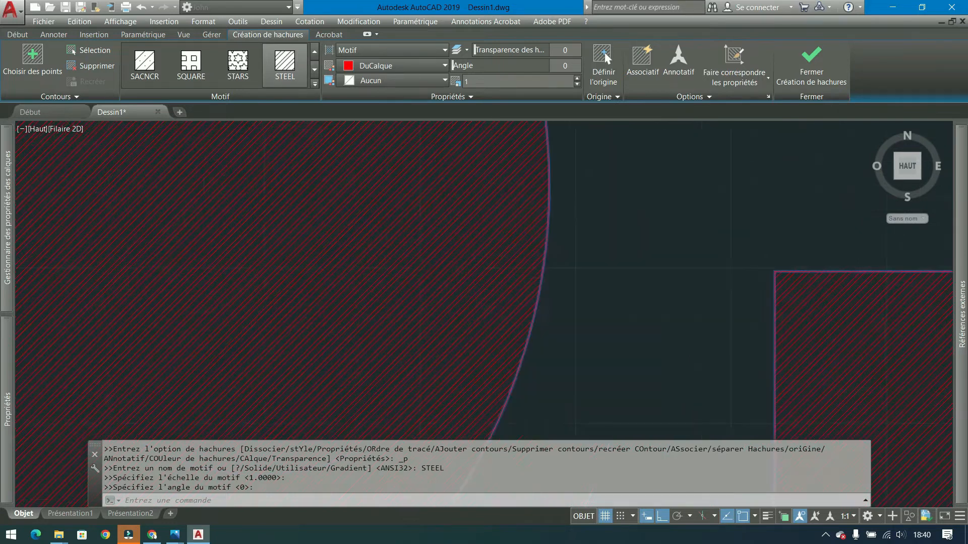
pyautogui.scroll(2, 227, 219)
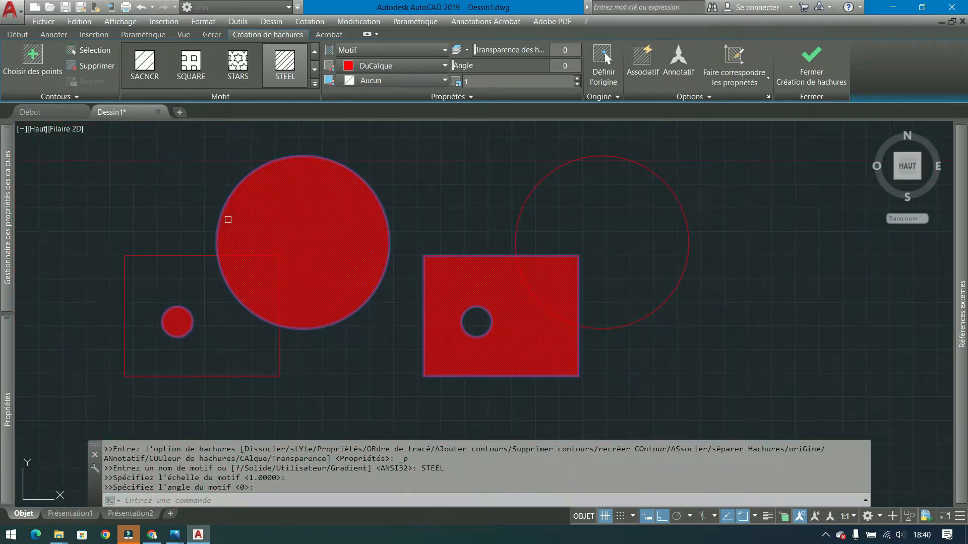
pyautogui.scroll(4, 228, 219)
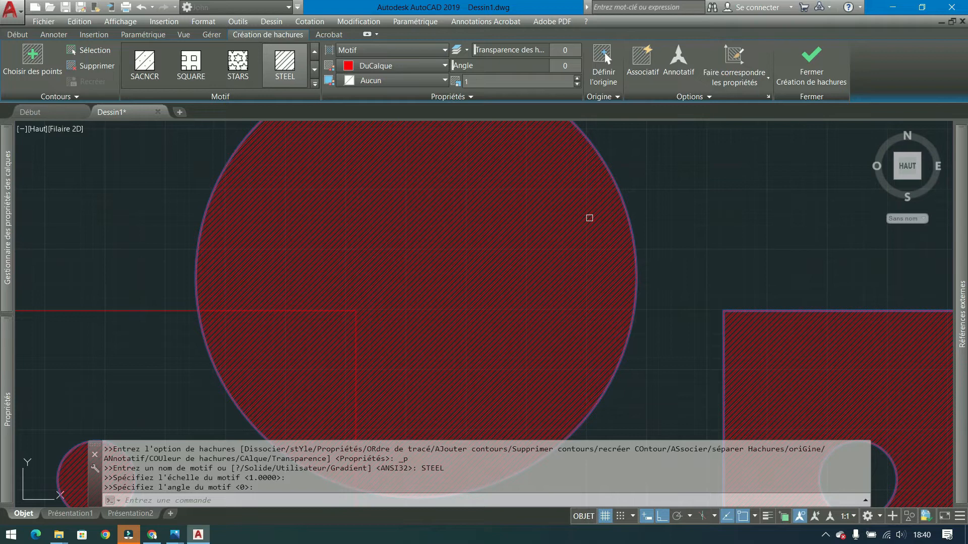
pyautogui.scroll(2, 592, 219)
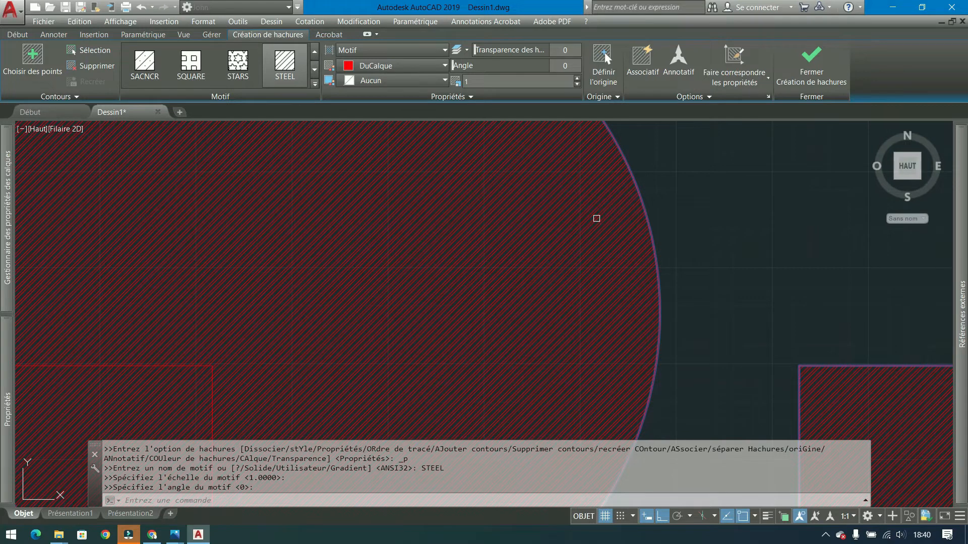
pyautogui.scroll(-2, 504, 227)
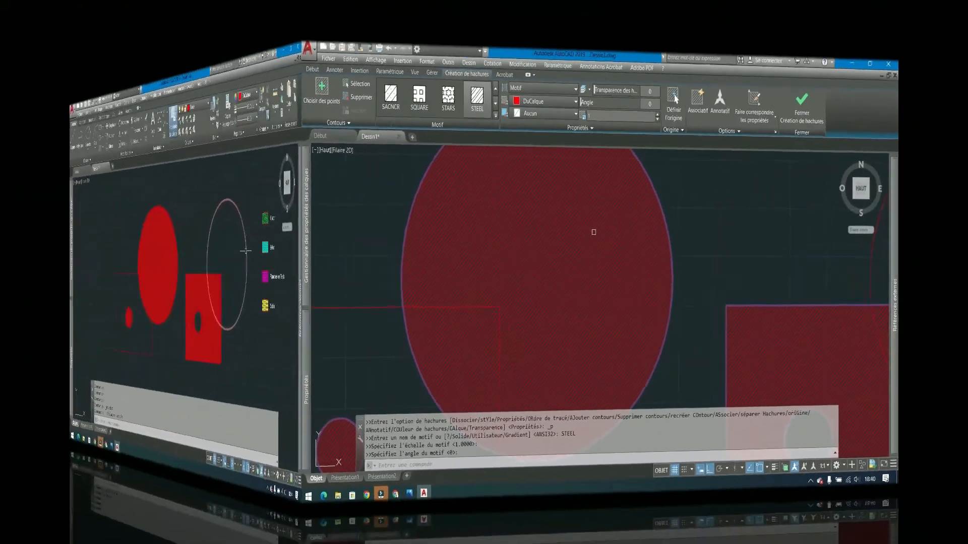
# - Change the hatch of the Gazon legend swatch to the GRASS pattern with a scale of 0.5
pyautogui.scroll(5, 456, 235)
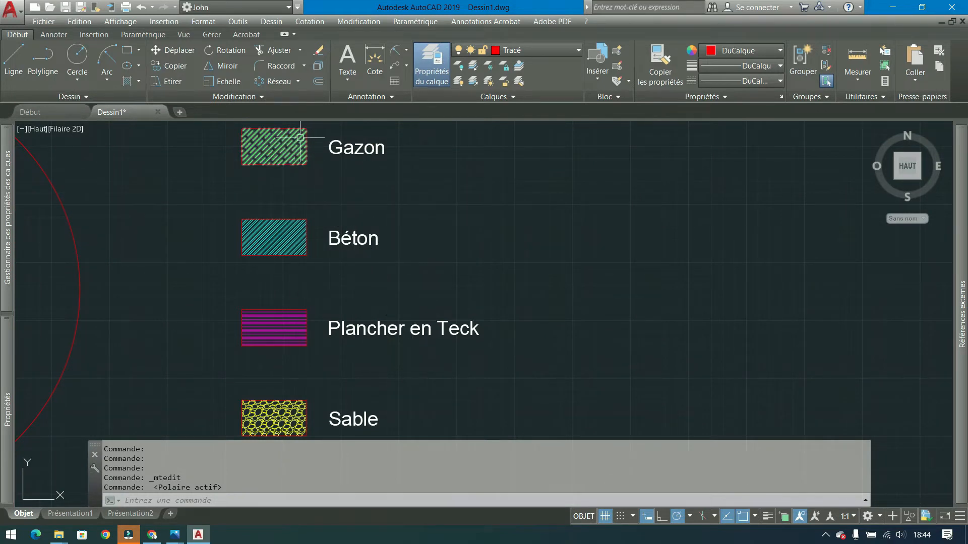
pyautogui.click(275, 145)
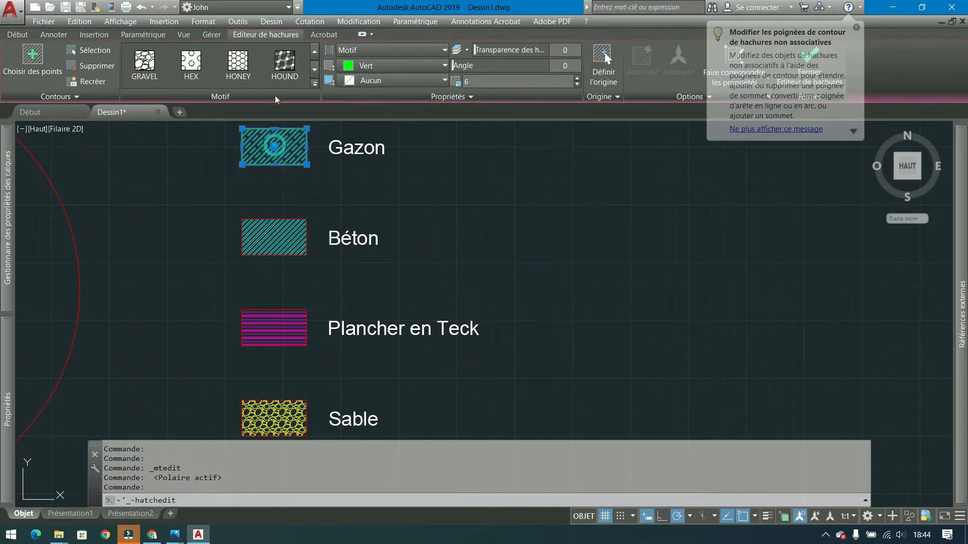
pyautogui.click(314, 83)
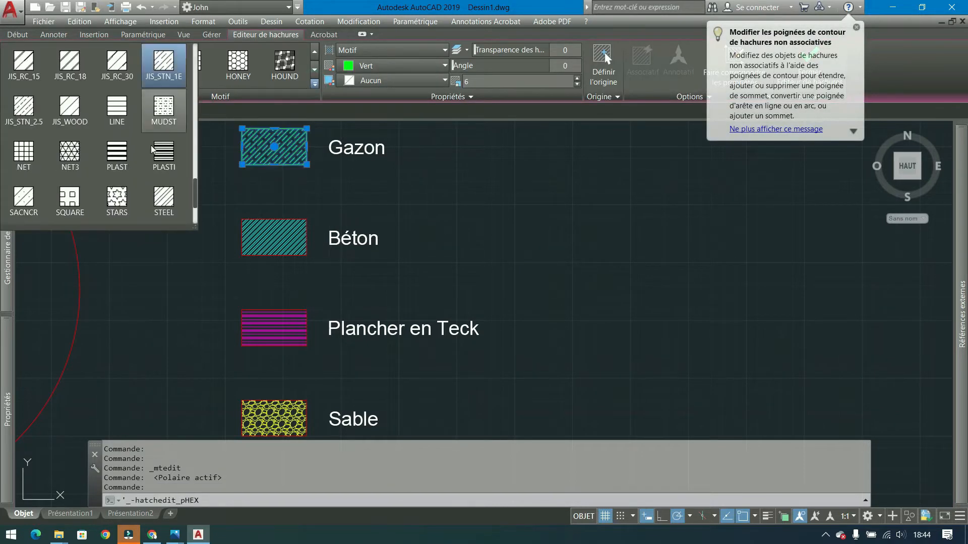
pyautogui.moveTo(195, 189); pyautogui.dragTo(201, 122)
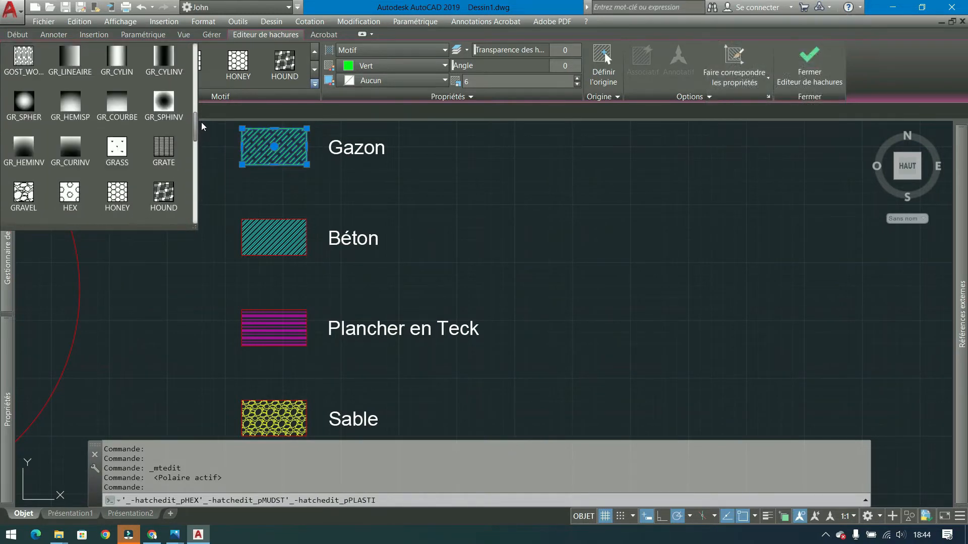
pyautogui.click(118, 146)
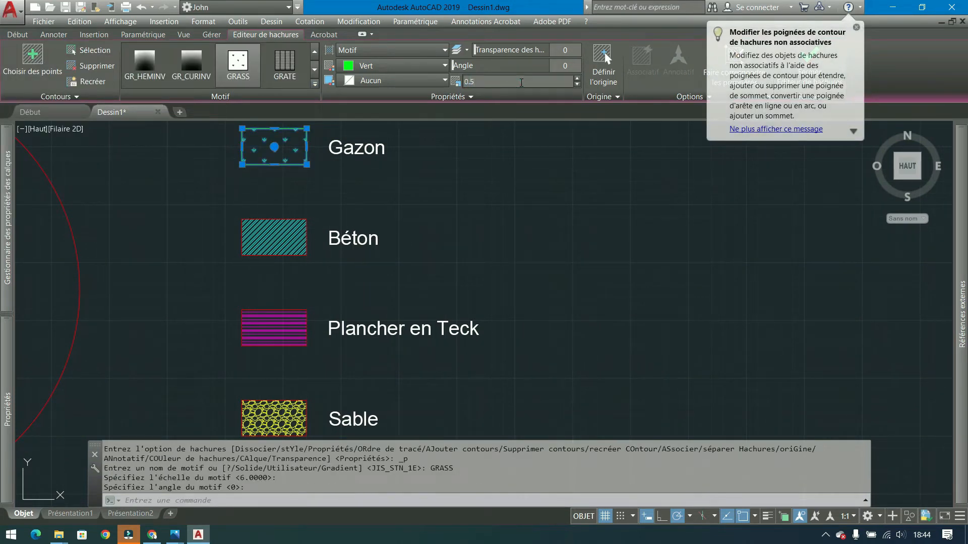
pyautogui.click(553, 185)
pyautogui.press('Escape')
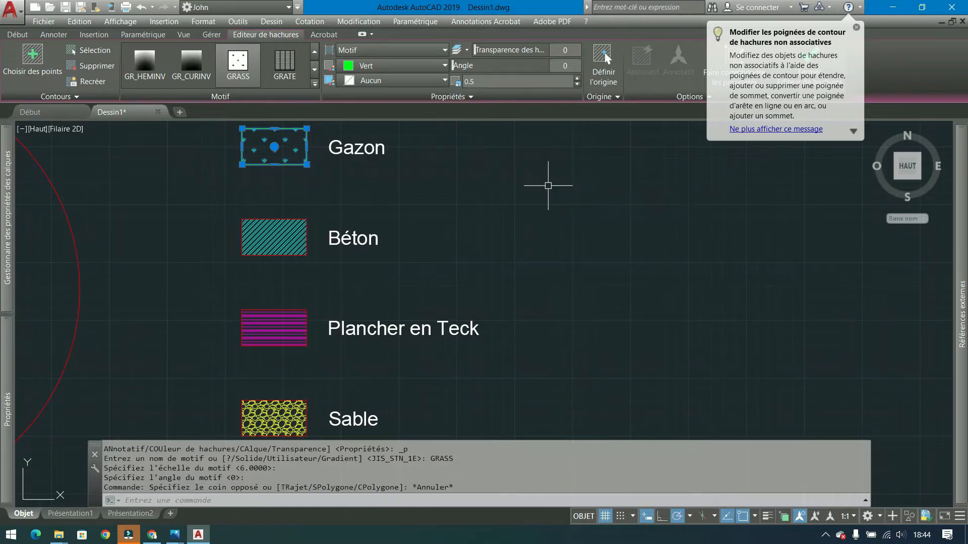
pyautogui.press('Escape')
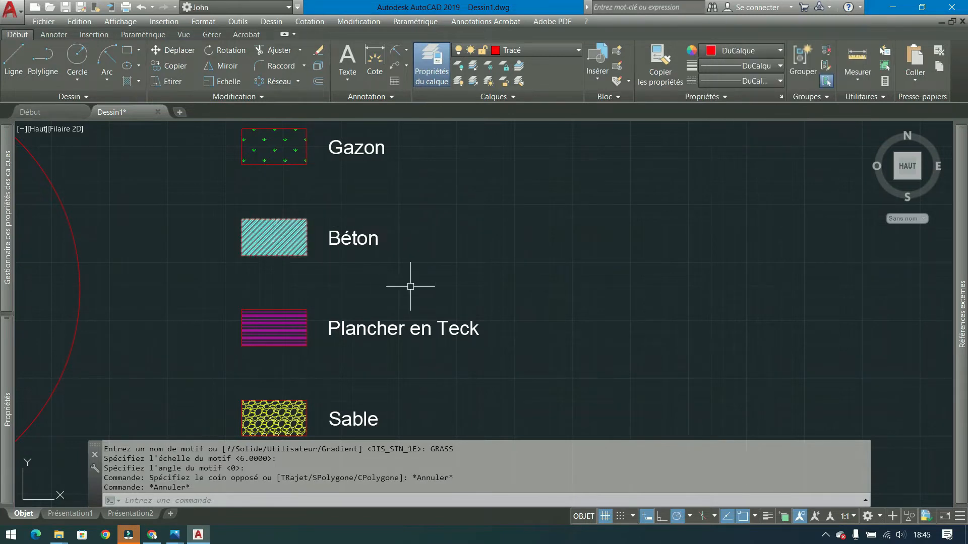
pyautogui.scroll(-2, 470, 287)
pyautogui.scroll(2, 388, 323)
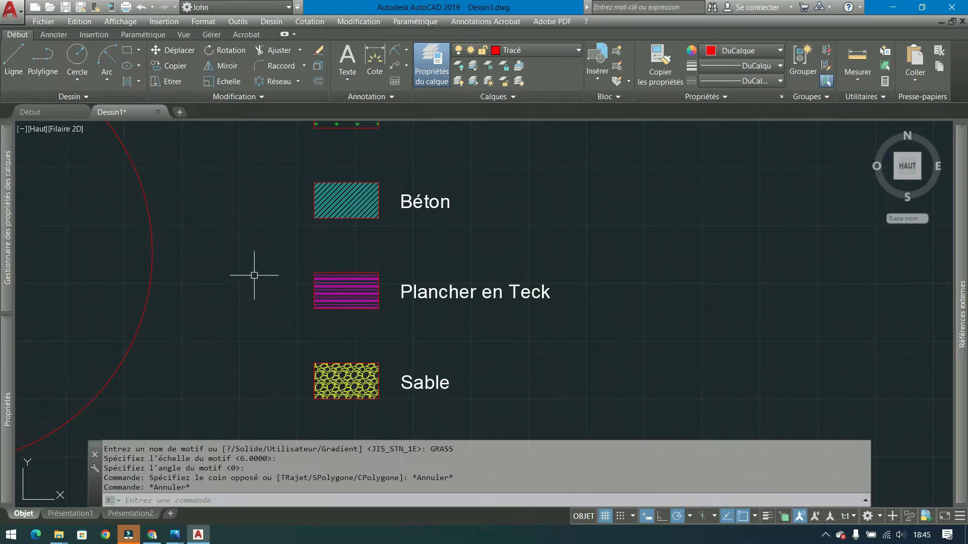
pyautogui.scroll(-2, 287, 254)
pyautogui.moveTo(287, 253); pyautogui.dragTo(310, 257, button='middle')
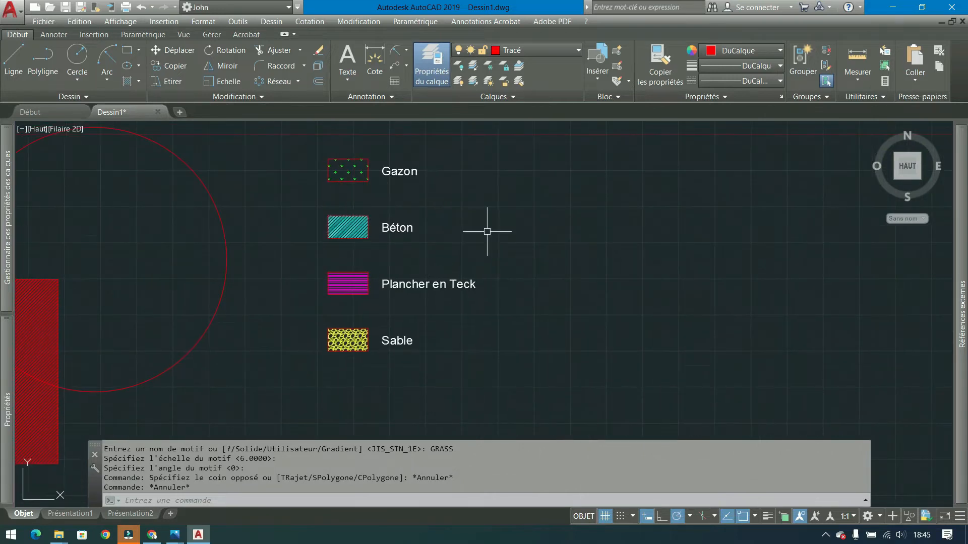
pyautogui.scroll(8, 382, 353)
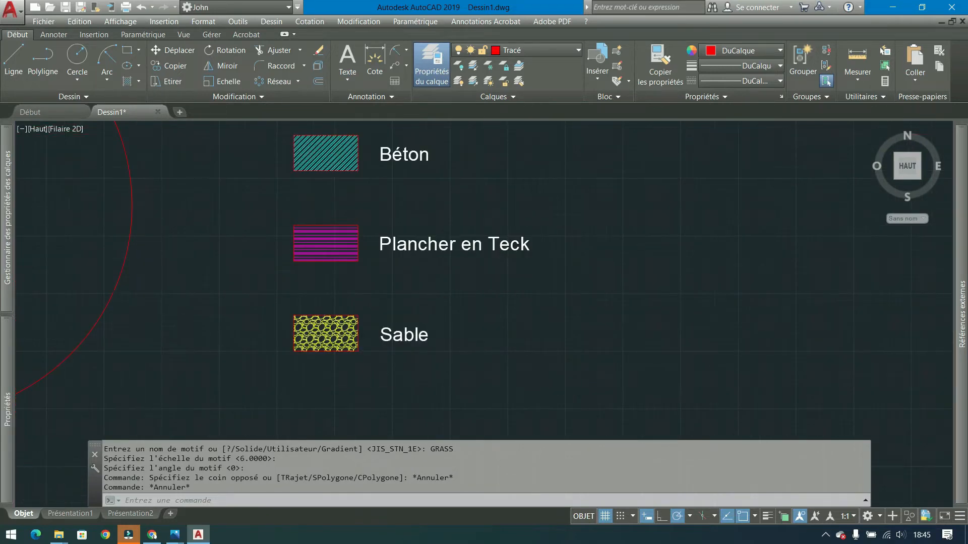
# - Delete the entire material legend, including its four hatched swatches and labels
pyautogui.scroll(-8, 335, 346)
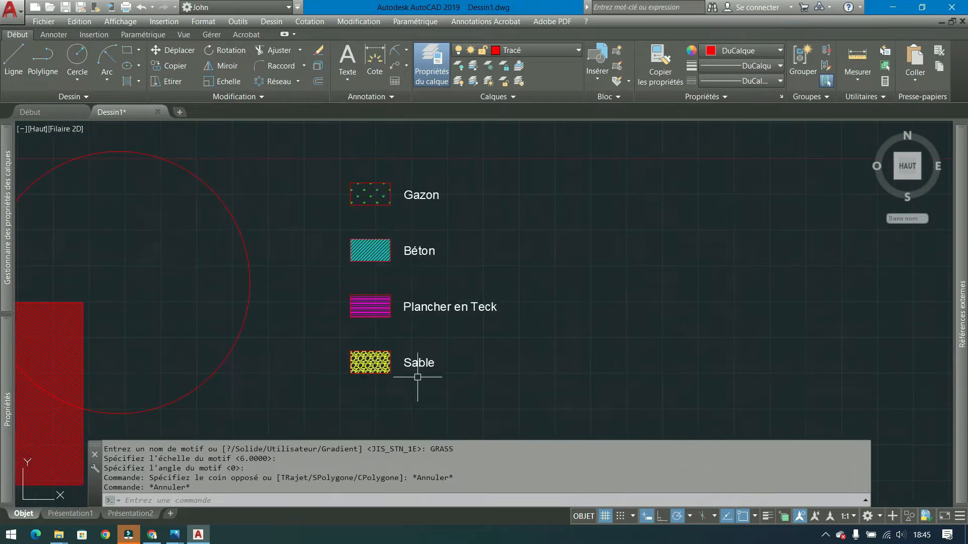
pyautogui.click(586, 151)
pyautogui.click(334, 375)
pyautogui.press('Delete')
# - Delete the hatch that fills the left figure's two circles and the right figure's rectangle
pyautogui.moveTo(244, 331)
pyautogui.mouseDown(button='middle')
pyautogui.moveTo(501, 318)
pyautogui.moveTo(794, 255)
pyautogui.moveTo(789, 265)
pyautogui.mouseUp(button='middle')
pyautogui.scroll(-1, 790, 264)
pyautogui.click(590, 275)
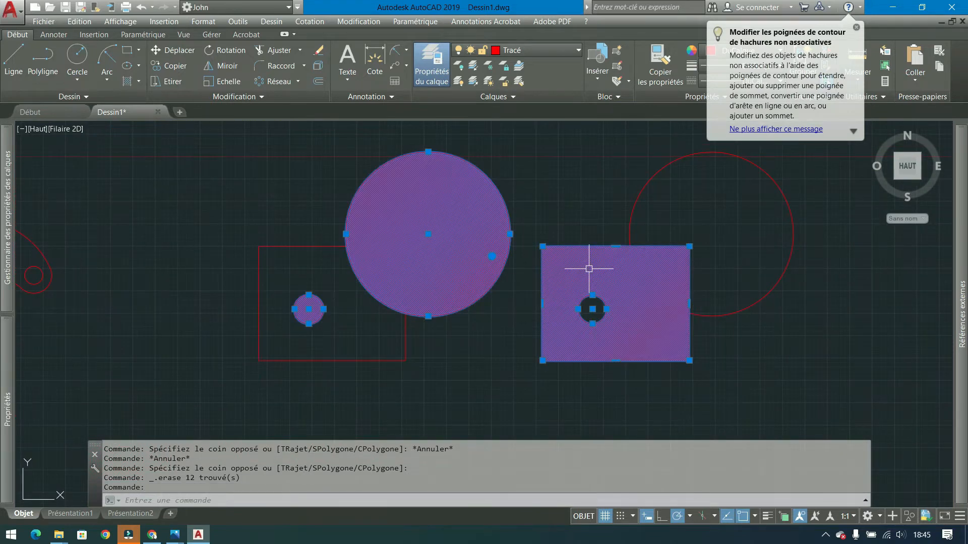
pyautogui.press('Delete')
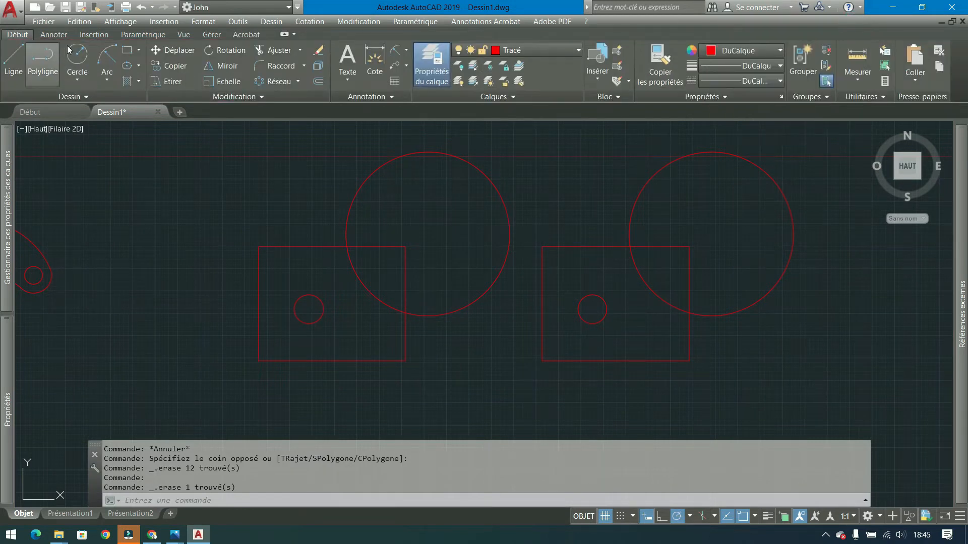
# - Start a new hatch using the left figure's large circle as the selected boundary object
pyautogui.click(128, 82)
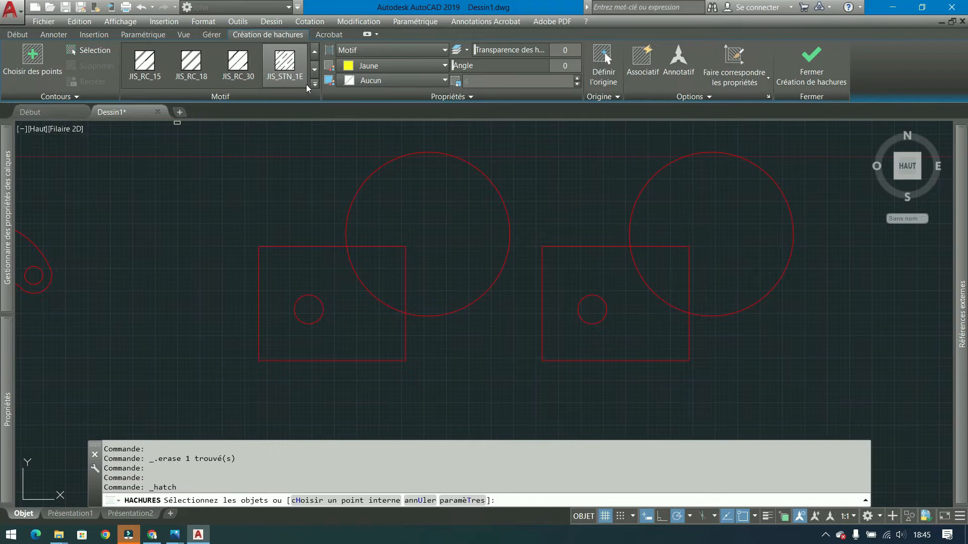
pyautogui.click(115, 53)
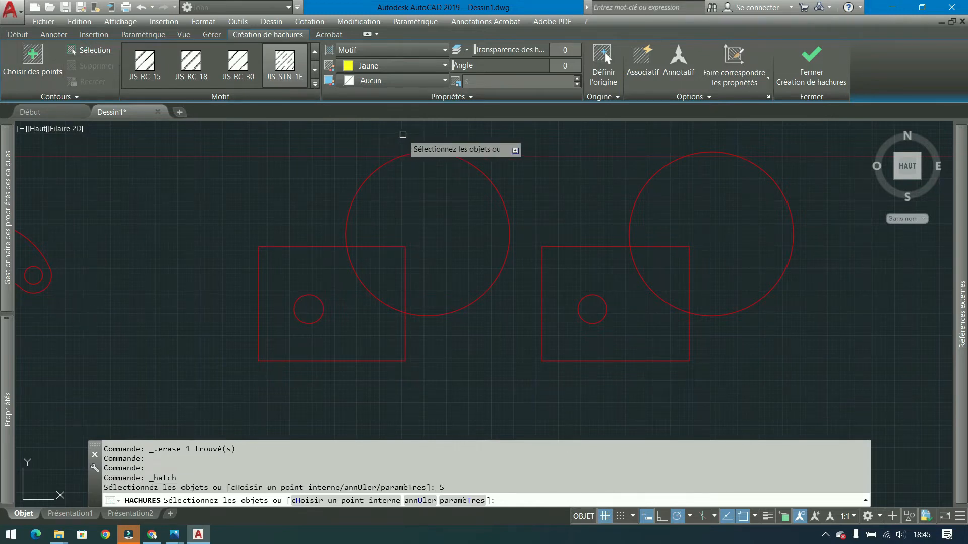
pyautogui.click(430, 152)
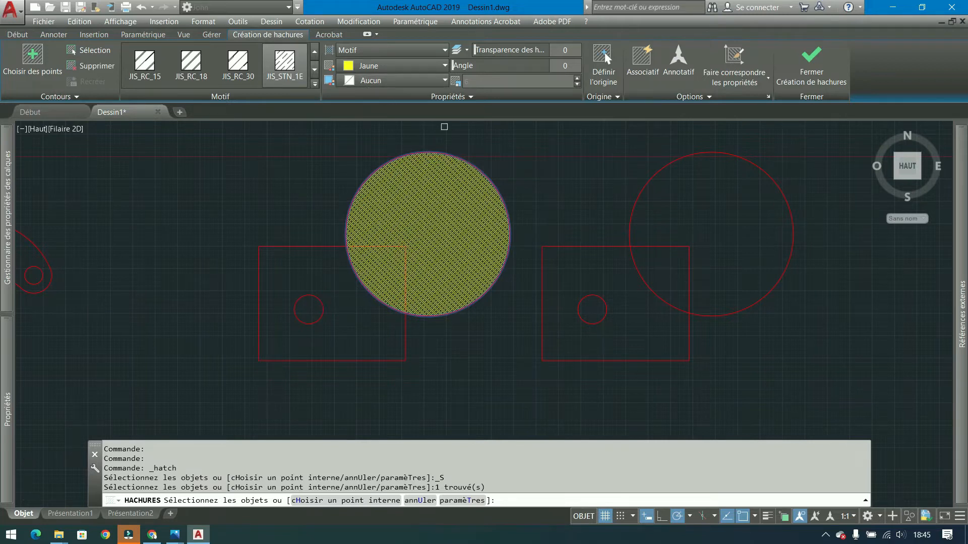
pyautogui.moveTo(509, 190); pyautogui.dragTo(291, 217, button='middle')
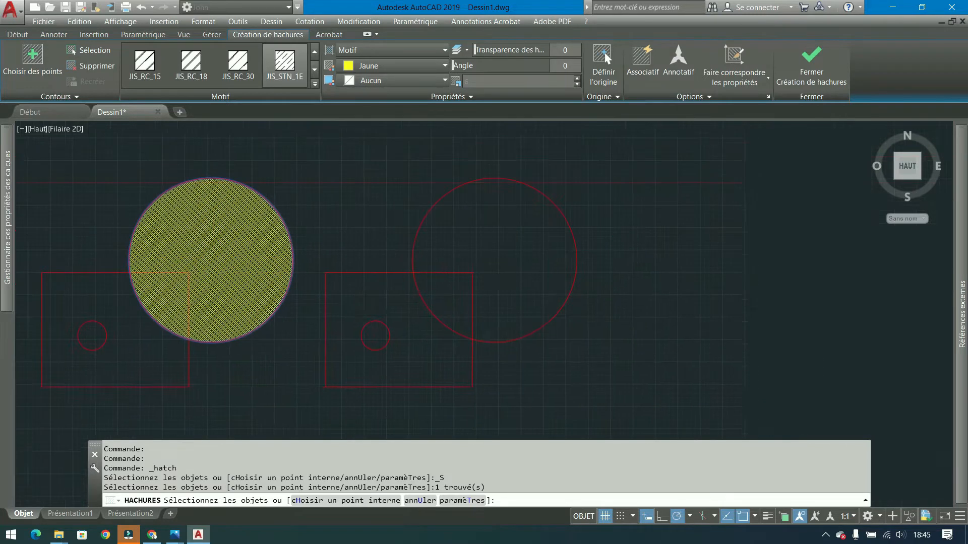
# - Review the available hatch types and patterns, and apply the SOLID pattern to the large circle
pyautogui.click(412, 54)
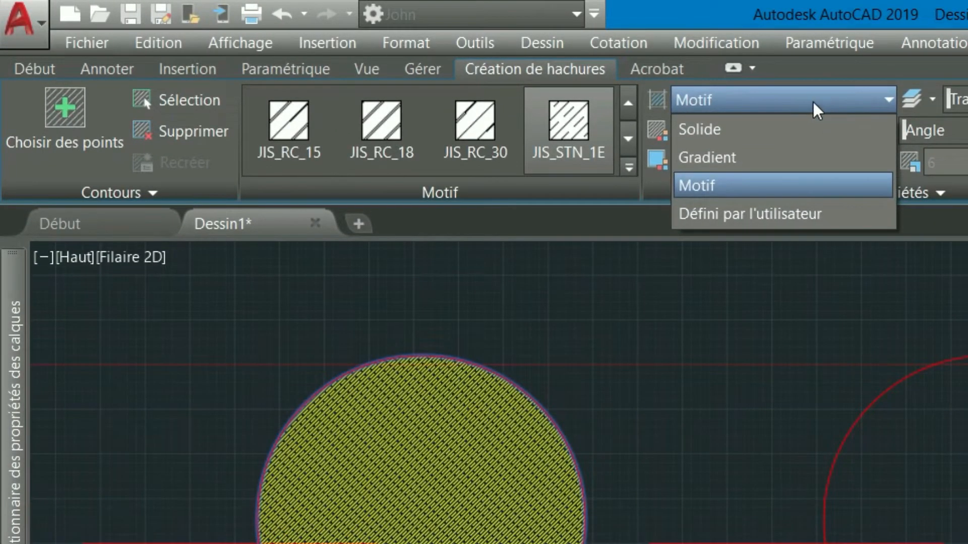
pyautogui.click(812, 102)
pyautogui.click(316, 84)
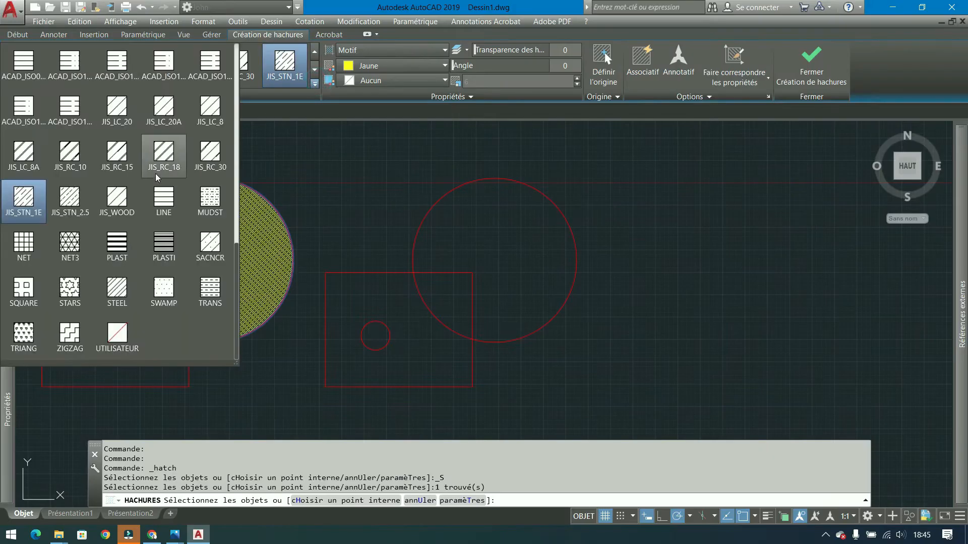
pyautogui.moveTo(235, 264); pyautogui.dragTo(228, 153)
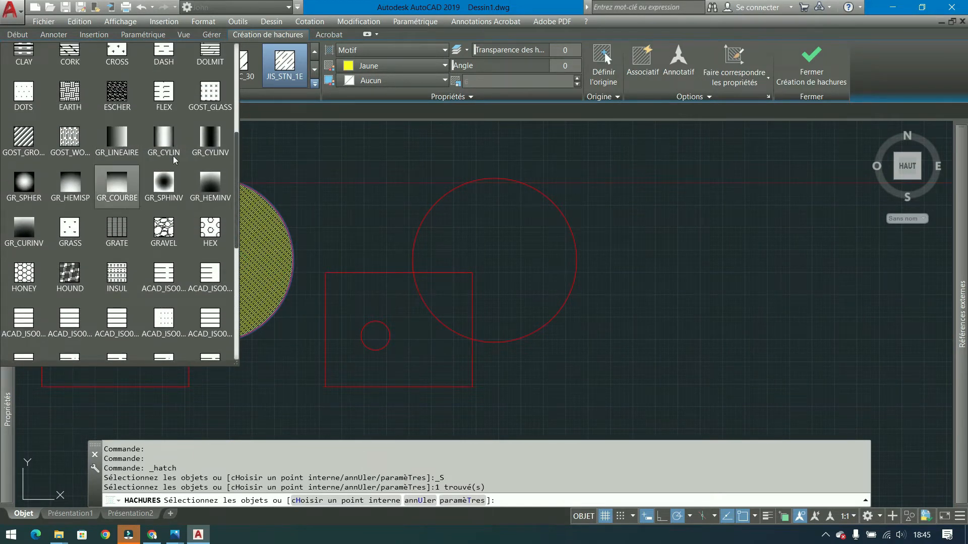
pyautogui.moveTo(235, 225); pyautogui.dragTo(233, 101)
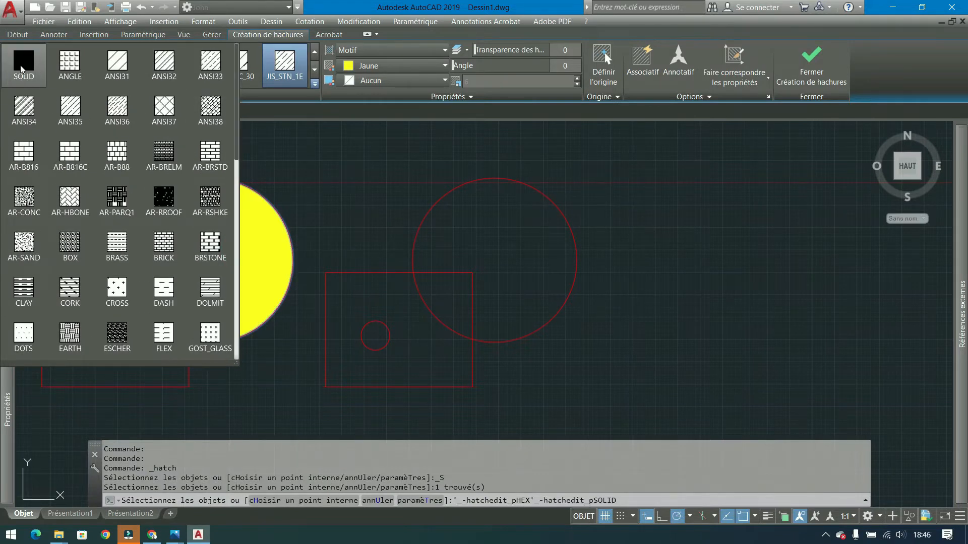
pyautogui.click(22, 69)
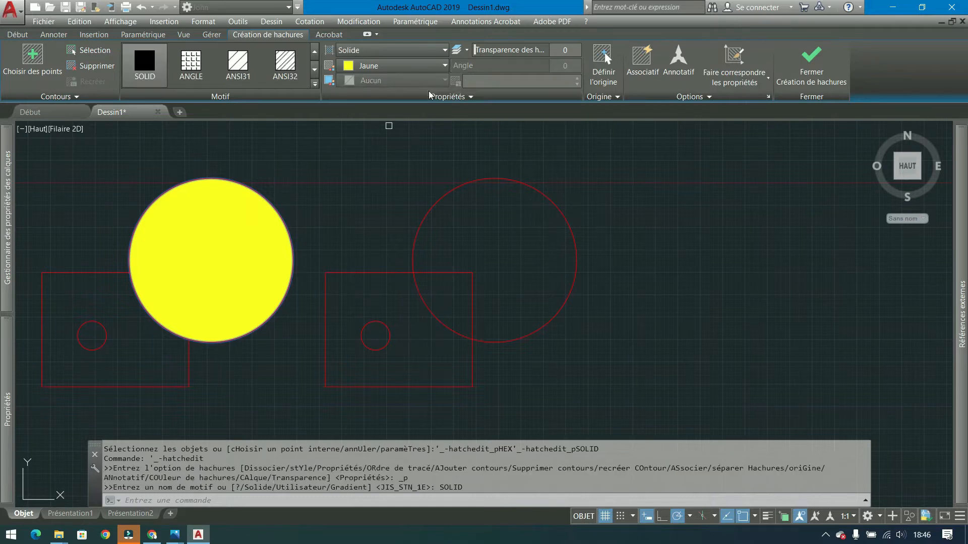
# - Change the circle's fill to a gradient running from red 205,32,39 to cyan
pyautogui.click(426, 49)
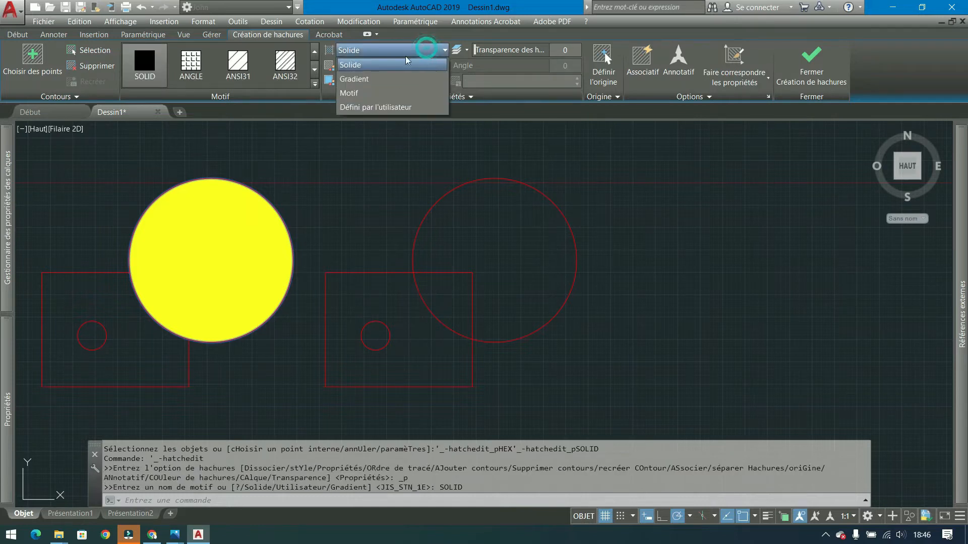
pyautogui.click(374, 78)
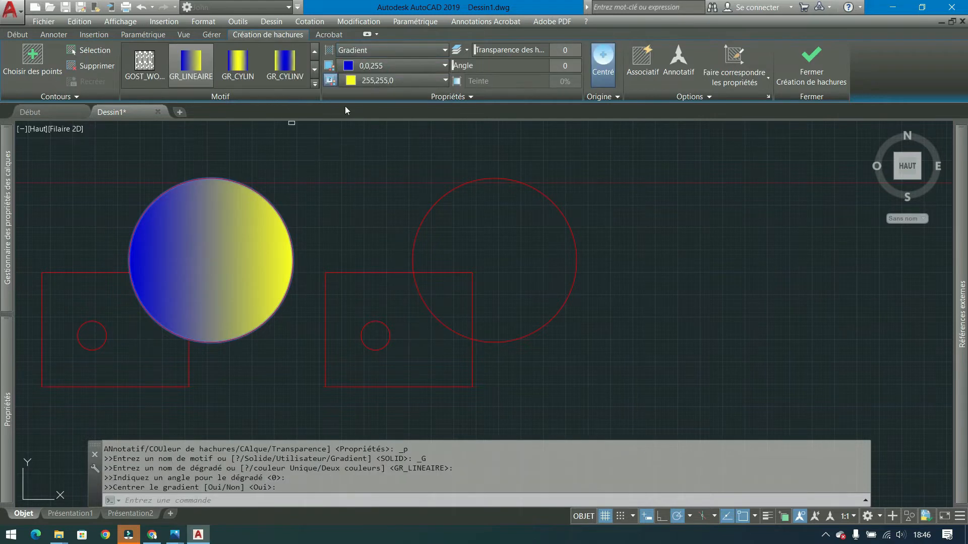
pyautogui.click(437, 65)
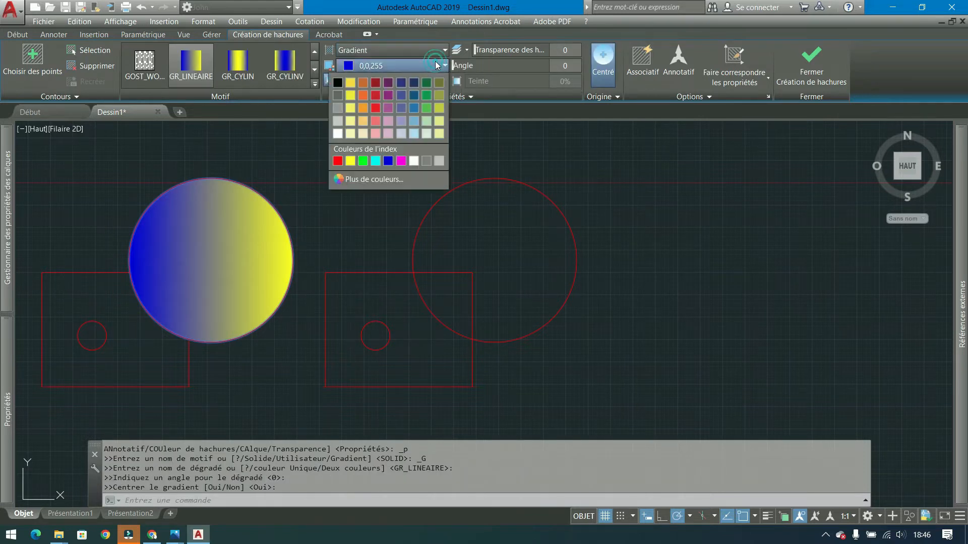
pyautogui.click(376, 96)
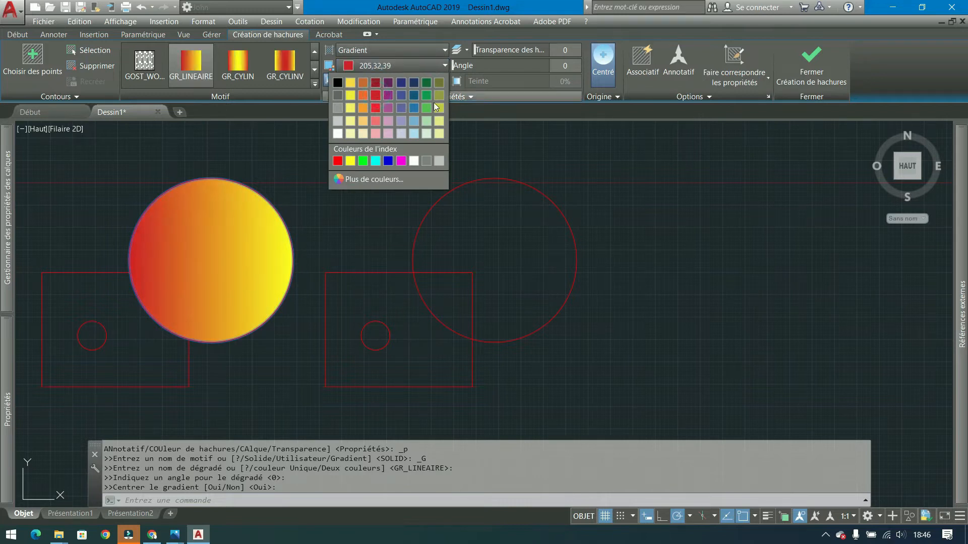
pyautogui.click(409, 82)
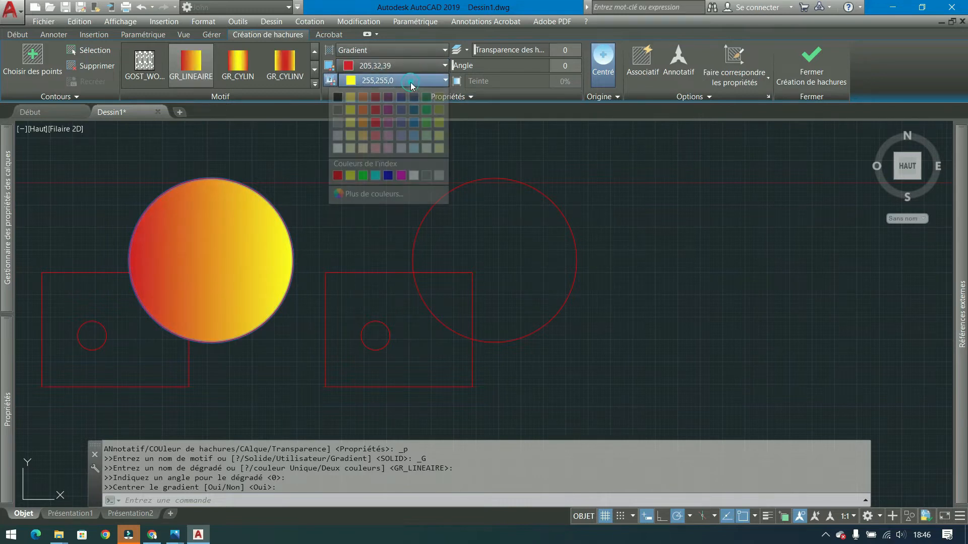
pyautogui.click(377, 180)
# - Switch the circle's hatch type back to Motif with JIS_STN_1E and set its colour to DuCalque
pyautogui.click(405, 50)
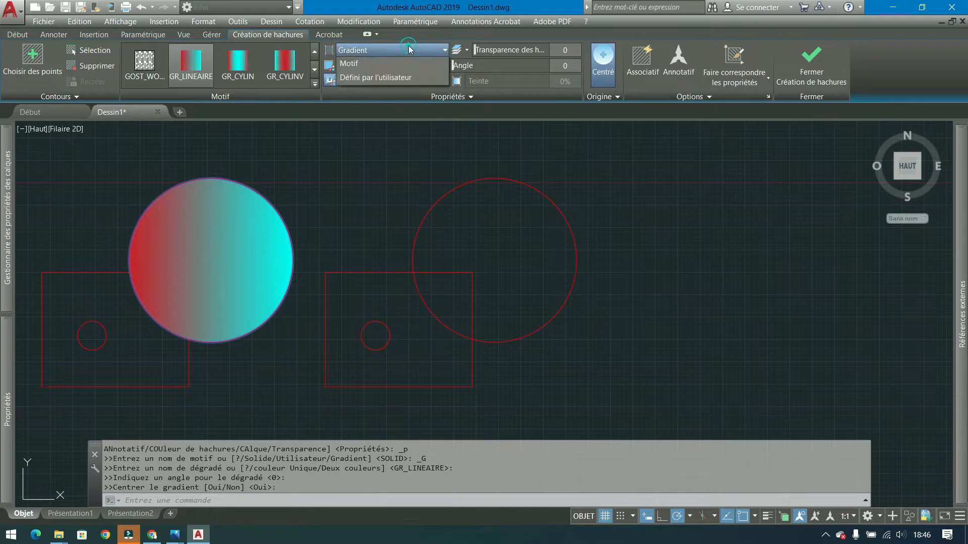
pyautogui.click(356, 93)
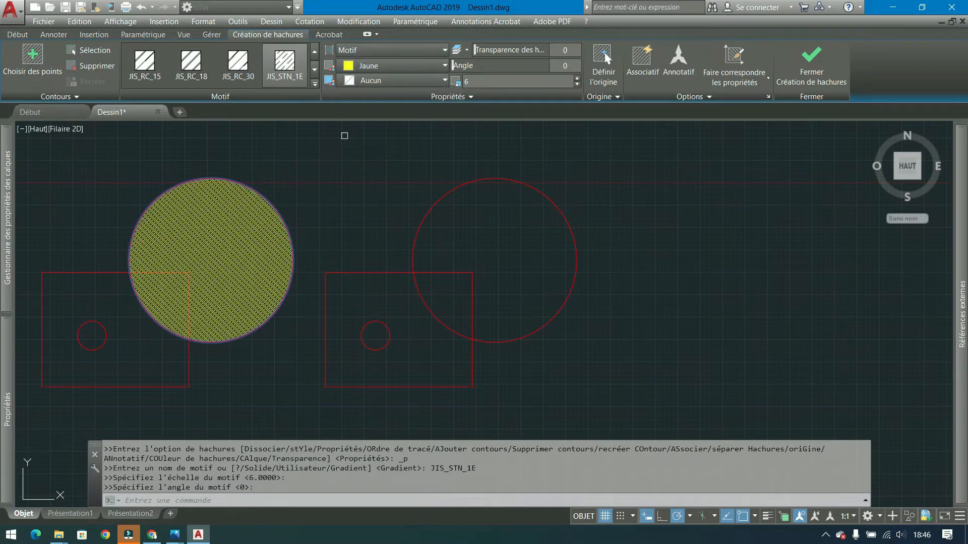
pyautogui.scroll(5, 231, 248)
pyautogui.scroll(-5, 259, 218)
pyautogui.scroll(2, 283, 214)
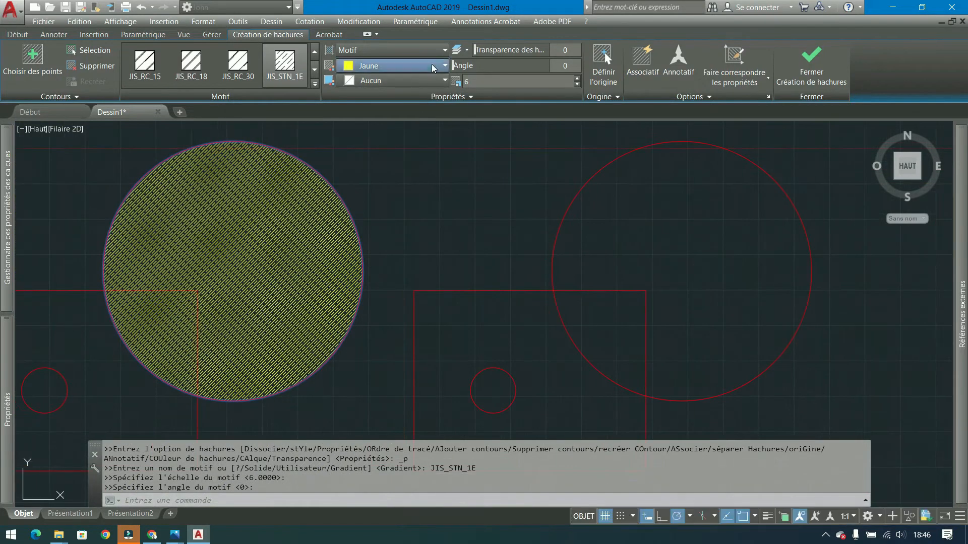
pyautogui.click(432, 65)
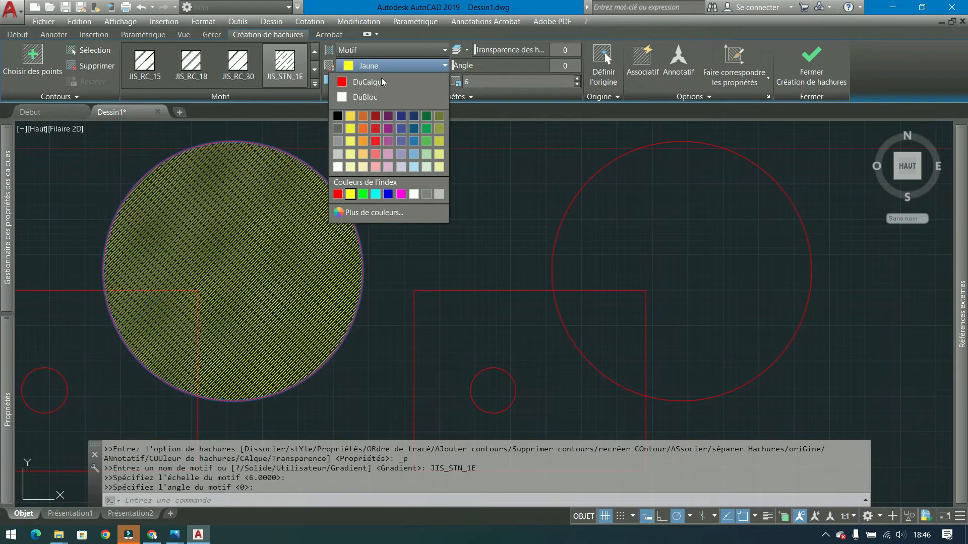
pyautogui.click(381, 81)
# - Try background colour 248,246,176 behind the circle's hatch and reset the background to Aucun
pyautogui.click(431, 81)
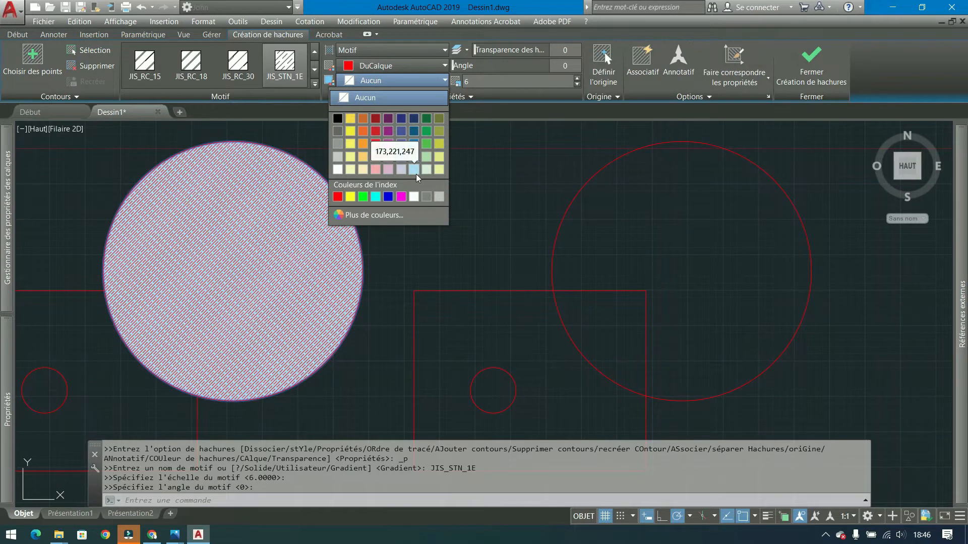
pyautogui.click(349, 171)
pyautogui.scroll(8, 274, 205)
pyautogui.scroll(-6, 273, 205)
pyautogui.scroll(-2, 274, 206)
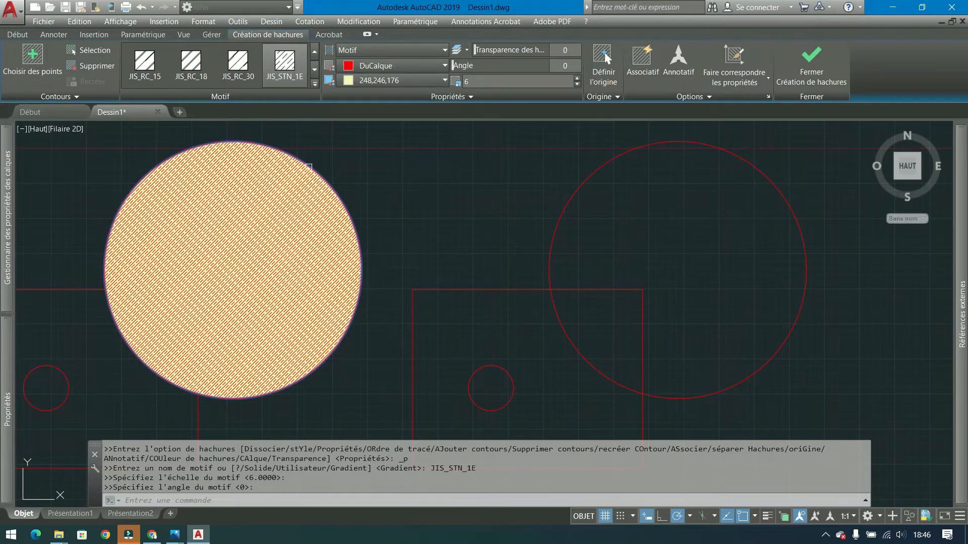
pyautogui.click(416, 79)
pyautogui.click(382, 93)
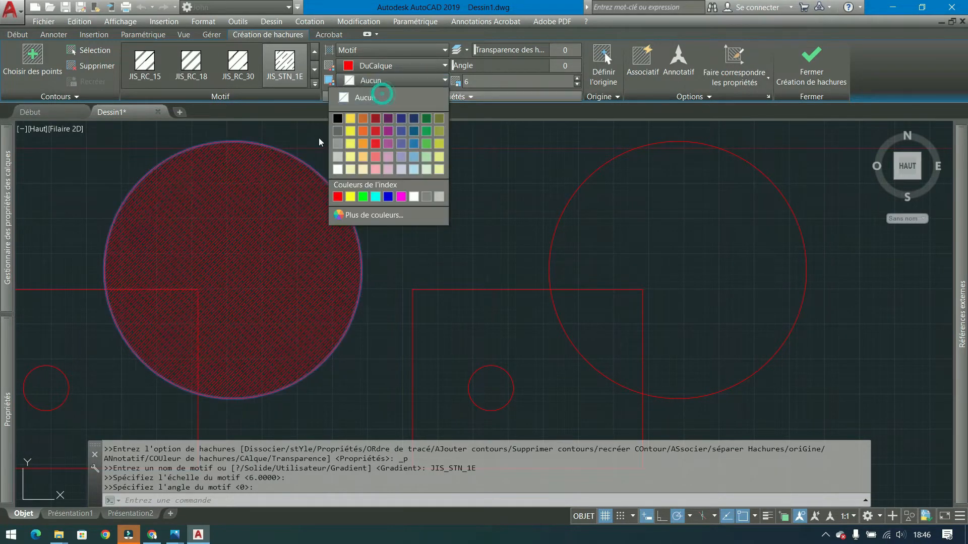
# - Rotate the circle's hatch pattern to an angle of 52
pyautogui.scroll(3, 151, 209)
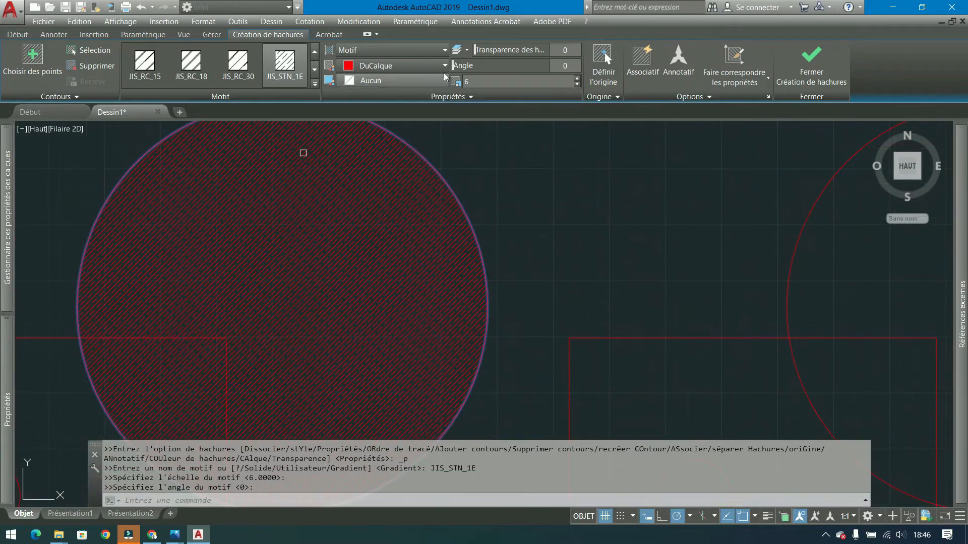
pyautogui.moveTo(484, 68)
pyautogui.mouseDown()
pyautogui.moveTo(498, 68)
pyautogui.moveTo(479, 71)
pyautogui.mouseUp()
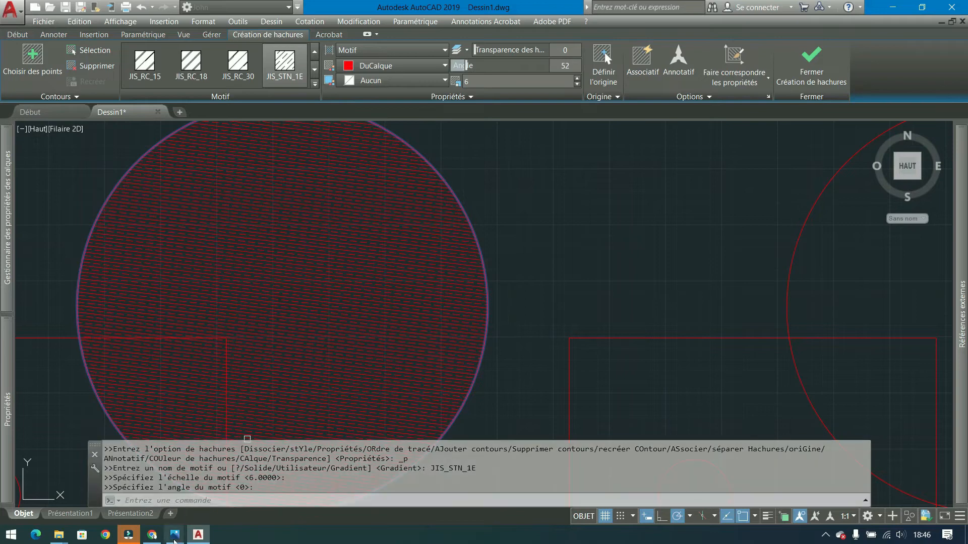
# - Examine the section hatching of the pipe elbow in Exercice 29.jpg in Photos and return to AutoCAD
pyautogui.moveTo(174, 534)
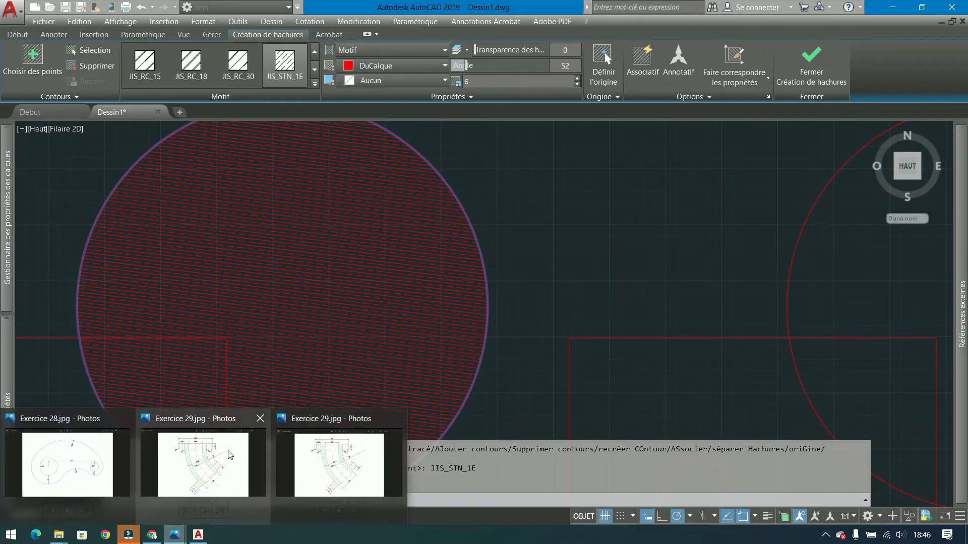
pyautogui.click(203, 463)
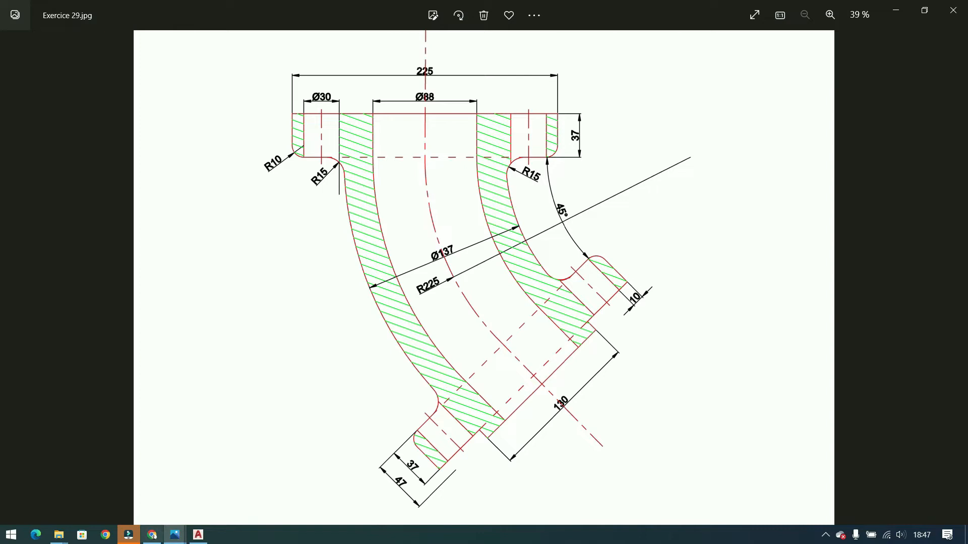
pyautogui.click(199, 535)
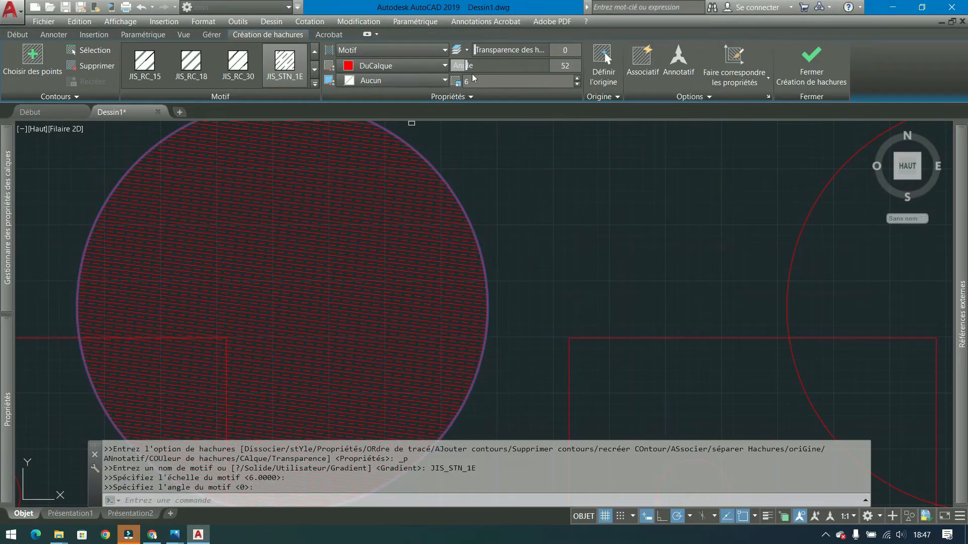
# - Set the circle's hatch angle back to 0
pyautogui.click(564, 69)
pyautogui.write('0')
pyautogui.press('Return')
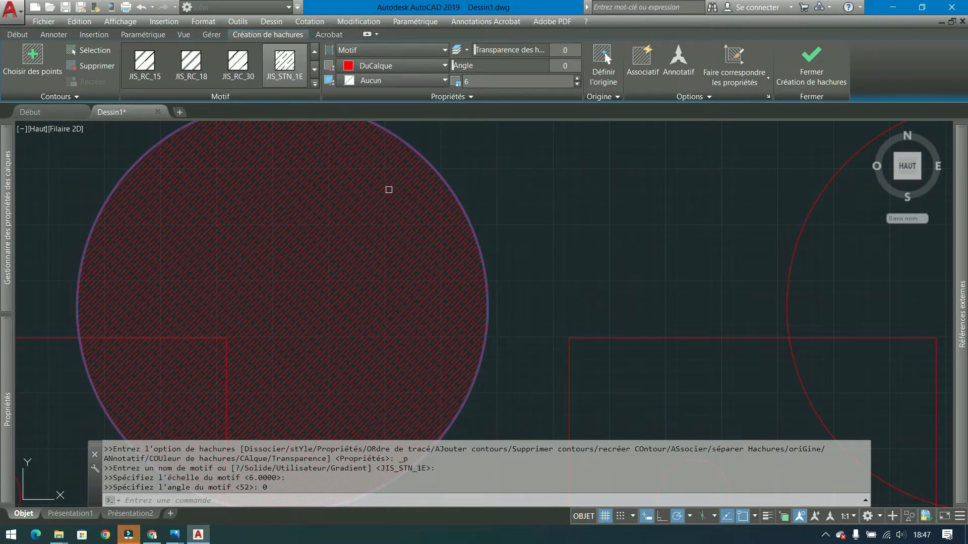
# - Try adjusting the rotation of the circle's hatch again, ending at an angle of 0
pyautogui.moveTo(460, 64); pyautogui.dragTo(430, 70)
pyautogui.moveTo(241, 215); pyautogui.dragTo(240, 229)
pyautogui.click(507, 65)
pyautogui.click(564, 65)
pyautogui.moveTo(460, 65)
pyautogui.mouseDown()
pyautogui.moveTo(529, 65)
pyautogui.moveTo(422, 74)
pyautogui.moveTo(428, 84)
pyautogui.mouseUp()
# - Try a scale of 1 on the circle's hatch and change the scale to 5 in its object properties
pyautogui.click(479, 81)
pyautogui.write('1')
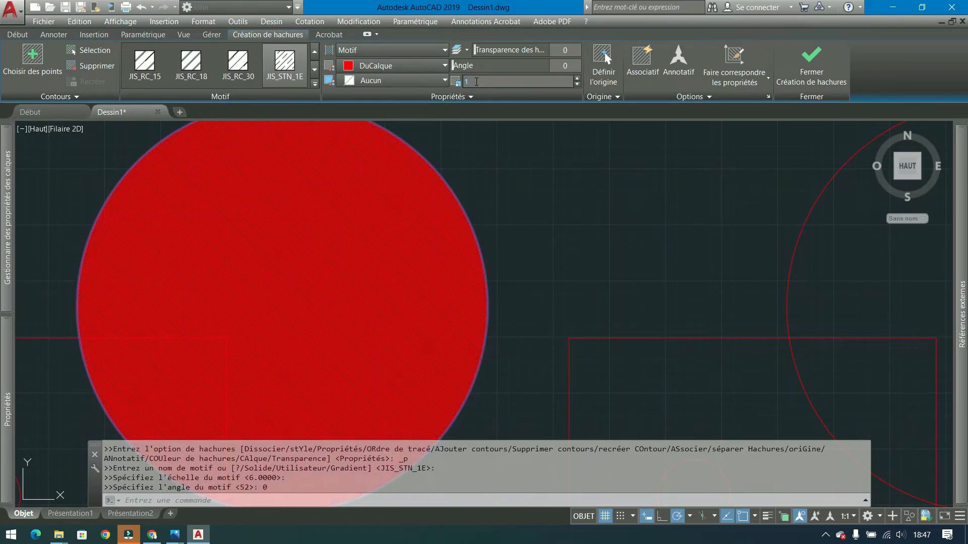
pyautogui.moveTo(5, 398)
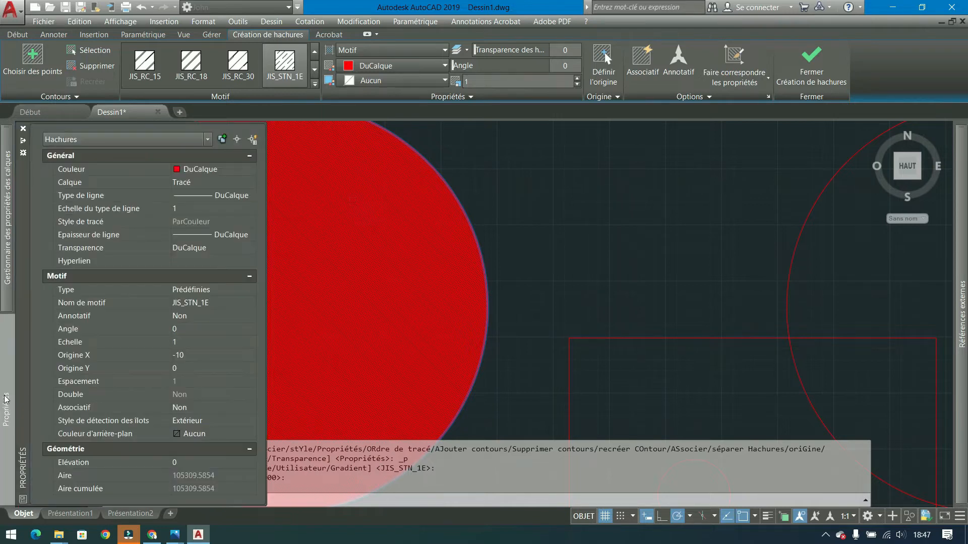
pyautogui.click(192, 341)
pyautogui.write('5')
pyautogui.press('Return')
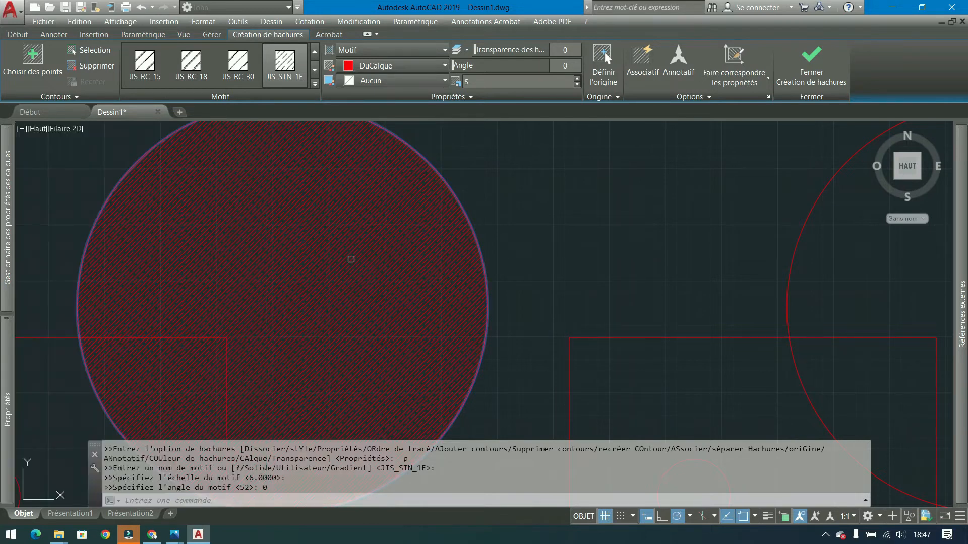
# - Try a scale of 0.1 on the circle's hatch and inspect the pattern density up close
pyautogui.click(492, 79)
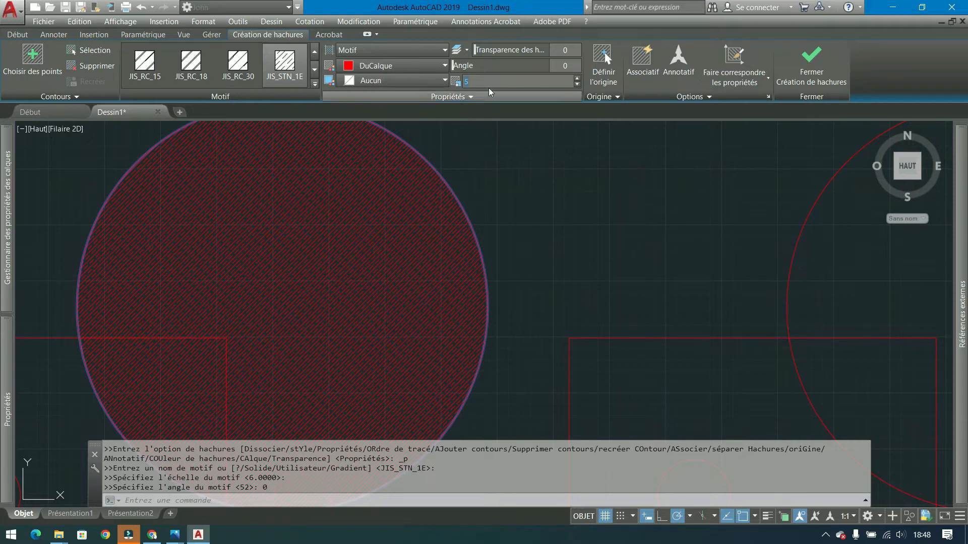
pyautogui.write('0.1')
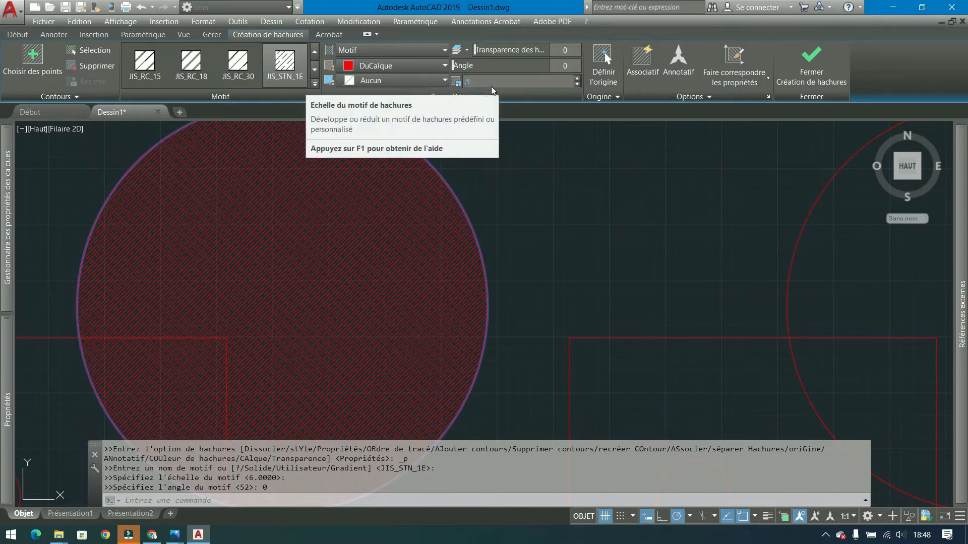
pyautogui.press('Return')
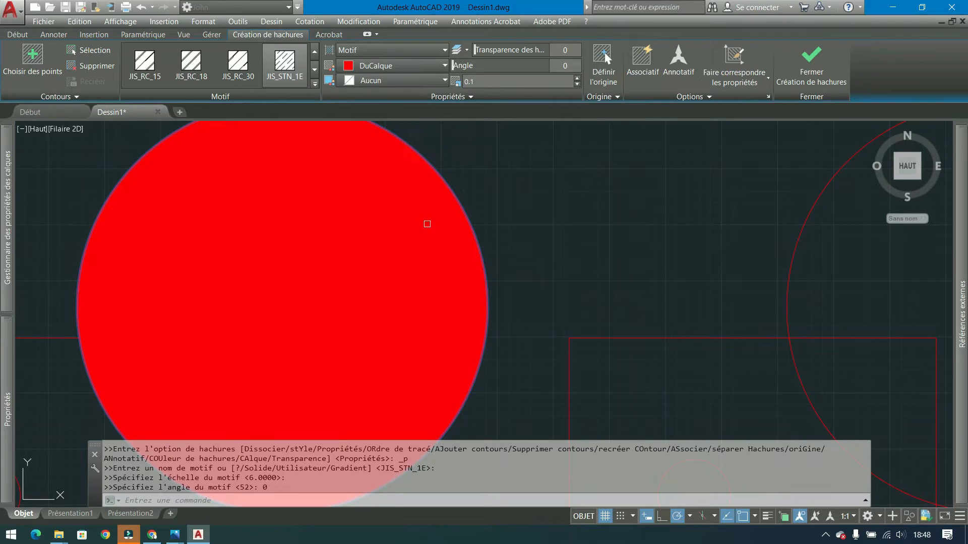
pyautogui.scroll(5, 426, 224)
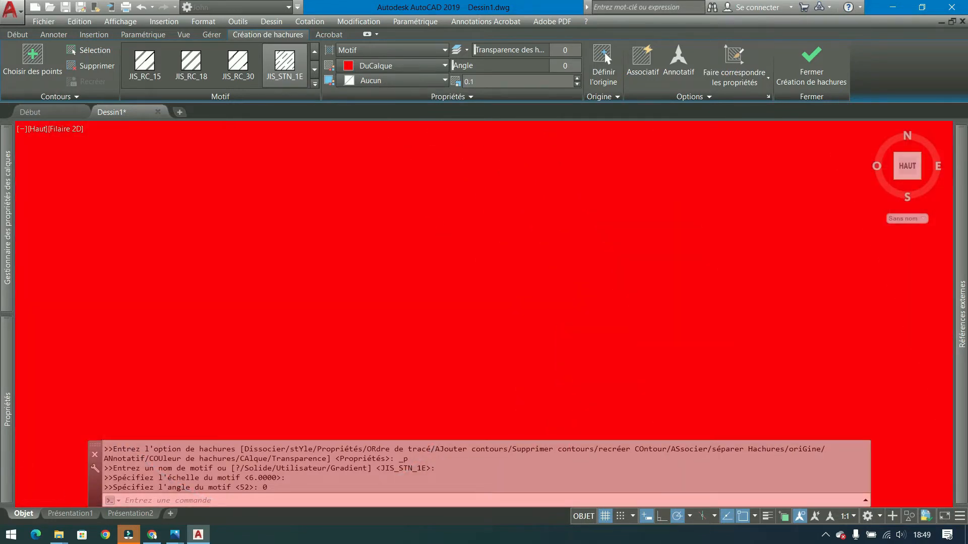
pyautogui.scroll(-10, 431, 227)
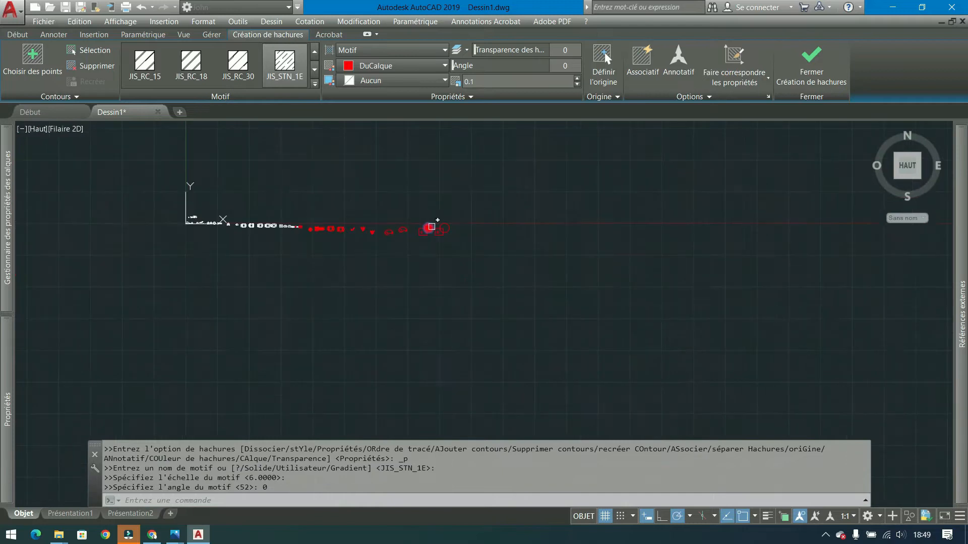
pyautogui.scroll(5, 431, 223)
pyautogui.scroll(1, 391, 193)
pyautogui.moveTo(390, 193); pyautogui.dragTo(418, 251, button='middle')
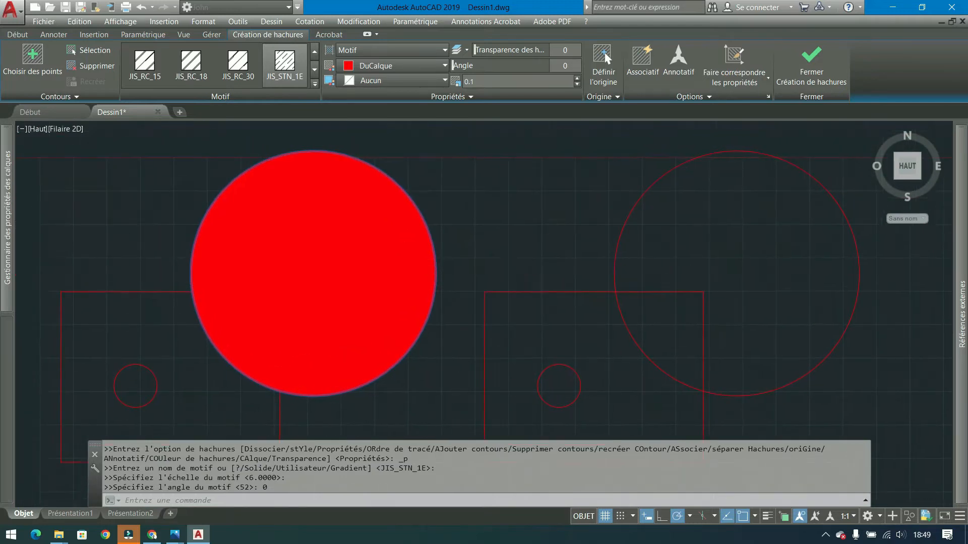
# - Change the circle's hatch scale to 1 and inspect the line spacing
pyautogui.click(509, 80)
pyautogui.write('1')
pyautogui.press('Return')
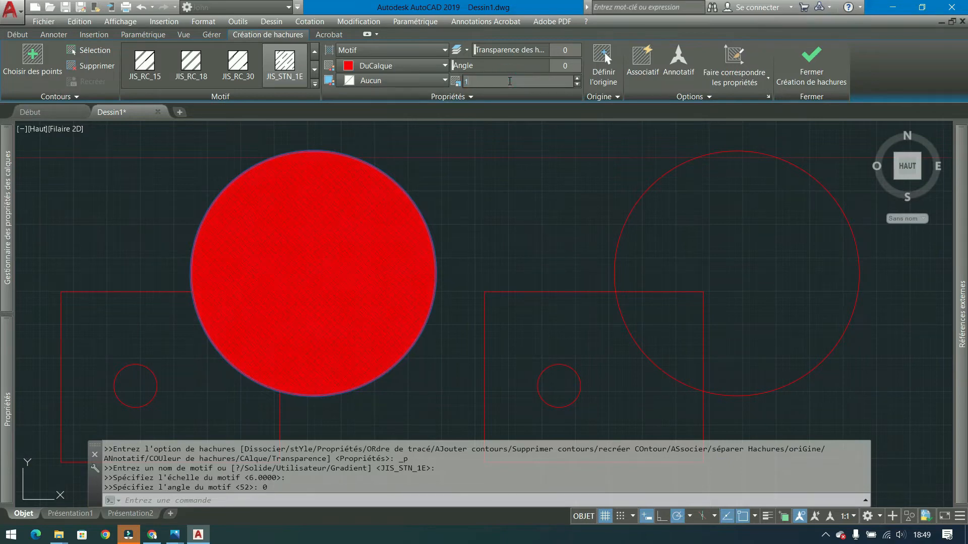
pyautogui.scroll(6, 352, 250)
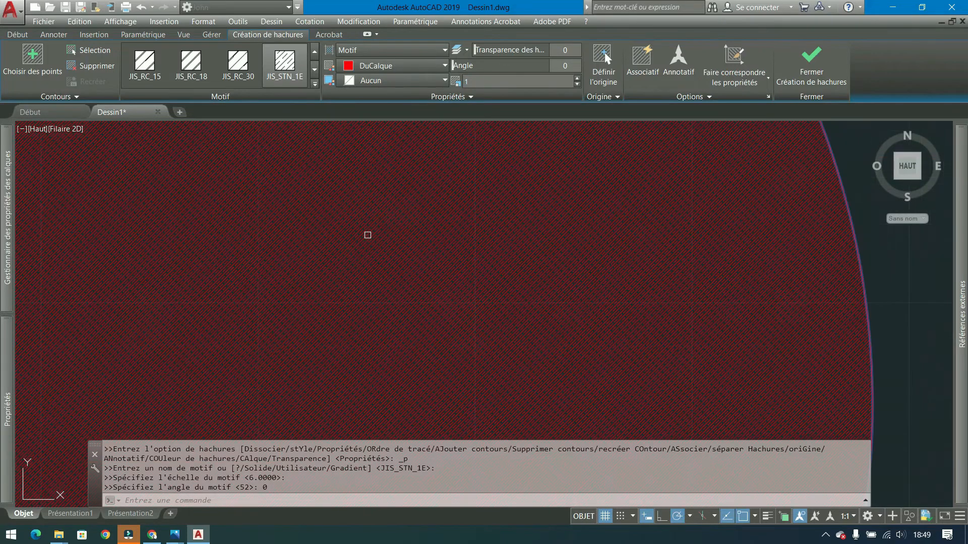
pyautogui.scroll(-3, 368, 235)
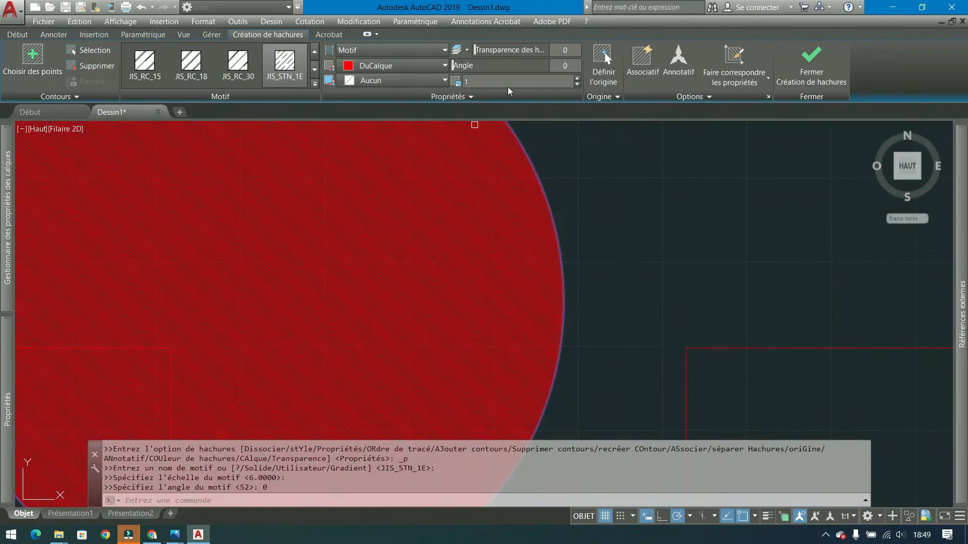
# - Increase the circle's hatch scale to 10 and check the spacing of the pattern
pyautogui.click(487, 85)
pyautogui.write('0')
pyautogui.press('Return')
pyautogui.scroll(-3, 524, 171)
pyautogui.scroll(3, 543, 166)
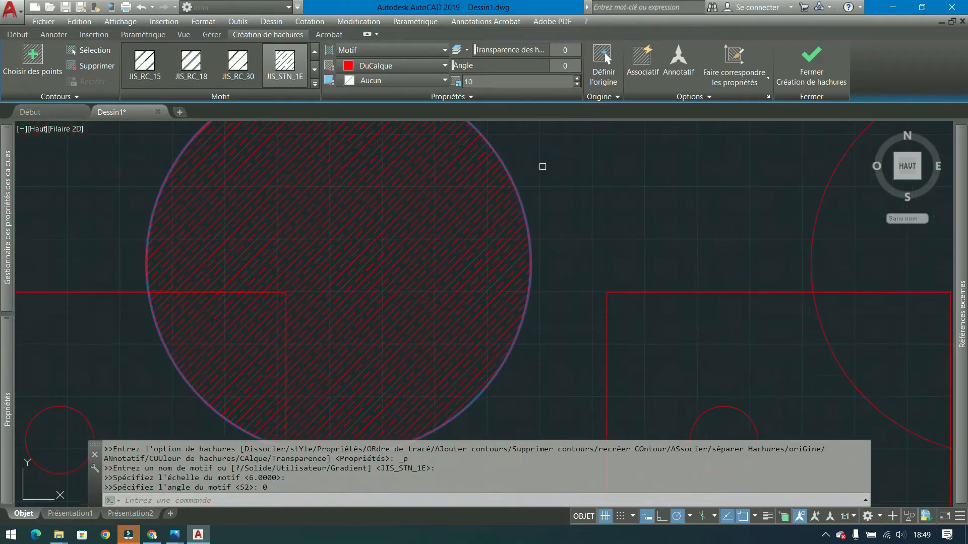
pyautogui.moveTo(529, 186); pyautogui.dragTo(546, 206, button='middle')
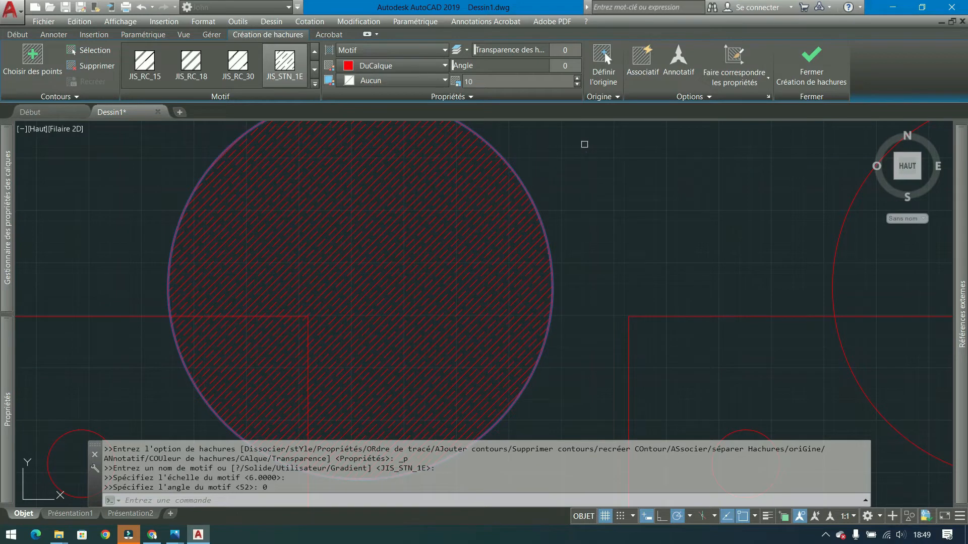
# - Try an extreme scale of 1000 on the circle's hatch and view the whole circle
pyautogui.click(551, 82)
pyautogui.write('10')
pyautogui.press('Return')
pyautogui.scroll(-4, 564, 244)
pyautogui.scroll(2, 548, 238)
pyautogui.moveTo(558, 236)
pyautogui.mouseDown(button='middle')
pyautogui.moveTo(491, 214)
pyautogui.moveTo(447, 216)
pyautogui.mouseUp(button='middle')
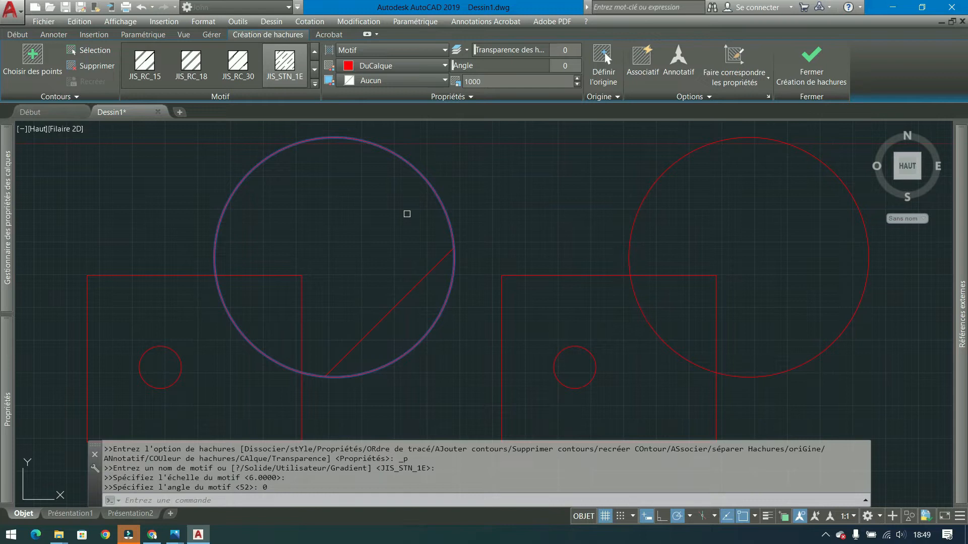
# - Set the circle's hatch scale to 8 and specify a new hatch origin point inside the circle
pyautogui.click(511, 81)
pyautogui.write('5')
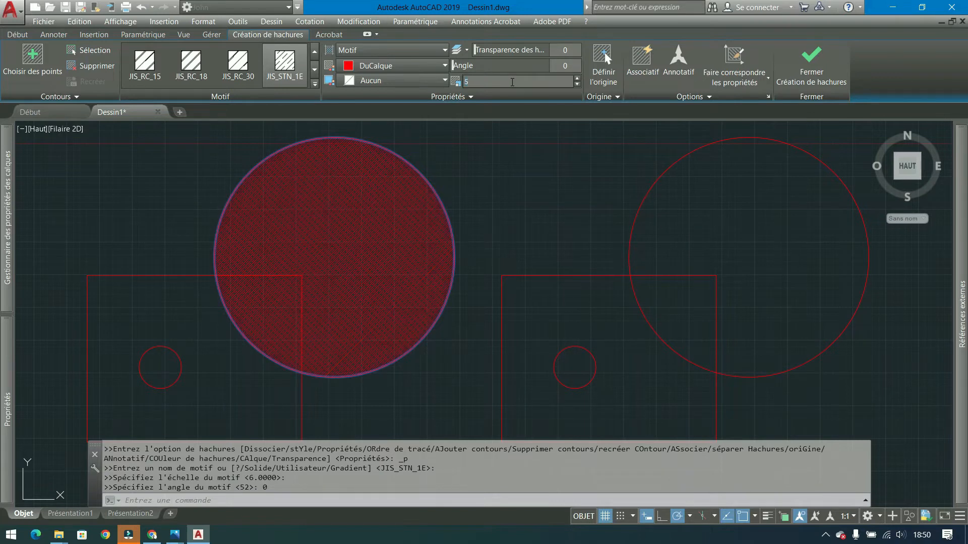
pyautogui.press('BackSpace')
pyautogui.write('8')
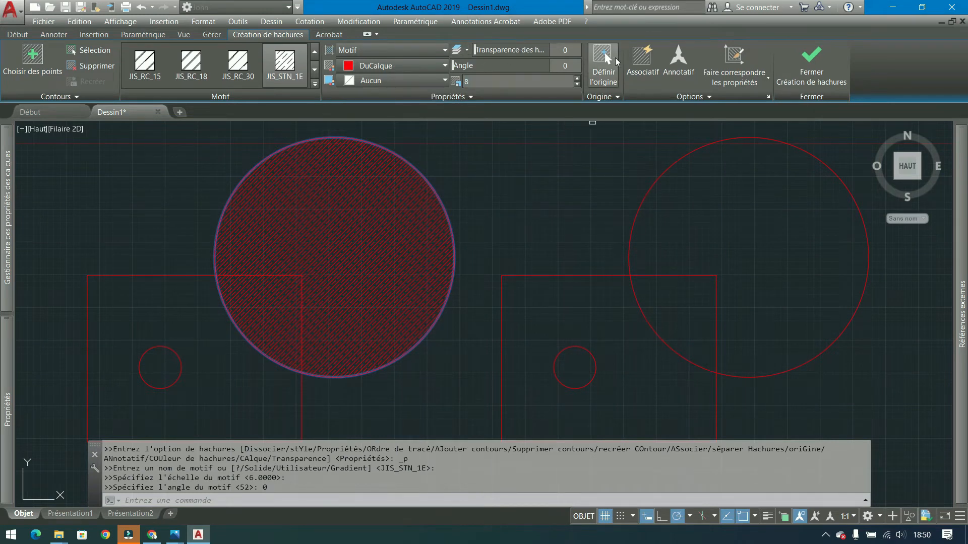
pyautogui.click(604, 60)
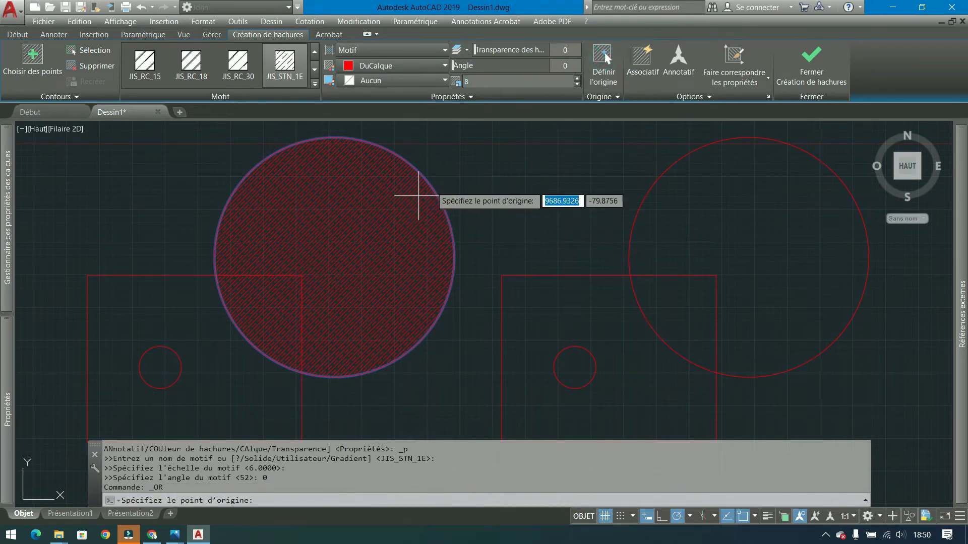
pyautogui.click(283, 235)
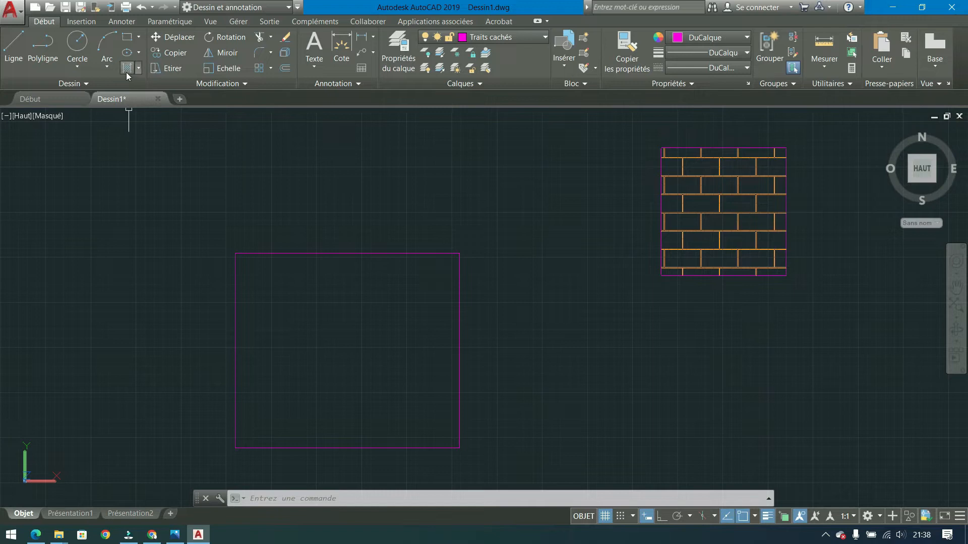
# - Hatch the large empty magenta rectangle by matching the properties of the AR-B816C brick hatch in the small square
pyautogui.click(126, 68)
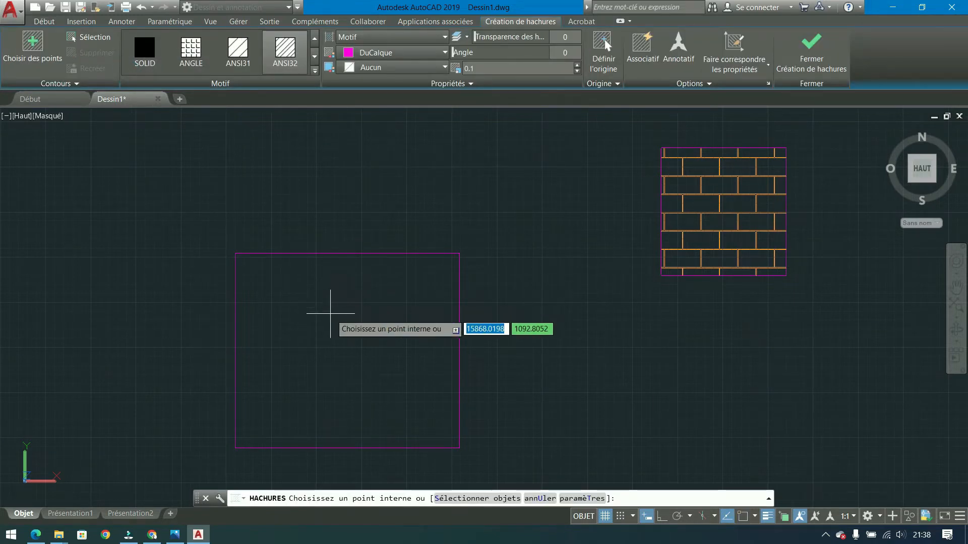
pyautogui.click(337, 307)
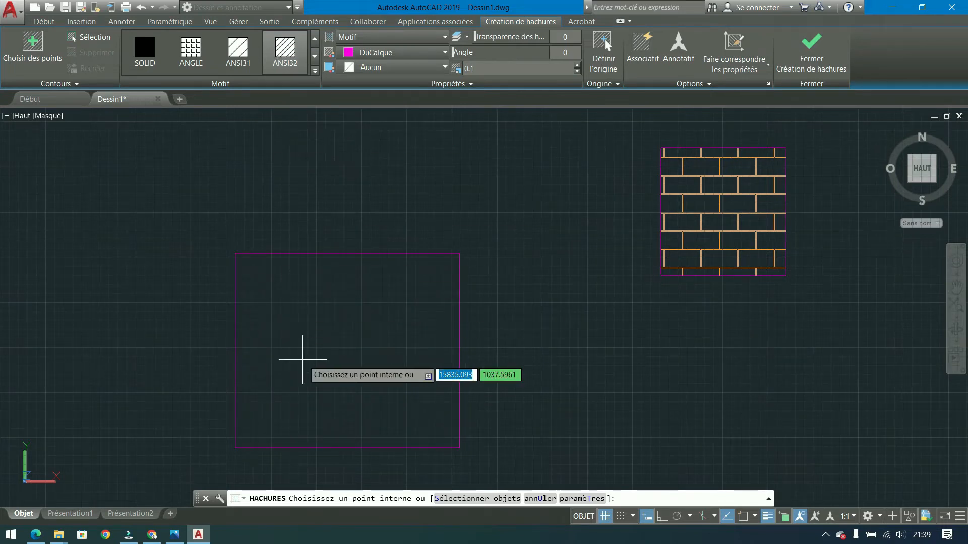
pyautogui.click(332, 332)
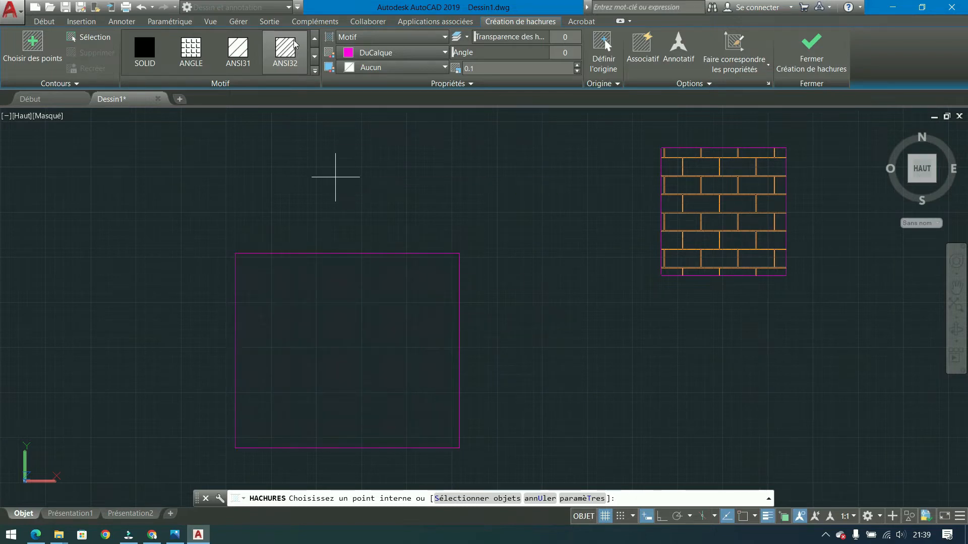
pyautogui.click(315, 71)
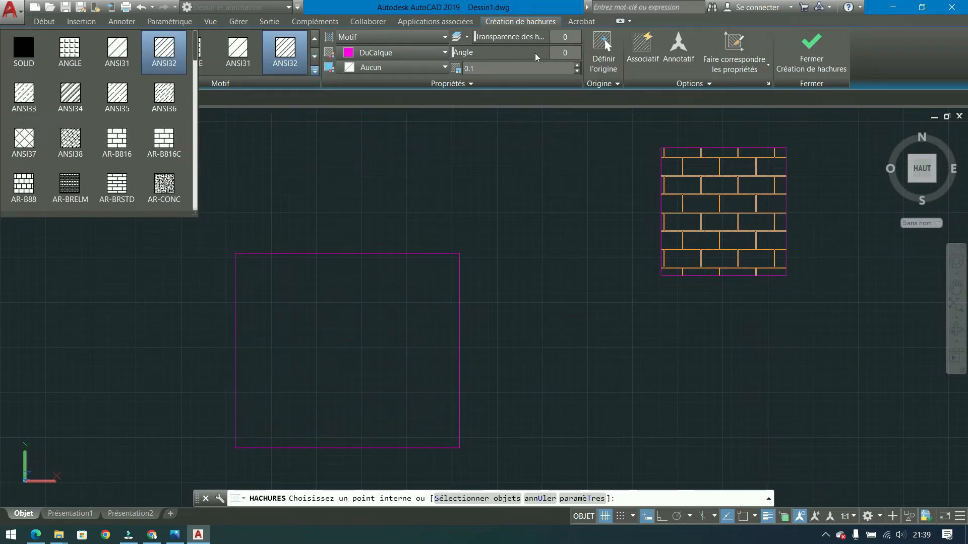
pyautogui.click(419, 52)
pyautogui.click(419, 53)
pyautogui.click(419, 52)
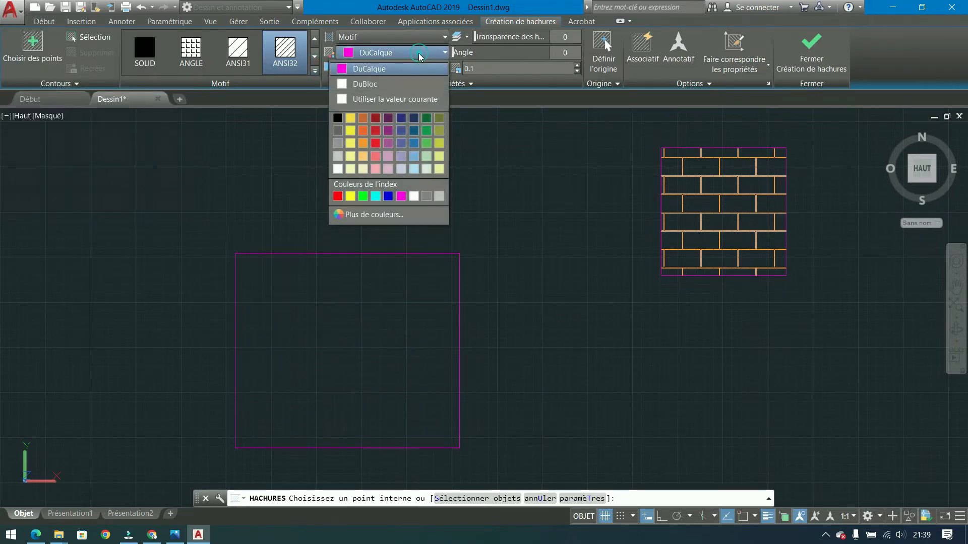
pyautogui.click(419, 52)
pyautogui.click(734, 50)
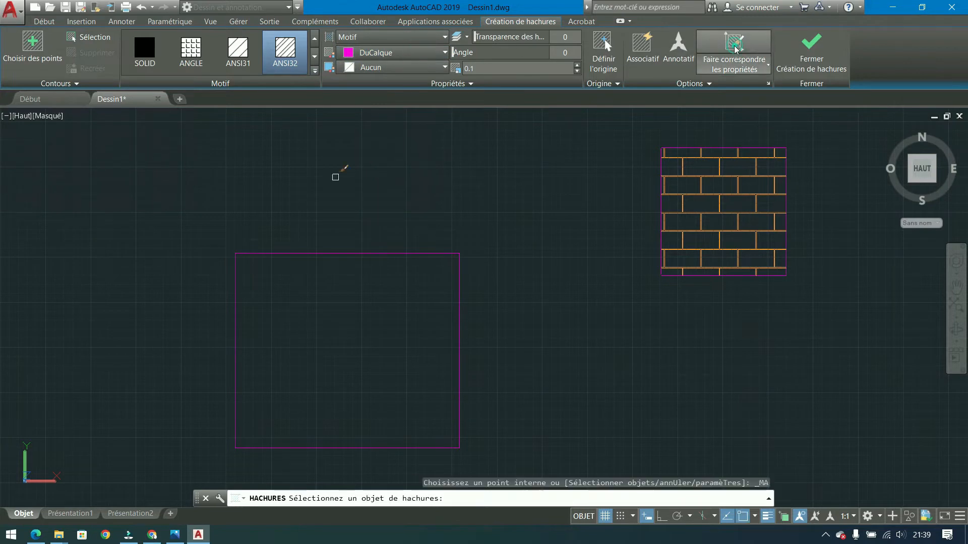
pyautogui.click(742, 193)
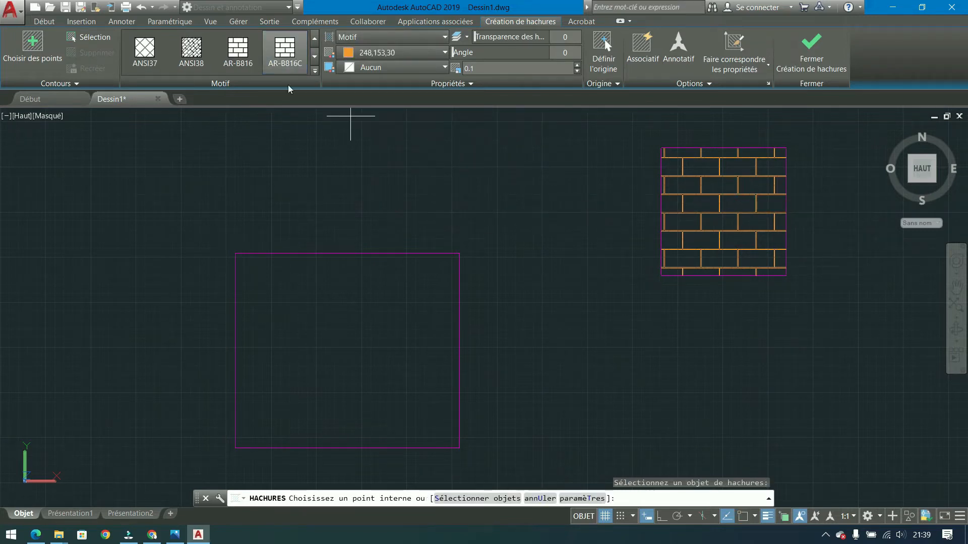
pyautogui.click(297, 321)
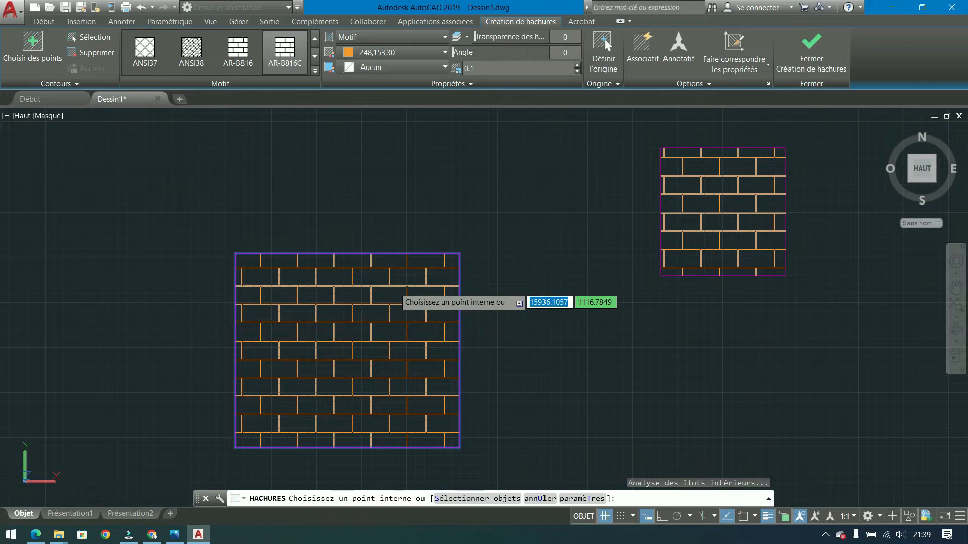
pyautogui.click(724, 228)
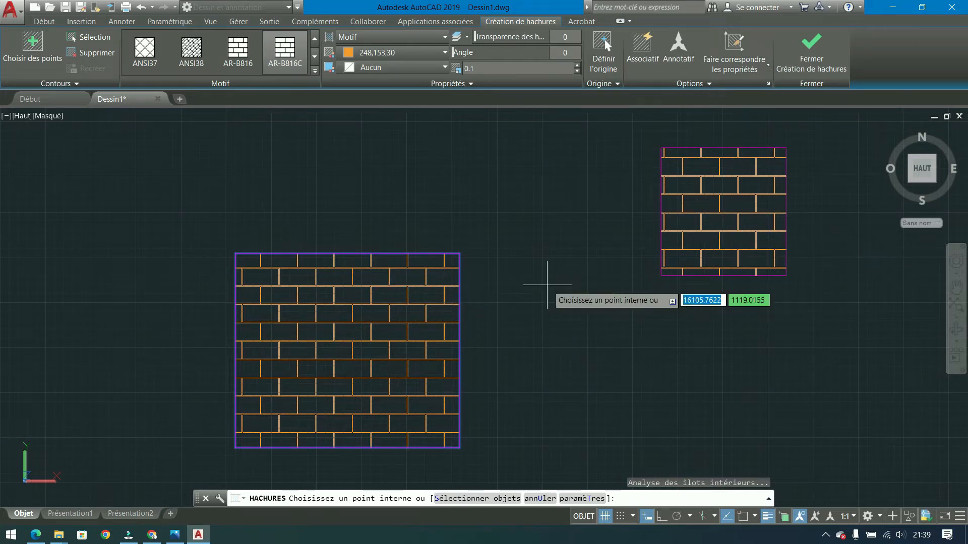
pyautogui.press('Return')
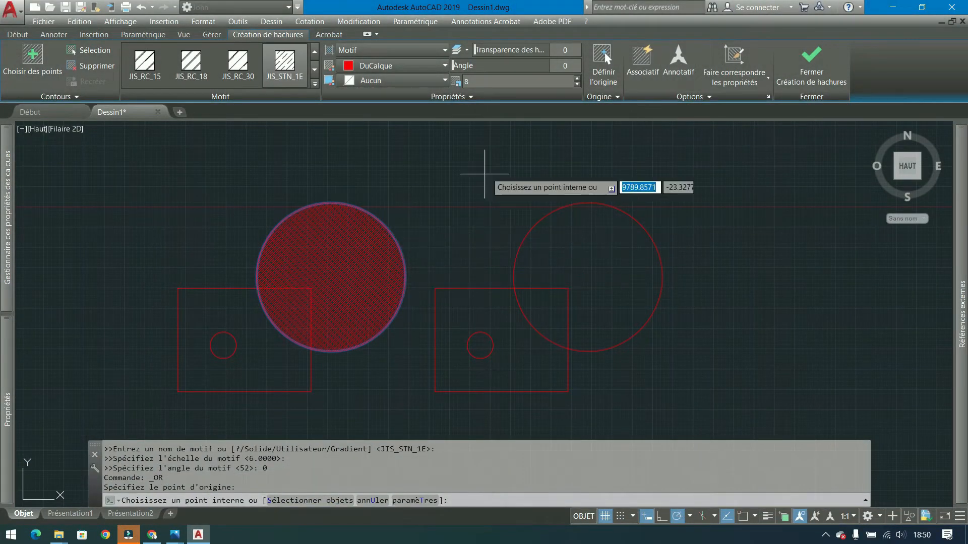
# - Finish the first circle's hatch and create an associative JIS_STN_1E hatch on the second circle by selecting it as the boundary object
pyautogui.click(817, 65)
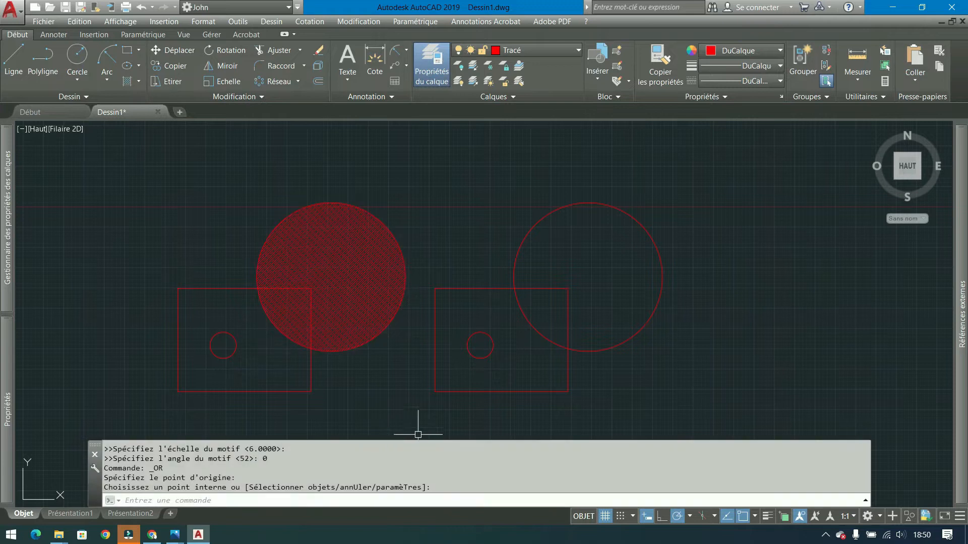
pyautogui.click(126, 81)
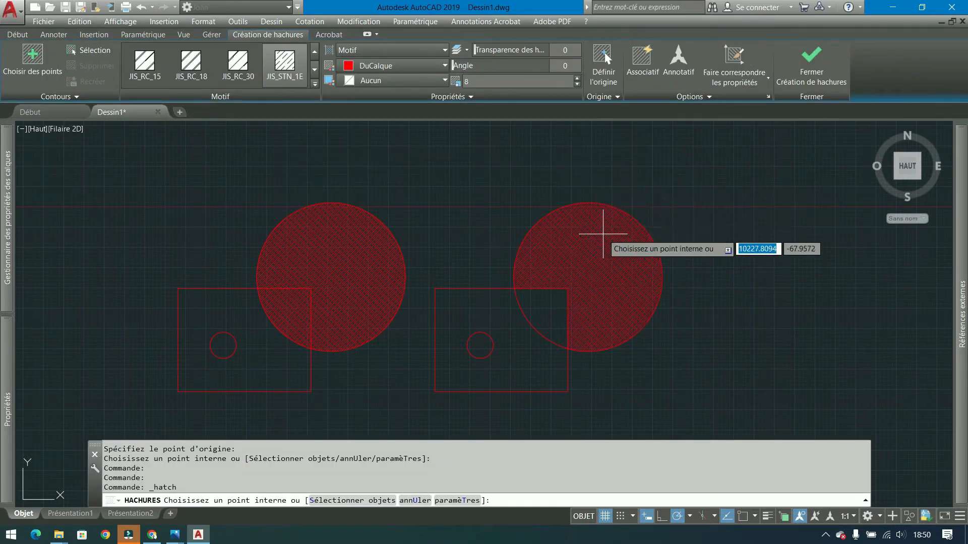
pyautogui.click(76, 50)
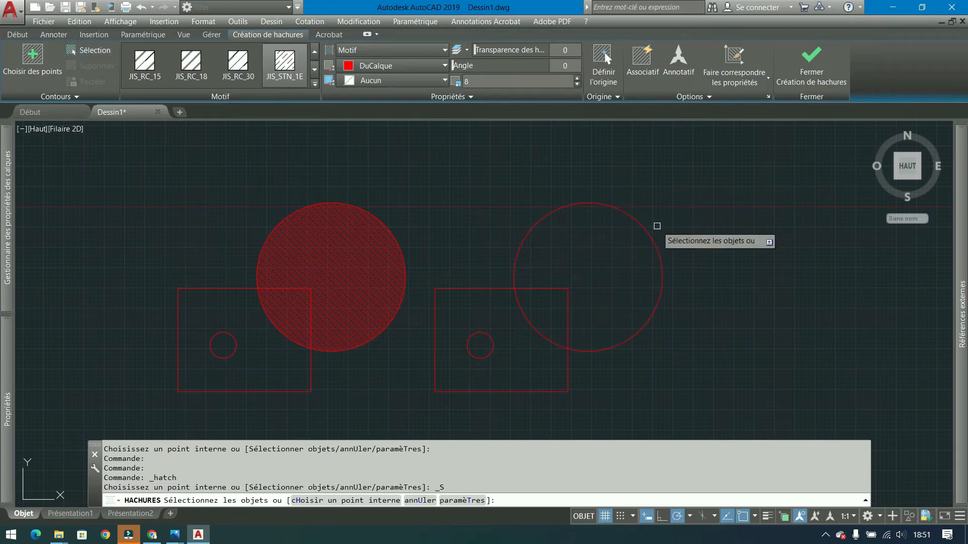
pyautogui.click(633, 220)
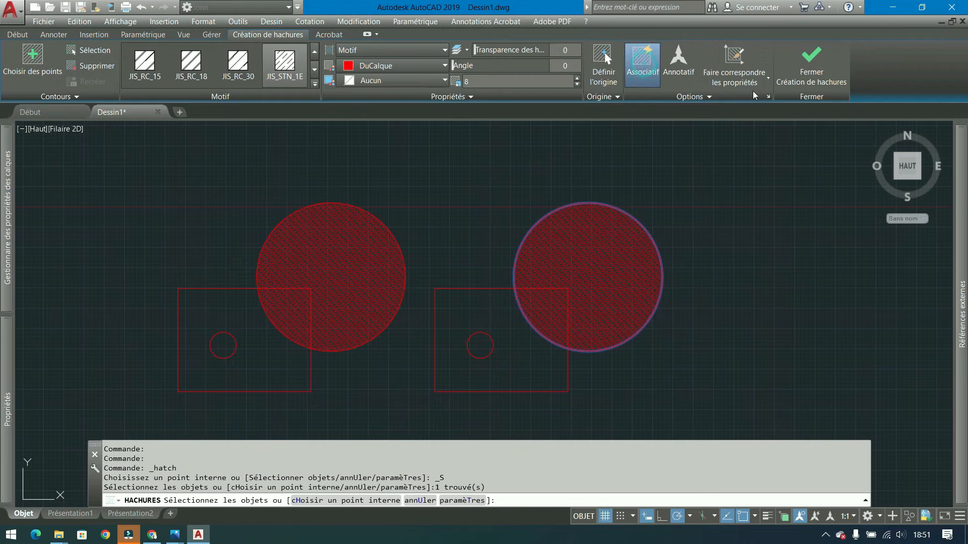
pyautogui.click(824, 61)
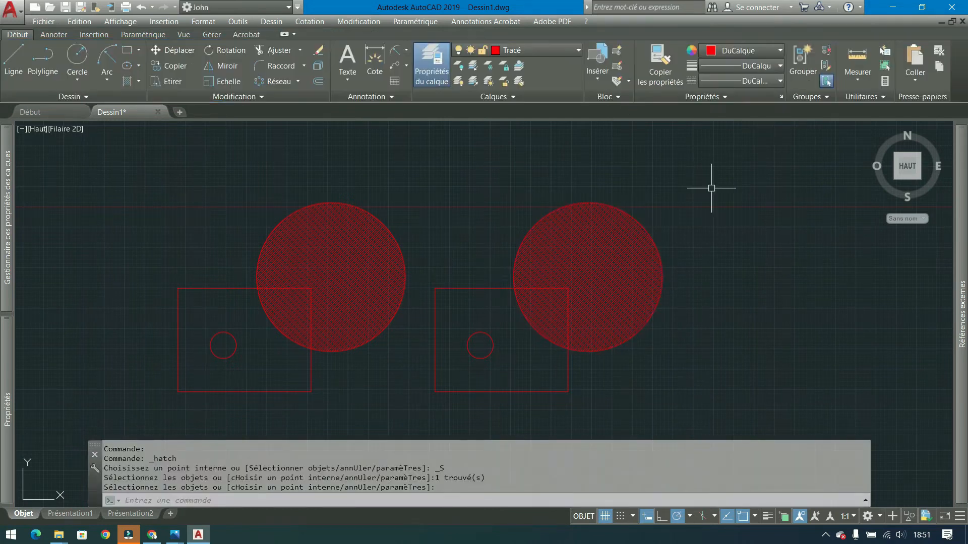
# - Move only the outline of the first hatched circle horizontally to the left to test its non-associative hatch
pyautogui.click(372, 216)
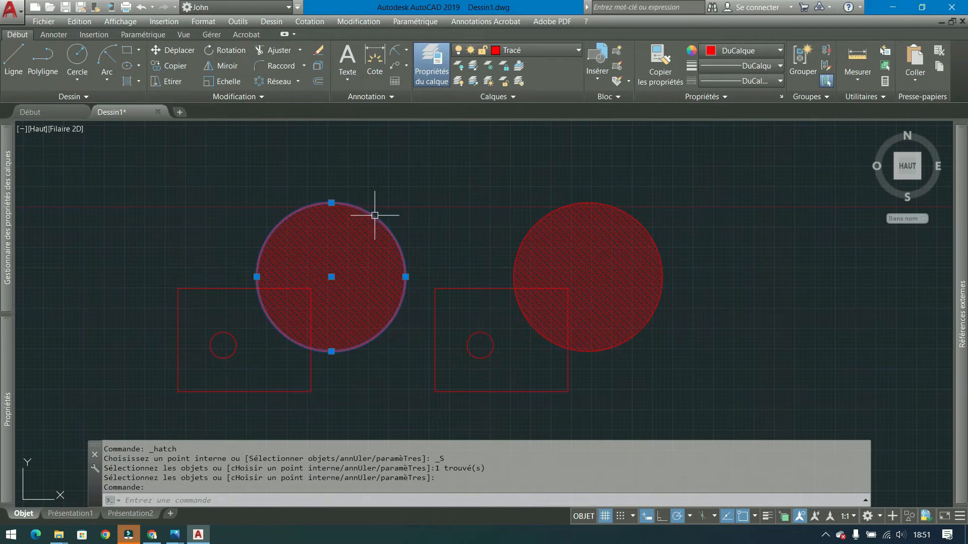
pyautogui.click(189, 52)
pyautogui.click(380, 141)
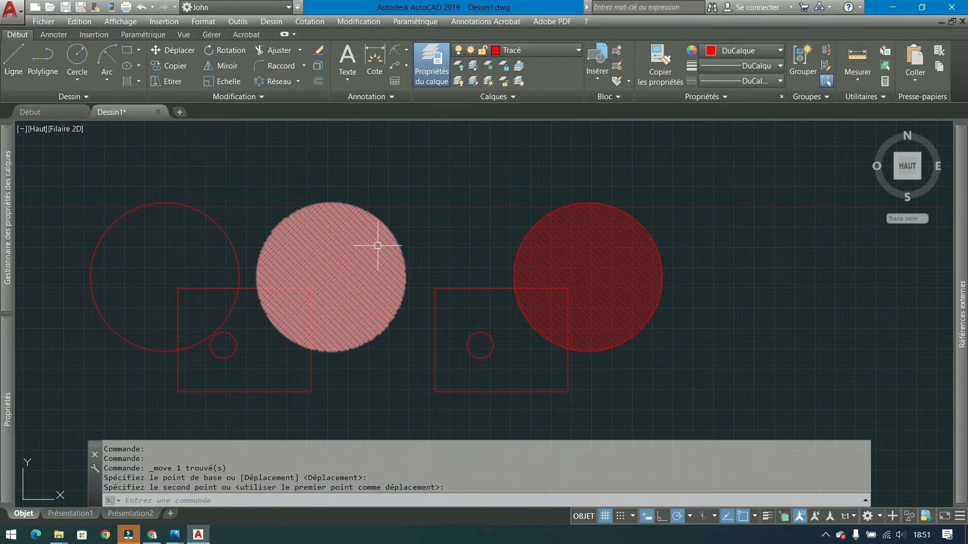
# - Move the outline of the second hatched circle horizontally to the right to test its associative hatch
pyautogui.click(624, 208)
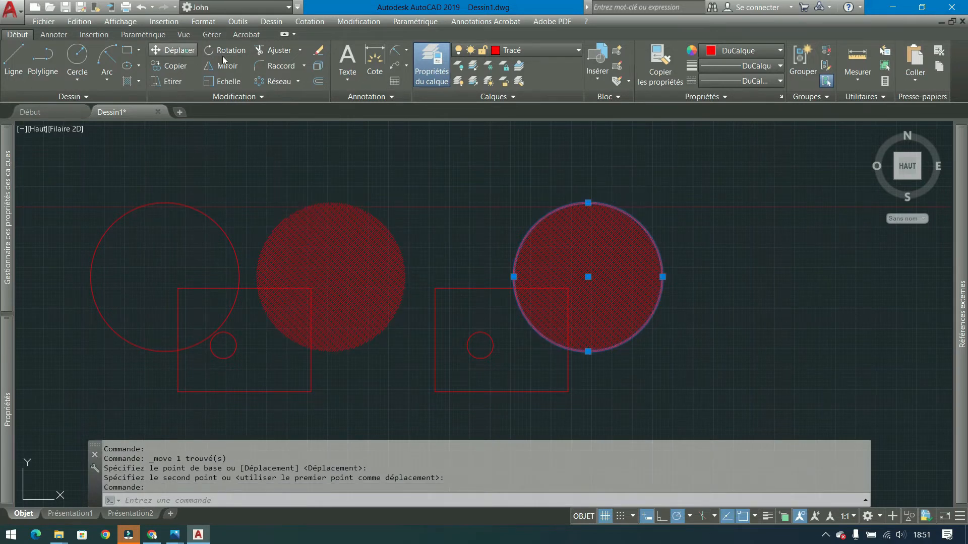
pyautogui.click(171, 50)
pyautogui.click(594, 158)
pyautogui.click(703, 162)
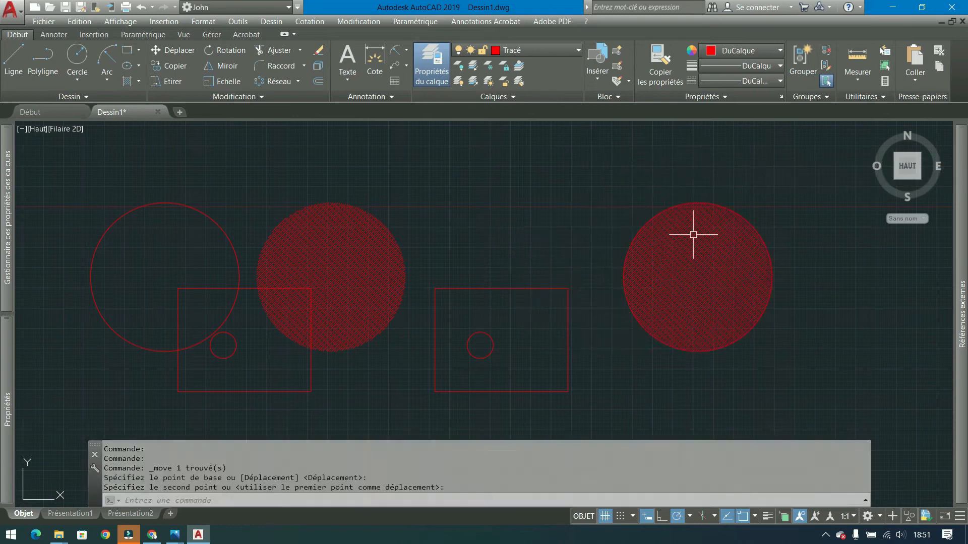
# - Shrink the outline of the associatively hatched circle to a smaller radius to test that its hatch follows
pyautogui.click(702, 203)
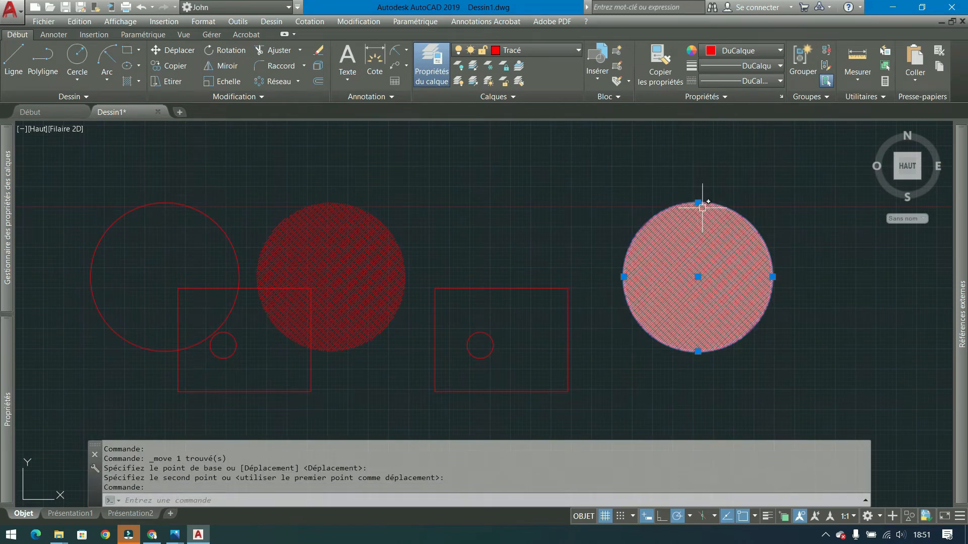
pyautogui.click(698, 203)
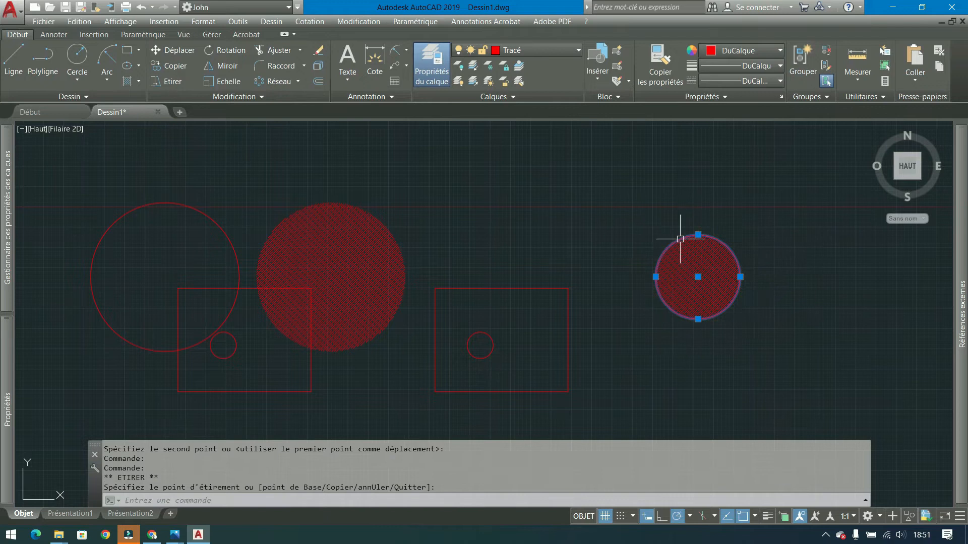
pyautogui.click(683, 303)
pyautogui.press('Escape')
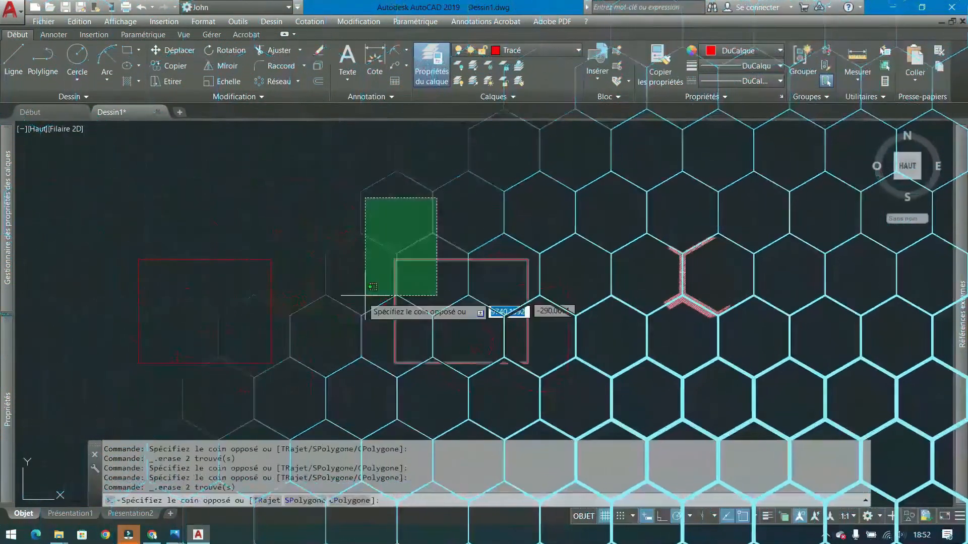
# - Move the second empty rectangle horizontally closer to the first one
pyautogui.click(364, 278)
pyautogui.click(159, 50)
pyautogui.click(434, 334)
pyautogui.click(335, 332)
pyautogui.moveTo(206, 283); pyautogui.dragTo(327, 271, button='middle')
# - Hatch the first rectangle with a non-associative JIS_RC_30 pattern at scale 1, selecting its outline as the boundary
pyautogui.click(127, 81)
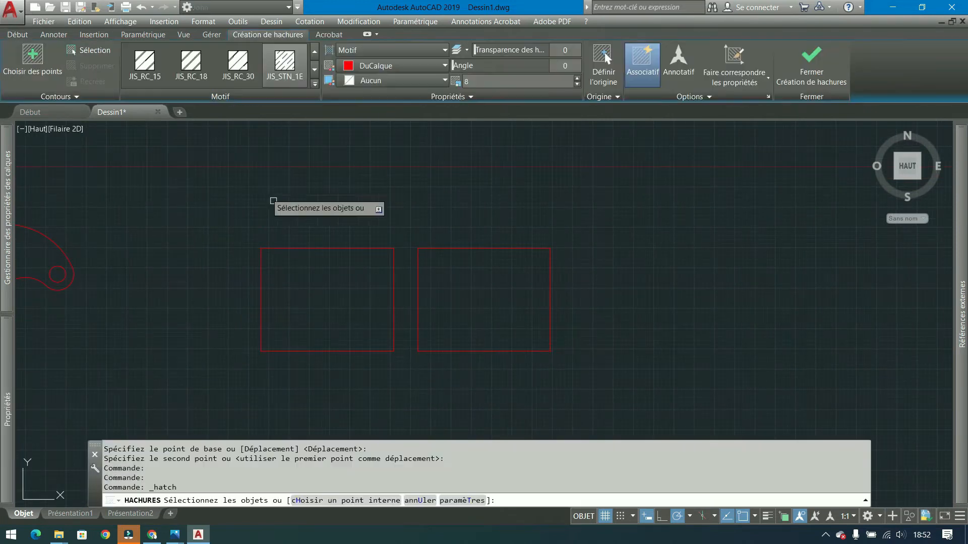
pyautogui.click(493, 80)
pyautogui.write('1')
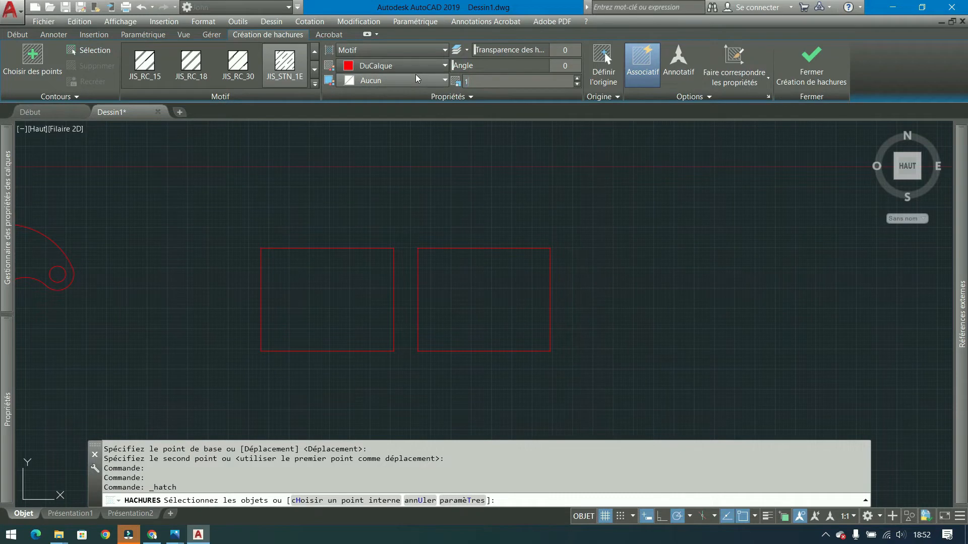
pyautogui.click(237, 63)
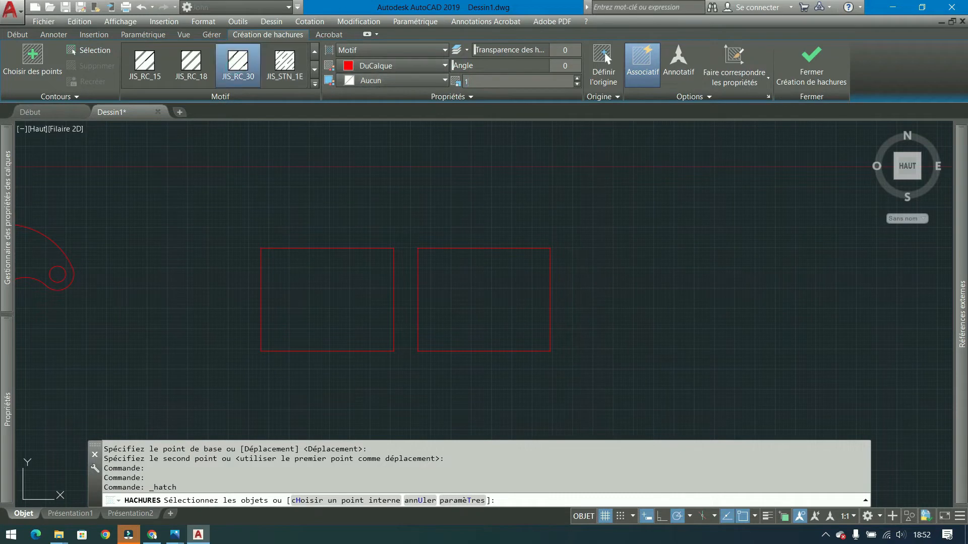
pyautogui.click(327, 248)
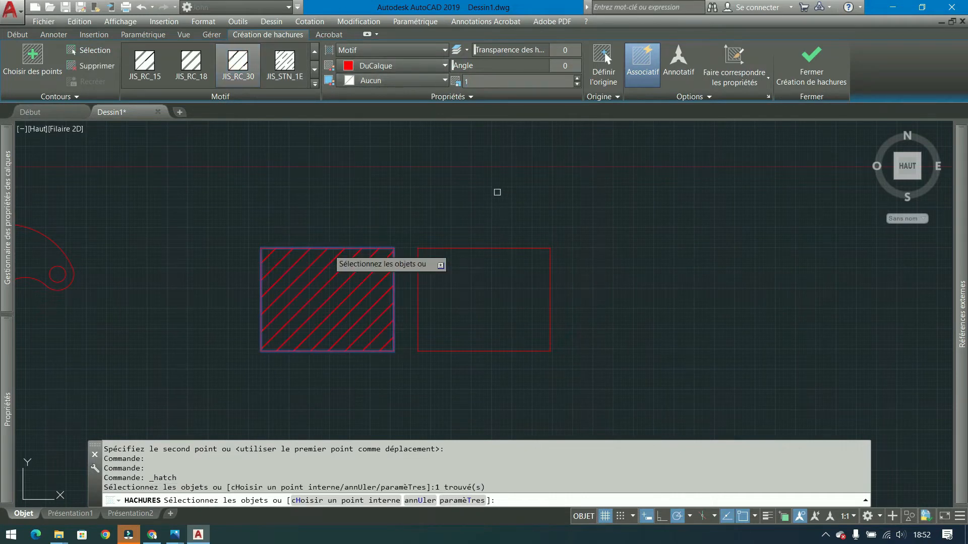
pyautogui.click(642, 63)
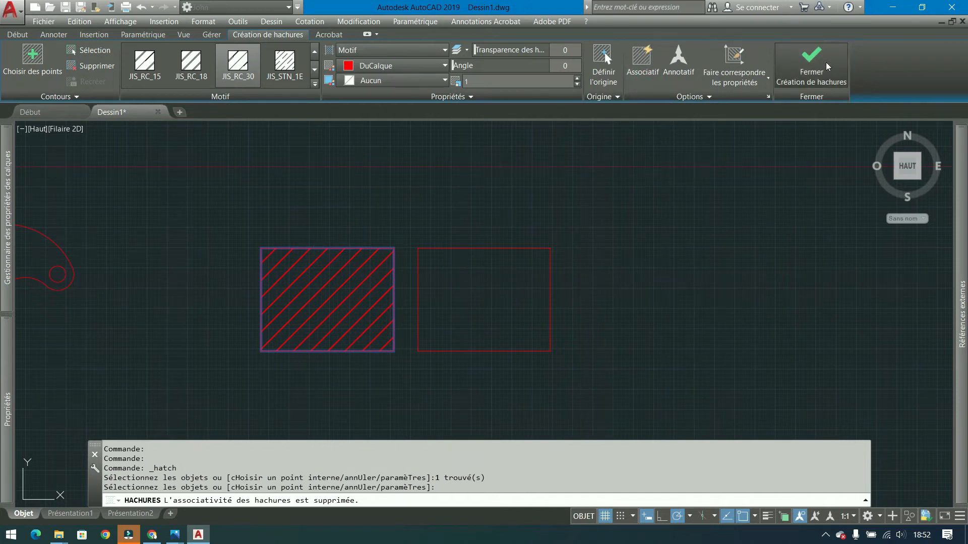
pyautogui.click(811, 63)
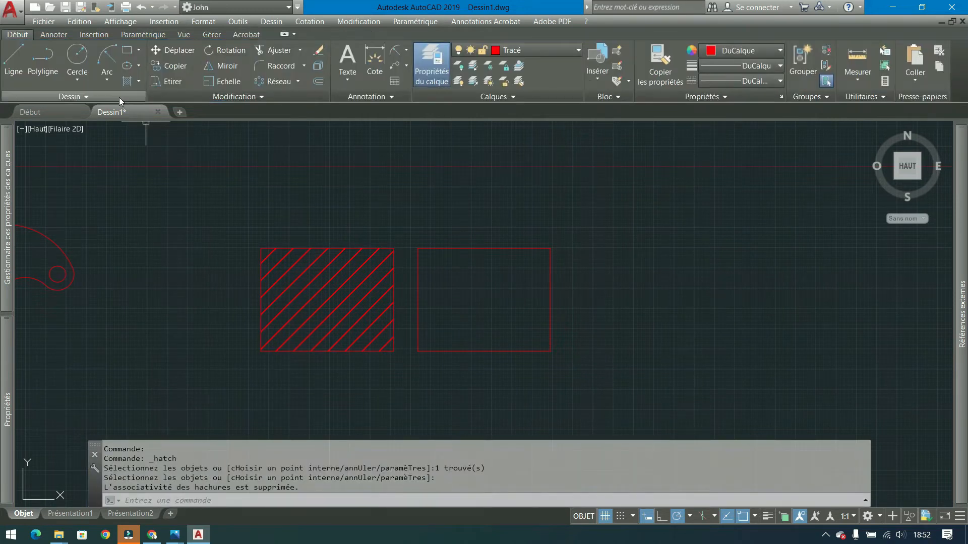
# - Hatch the second rectangle with an annotative JIS_RC_30 pattern, selecting its outline as the boundary
pyautogui.click(127, 81)
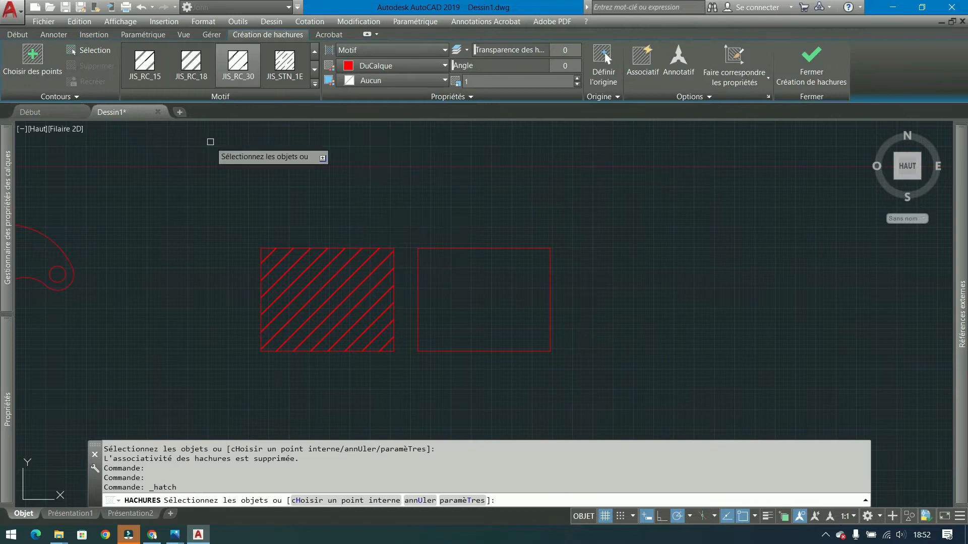
pyautogui.click(672, 79)
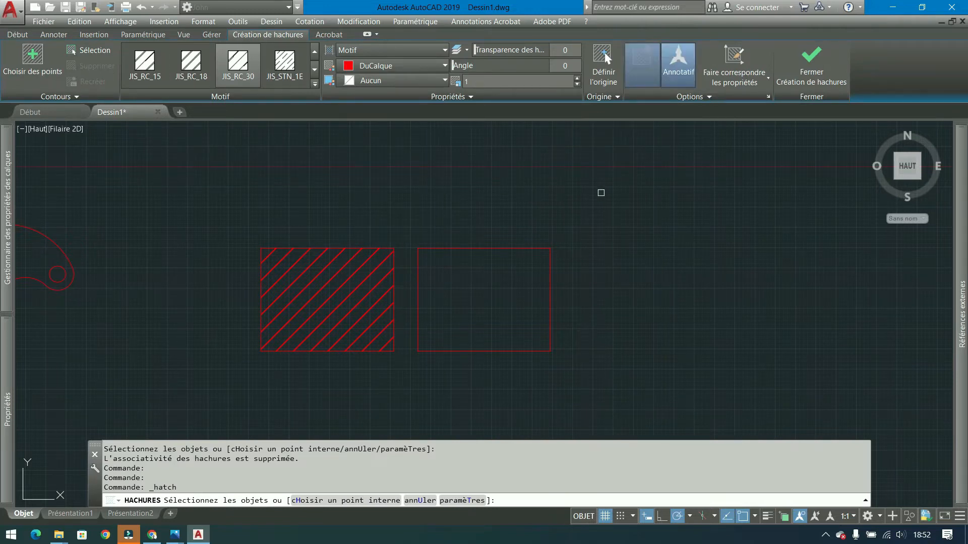
pyautogui.click(516, 247)
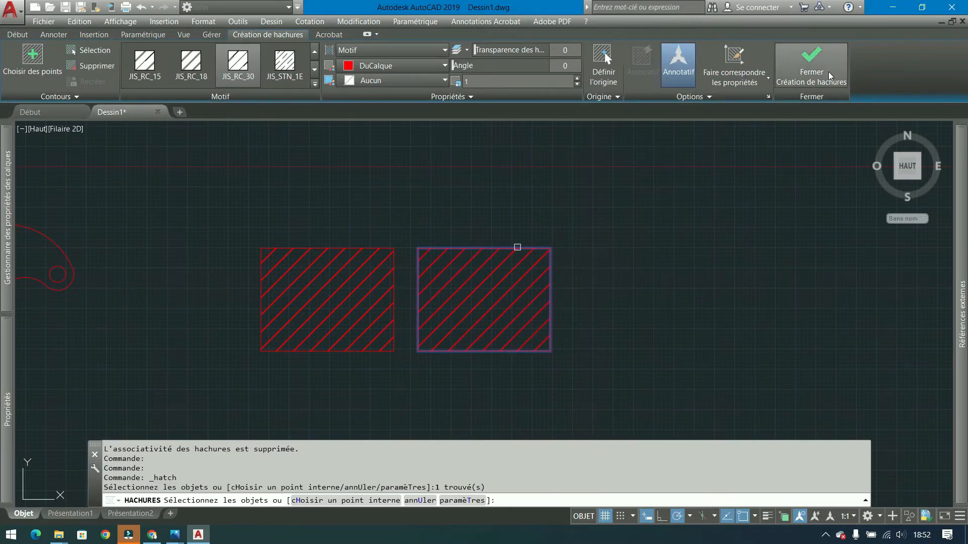
pyautogui.press('Return')
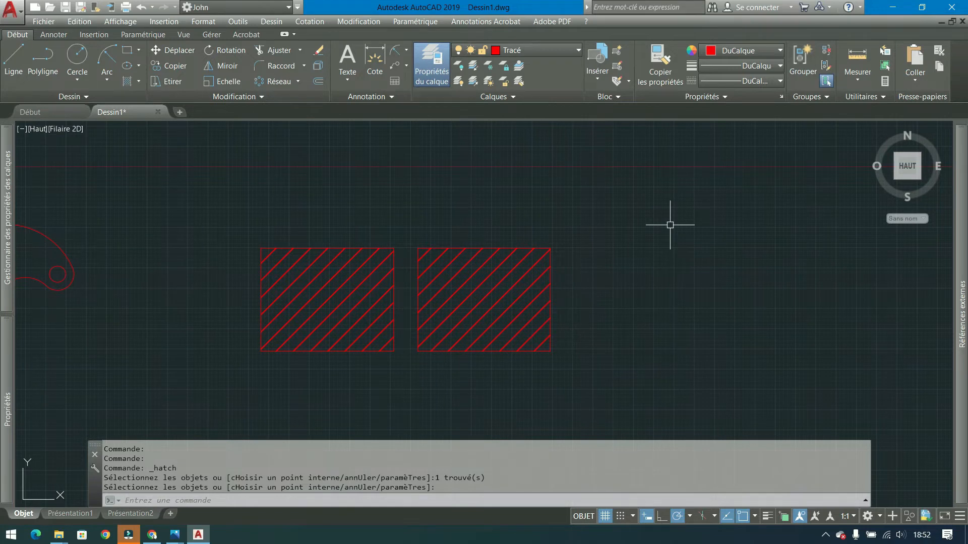
# - Open the list of annotation scales that can be added to the second rectangle's annotative hatch through its annotative scale property
pyautogui.scroll(1, 579, 302)
pyautogui.scroll(1, 646, 255)
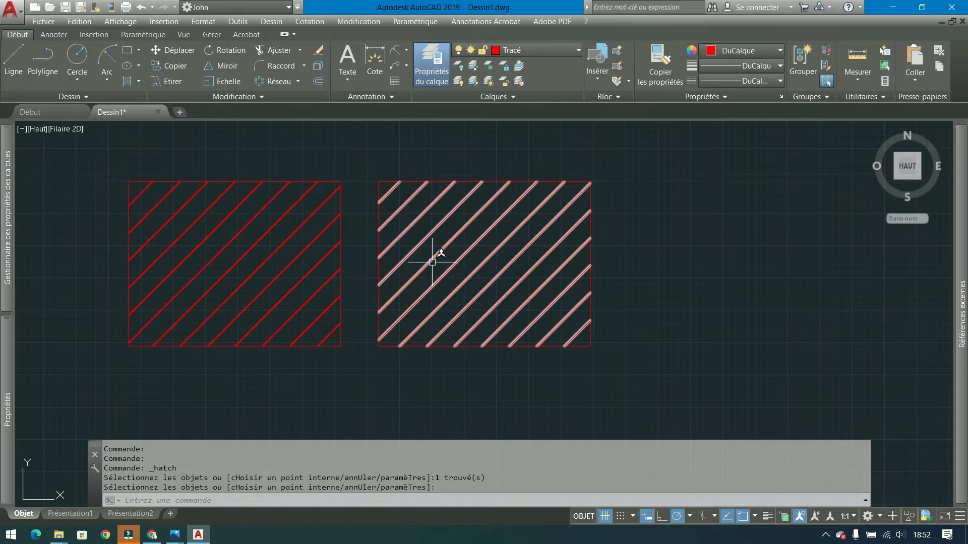
pyautogui.moveTo(433, 260)
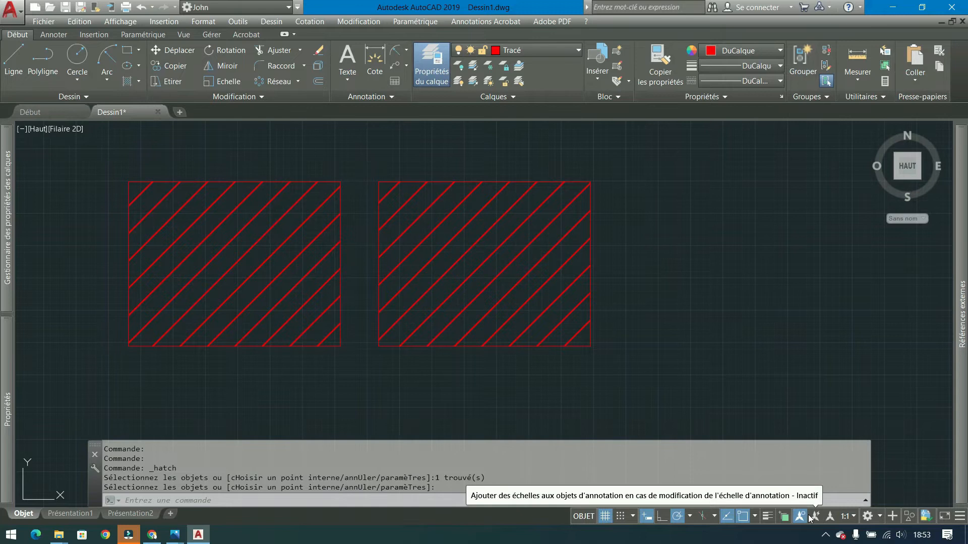
pyautogui.click(431, 236)
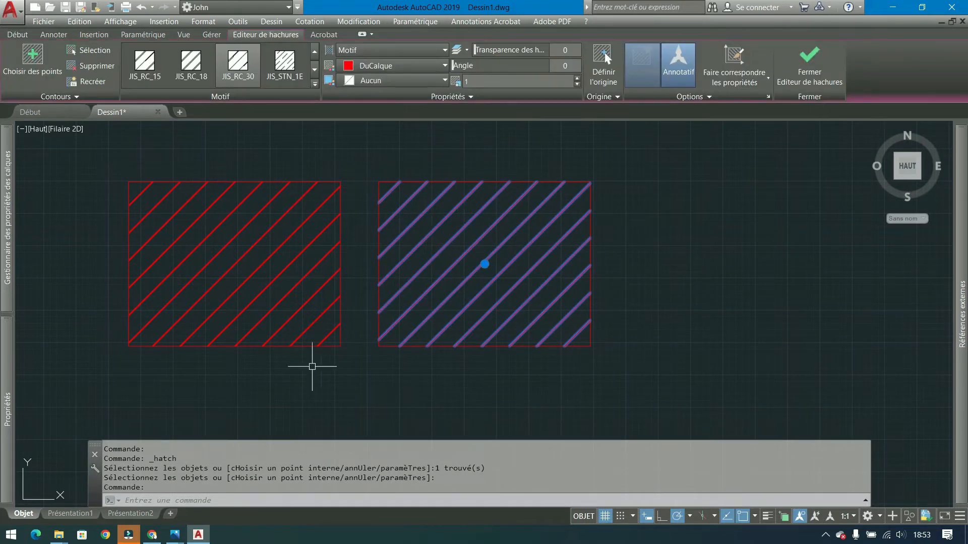
pyautogui.moveTo(7, 388)
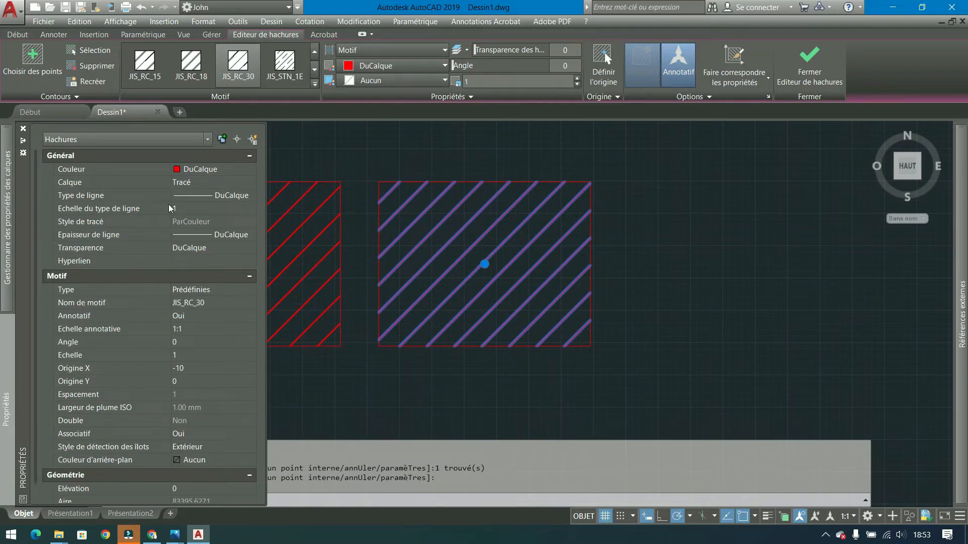
pyautogui.scroll(-2, 196, 197)
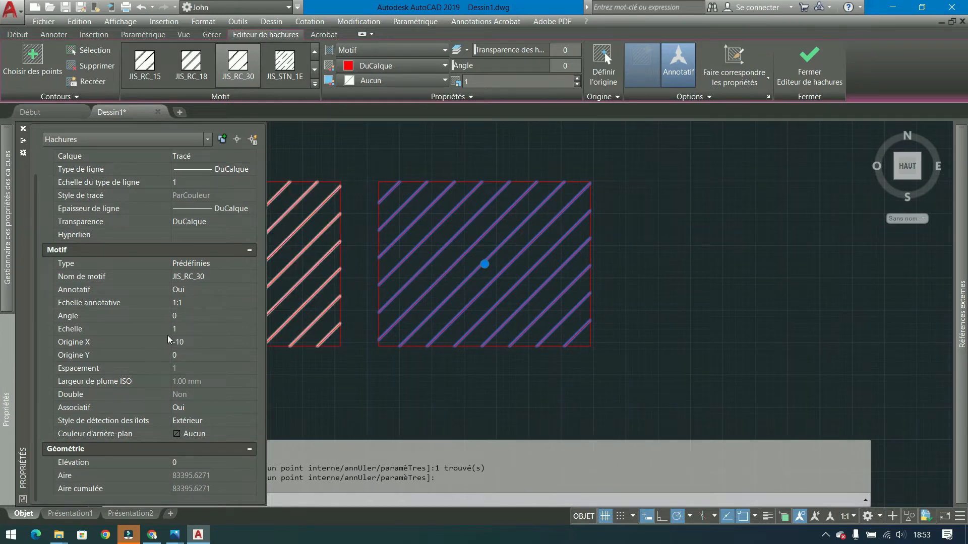
pyautogui.click(192, 291)
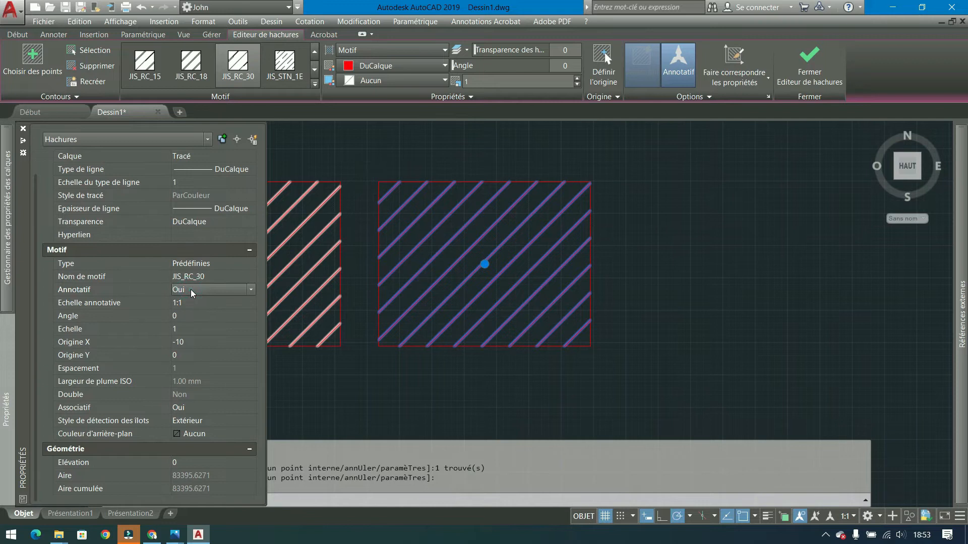
pyautogui.click(207, 297)
pyautogui.click(214, 293)
pyautogui.click(214, 292)
pyautogui.click(213, 292)
pyautogui.click(200, 303)
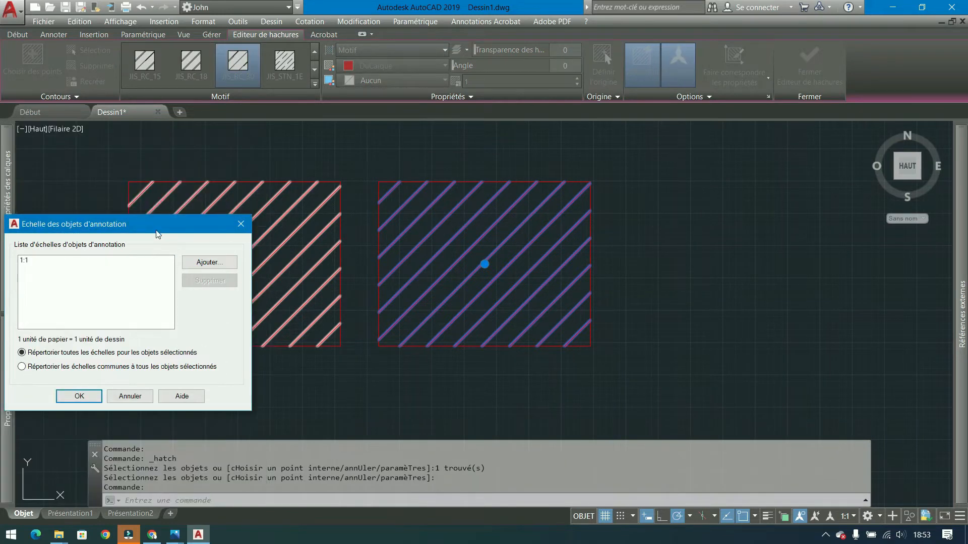
pyautogui.click(199, 263)
pyautogui.click(74, 263)
pyautogui.scroll(-1, 97, 302)
pyautogui.moveTo(146, 281); pyautogui.dragTo(86, 380)
pyautogui.scroll(1, 83, 277)
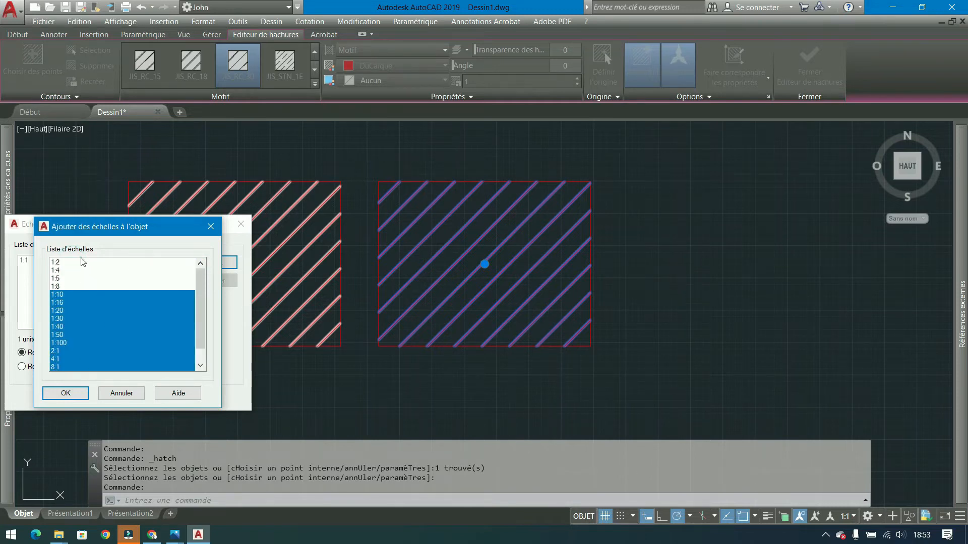
pyautogui.click(84, 262)
pyautogui.scroll(-1, 81, 264)
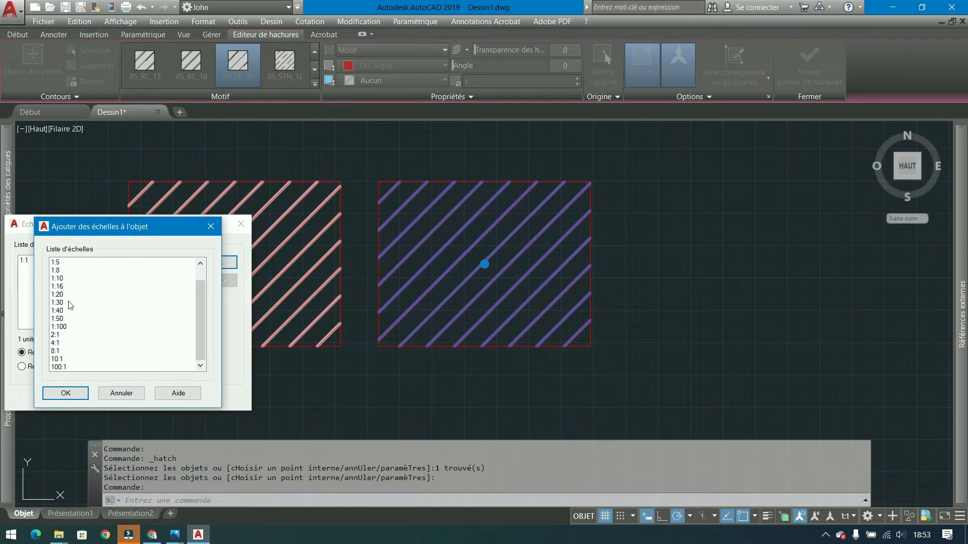
pyautogui.keyDown('ctrl'); pyautogui.click(67, 286); pyautogui.keyUp('ctrl')
pyautogui.keyDown('ctrl'); pyautogui.click(67, 319); pyautogui.keyUp('ctrl')
pyautogui.keyDown('ctrl'); pyautogui.click(66, 350); pyautogui.keyUp('ctrl')
pyautogui.scroll(1, 70, 353)
# - Add all the available annotation scales from 1:2 to 100:1 to the annotative hatch and finish editing it
pyautogui.click(134, 273)
pyautogui.click(139, 263)
pyautogui.scroll(-1, 144, 311)
pyautogui.keyDown('shift'); pyautogui.click(65, 367); pyautogui.keyUp('shift')
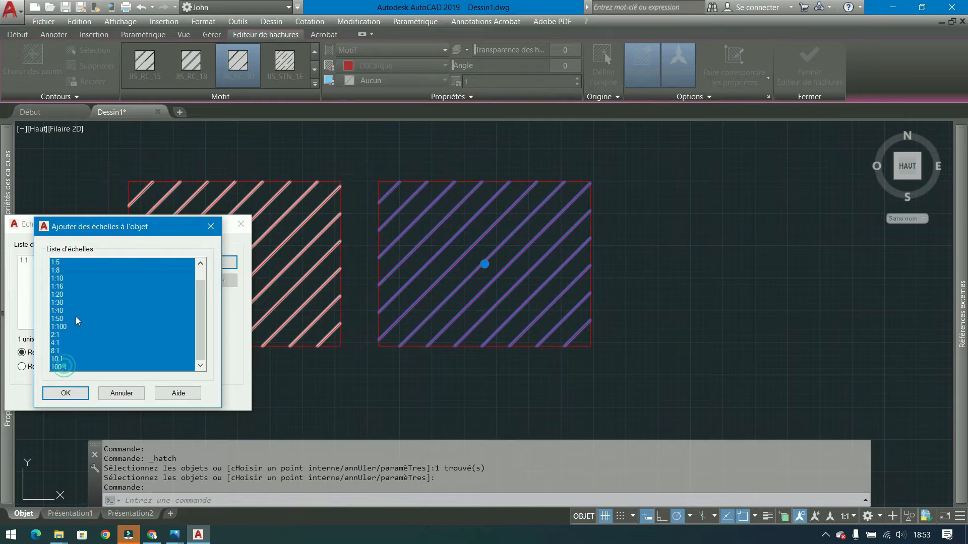
pyautogui.click(74, 396)
pyautogui.click(71, 397)
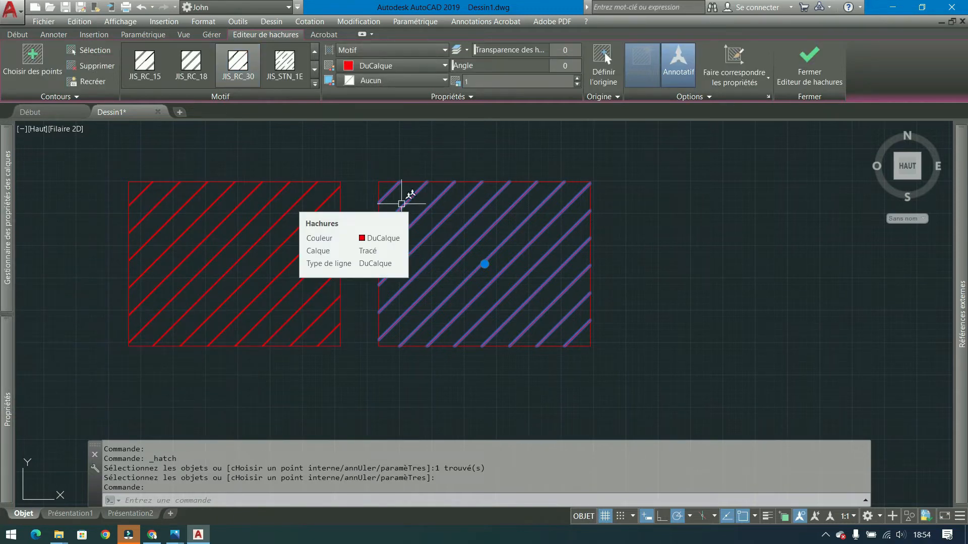
pyautogui.click(799, 81)
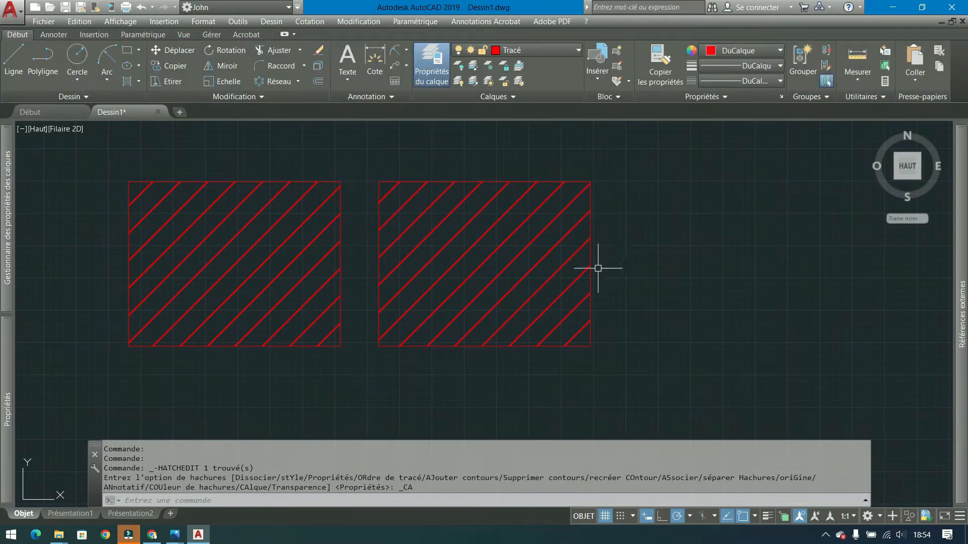
# - Open the Présentation1 layout, frame the two hatched rectangles inside its viewport and return to paper space
pyautogui.click(69, 514)
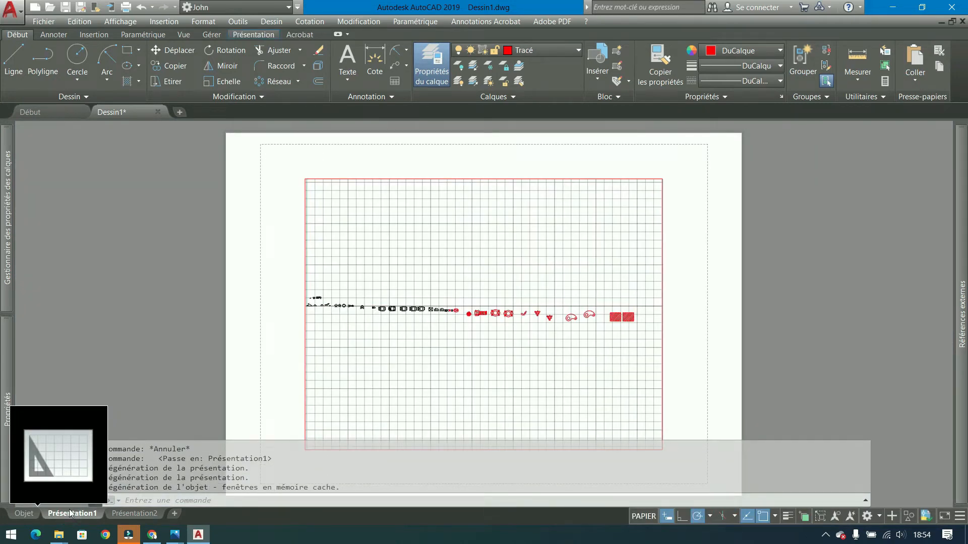
pyautogui.click(619, 354)
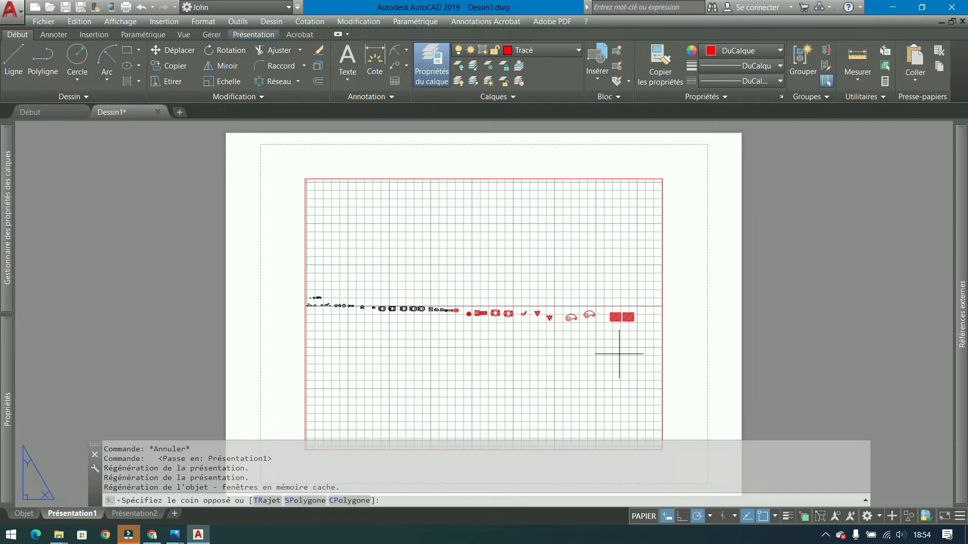
pyautogui.doubleClick(633, 335)
pyautogui.scroll(4, 633, 338)
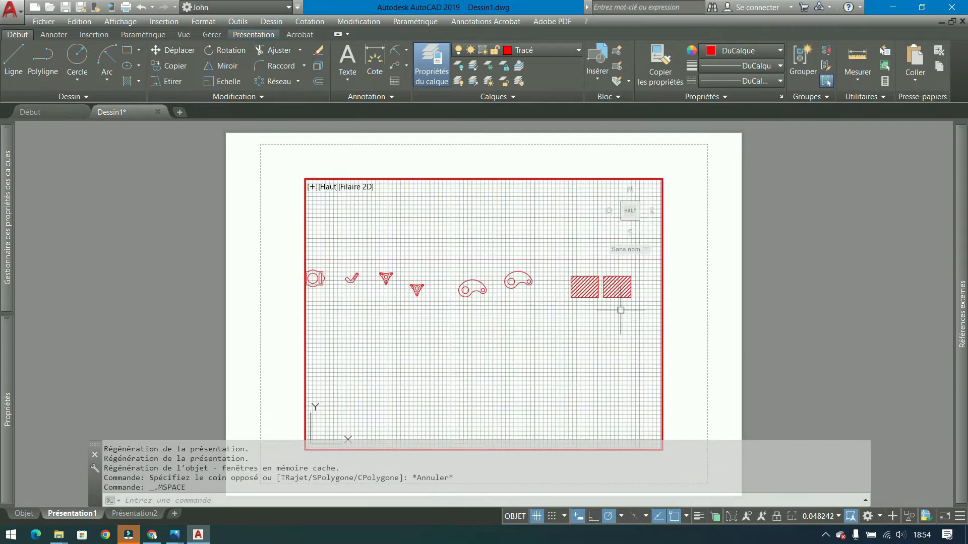
pyautogui.scroll(6, 620, 310)
pyautogui.moveTo(458, 345); pyautogui.dragTo(599, 371, button='middle')
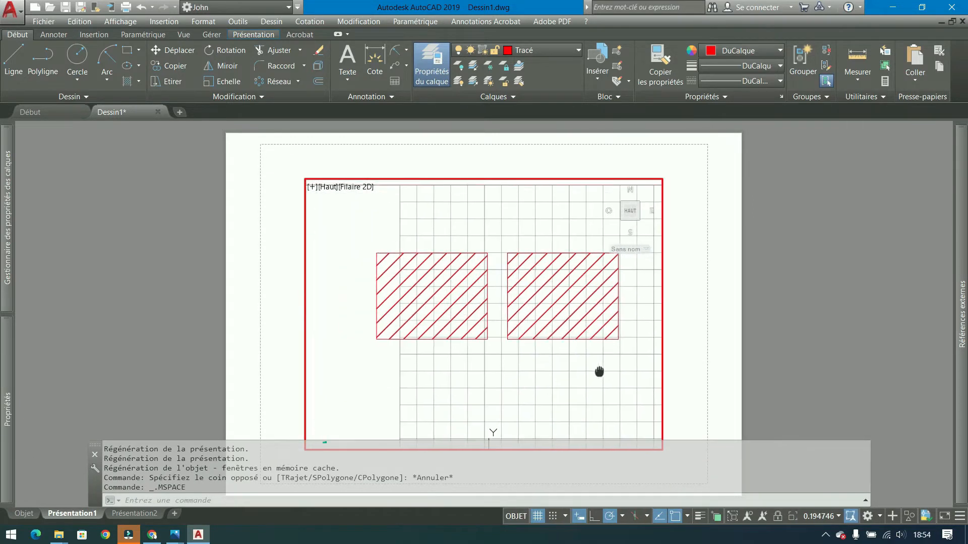
pyautogui.doubleClick(808, 315)
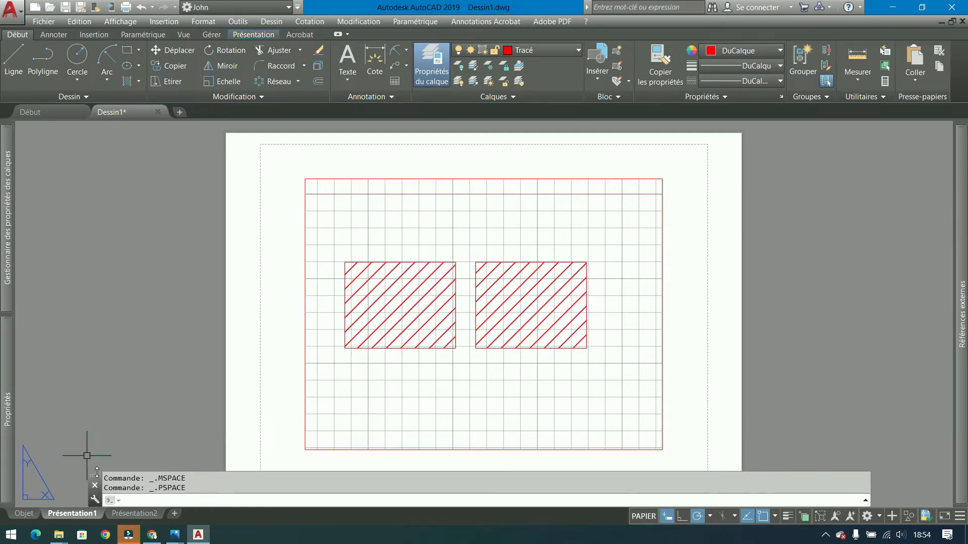
# - Set the Présentation1 viewport scale to 1:100 and compare how the annotative and non-annotative hatches display
pyautogui.click(932, 304)
pyautogui.click(819, 295)
pyautogui.click(800, 221)
pyautogui.click(655, 306)
pyautogui.click(838, 516)
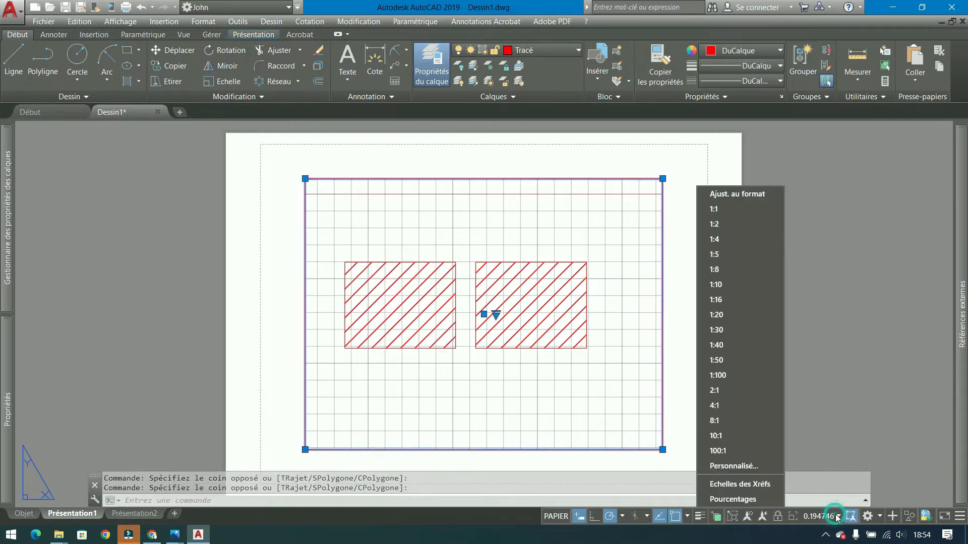
pyautogui.click(733, 369)
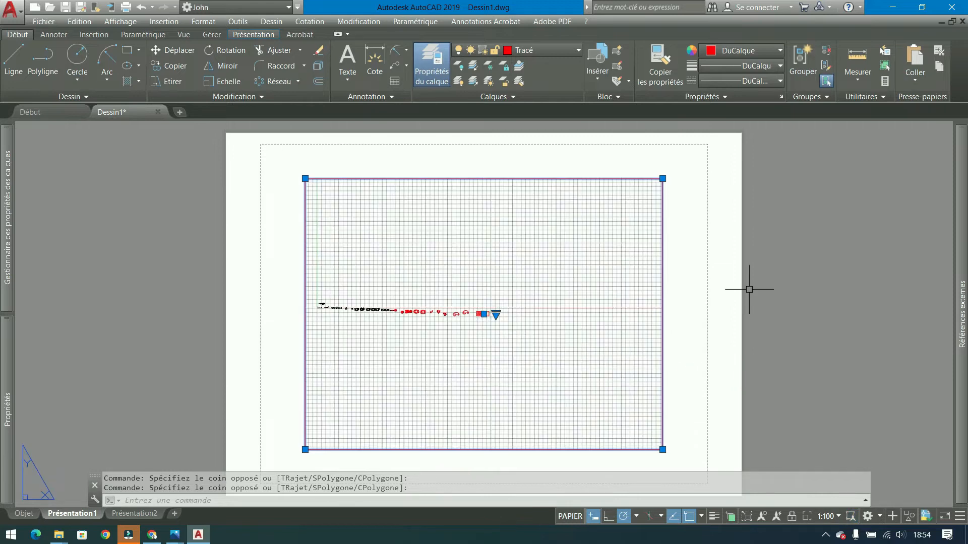
pyautogui.press('Escape')
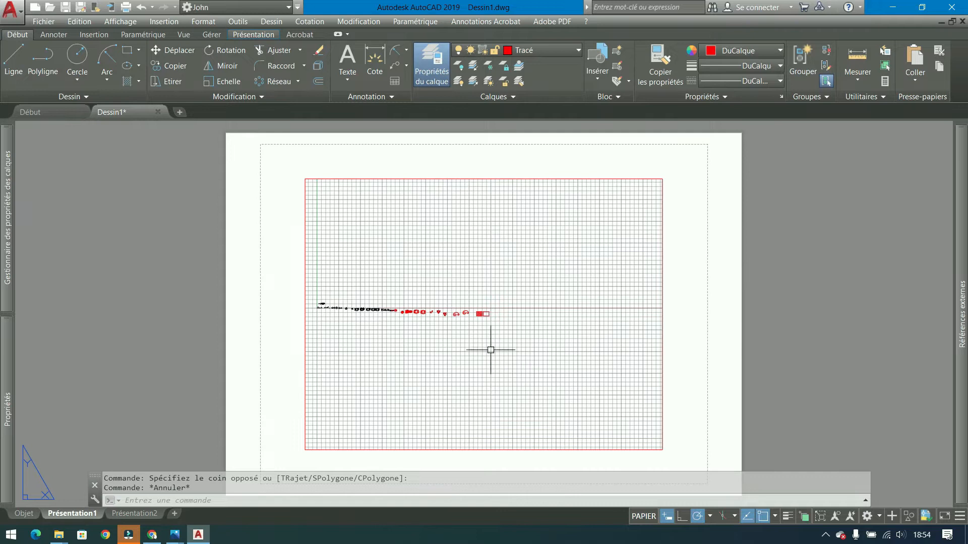
pyautogui.scroll(6, 473, 299)
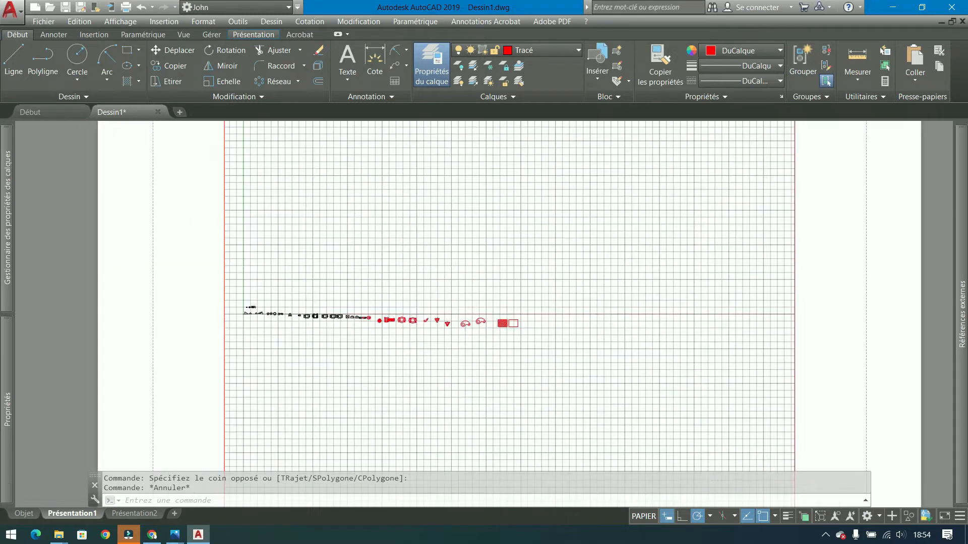
pyautogui.moveTo(630, 371); pyautogui.dragTo(411, 292, button='middle')
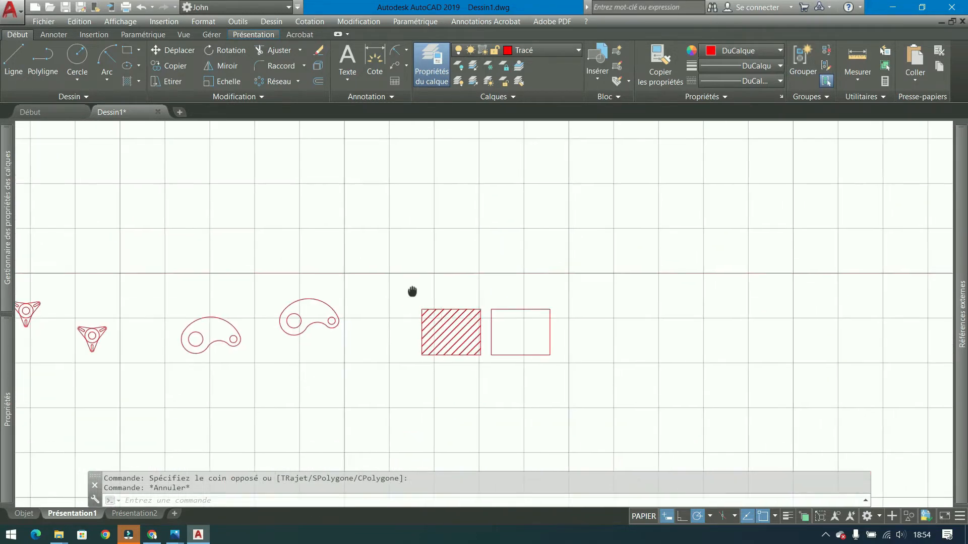
# - Set the Présentation1 viewport scale to 1:50, 1:20 and 1:10 in turn to compare the two hatches
pyautogui.scroll(2, 478, 323)
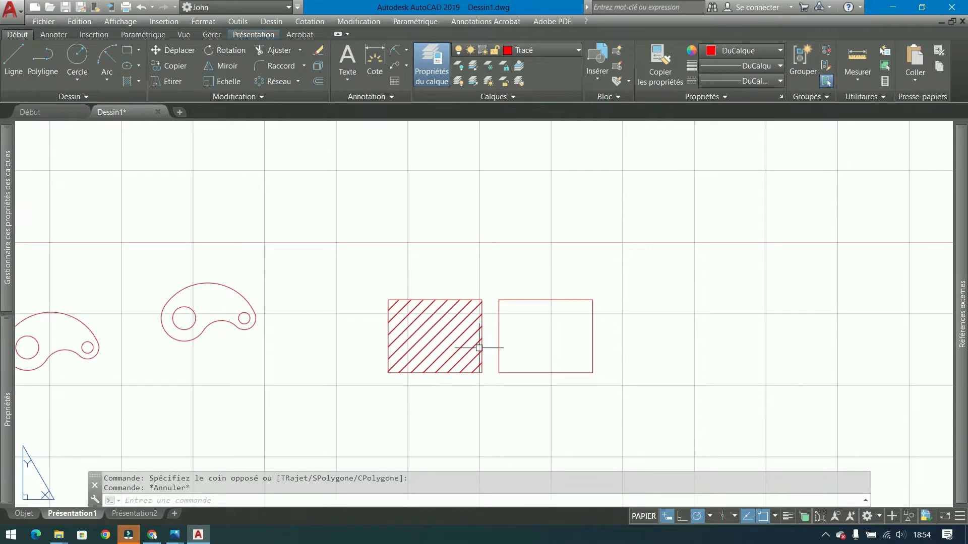
pyautogui.scroll(-10, 388, 322)
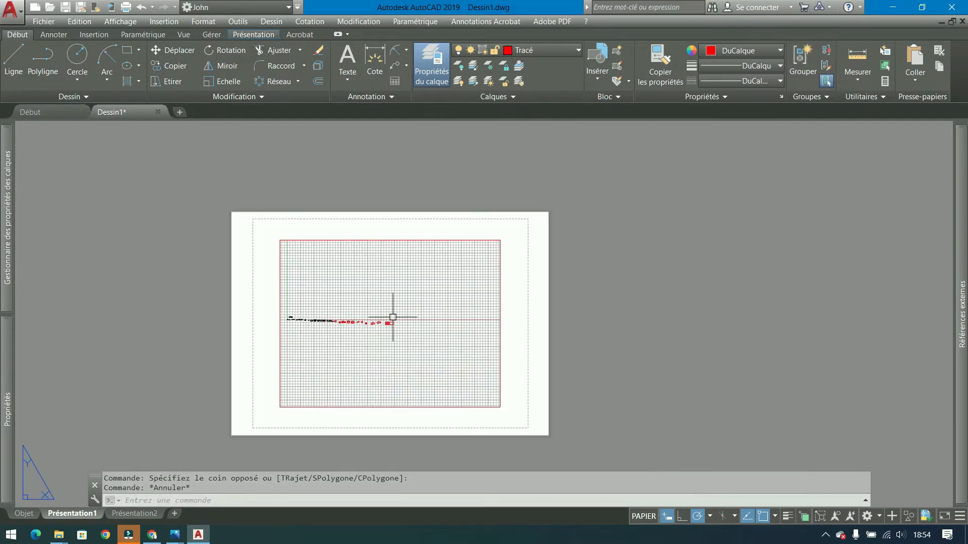
pyautogui.scroll(1, 393, 317)
pyautogui.moveTo(392, 317); pyautogui.dragTo(463, 267, button='middle')
pyautogui.click(759, 320)
pyautogui.click(628, 353)
pyautogui.click(829, 516)
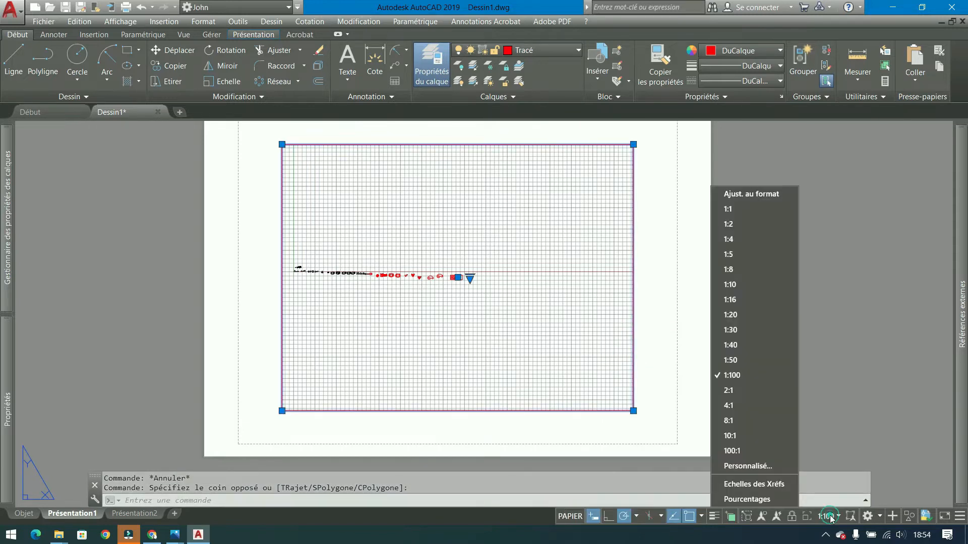
pyautogui.click(738, 360)
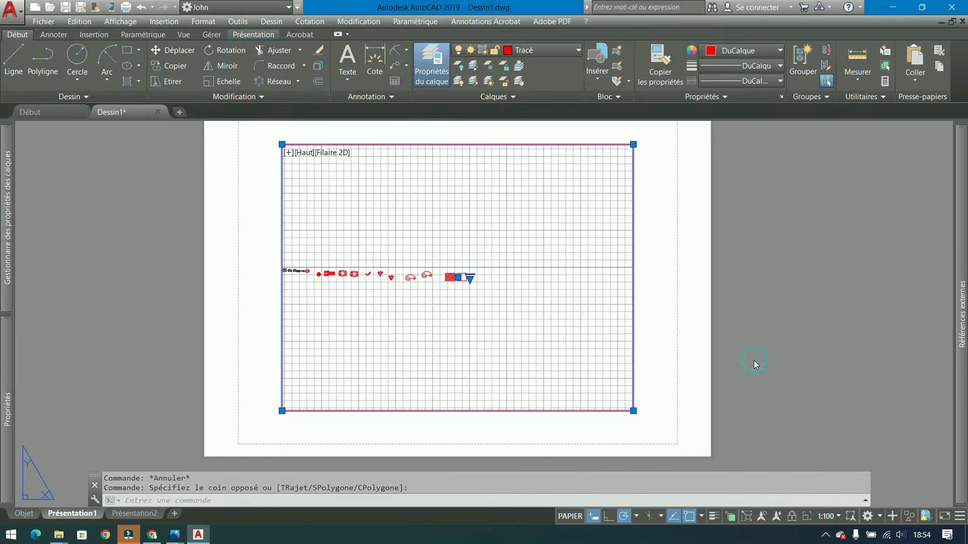
pyautogui.click(829, 517)
pyautogui.click(762, 315)
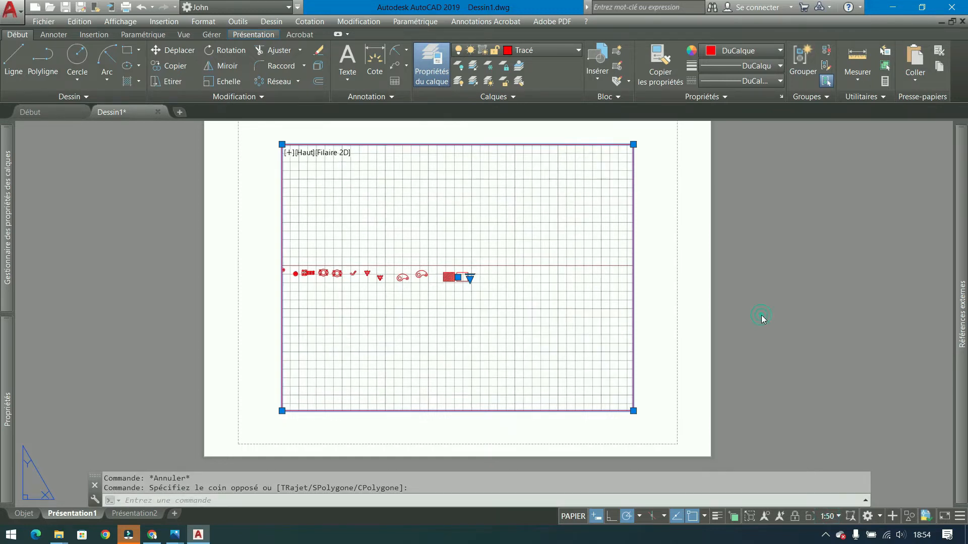
pyautogui.click(829, 516)
pyautogui.click(762, 285)
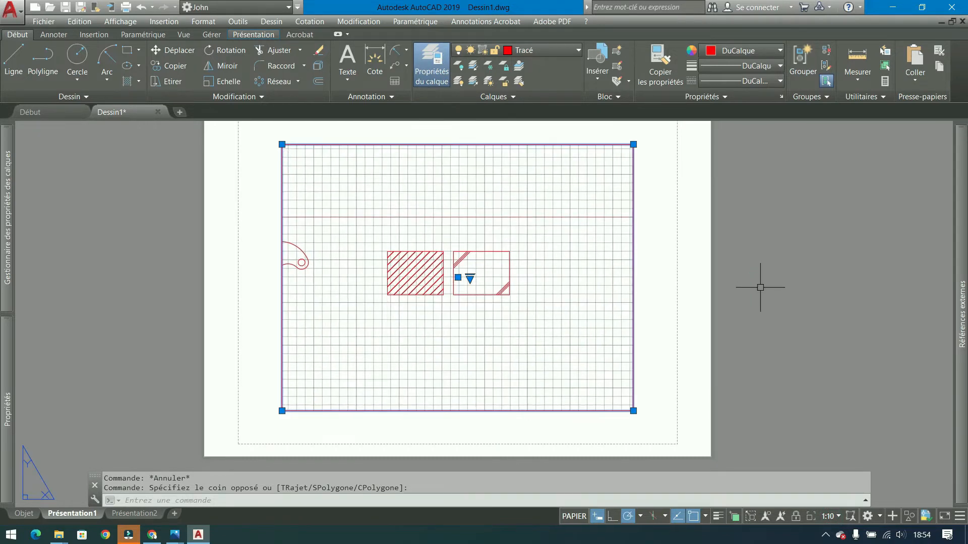
# - Set the viewport scale successively to 1:8, 1:5 and 1:4 to compare the hatch spacing in both rectangles
pyautogui.click(829, 517)
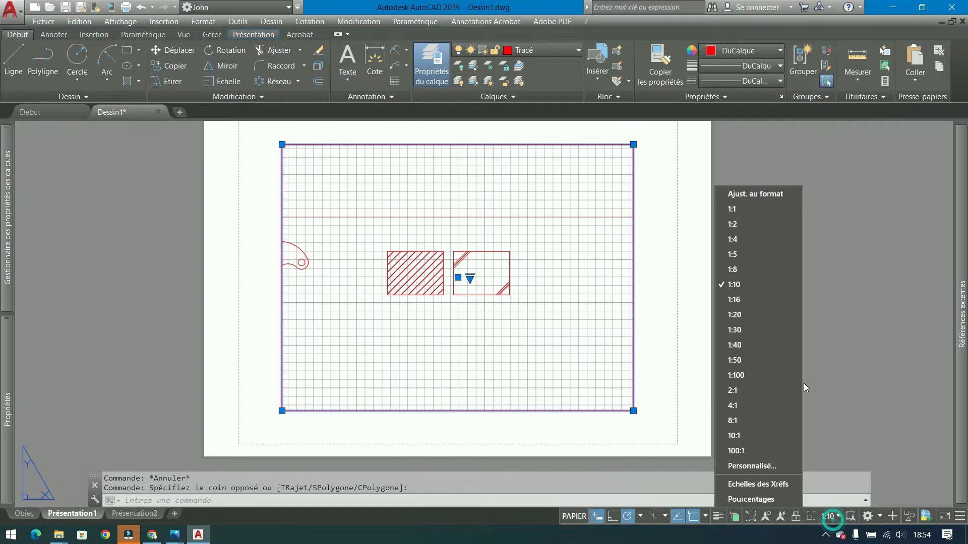
pyautogui.click(749, 272)
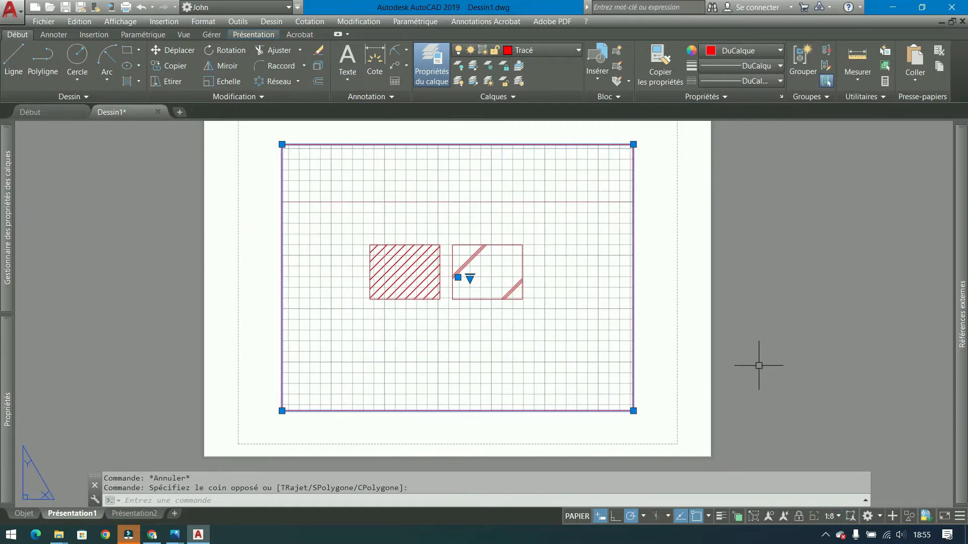
pyautogui.click(829, 517)
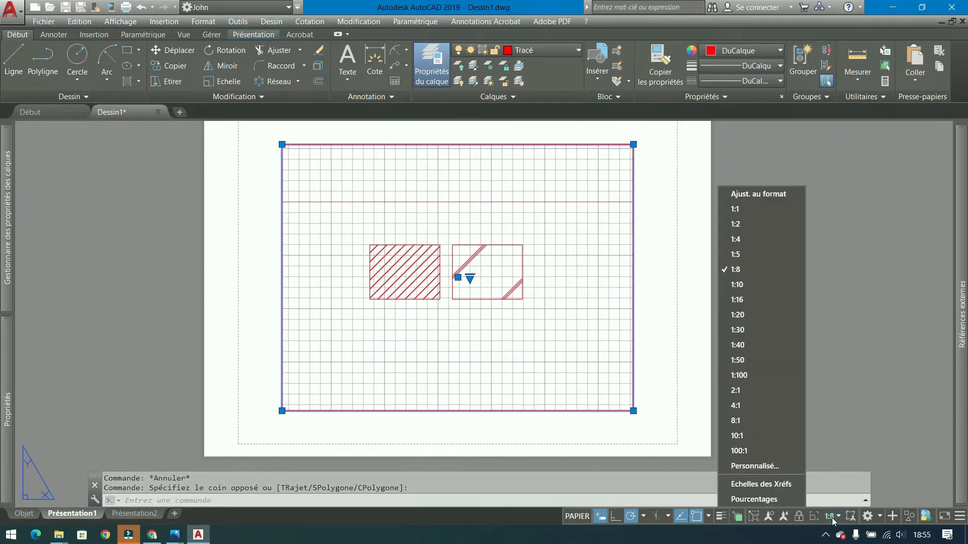
pyautogui.click(746, 253)
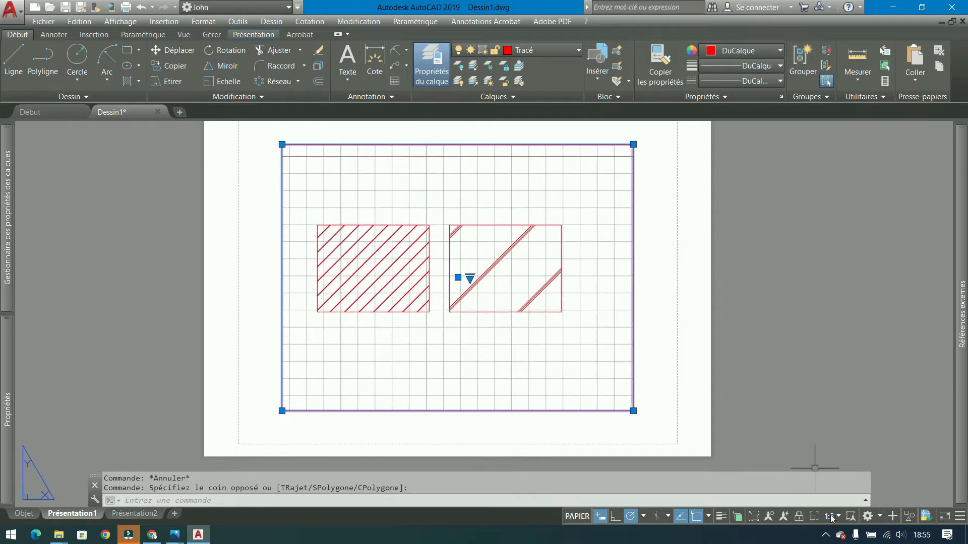
pyautogui.click(831, 517)
pyautogui.click(749, 241)
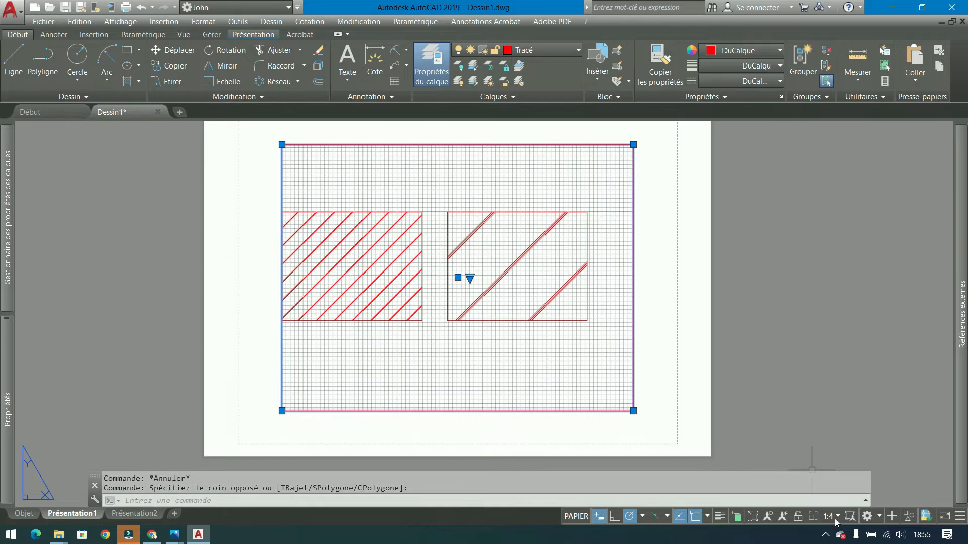
# - Try the 1:2 scale on the viewport, and return it to 1:4
pyautogui.click(835, 520)
pyautogui.click(741, 224)
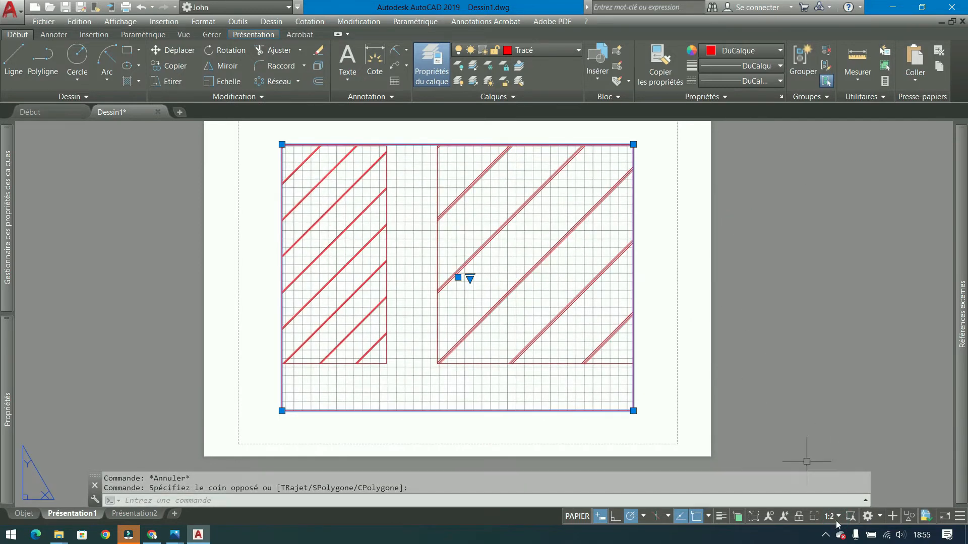
pyautogui.click(836, 521)
pyautogui.click(742, 239)
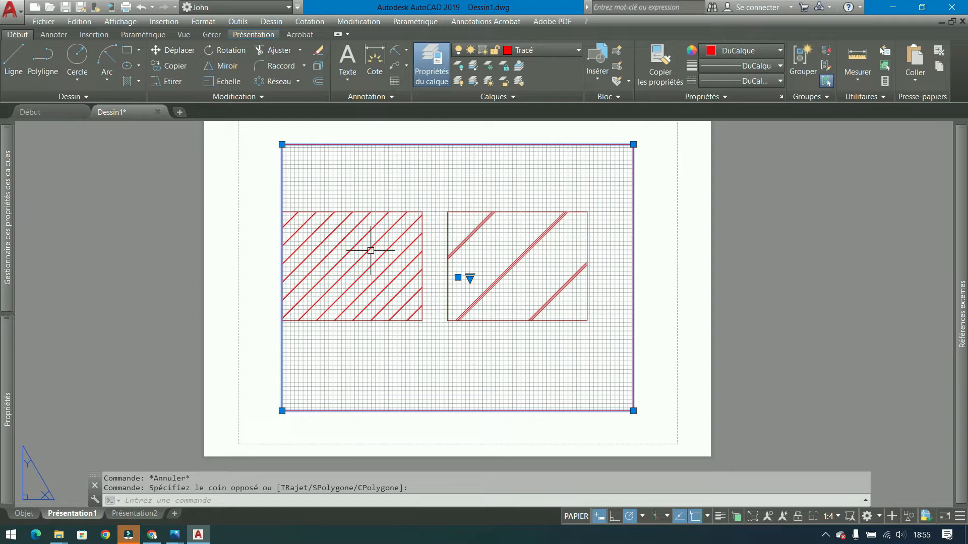
# - Examine the line spacing of the non-annotative and annotative hatches up close at the 1:4 viewport scale
pyautogui.scroll(10, 370, 251)
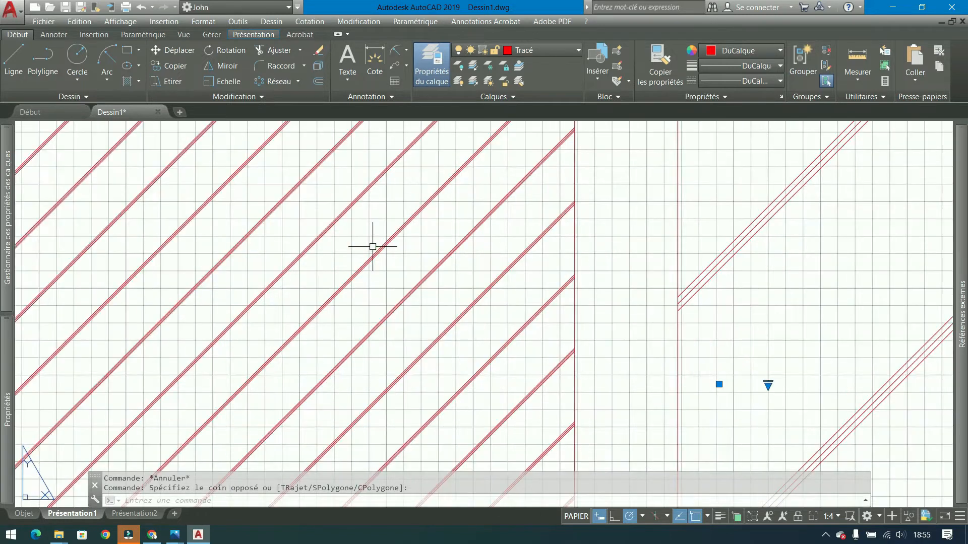
pyautogui.scroll(-8, 372, 249)
pyautogui.scroll(5, 372, 248)
pyautogui.scroll(-7, 372, 249)
pyautogui.moveTo(583, 239)
pyautogui.mouseDown(button='middle')
pyautogui.moveTo(368, 212)
pyautogui.moveTo(510, 238)
pyautogui.mouseUp(button='middle')
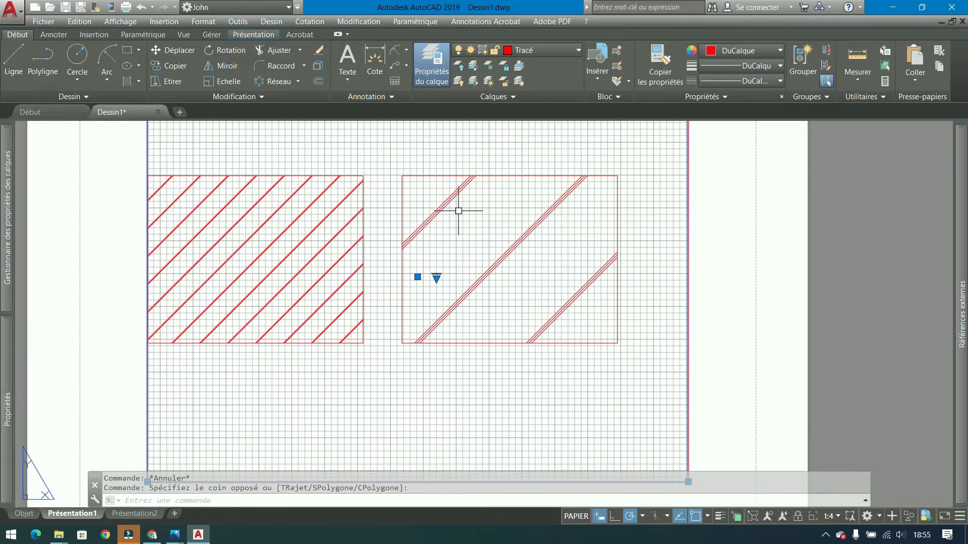
pyautogui.scroll(-2, 462, 210)
pyautogui.scroll(6, 464, 211)
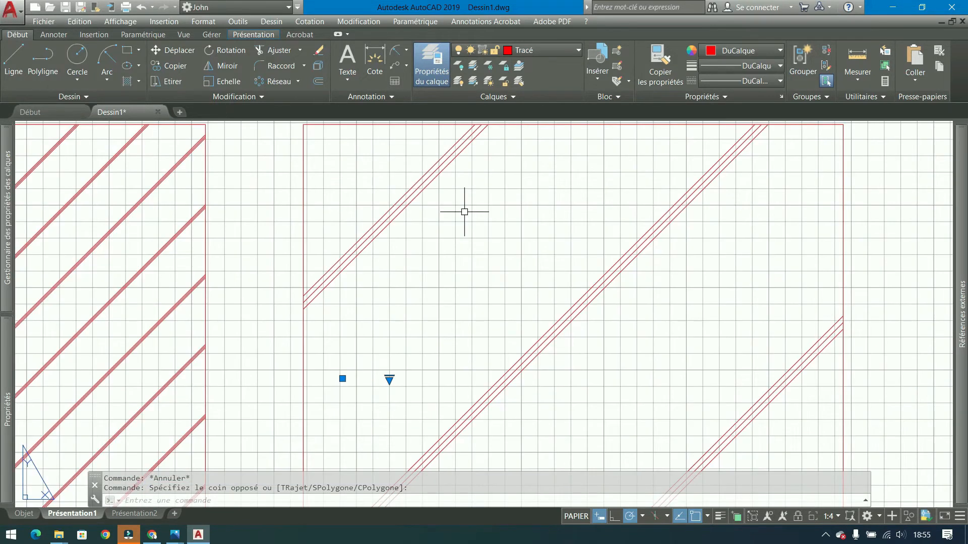
pyautogui.scroll(-5, 464, 212)
pyautogui.scroll(3, 463, 211)
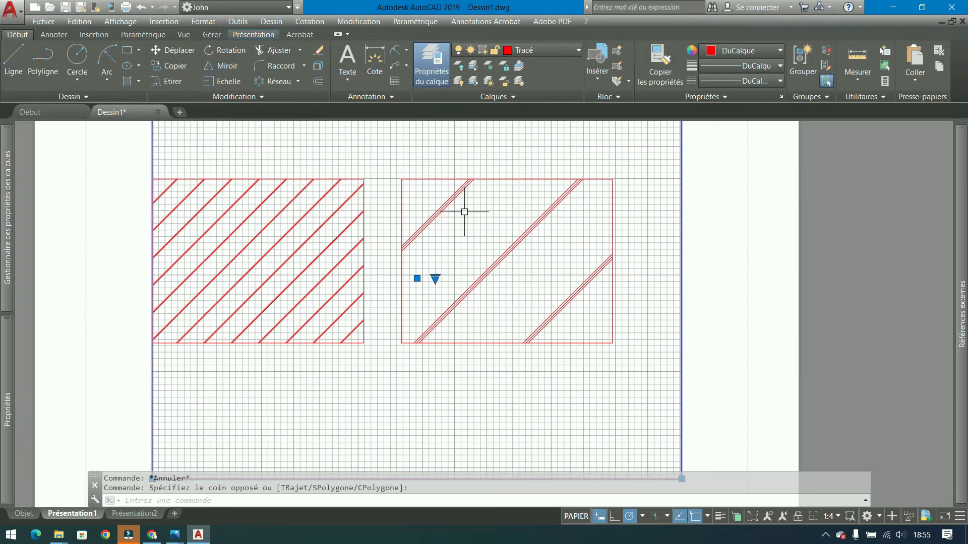
# - Set the viewport scale to 1:2 and again to 1:100, and inspect both hatched rectangles
pyautogui.click(838, 516)
pyautogui.click(742, 224)
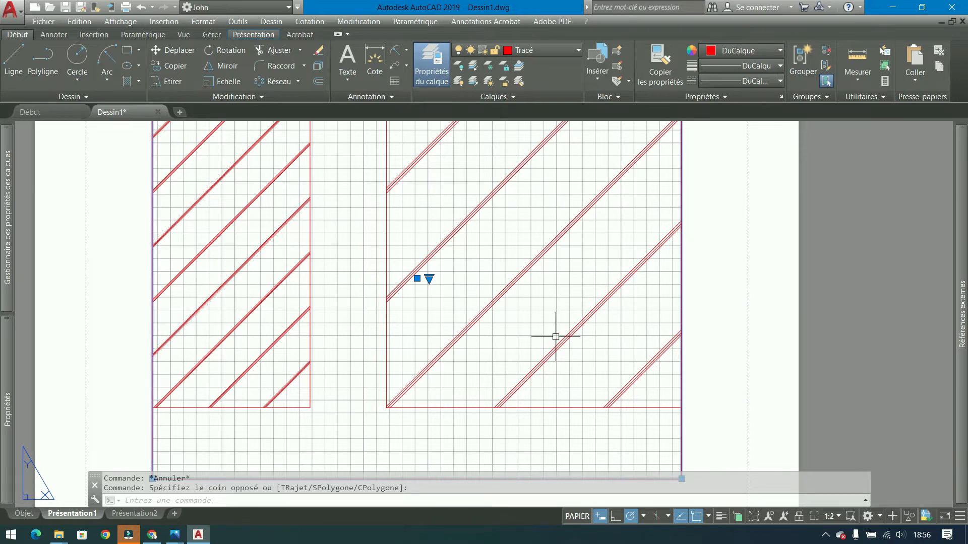
pyautogui.click(836, 519)
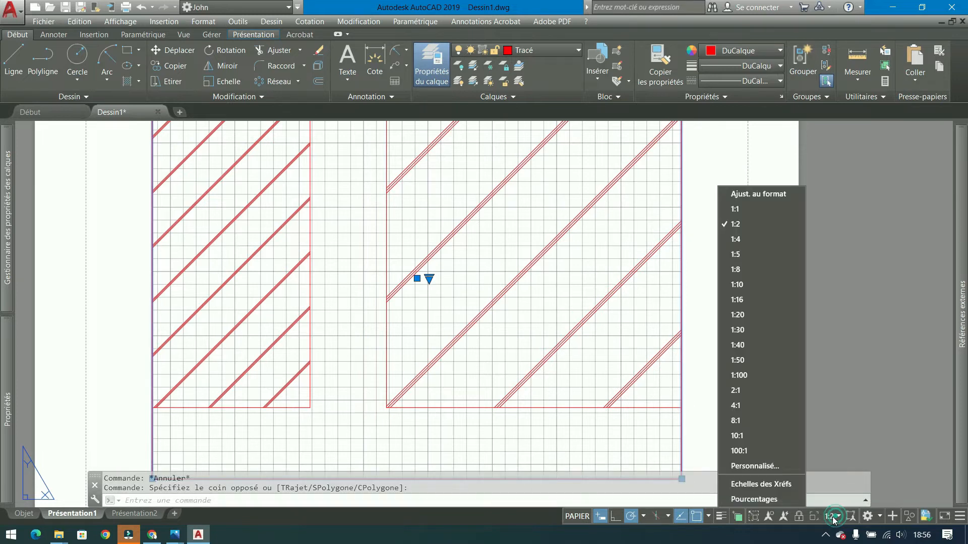
pyautogui.click(751, 375)
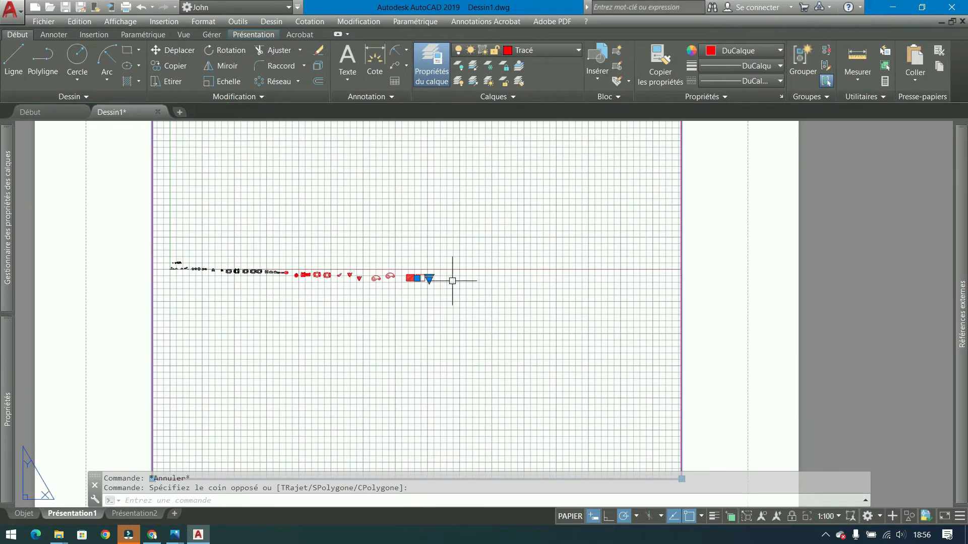
pyautogui.press('Escape')
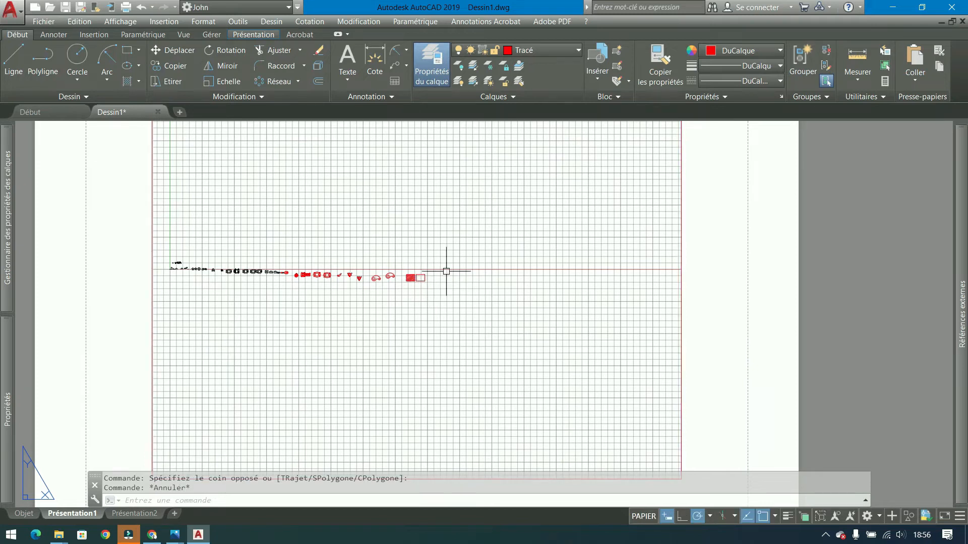
pyautogui.scroll(15, 425, 279)
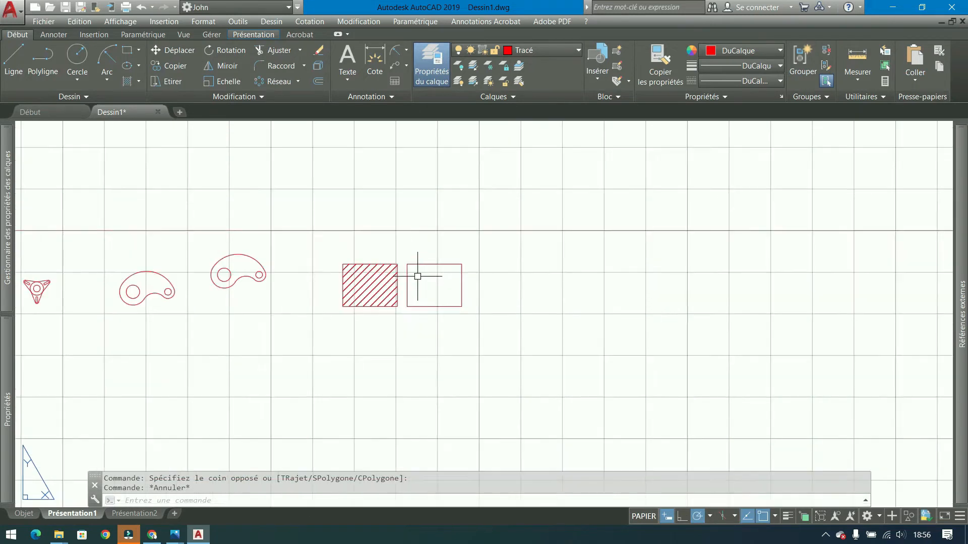
pyautogui.scroll(-15, 323, 311)
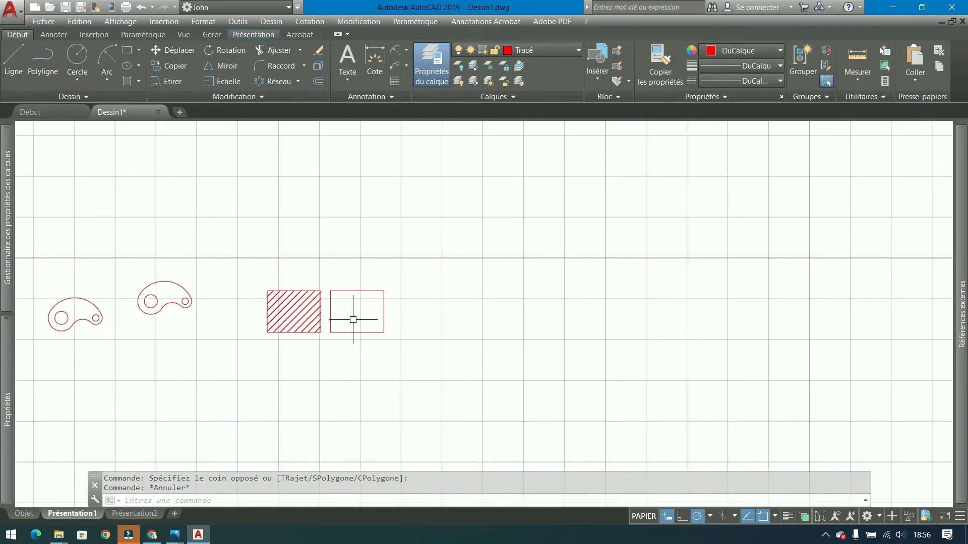
pyautogui.scroll(-10, 428, 319)
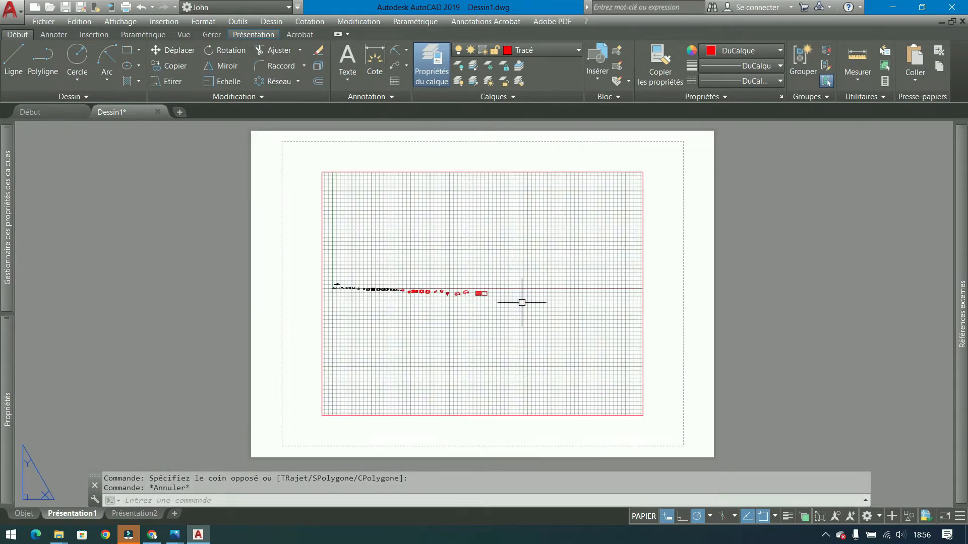
# - Set the Présentation1 viewport scale to 1:10 and deselect the viewport
pyautogui.scroll(2, 522, 303)
pyautogui.click(750, 286)
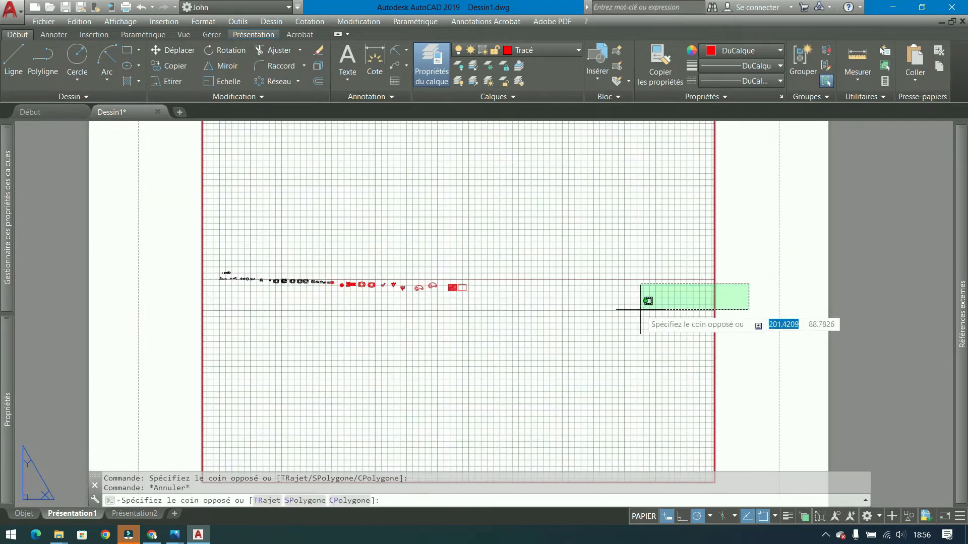
pyautogui.click(641, 306)
pyautogui.click(832, 516)
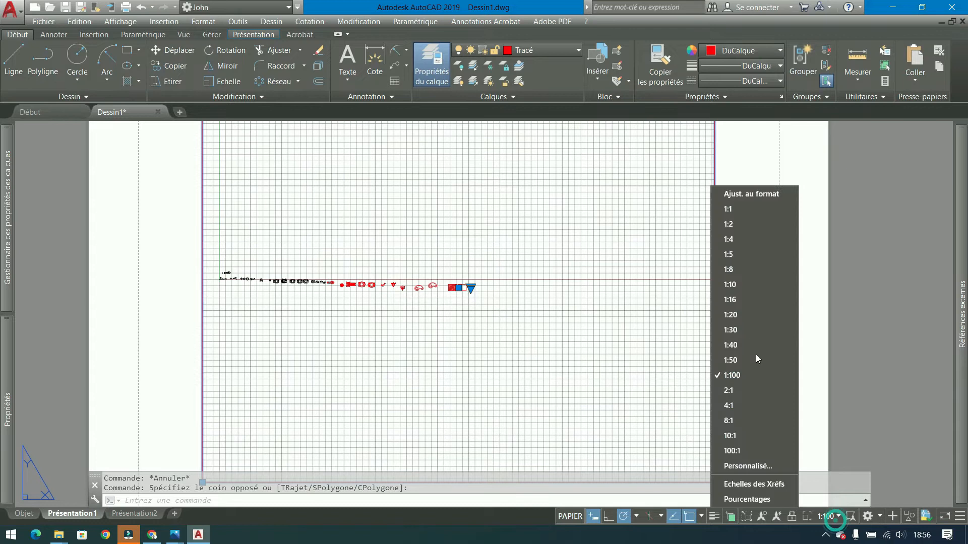
pyautogui.click(737, 282)
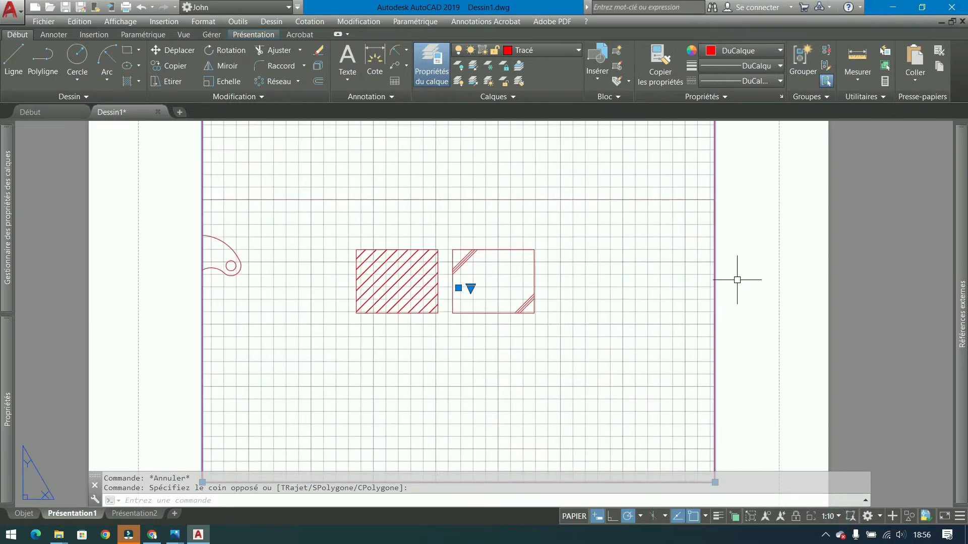
pyautogui.press('Escape')
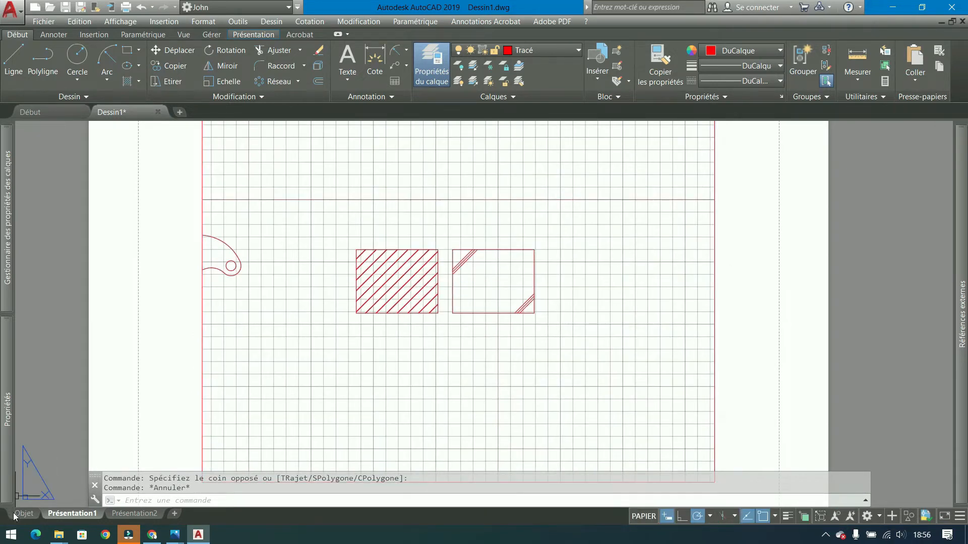
# - Return to model space and set the current lineweight to 1.00 mm for new objects
pyautogui.click(20, 514)
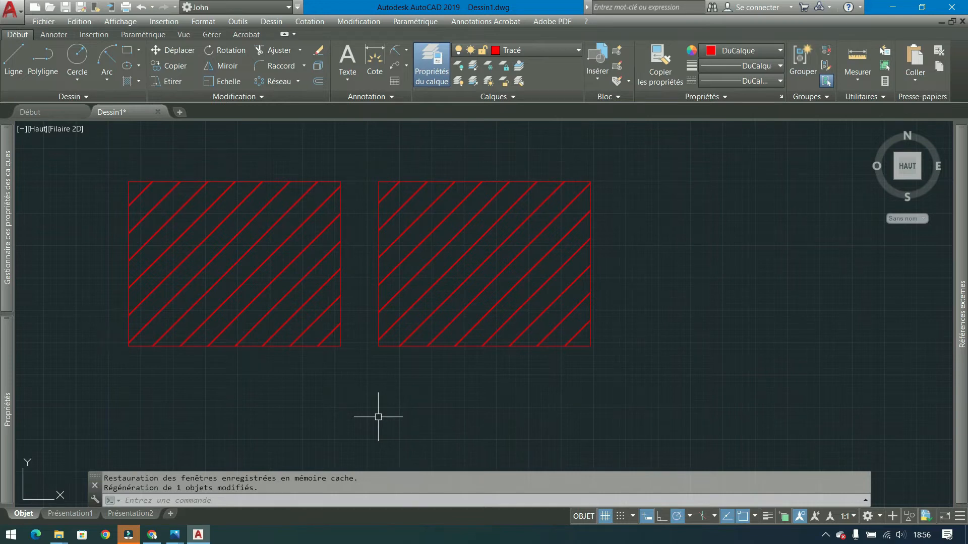
pyautogui.press('Escape')
pyautogui.moveTo(501, 378)
pyautogui.mouseDown(button='middle')
pyautogui.moveTo(425, 346)
pyautogui.moveTo(275, 322)
pyautogui.mouseUp(button='middle')
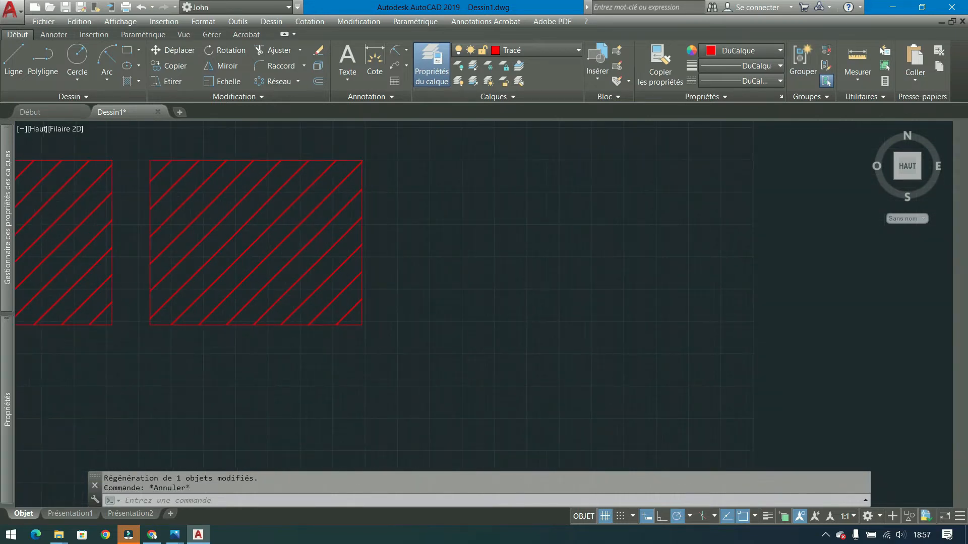
pyautogui.click(760, 81)
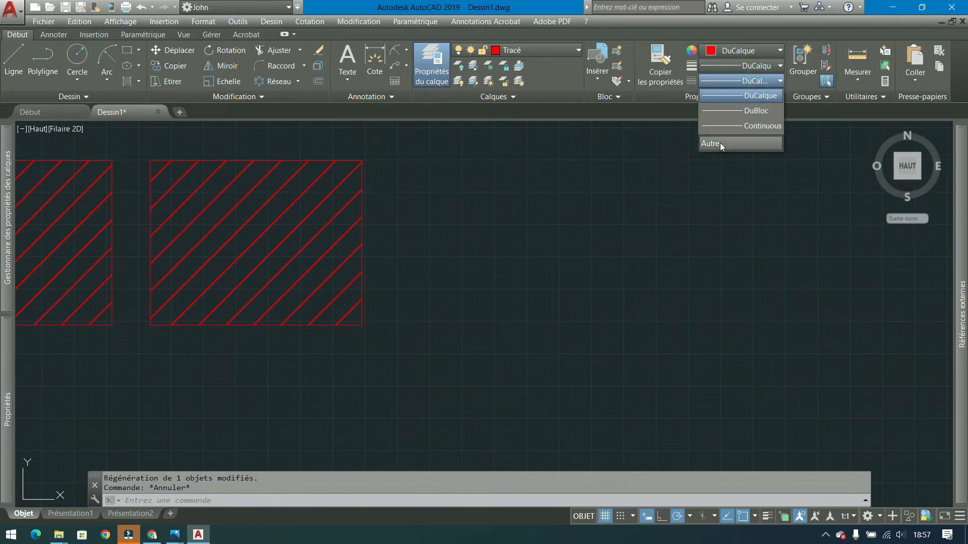
pyautogui.click(656, 173)
pyautogui.click(740, 82)
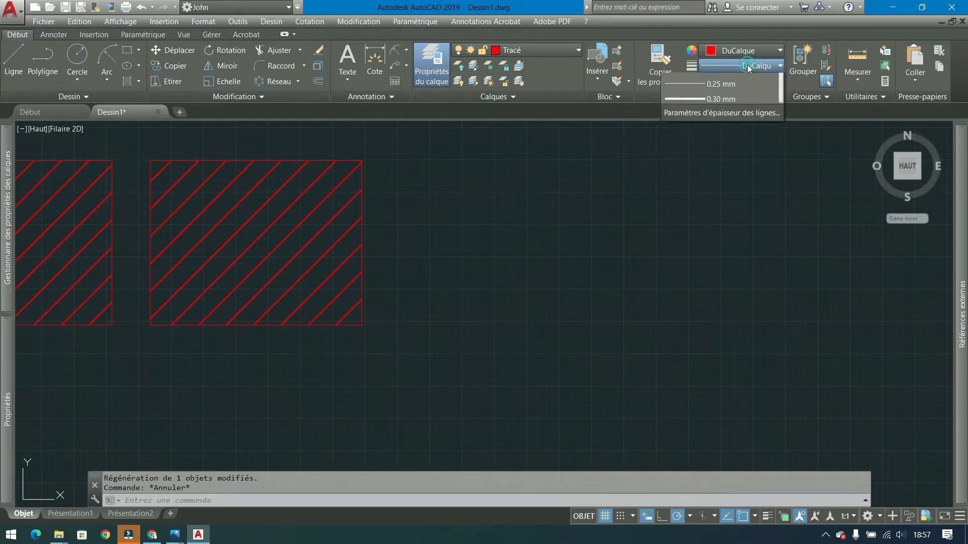
pyautogui.click(745, 66)
pyautogui.moveTo(782, 99); pyautogui.dragTo(784, 167)
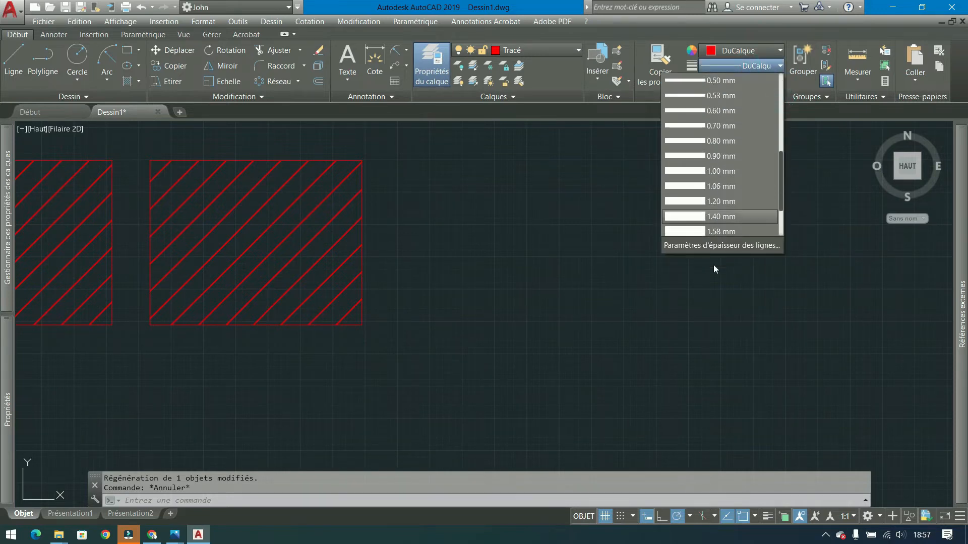
pyautogui.click(690, 171)
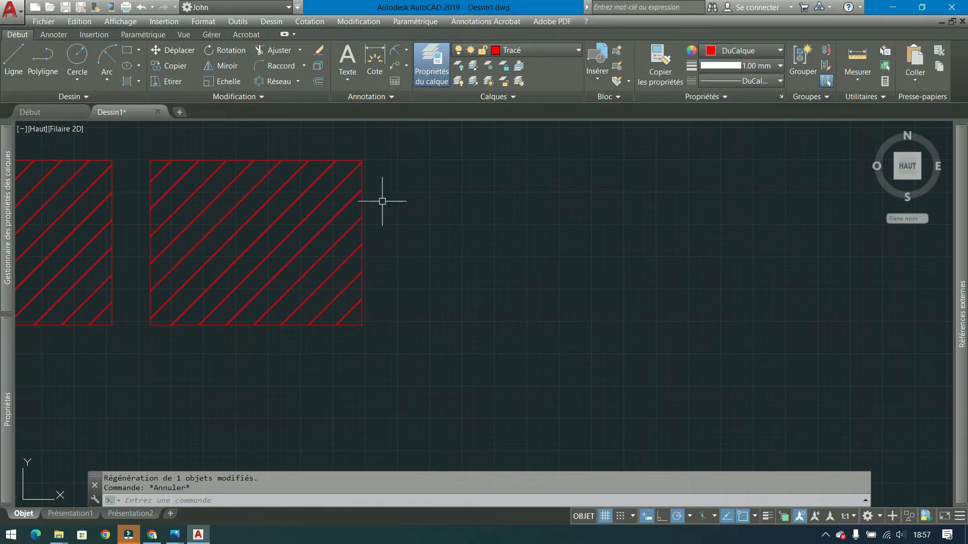
# - Draw a single-segment horizontal polyline with the 1.00 mm lineweight in the empty area beside the hatched rectangles
pyautogui.click(42, 57)
pyautogui.click(448, 232)
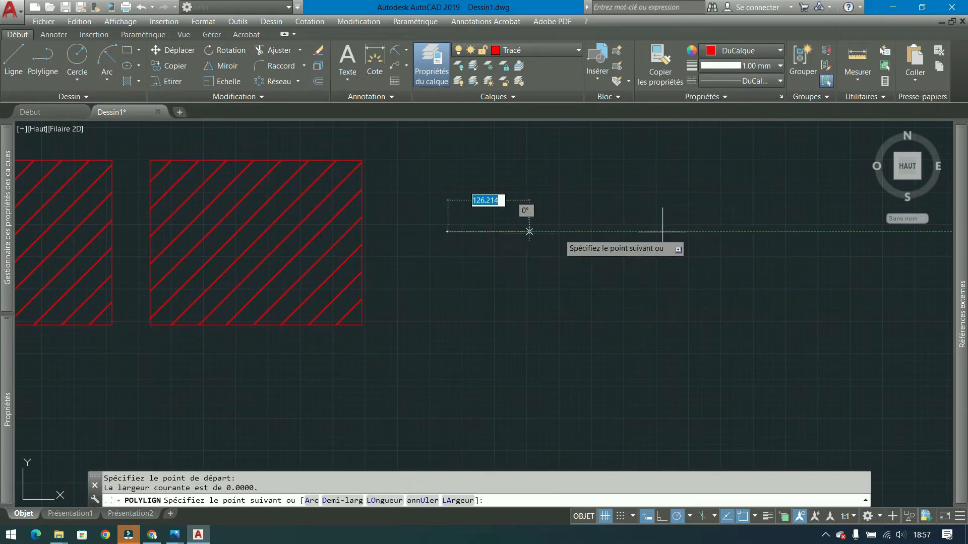
pyautogui.click(731, 231)
pyautogui.press('Return')
# - Turn on the display of lineweights (Epaisseur de ligne) in the drawing
pyautogui.scroll(4, 687, 240)
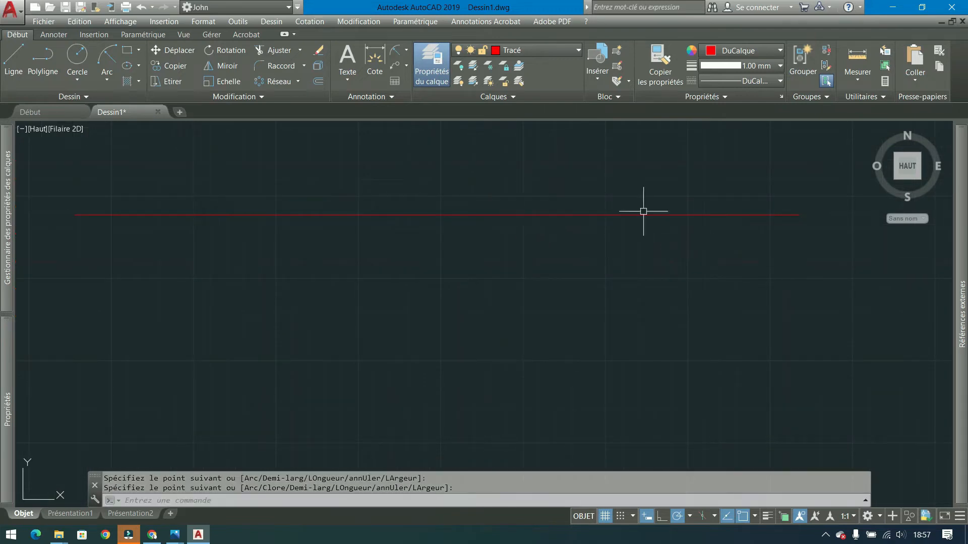
pyautogui.scroll(3, 490, 202)
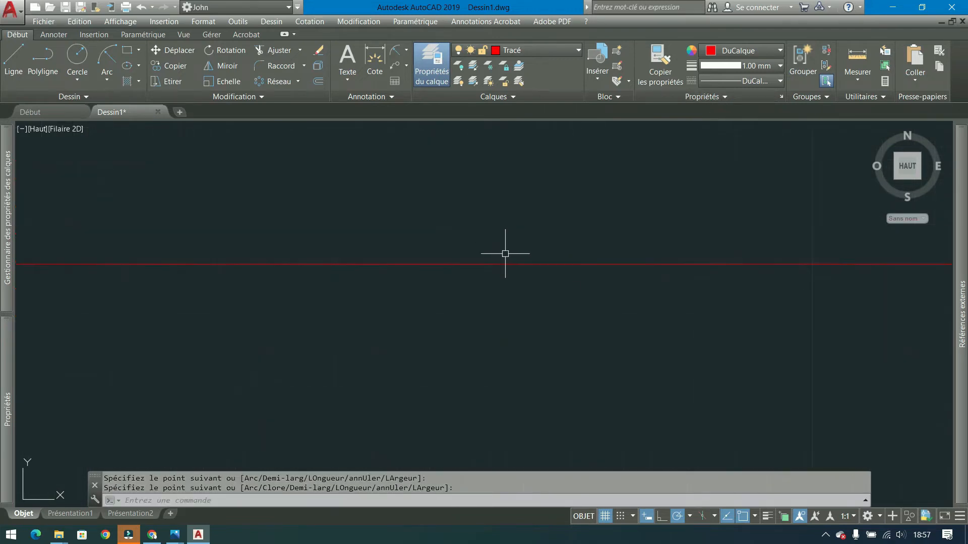
pyautogui.moveTo(510, 277)
pyautogui.mouseDown(button='middle')
pyautogui.moveTo(471, 142)
pyautogui.moveTo(493, 212)
pyautogui.mouseUp(button='middle')
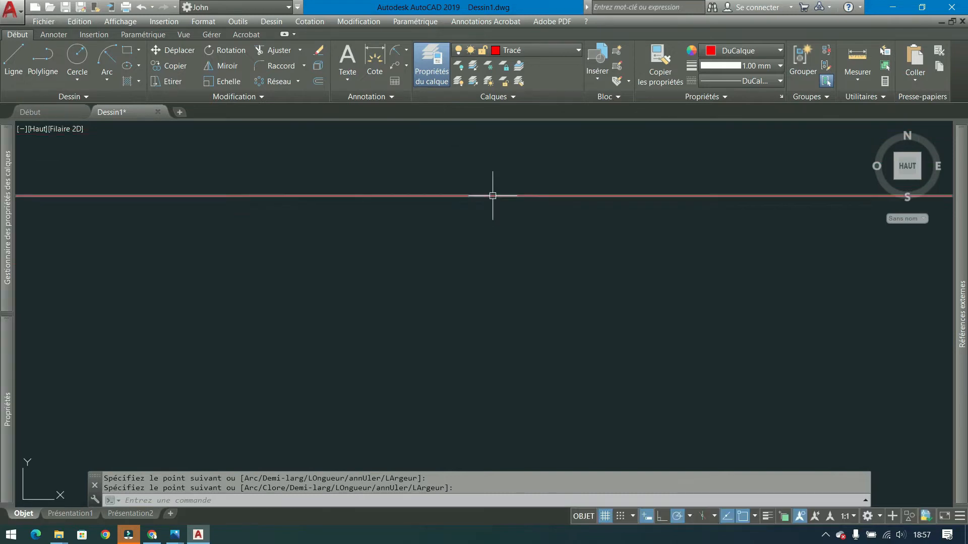
pyautogui.scroll(-3, 494, 197)
pyautogui.scroll(-4, 494, 197)
pyautogui.scroll(4, 492, 197)
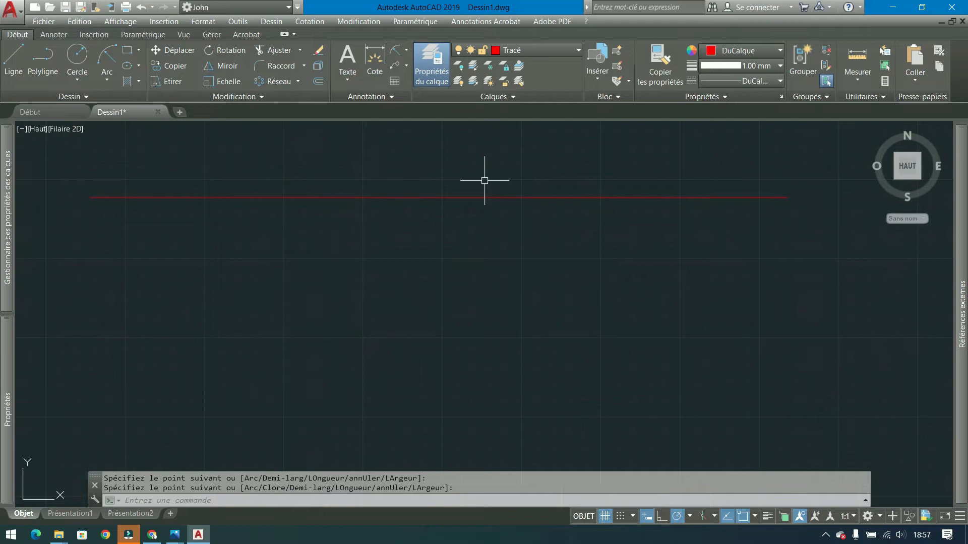
pyautogui.click(959, 516)
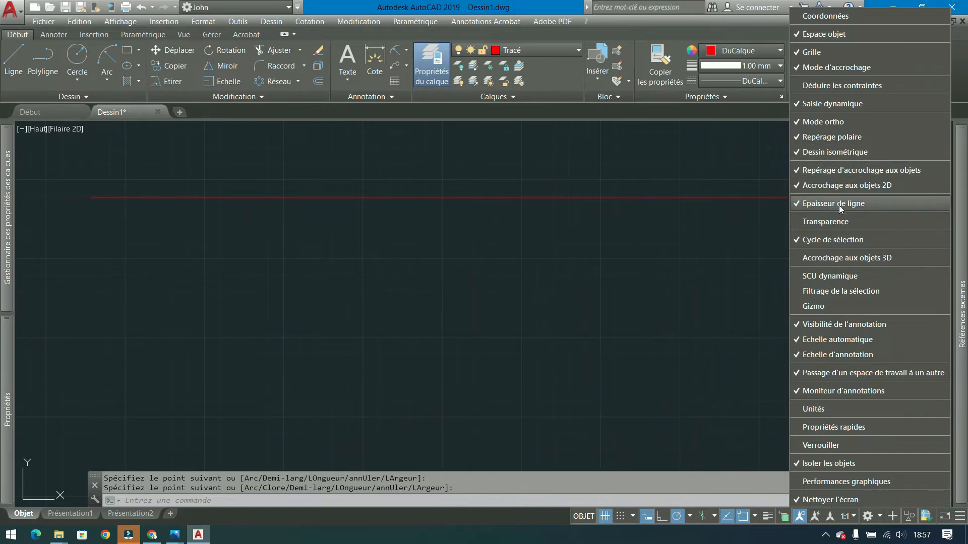
pyautogui.click(767, 517)
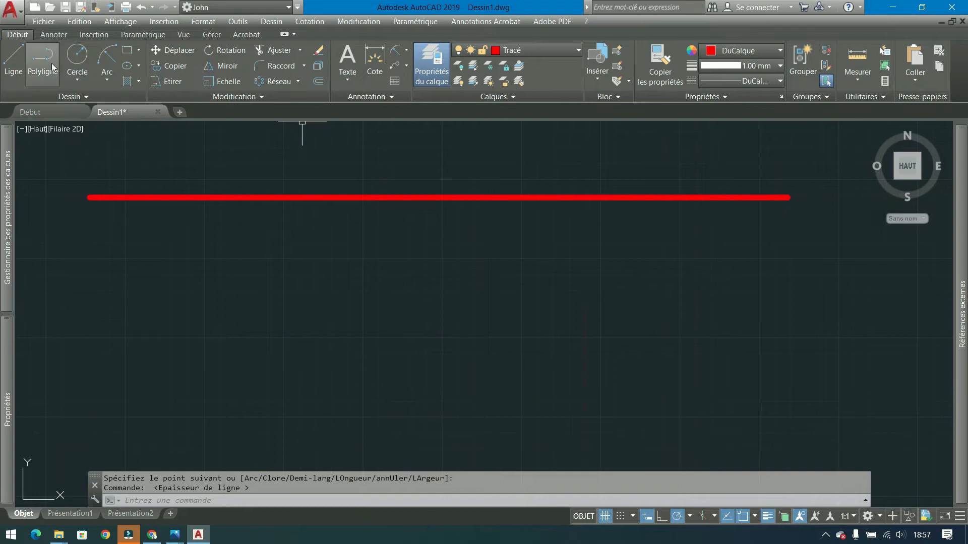
# - Draw a second horizontal polyline beneath the first, using the DuCalque lineweight and start and end widths of 1
pyautogui.click(93, 274)
pyautogui.press('Escape')
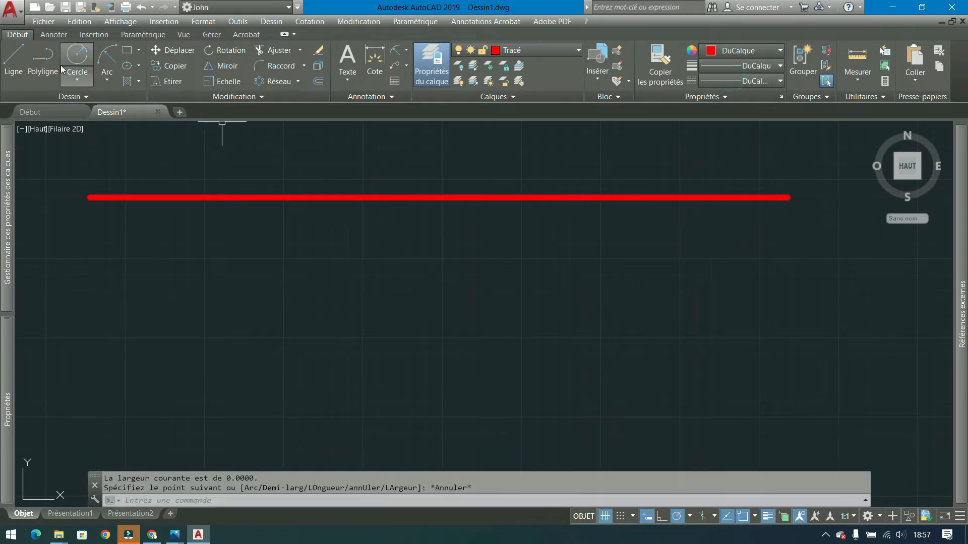
pyautogui.press('Return')
pyautogui.click(89, 276)
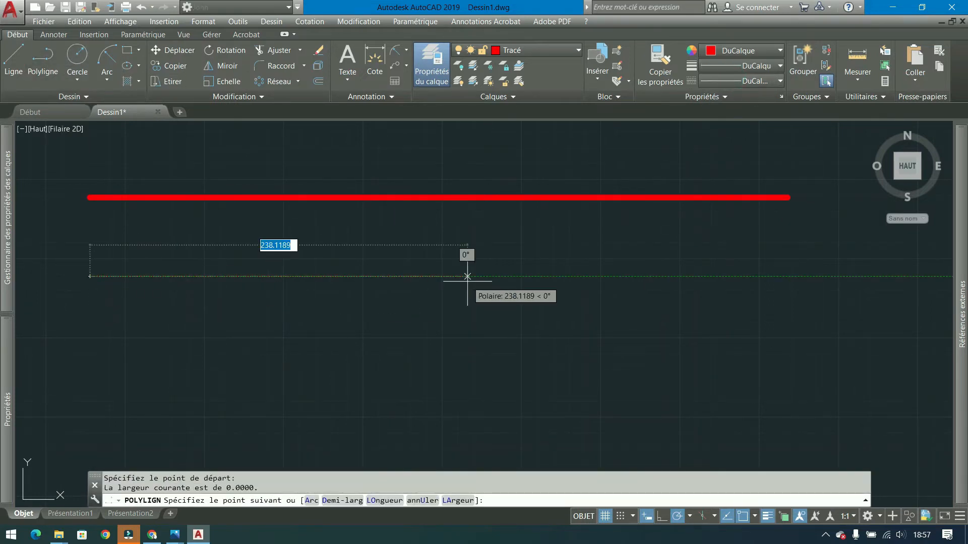
pyautogui.write('la')
pyautogui.press('Return')
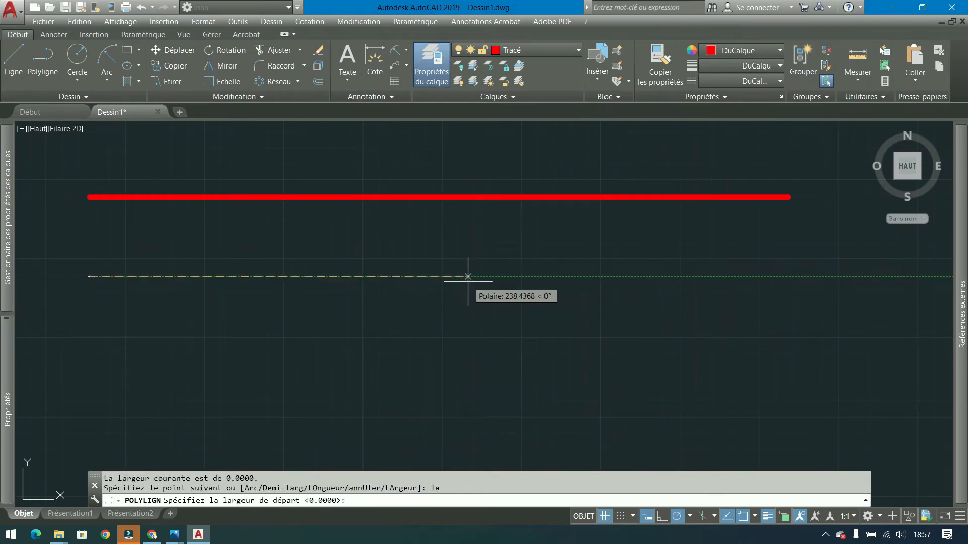
pyautogui.write('1')
pyautogui.press('Return')
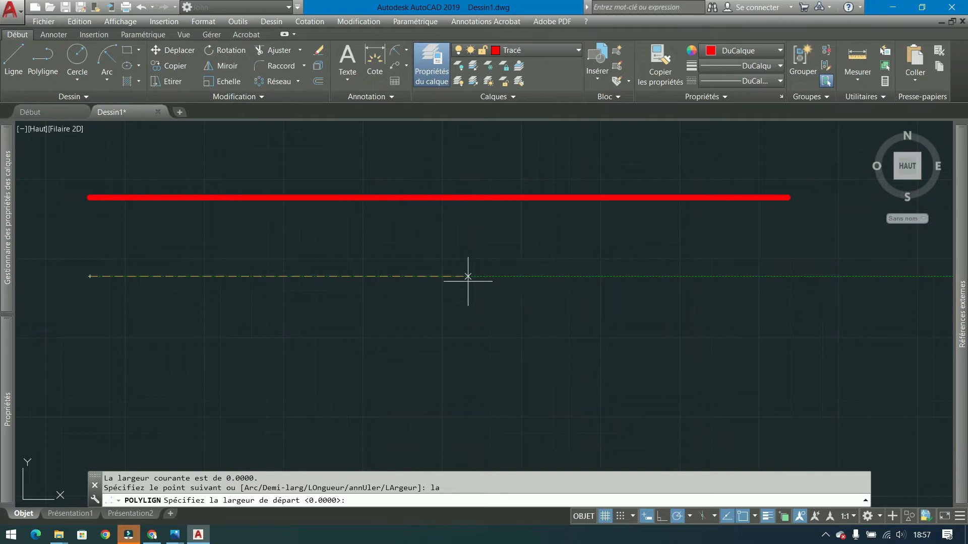
pyautogui.write('1')
pyautogui.press('Return')
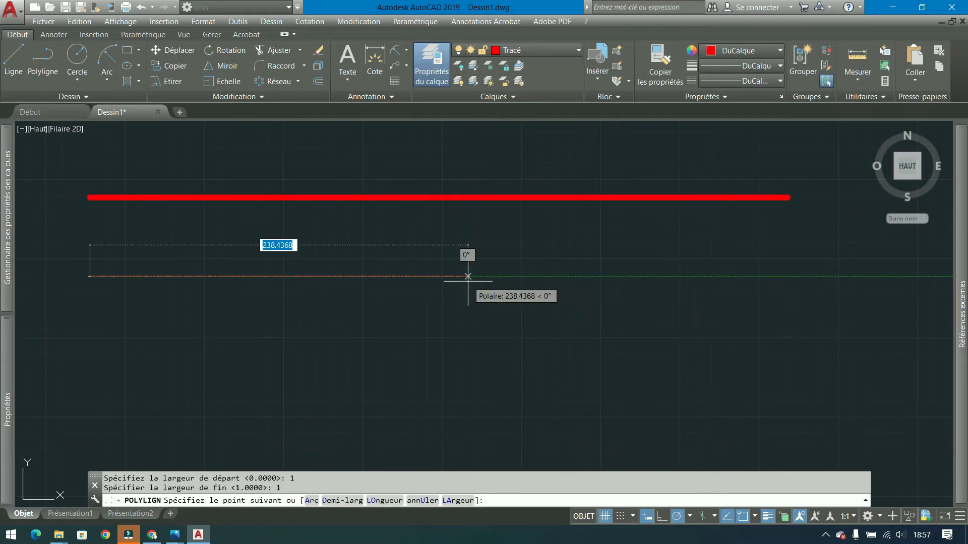
pyautogui.click(795, 276)
pyautogui.press('Return')
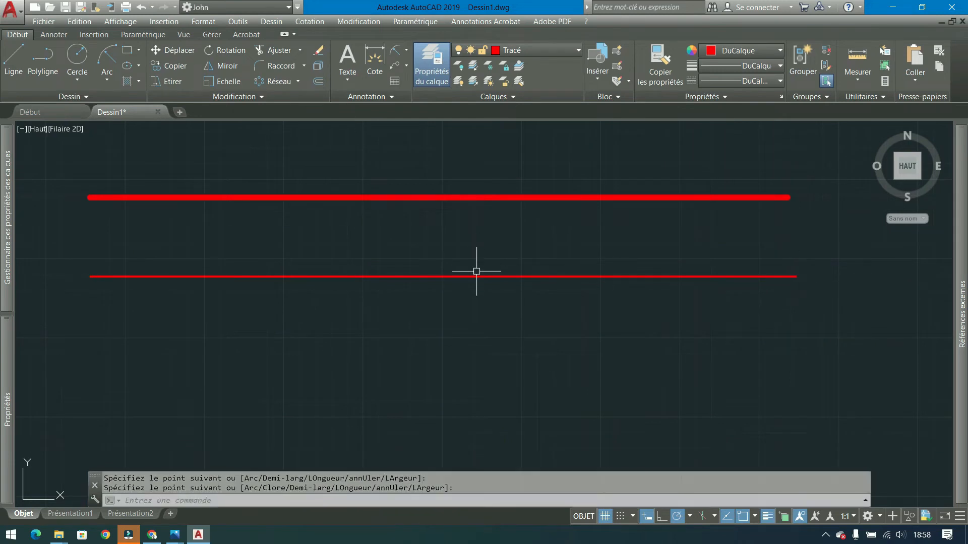
# - Compare how the 1.00 mm lineweight polyline and the width-1 polyline appear at close and distant zoom levels
pyautogui.moveTo(223, 274); pyautogui.dragTo(402, 239, button='middle')
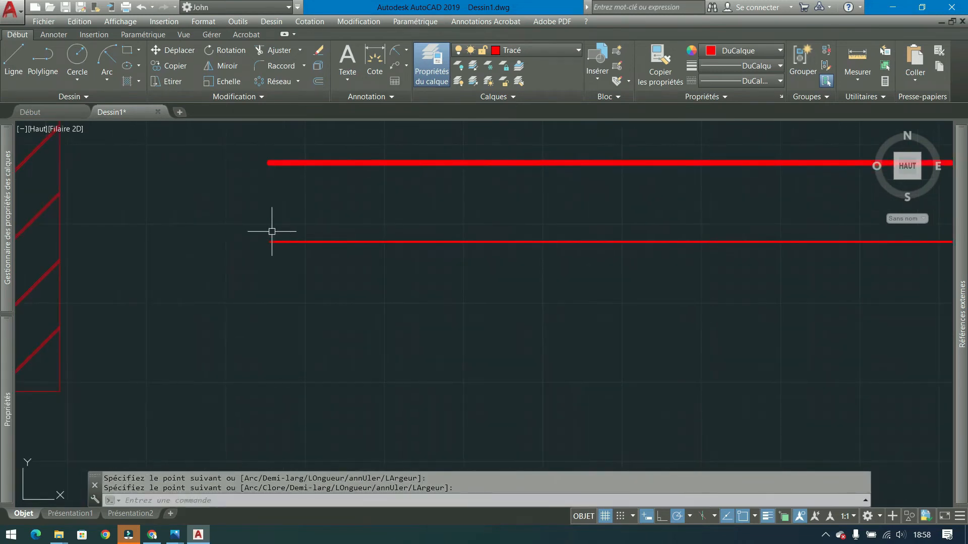
pyautogui.scroll(5, 265, 152)
pyautogui.scroll(6, 389, 195)
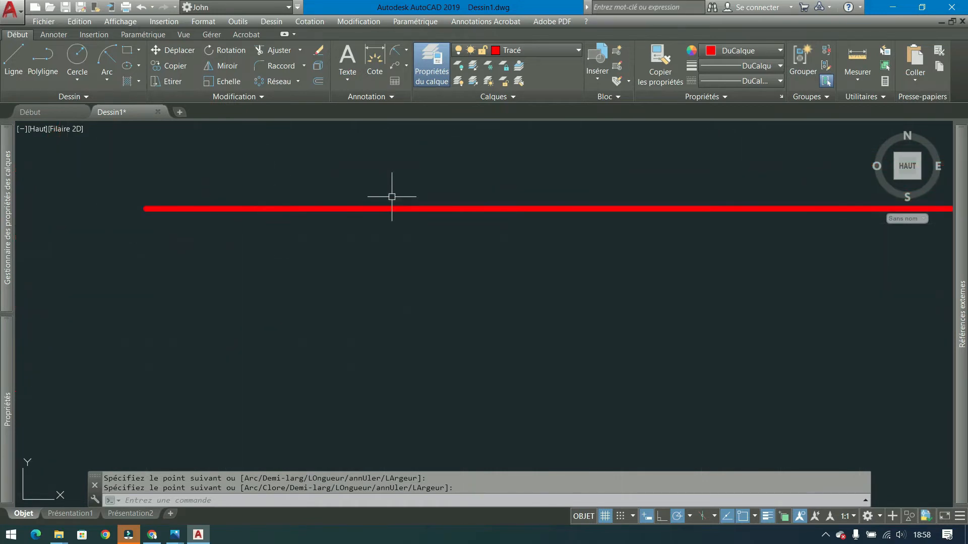
pyautogui.scroll(4, 385, 220)
pyautogui.scroll(-2, 386, 221)
pyautogui.scroll(4, 424, 298)
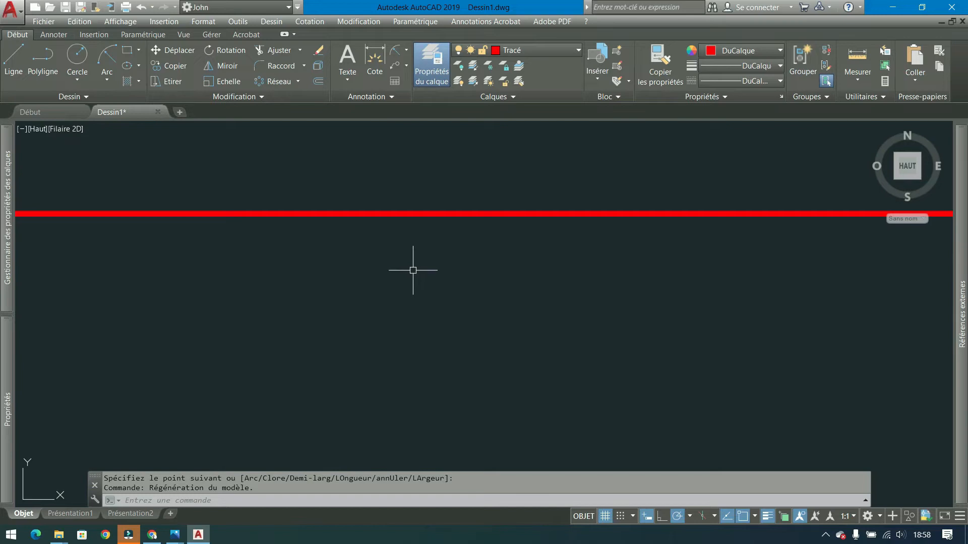
pyautogui.scroll(-5, 448, 217)
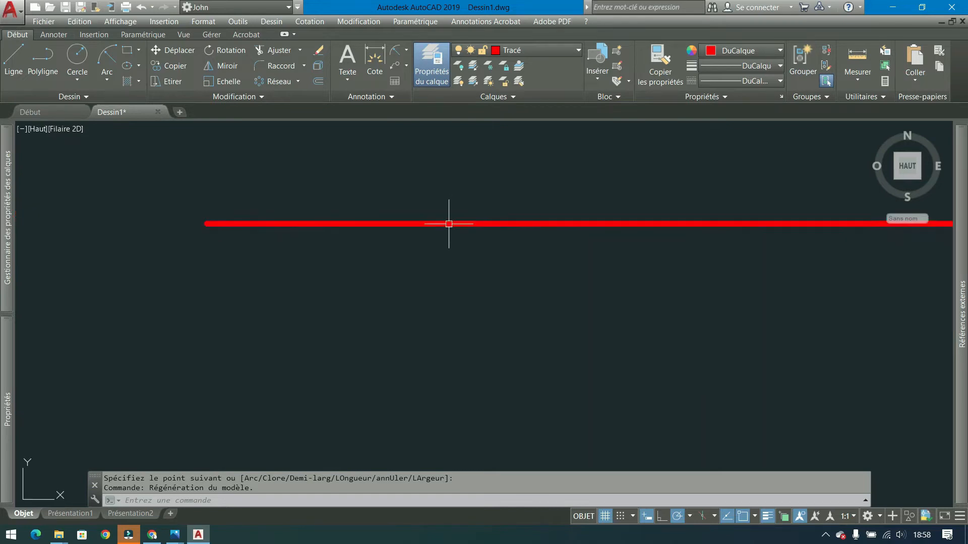
pyautogui.moveTo(565, 265)
pyautogui.mouseDown(button='middle')
pyautogui.moveTo(577, 275)
pyautogui.moveTo(307, 240)
pyautogui.mouseUp(button='middle')
pyautogui.scroll(-5, 306, 240)
pyautogui.scroll(-5, 307, 240)
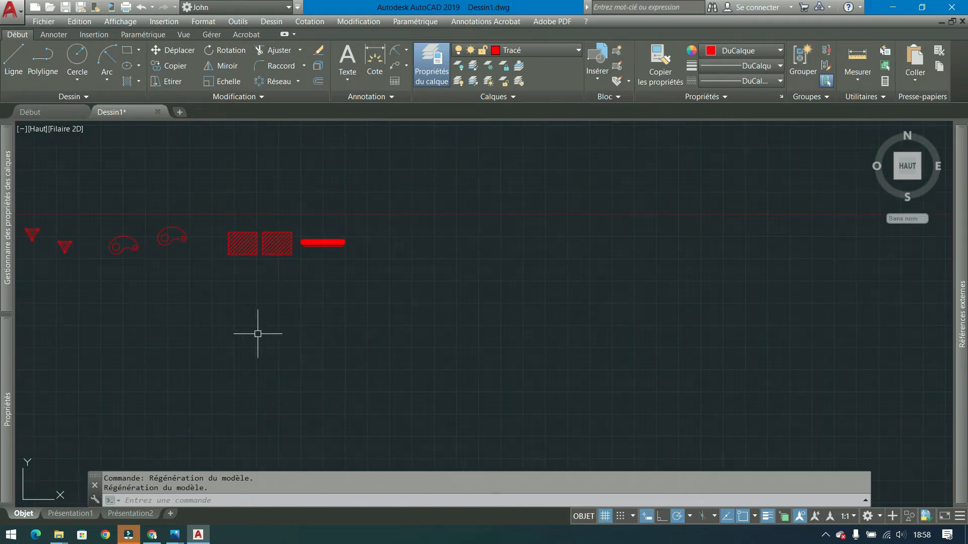
pyautogui.scroll(-3, 303, 267)
pyautogui.scroll(2, 296, 277)
pyautogui.scroll(4, 316, 222)
pyautogui.scroll(4, 336, 212)
pyautogui.scroll(-2, 266, 244)
pyautogui.scroll(-4, 279, 259)
pyautogui.scroll(6, 263, 246)
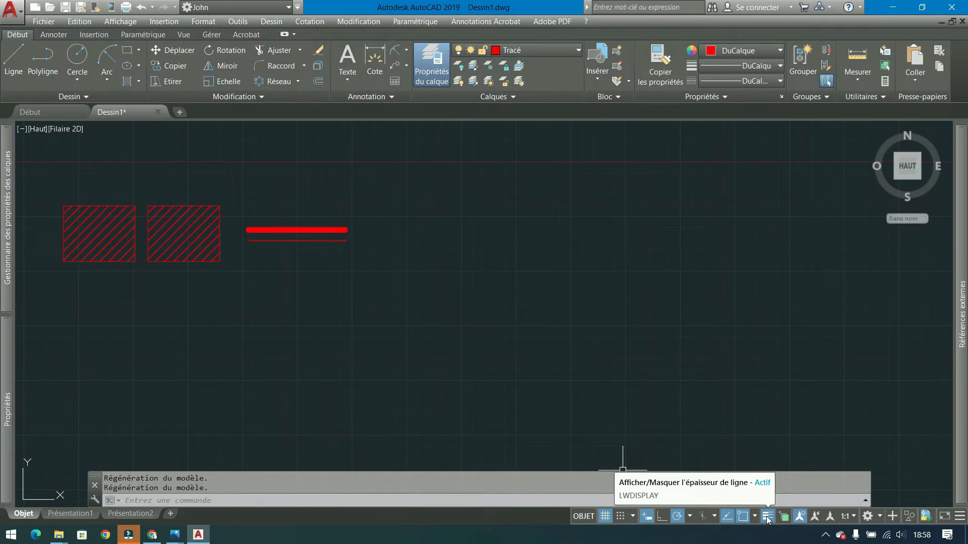
# - Examine the width-1 polyline at very close zoom, and then the lineweight polyline at the same magnification
pyautogui.scroll(5, 255, 233)
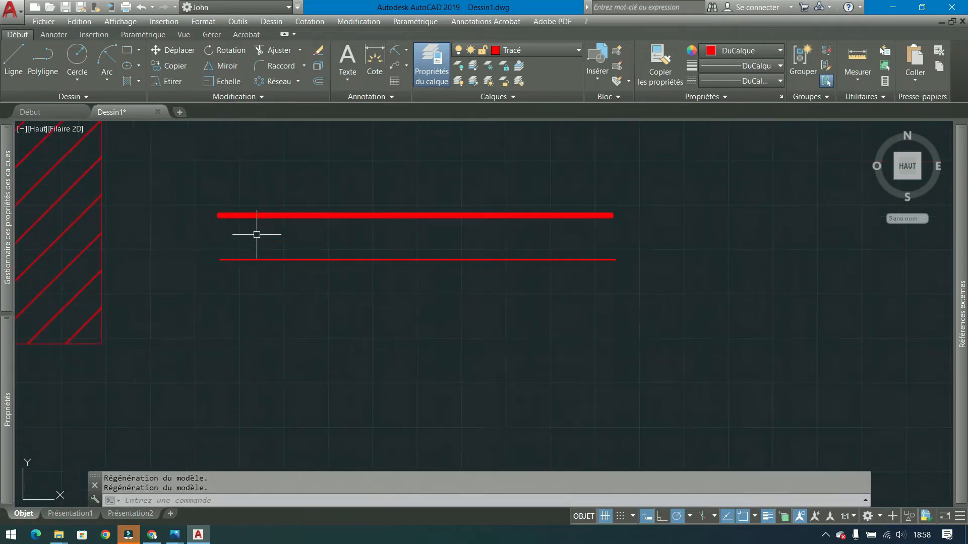
pyautogui.scroll(10, 277, 259)
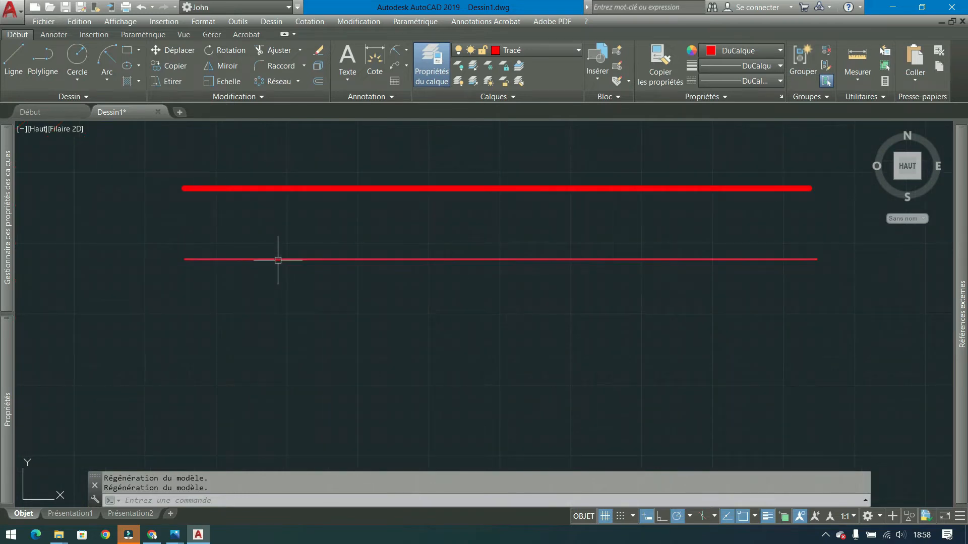
pyautogui.scroll(8, 277, 256)
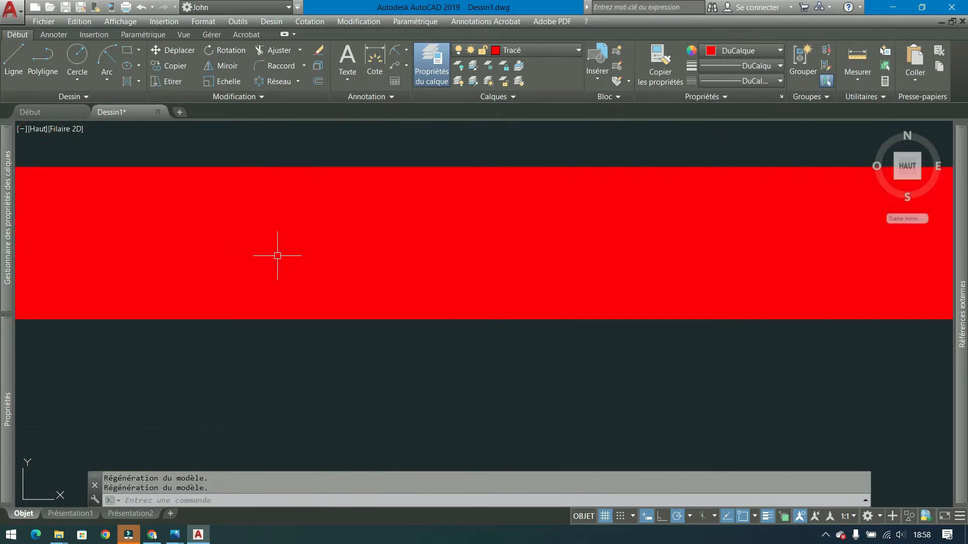
pyautogui.scroll(-4, 277, 255)
pyautogui.scroll(3, 277, 255)
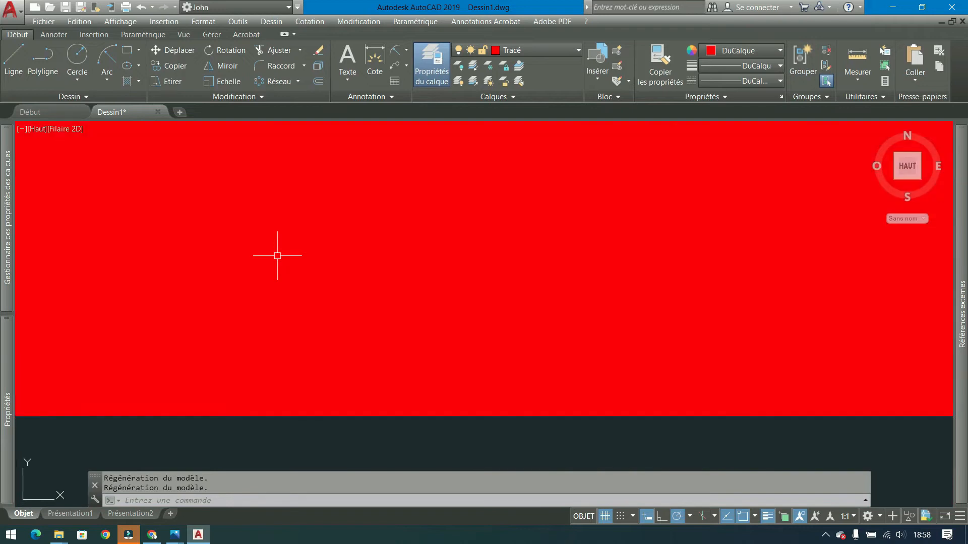
pyautogui.scroll(-6, 277, 256)
pyautogui.scroll(-5, 277, 255)
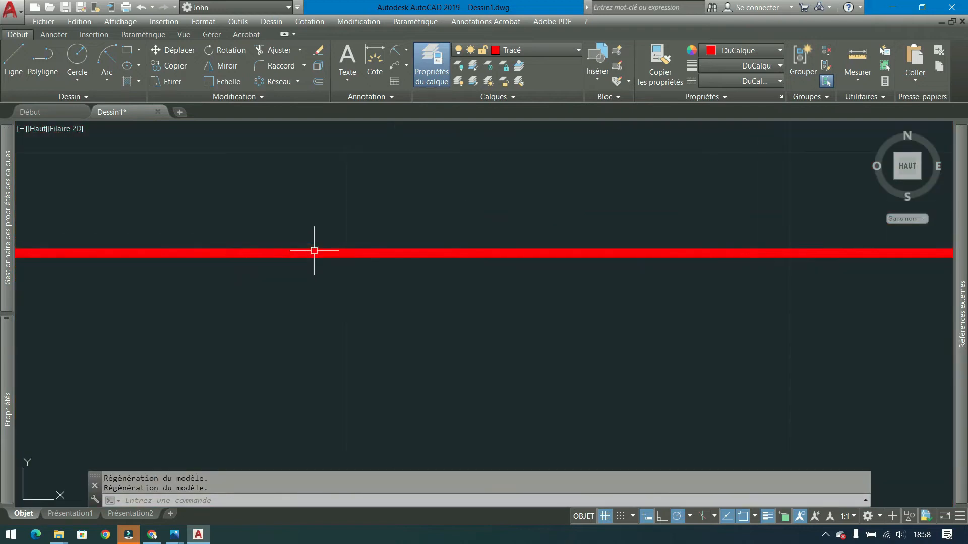
pyautogui.scroll(-3, 283, 301)
pyautogui.scroll(6, 293, 303)
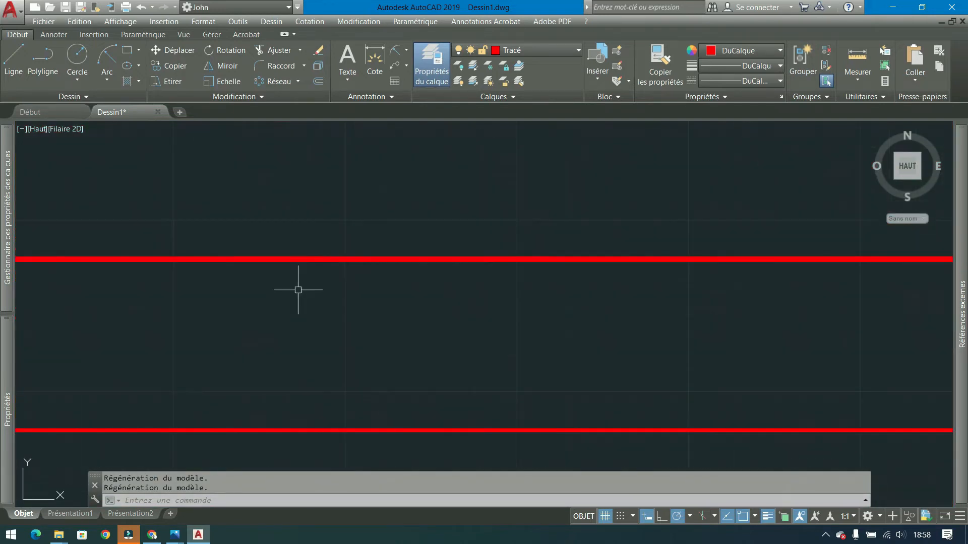
pyautogui.scroll(-4, 333, 222)
pyautogui.scroll(5, 342, 204)
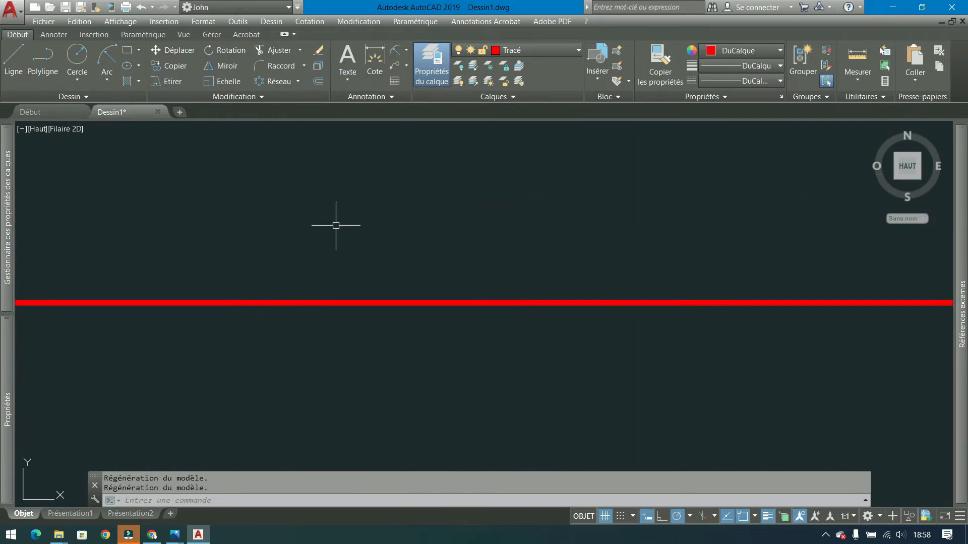
pyautogui.scroll(-4, 336, 225)
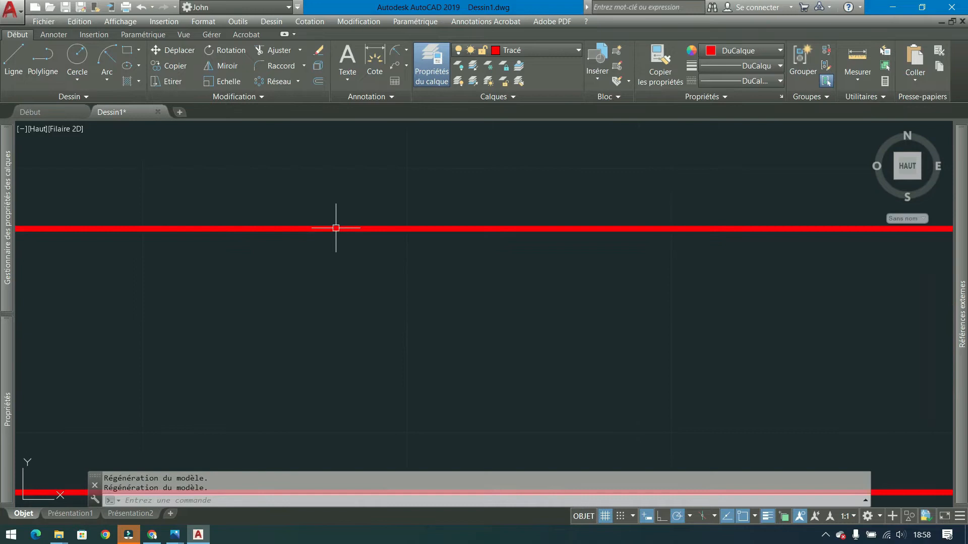
pyautogui.scroll(-3, 336, 228)
# - Erase both horizontal demonstration polylines
pyautogui.click(519, 205)
pyautogui.click(226, 301)
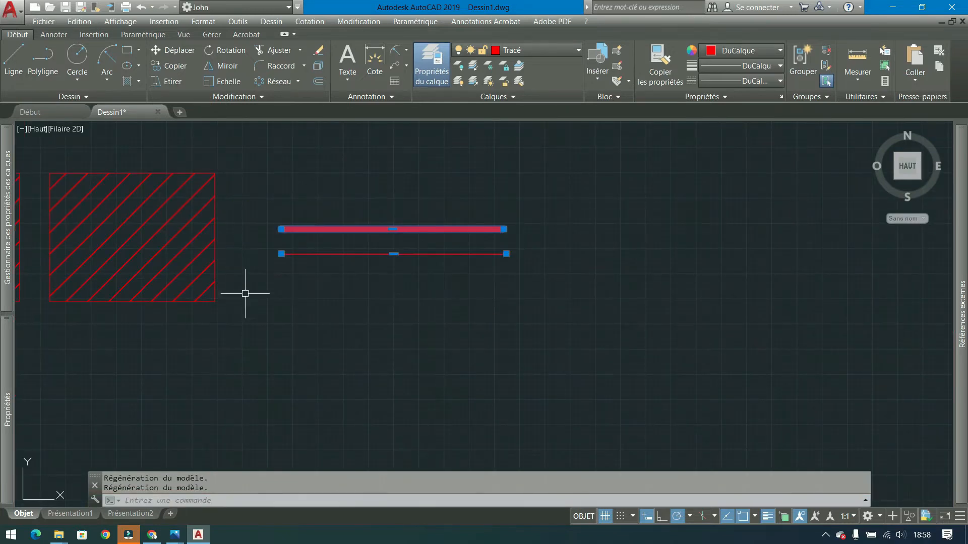
pyautogui.press('Delete')
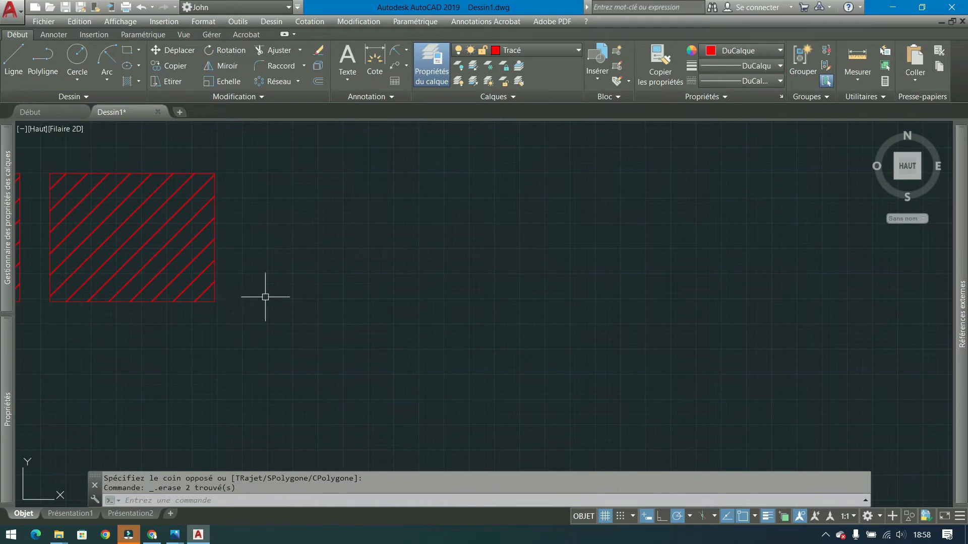
pyautogui.moveTo(274, 262); pyautogui.dragTo(566, 287, button='middle')
pyautogui.scroll(-5, 494, 306)
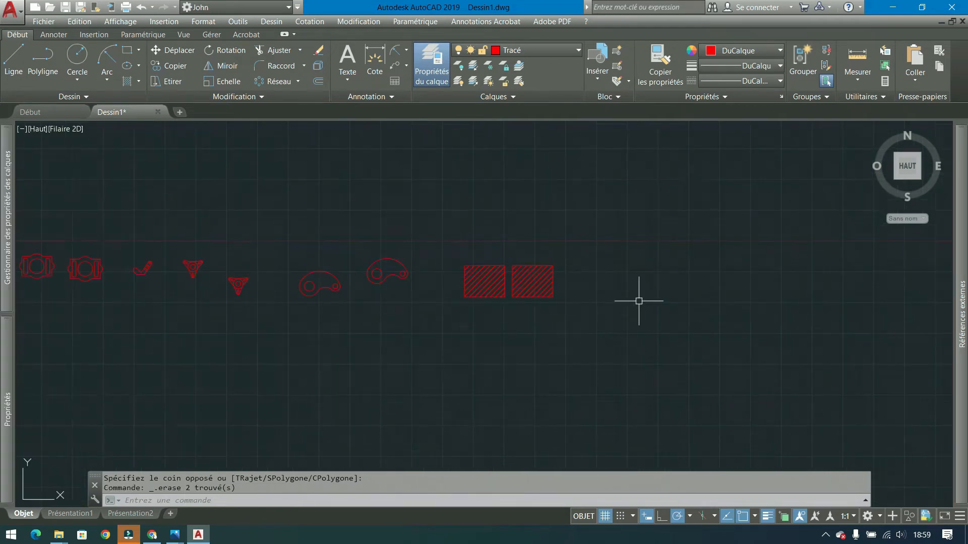
pyautogui.scroll(4, 573, 271)
pyautogui.moveTo(577, 272); pyautogui.dragTo(441, 255, button='middle')
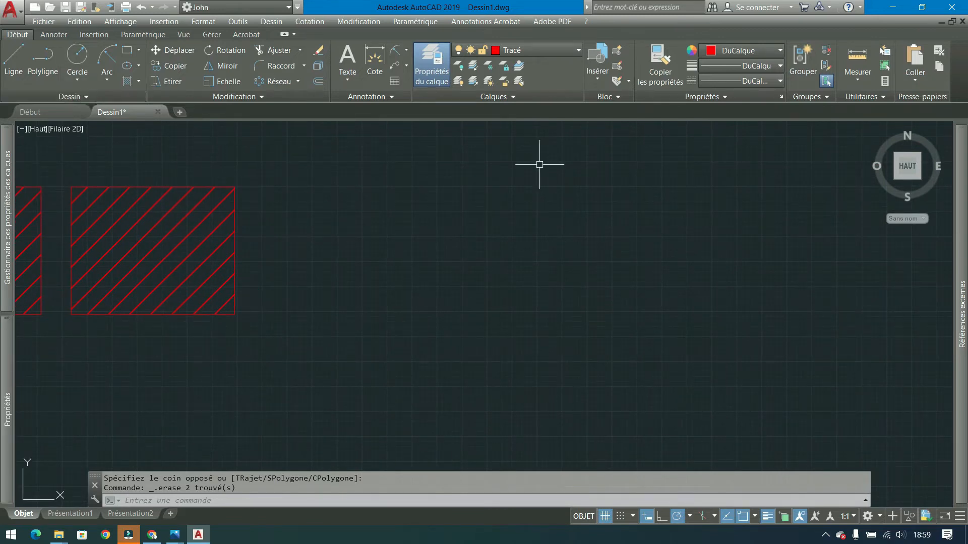
pyautogui.click(779, 49)
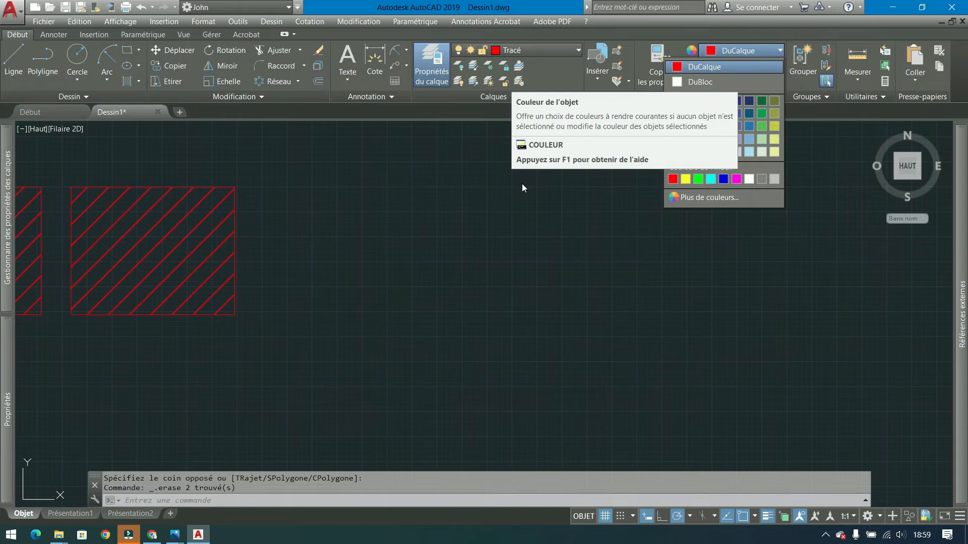
pyautogui.click(434, 235)
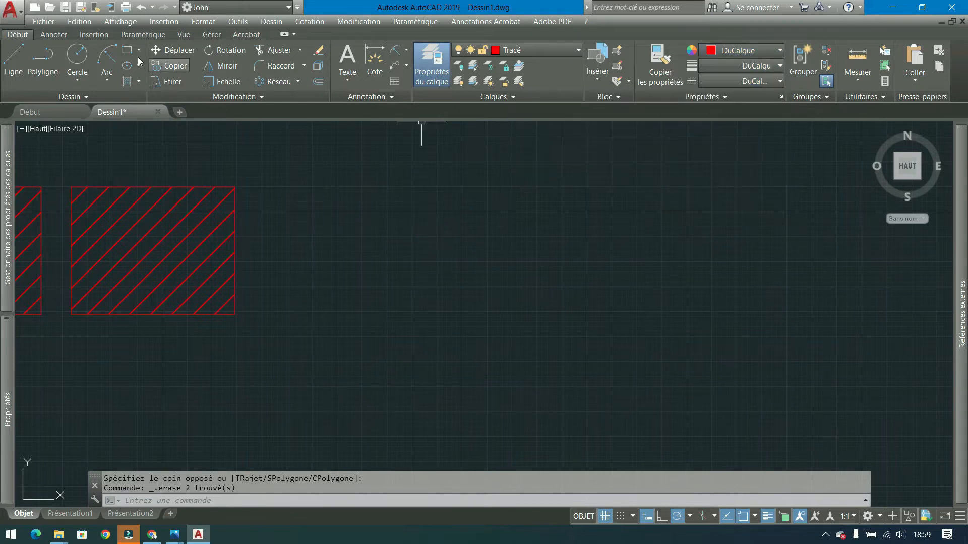
# - Draw a freehand open polyline of three segments in the empty area beside the hatched rectangles
pyautogui.click(42, 57)
pyautogui.click(384, 219)
pyautogui.click(619, 213)
pyautogui.click(619, 316)
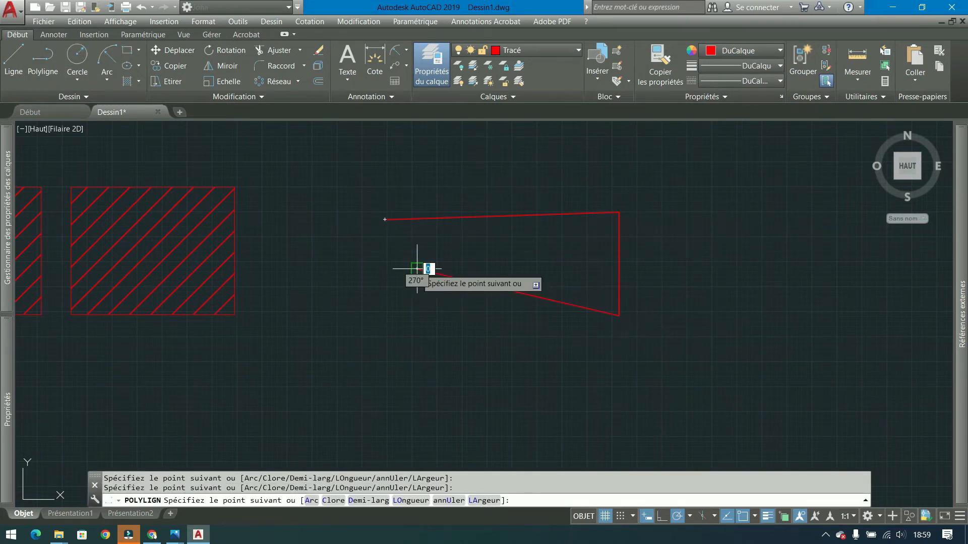
pyautogui.click(417, 269)
pyautogui.click(536, 50)
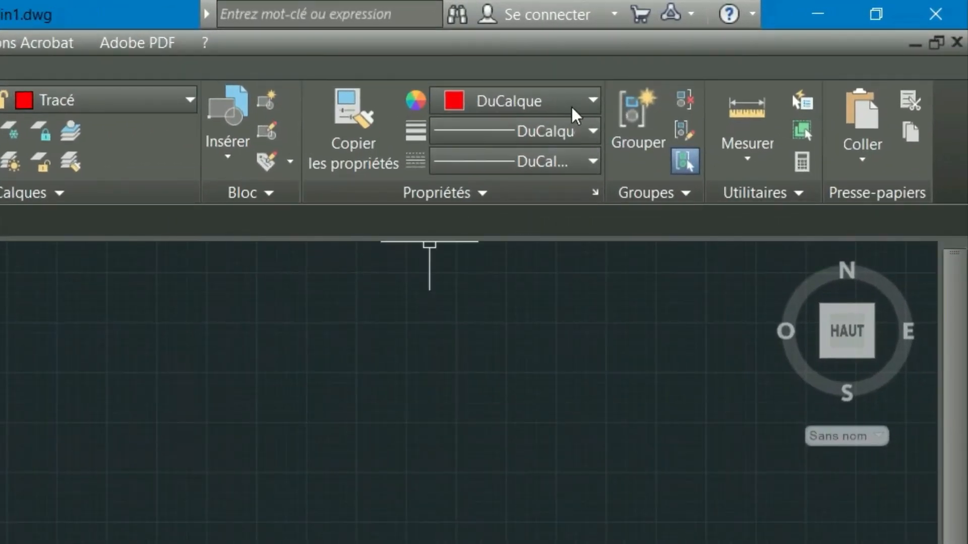
# - Open the linetype manager and bring up the list of linetypes available for loading
pyautogui.click(575, 112)
pyautogui.click(572, 102)
pyautogui.click(571, 131)
pyautogui.click(571, 131)
pyautogui.click(591, 162)
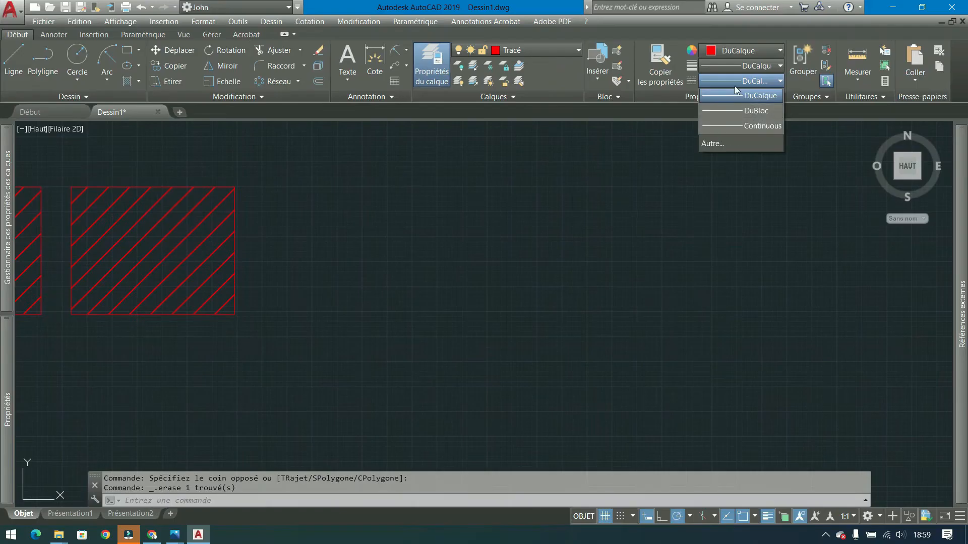
pyautogui.click(724, 143)
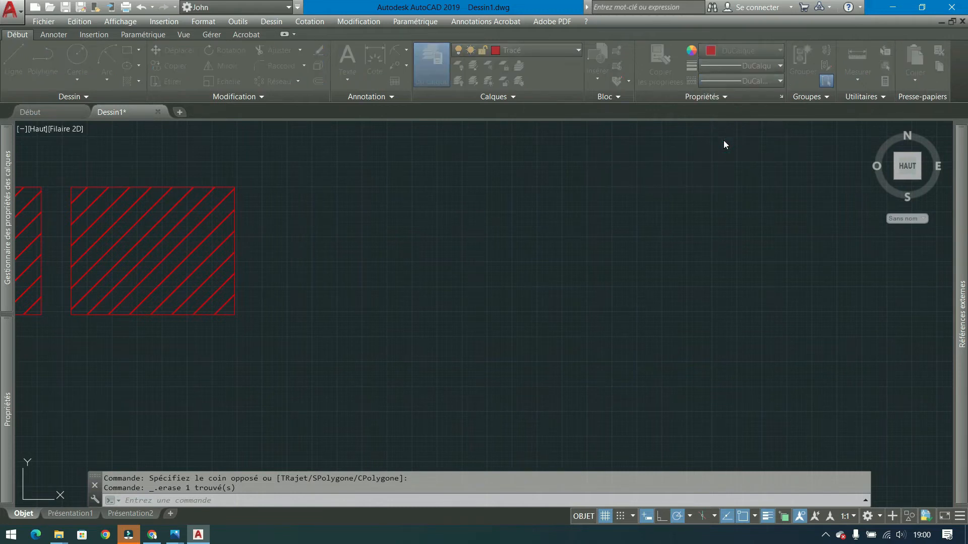
pyautogui.click(580, 164)
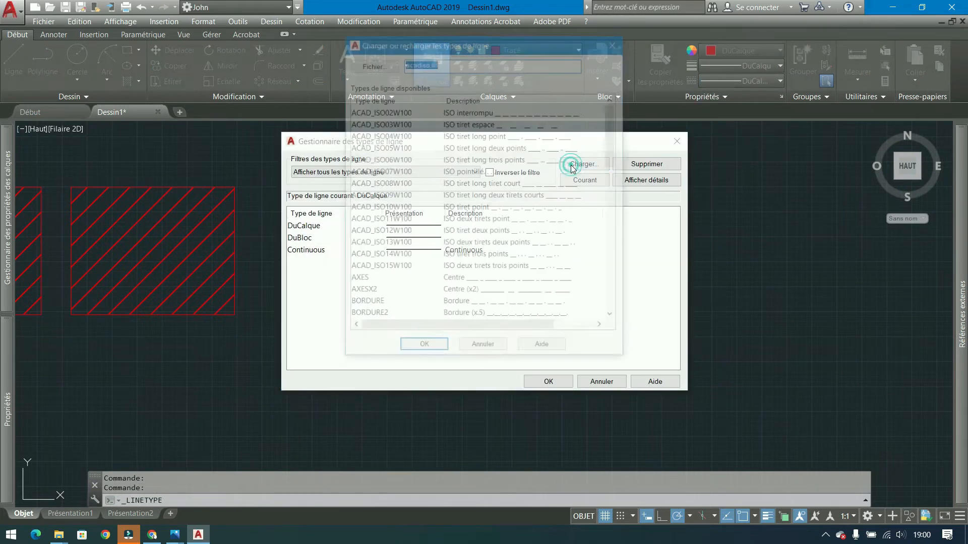
pyautogui.moveTo(613, 137)
pyautogui.mouseDown()
pyautogui.moveTo(598, 293)
pyautogui.moveTo(608, 129)
pyautogui.mouseUp()
# - Open acadiso.lin in Notepad, examine its linetype definitions down to the user-defined section, and close the file
pyautogui.click(373, 63)
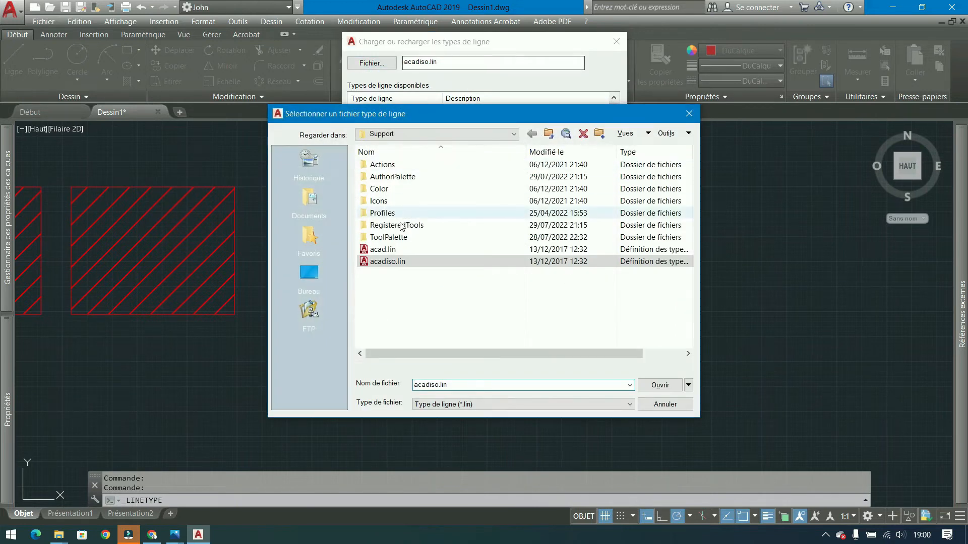
pyautogui.doubleClick(387, 262)
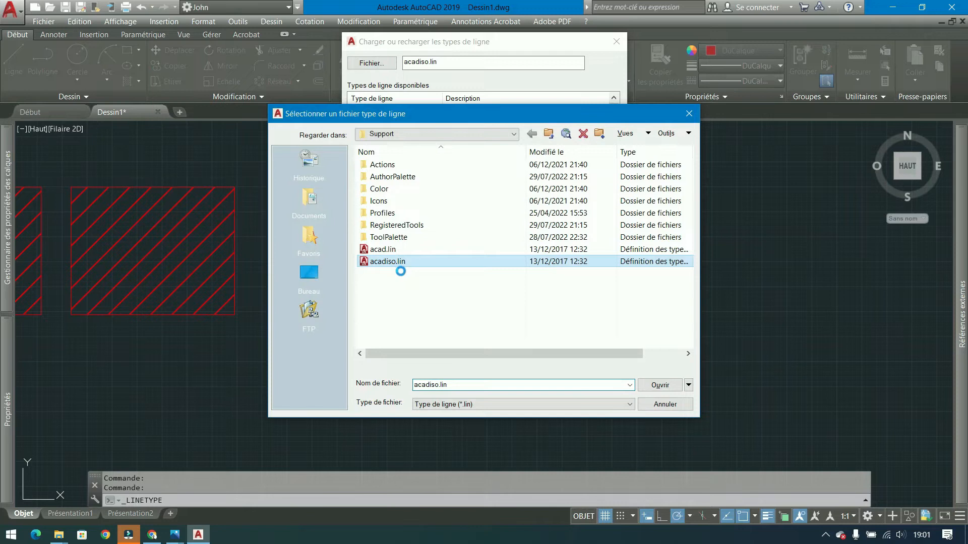
pyautogui.rightClick(391, 270)
pyautogui.click(241, 219)
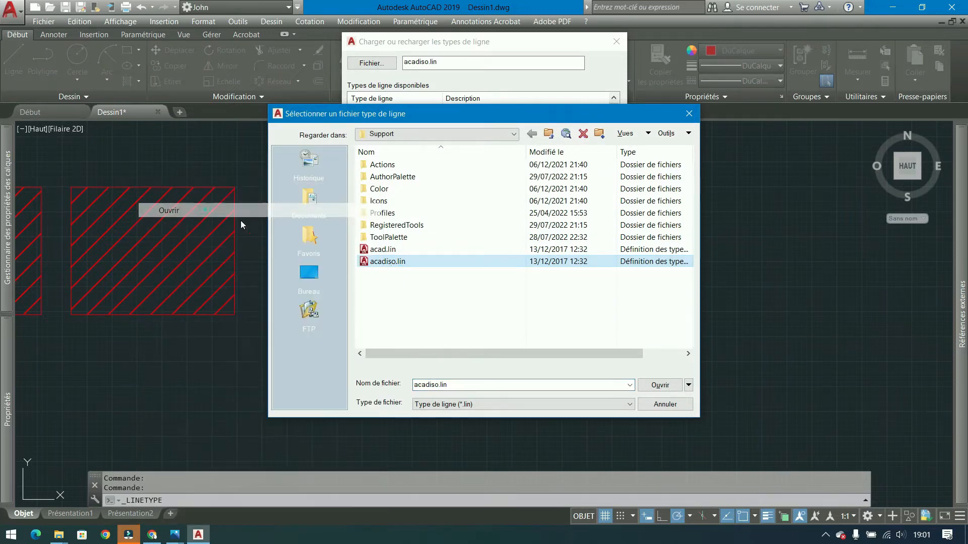
pyautogui.scroll(-20, 453, 234)
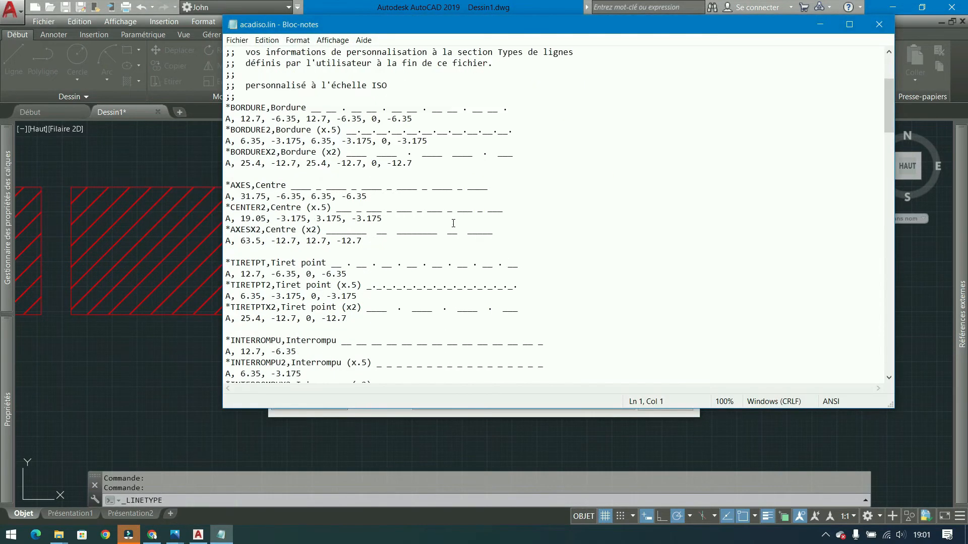
pyautogui.scroll(-20, 454, 222)
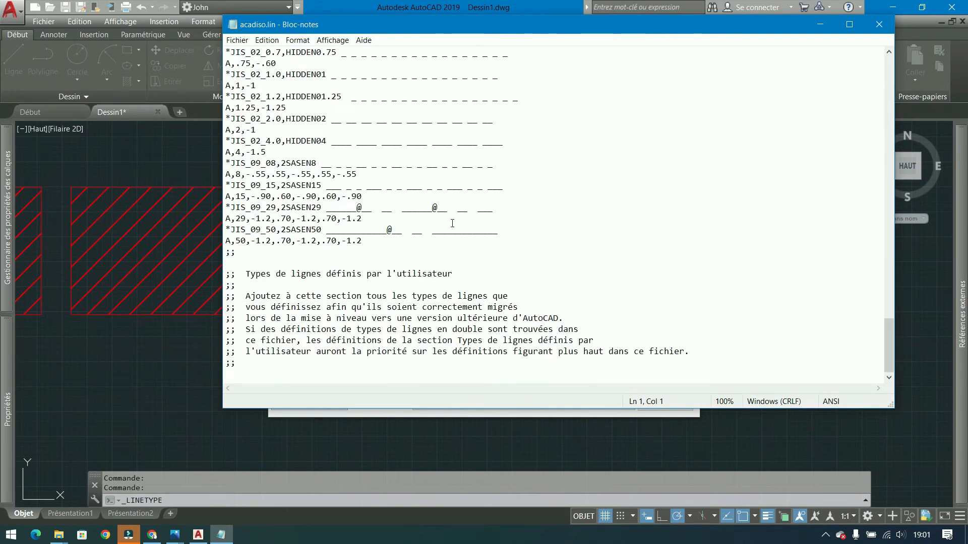
pyautogui.moveTo(394, 241); pyautogui.dragTo(281, 202)
pyautogui.click(397, 239)
pyautogui.click(880, 27)
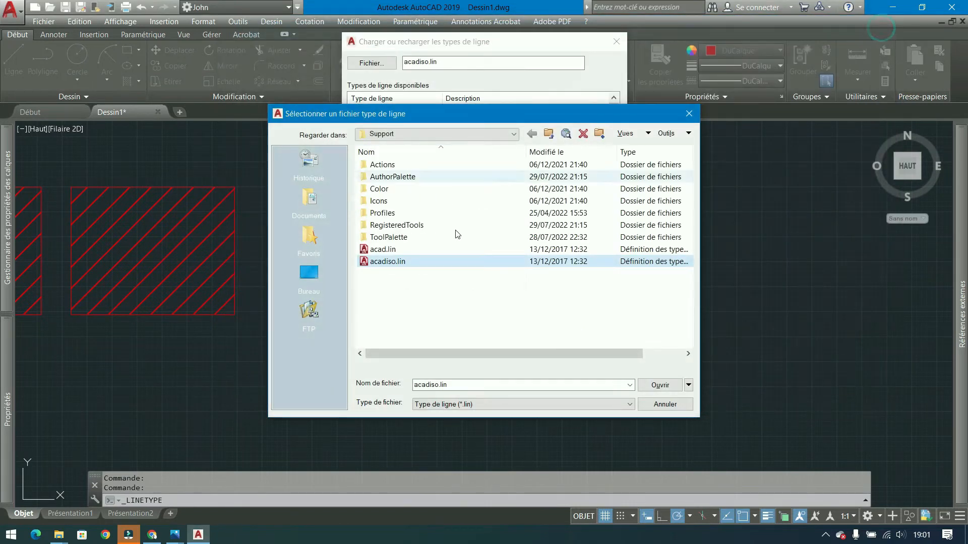
pyautogui.click(689, 113)
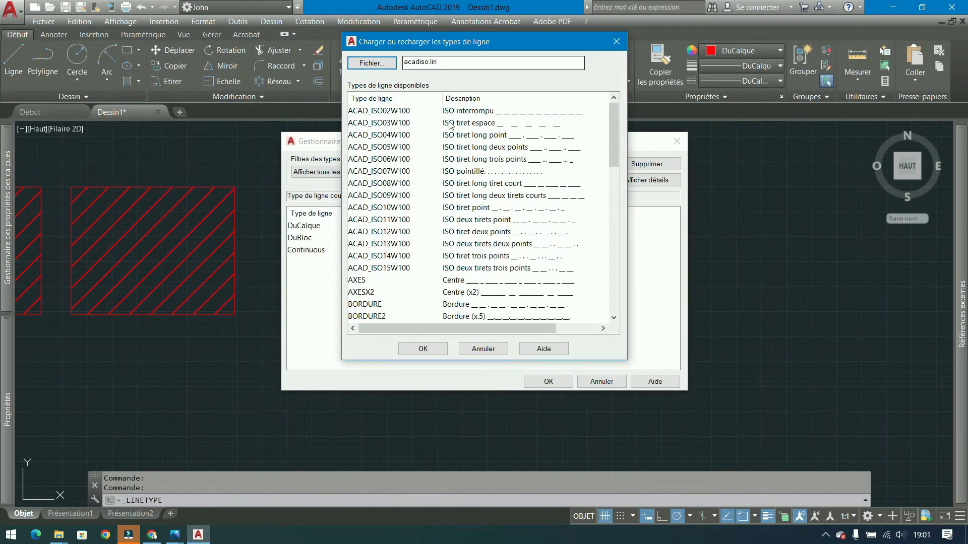
# - Load the ACAD_ISO02W100 (ISO interrompu) linetype into the drawing
pyautogui.click(526, 112)
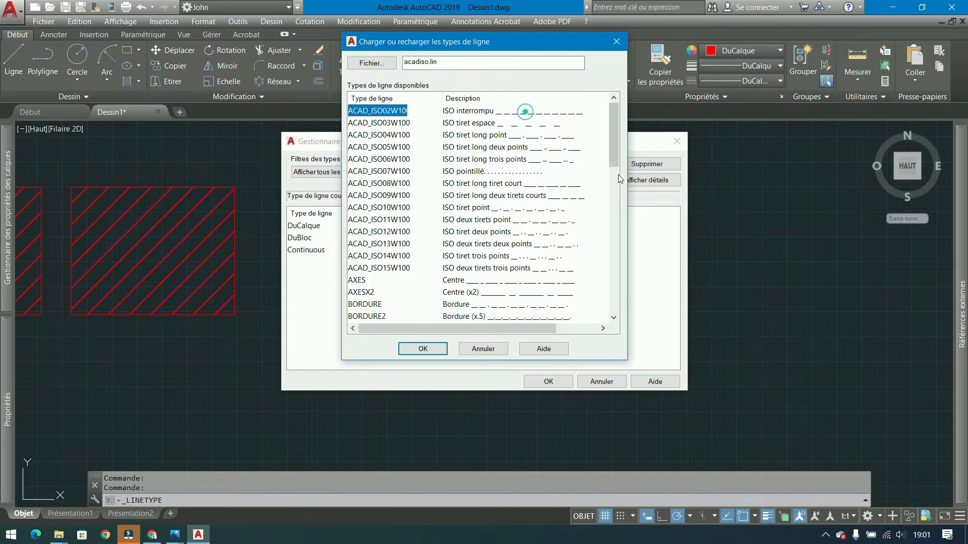
pyautogui.click(424, 349)
pyautogui.click(549, 381)
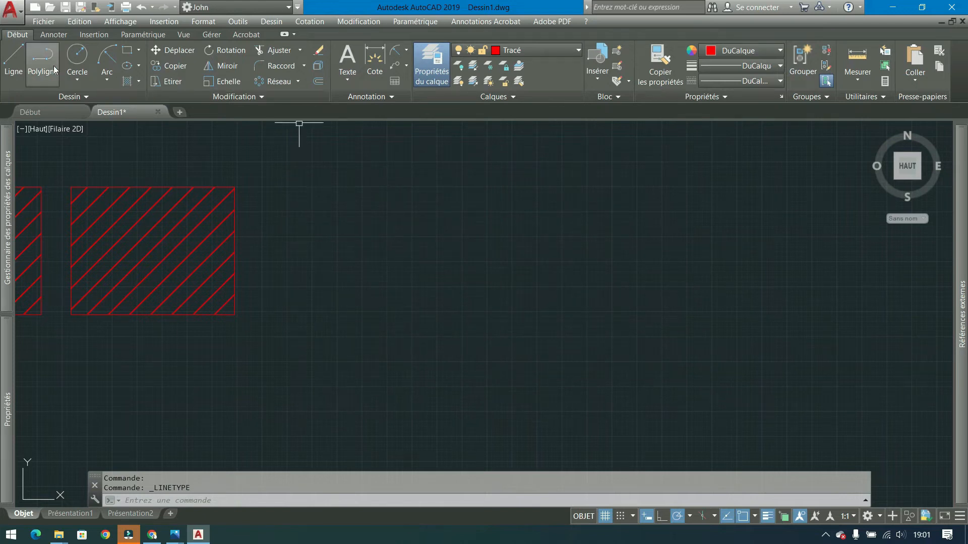
# - Make ACAD_ISO02W100 the current linetype and draw a freehand open polyline of five segments beside the hatched rectangles
pyautogui.click(746, 81)
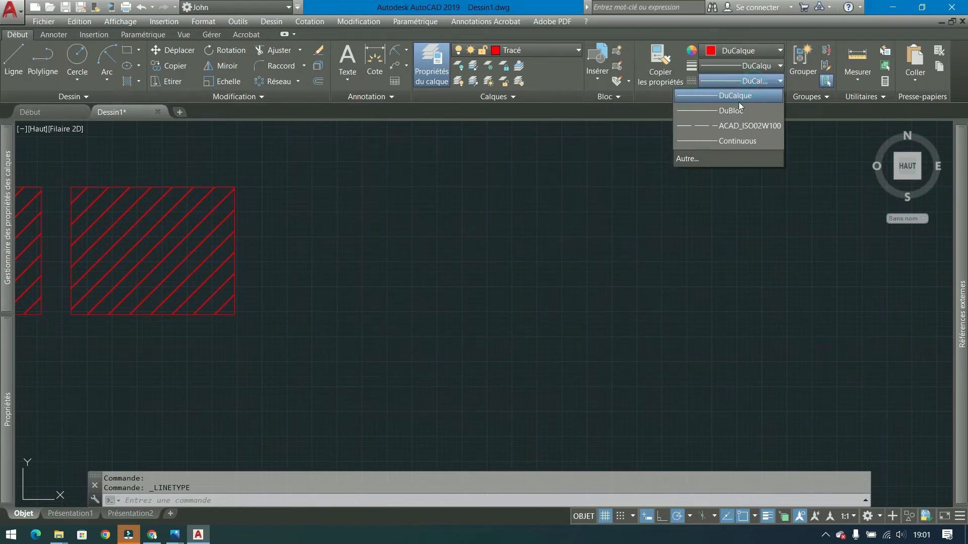
pyautogui.click(717, 126)
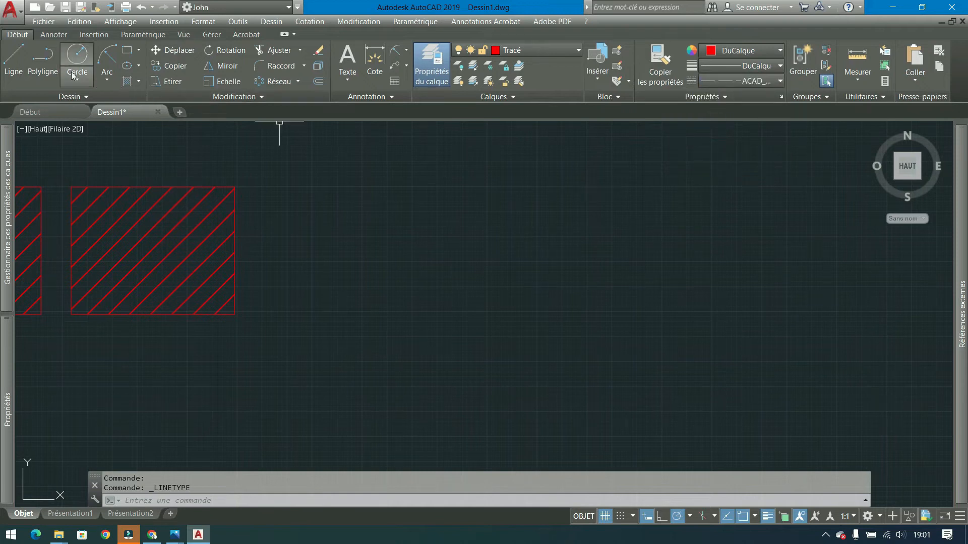
pyautogui.click(43, 59)
pyautogui.click(356, 180)
pyautogui.click(576, 187)
pyautogui.click(543, 277)
pyautogui.click(432, 306)
pyautogui.click(574, 335)
pyautogui.click(664, 246)
pyautogui.press('Return')
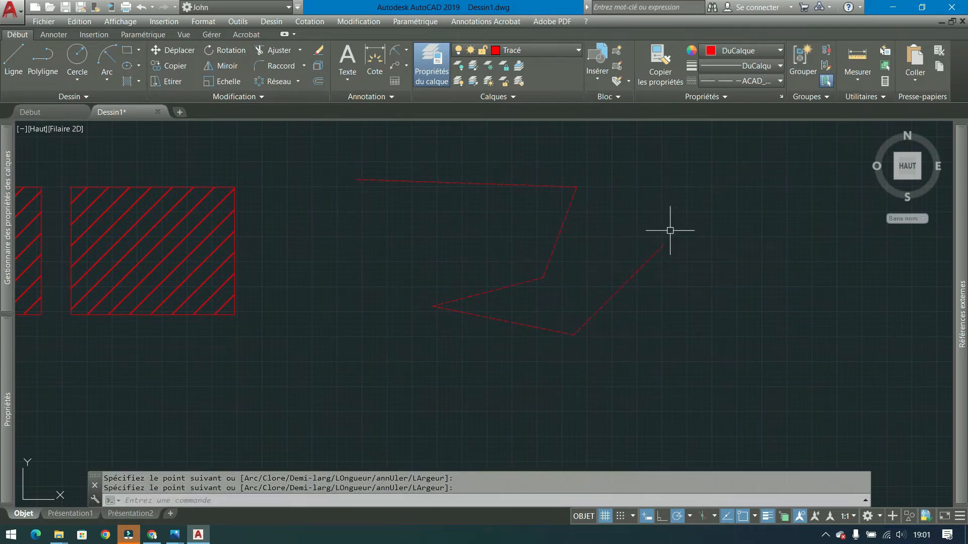
# - Switch the five-segment polyline's linetype to Continuous and back to ACAD_ISO02W100
pyautogui.click(637, 182)
pyautogui.click(497, 252)
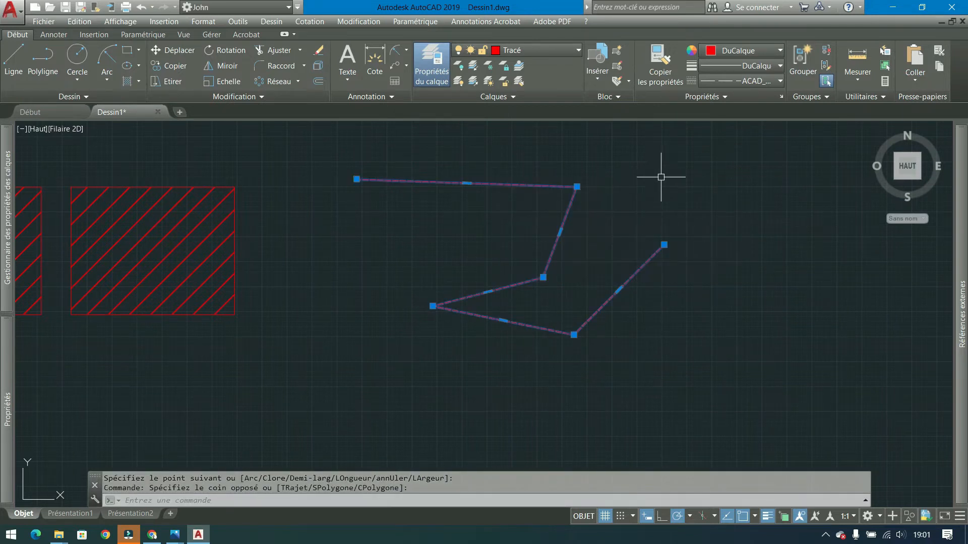
pyautogui.click(756, 82)
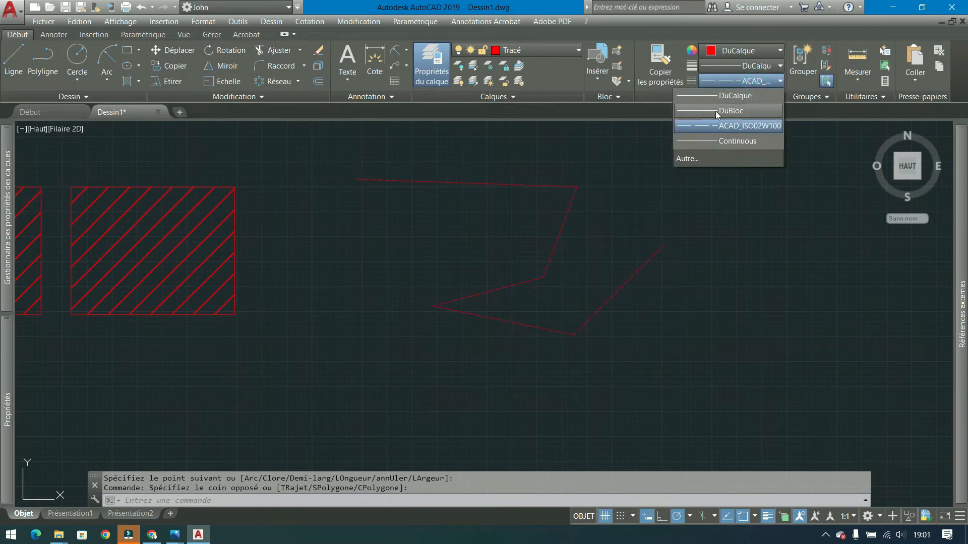
pyautogui.click(712, 141)
pyautogui.click(749, 82)
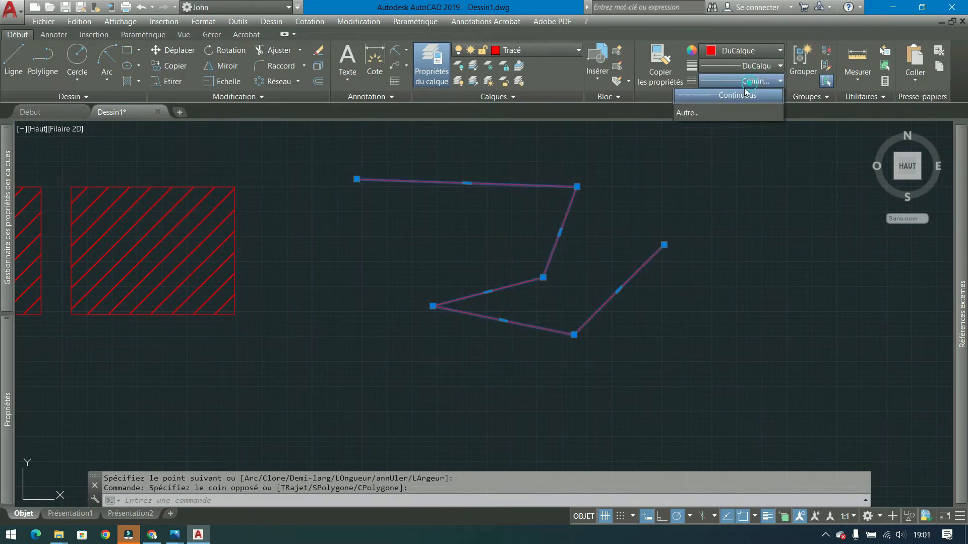
pyautogui.click(711, 123)
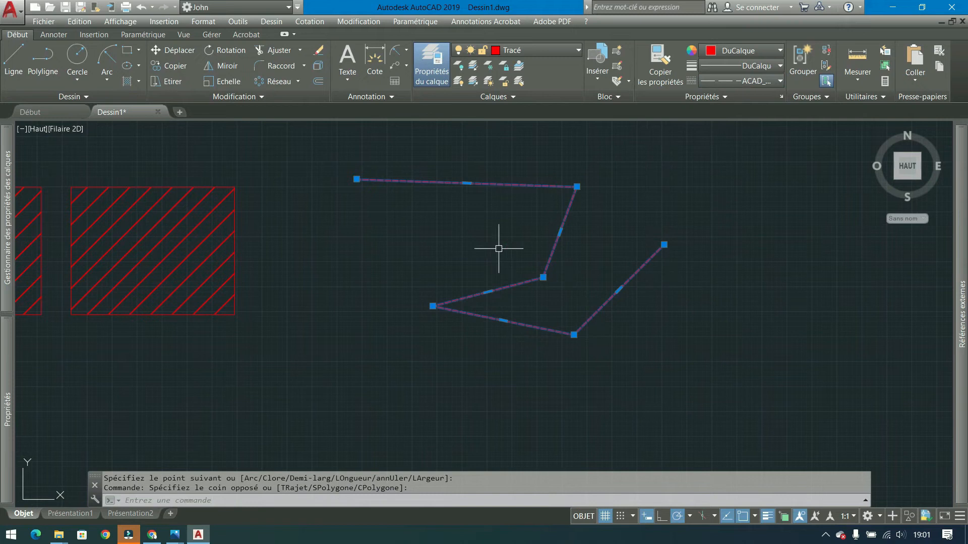
pyautogui.press('Escape')
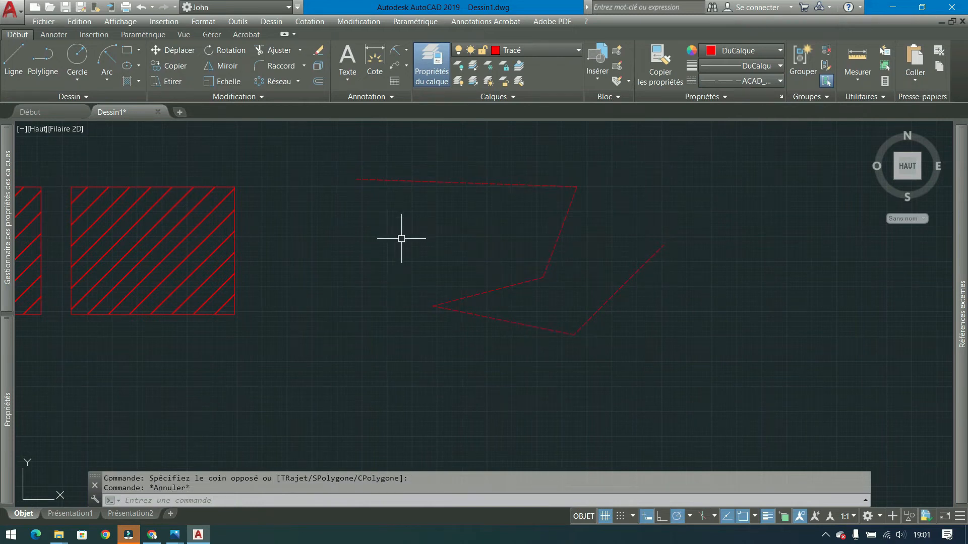
# - Draw a 3000 by 1000 rectangle in the empty area above and beyond the zigzag polyline
pyautogui.moveTo(492, 220); pyautogui.dragTo(199, 257, button='middle')
pyautogui.scroll(-8, 240, 253)
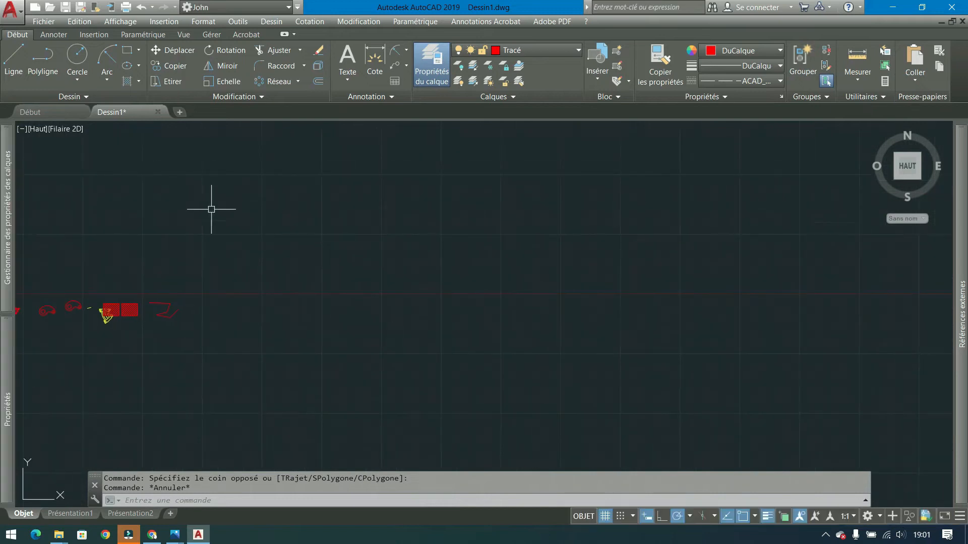
pyautogui.click(127, 50)
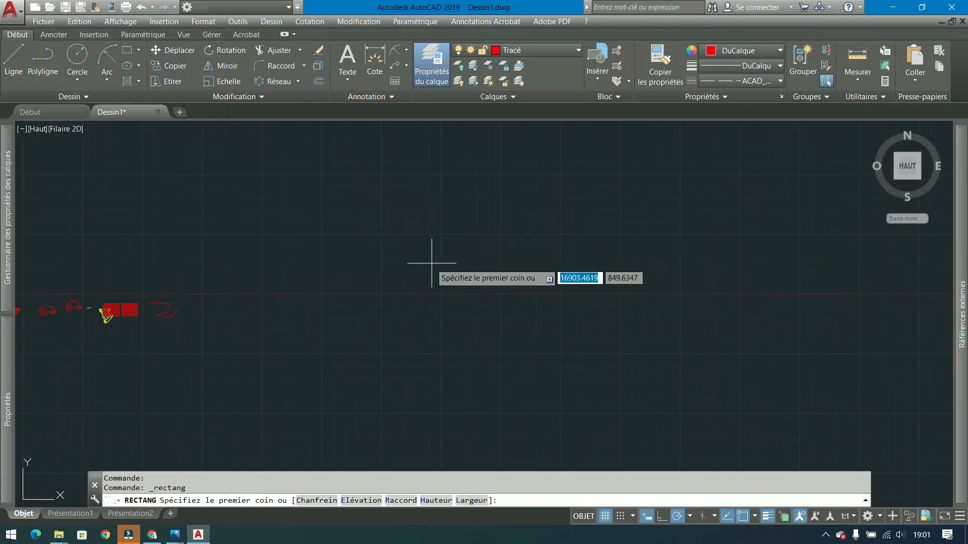
pyautogui.click(263, 210)
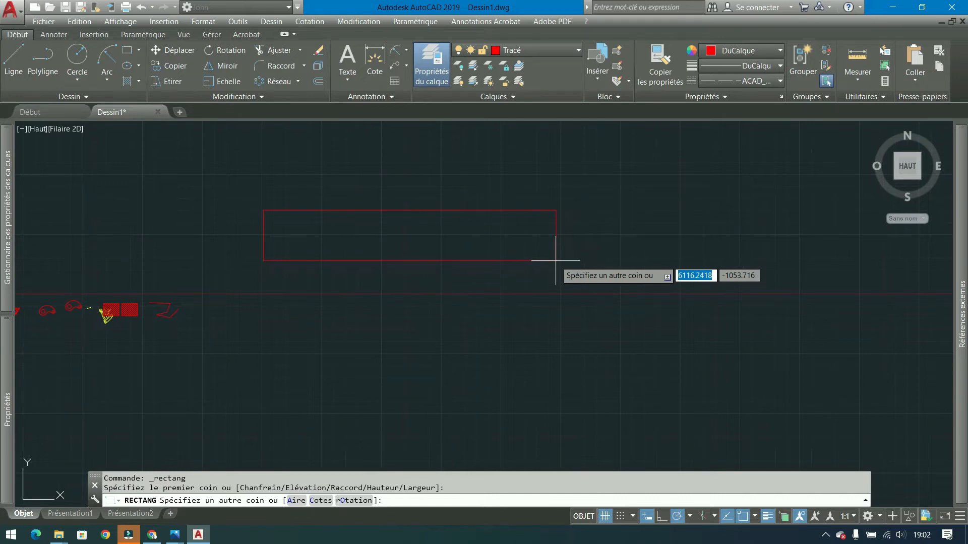
pyautogui.write('3000')
pyautogui.press('Tab')
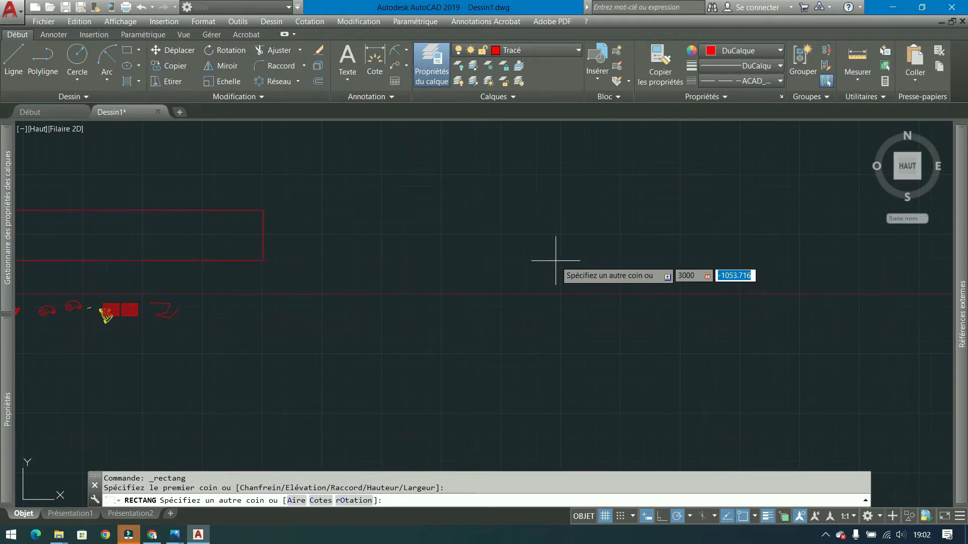
pyautogui.write('1000')
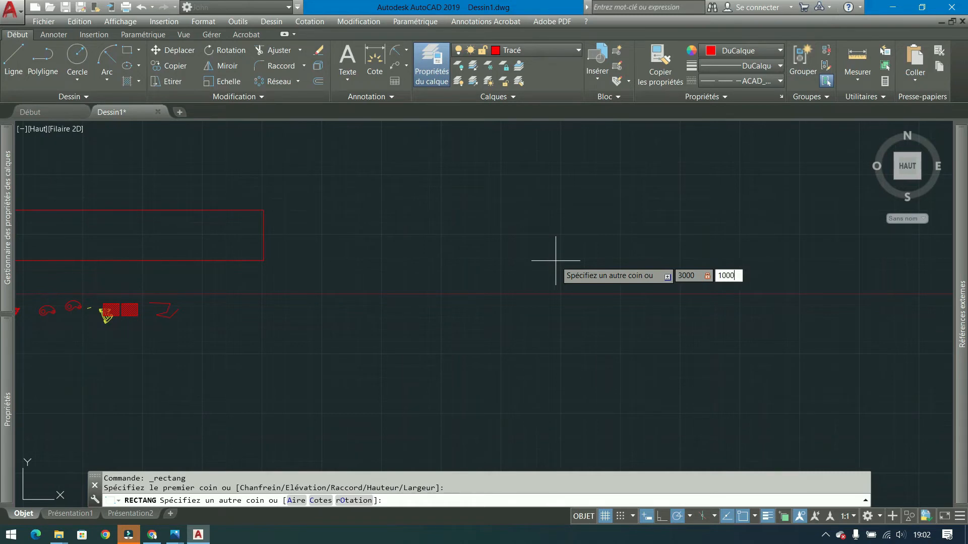
pyautogui.press('Return')
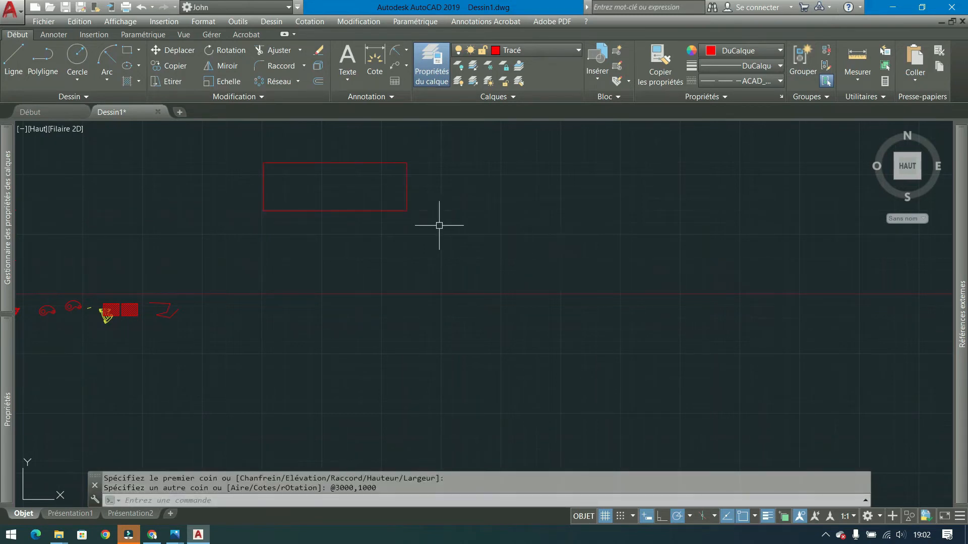
# - Set the linetype scale of the 3000 by 1000 rectangle to 0.001
pyautogui.scroll(5, 368, 151)
pyautogui.scroll(-2, 387, 173)
pyautogui.moveTo(459, 194); pyautogui.dragTo(510, 198, button='middle')
pyautogui.scroll(-2, 493, 225)
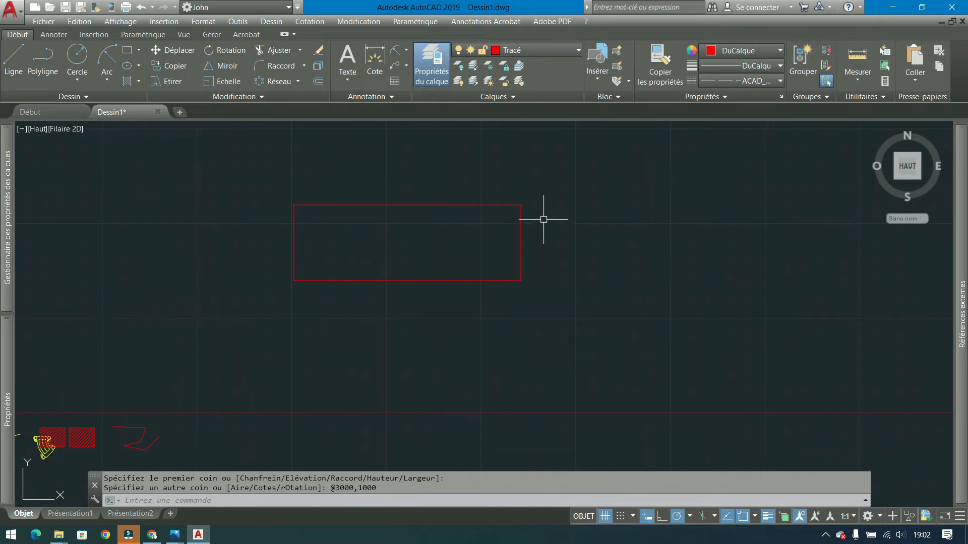
pyautogui.scroll(8, 488, 202)
pyautogui.scroll(-5, 492, 201)
pyautogui.moveTo(643, 287); pyautogui.dragTo(882, 299, button='middle')
pyautogui.click(662, 196)
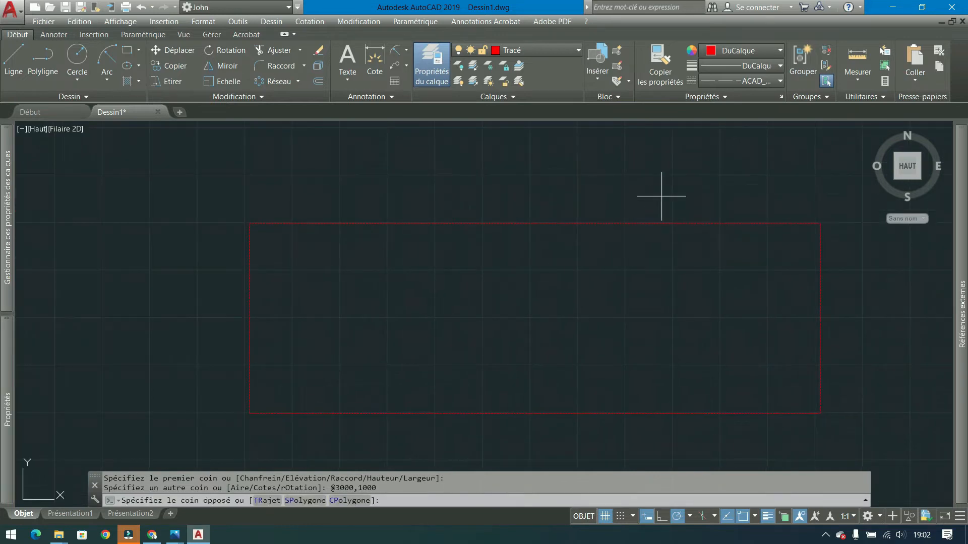
pyautogui.click(351, 281)
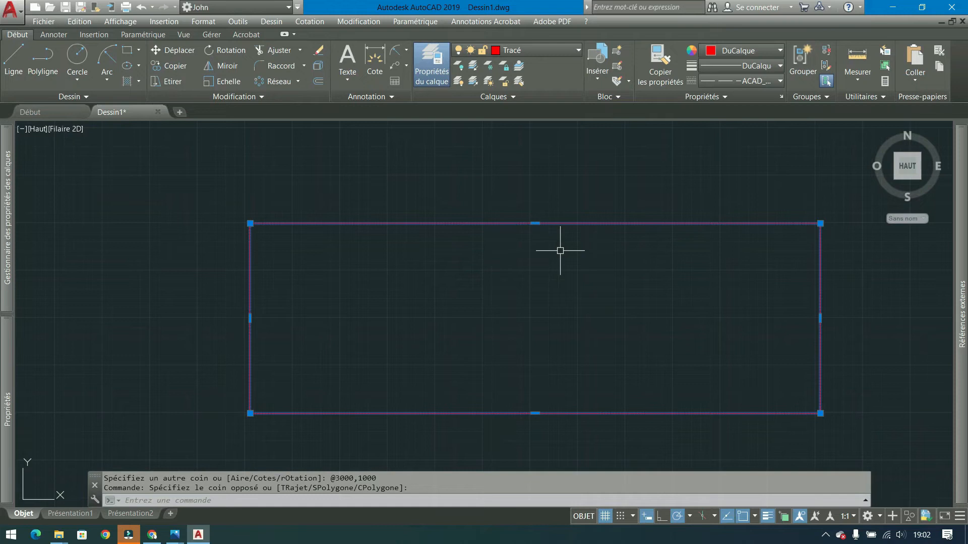
pyautogui.moveTo(2, 359)
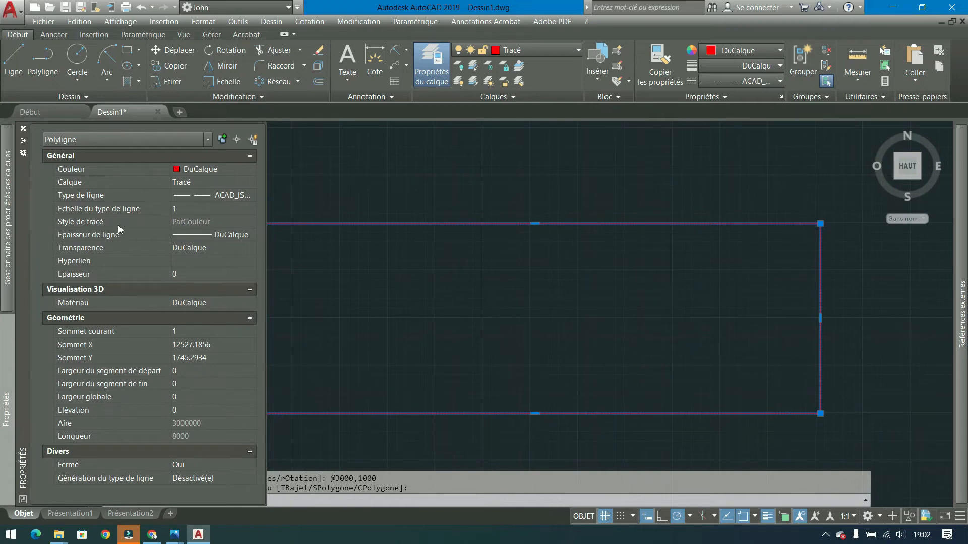
pyautogui.click(182, 210)
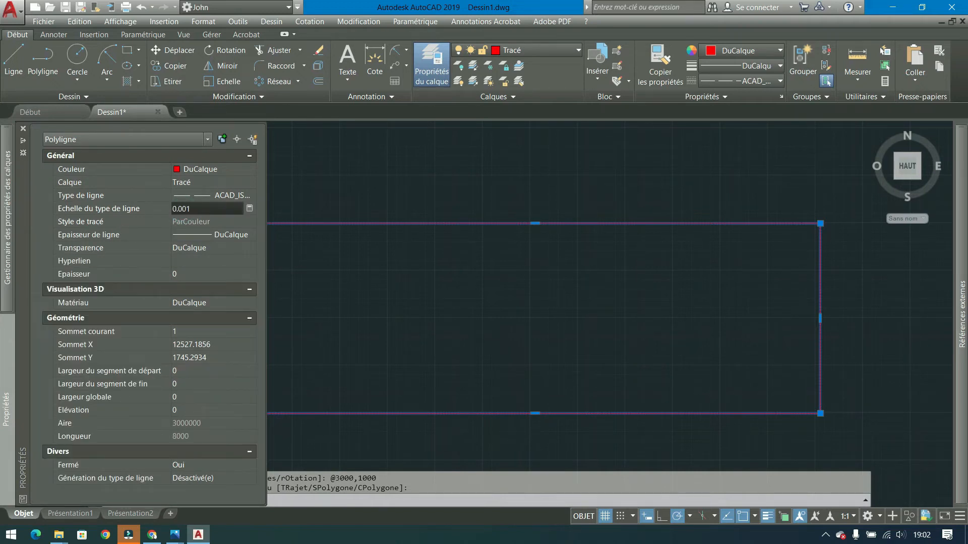
pyautogui.press('Return')
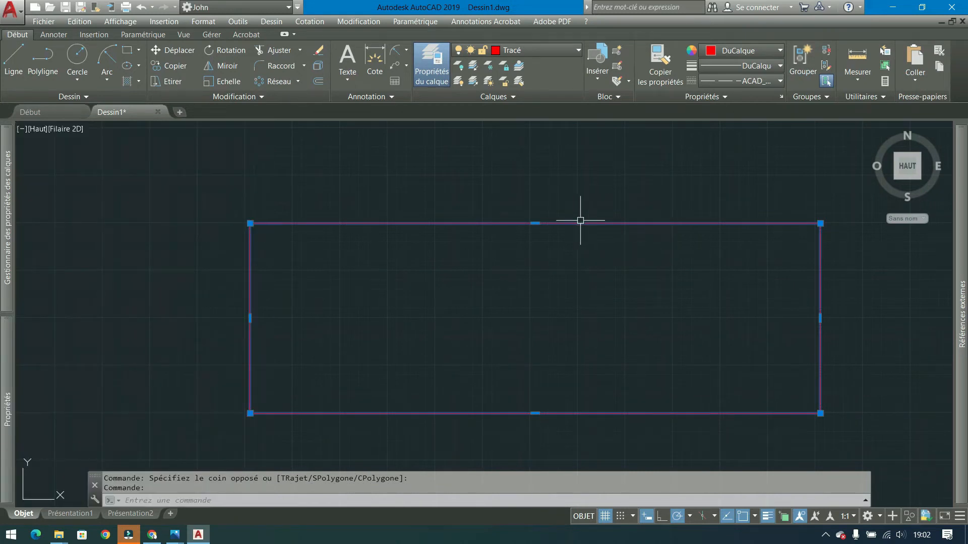
# - Examine the dash pattern on the rectangle's upper edge at very close zoom
pyautogui.scroll(2, 252, 220)
pyautogui.scroll(5, 251, 220)
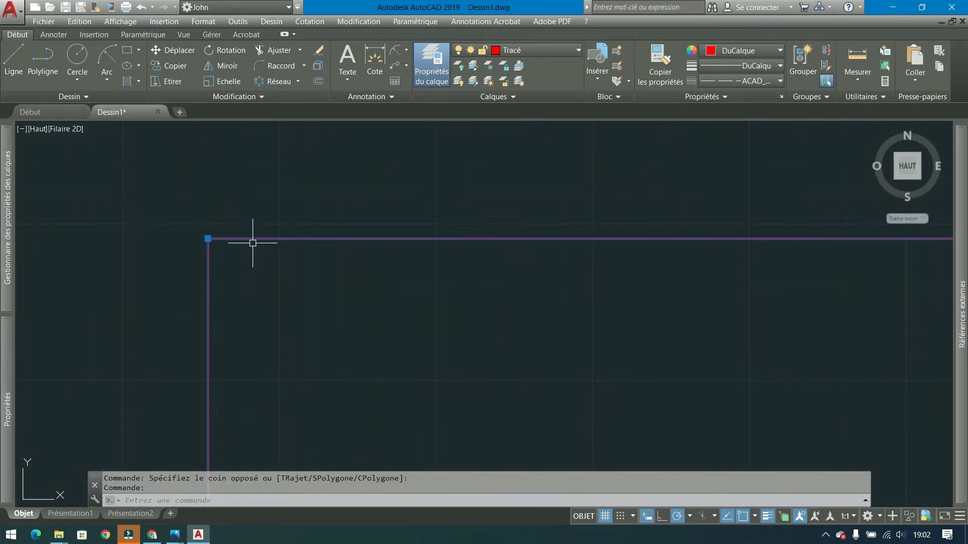
pyautogui.moveTo(280, 154); pyautogui.dragTo(335, 414, button='middle')
pyautogui.scroll(3, 328, 389)
pyautogui.scroll(7, 313, 309)
pyautogui.scroll(2, 325, 267)
pyautogui.moveTo(326, 240); pyautogui.dragTo(378, 449, button='middle')
pyautogui.scroll(2, 366, 343)
pyautogui.scroll(-2, 351, 302)
pyautogui.scroll(-5, 316, 305)
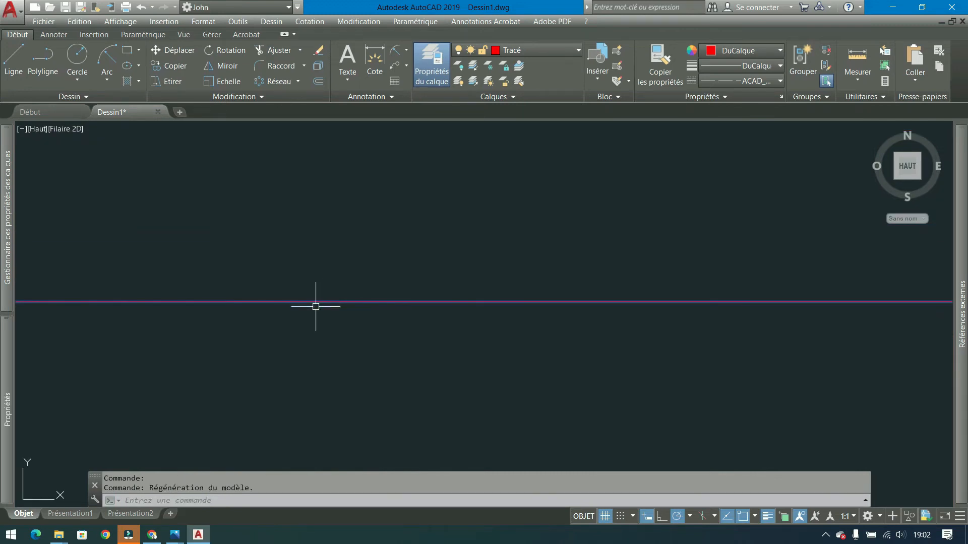
# - Set the linetype scale of the 3000 by 1000 rectangle to 0.01
pyautogui.moveTo(11, 393)
pyautogui.click(187, 208)
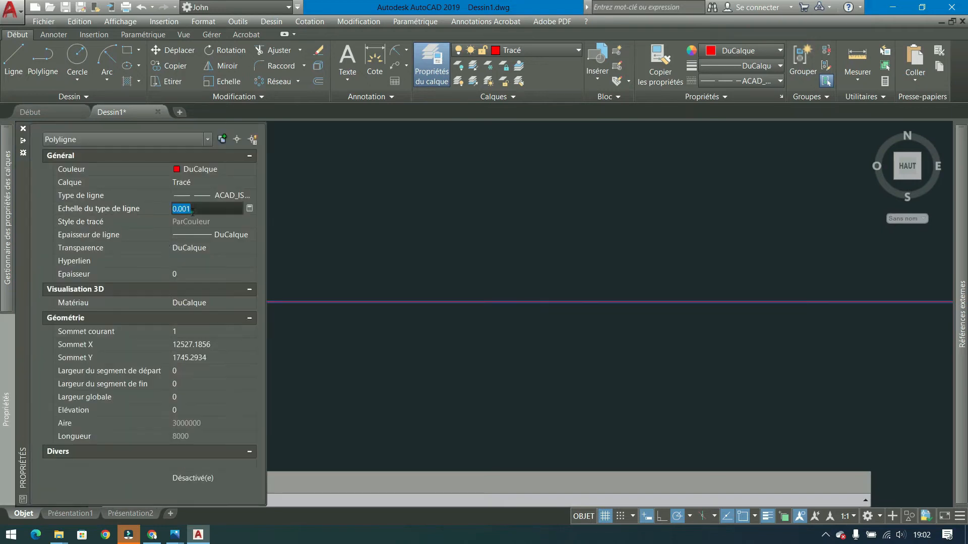
pyautogui.write('.01')
pyautogui.press('Return')
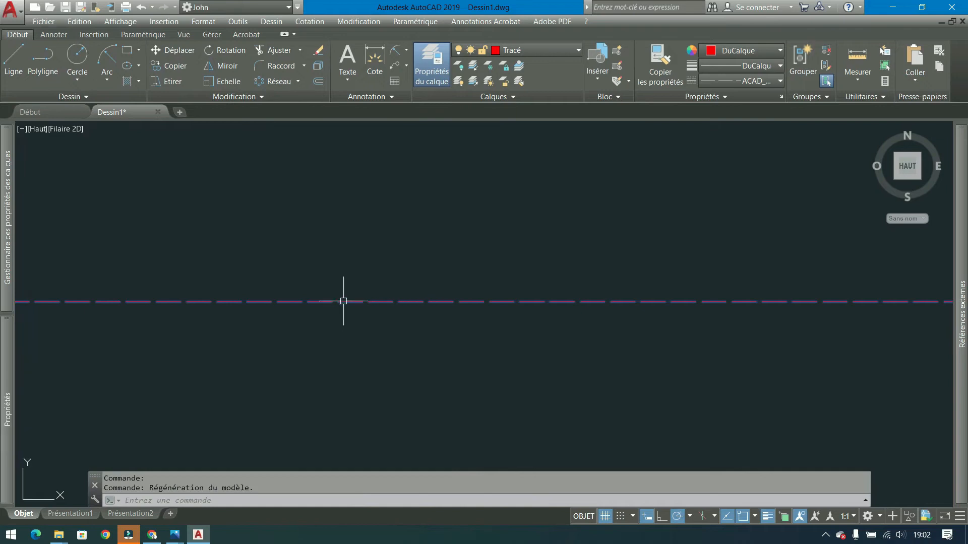
# - Set the linetype scale of the 3000 by 1000 rectangle to 10, with the whole rectangle in view
pyautogui.scroll(-4, 297, 287)
pyautogui.scroll(-5, 382, 322)
pyautogui.moveTo(456, 331); pyautogui.dragTo(229, 204, button='middle')
pyautogui.scroll(-8, 568, 298)
pyautogui.scroll(4, 356, 221)
pyautogui.moveTo(357, 220); pyautogui.dragTo(390, 246, button='middle')
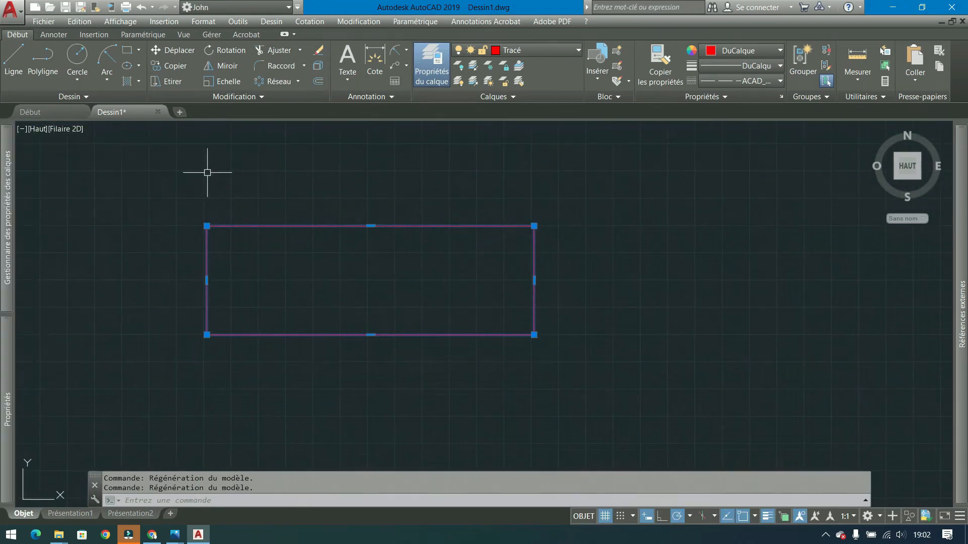
pyautogui.moveTo(7, 404)
pyautogui.click(186, 208)
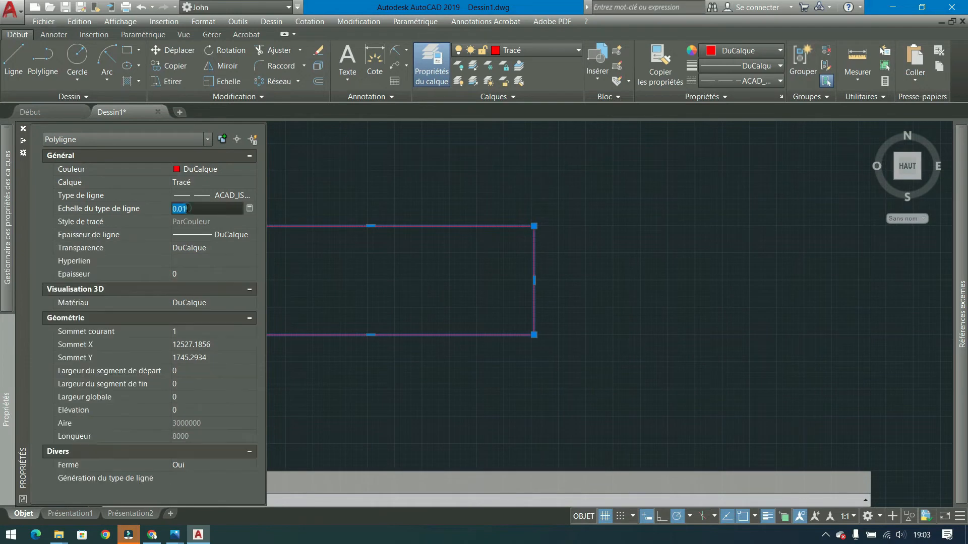
pyautogui.write('10')
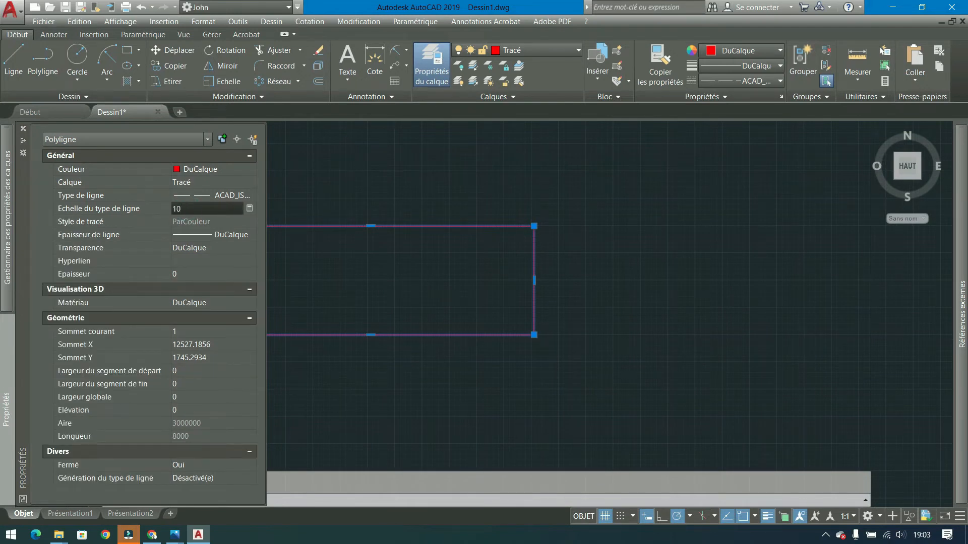
pyautogui.press('Return')
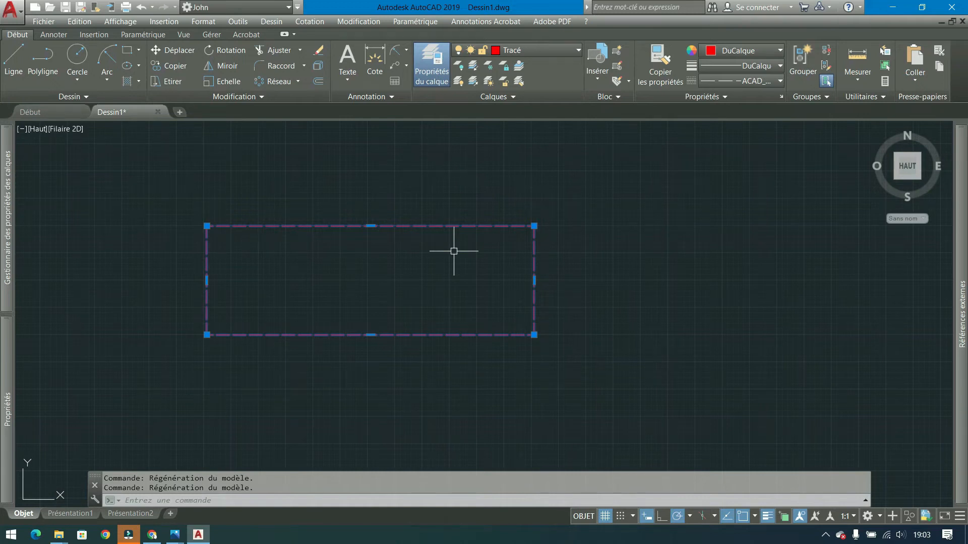
# - Delete the 3000 by 1000 rectangle from the drawing
pyautogui.press('Escape')
pyautogui.scroll(-5, 454, 250)
pyautogui.click(589, 168)
pyautogui.click(369, 257)
pyautogui.moveTo(644, 261); pyautogui.dragTo(480, 292, button='middle')
pyautogui.press('Delete')
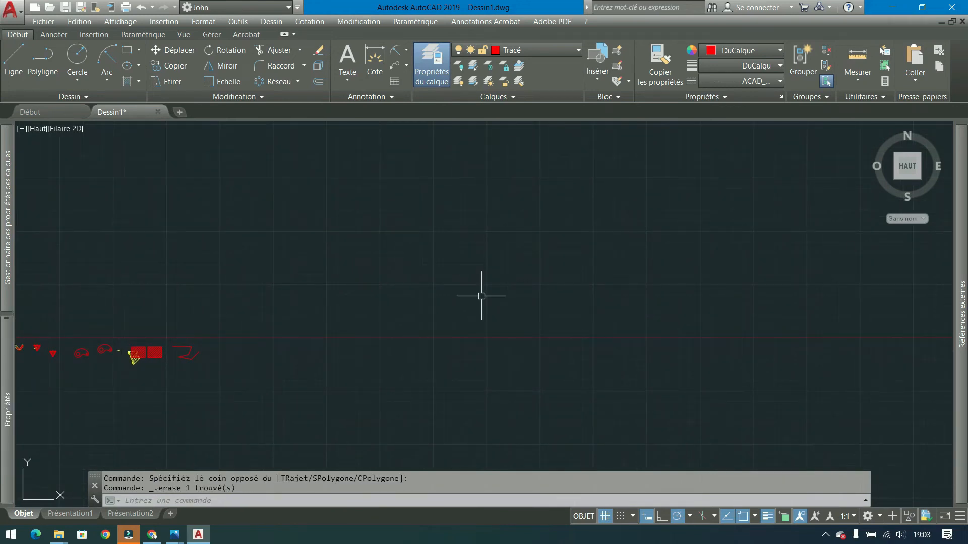
# - Switch to the image viewer showing the pipe elbow drawing Exercice 29.jpg
pyautogui.moveTo(175, 534)
pyautogui.click(177, 464)
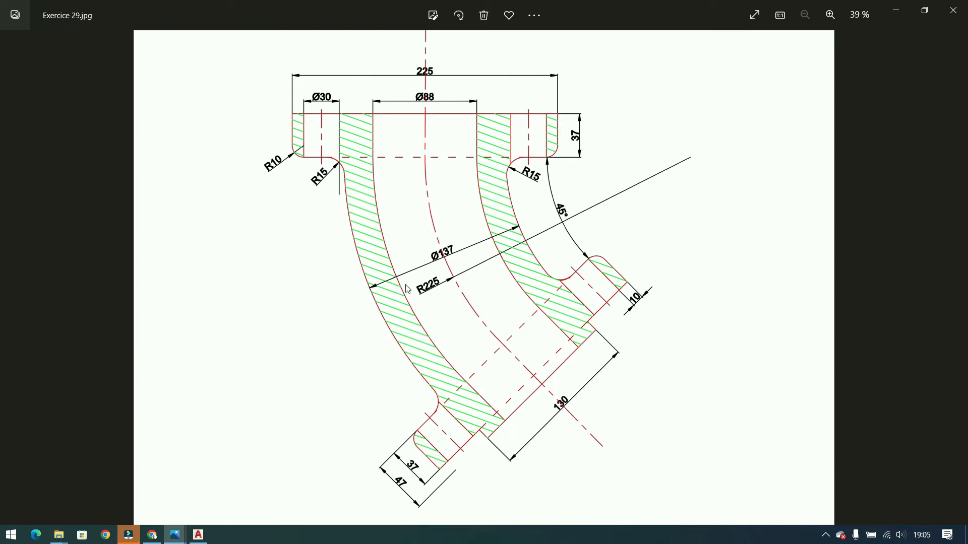
# - Switch to AutoCAD and draw a 225 by 37 rectangle for the upper flange on the Construction layer
pyautogui.click(192, 537)
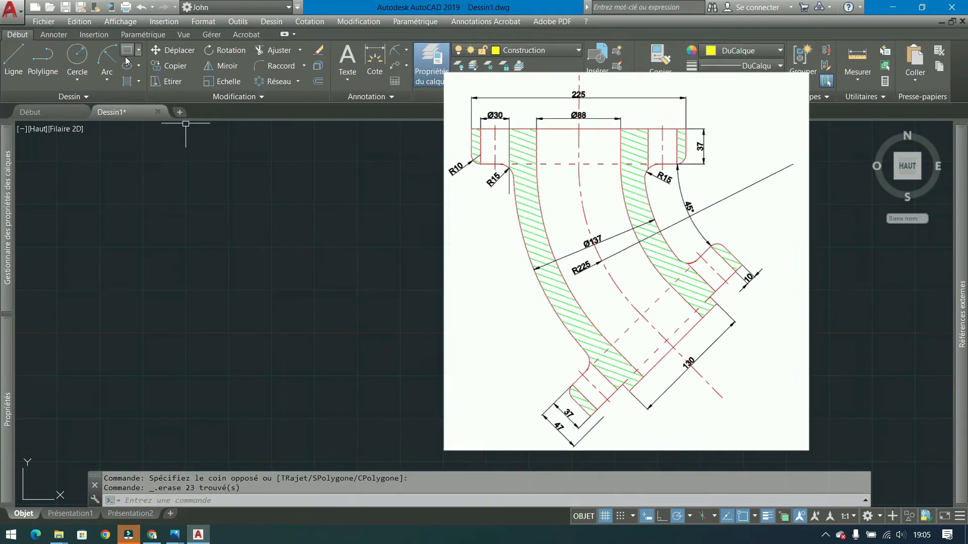
pyautogui.click(127, 50)
pyautogui.click(351, 185)
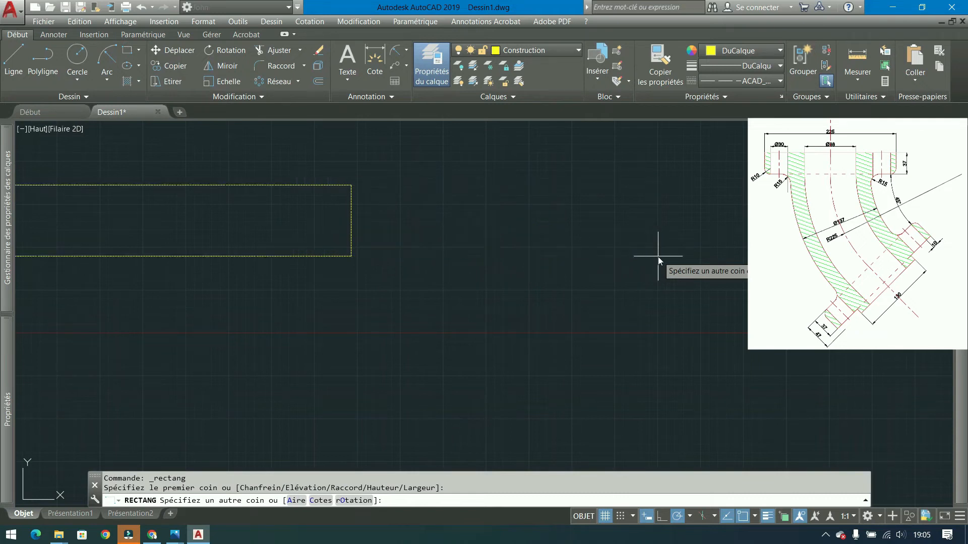
pyautogui.write('@225,37')
pyautogui.press('Return')
pyautogui.scroll(3, 363, 161)
pyautogui.scroll(4, 392, 200)
# - Set the linetype to DuCalque for both the flange rectangle and new objects
pyautogui.click(430, 233)
pyautogui.click(247, 309)
pyautogui.click(247, 308)
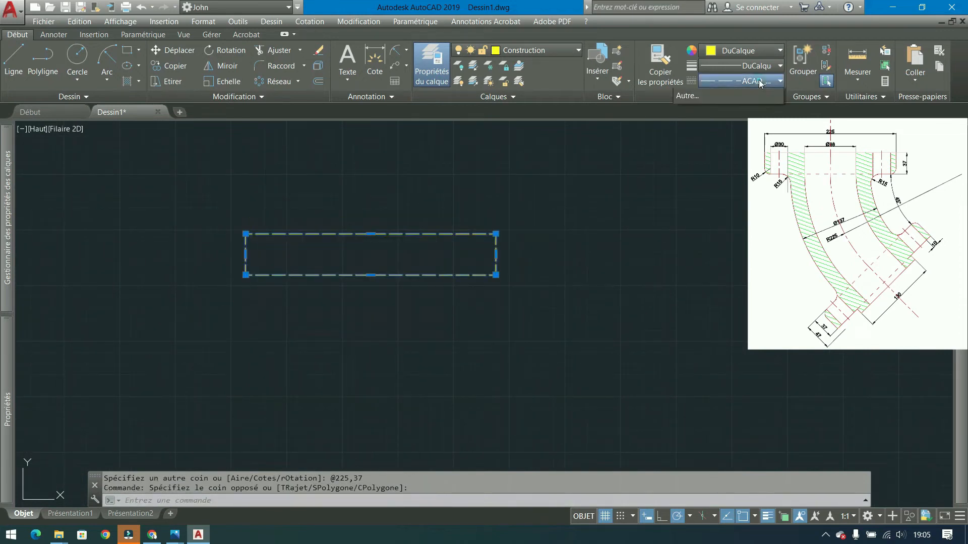
pyautogui.click(779, 81)
pyautogui.click(721, 99)
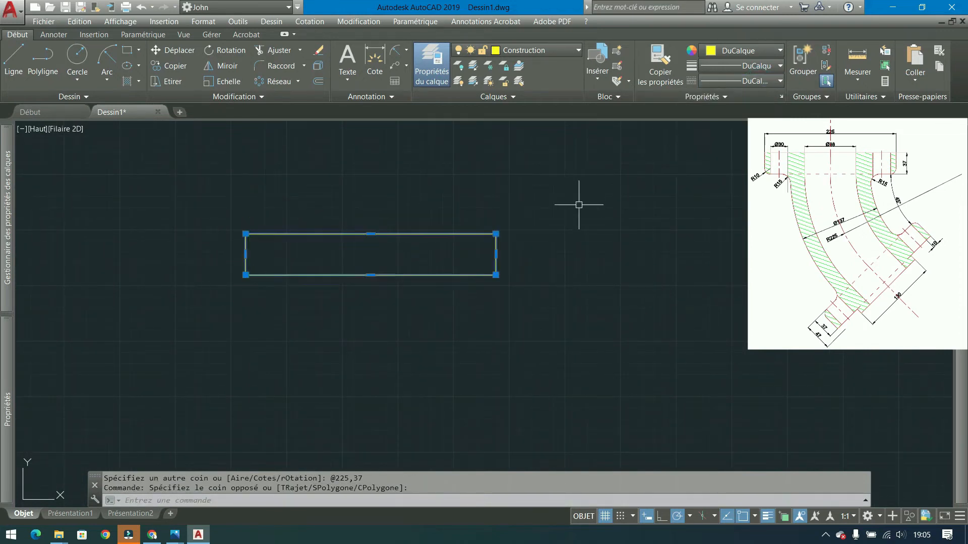
pyautogui.press('Escape')
pyautogui.press('Escape')
pyautogui.click(743, 81)
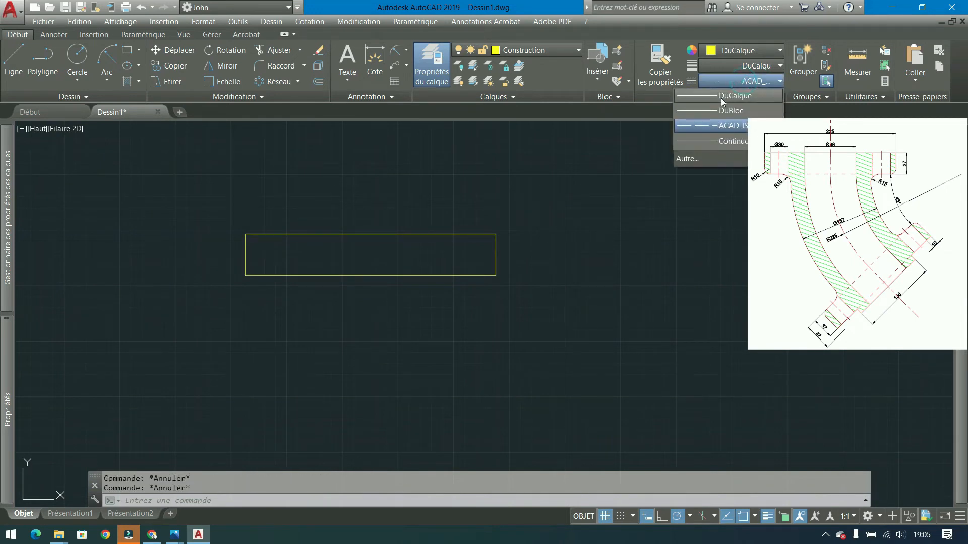
pyautogui.click(721, 97)
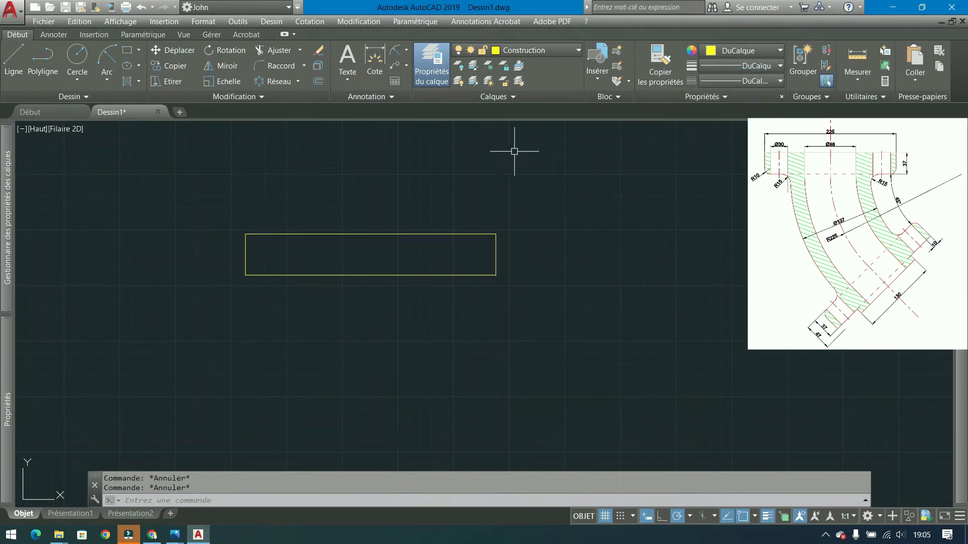
pyautogui.click(398, 235)
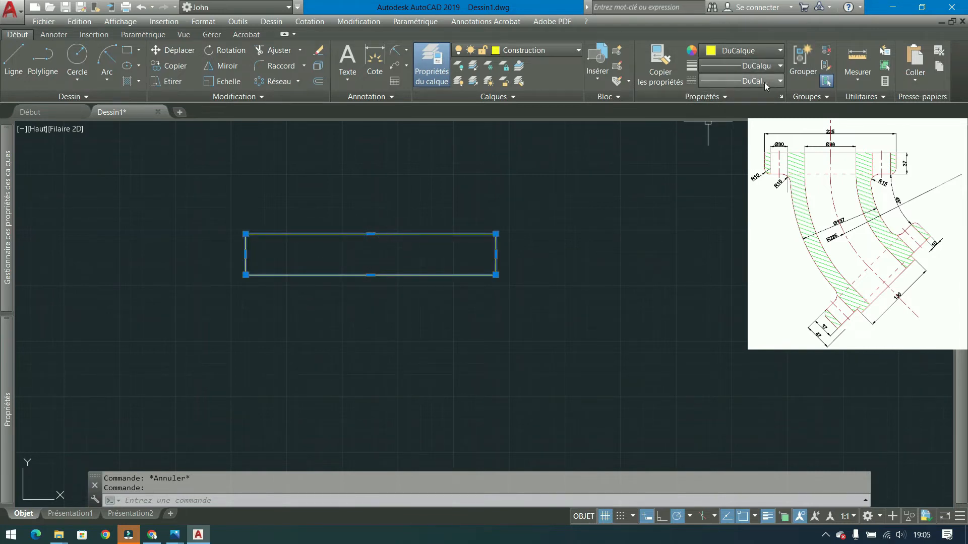
pyautogui.press('Escape')
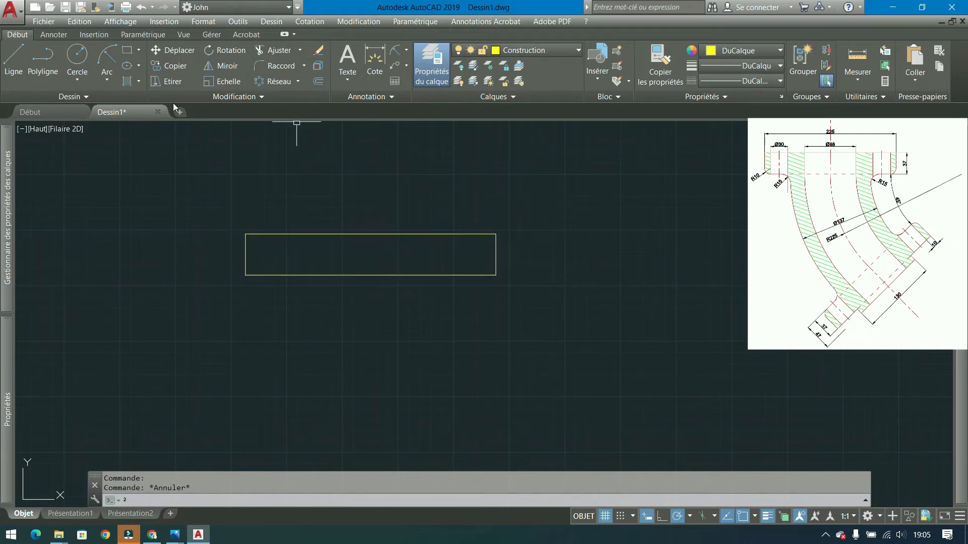
pyautogui.moveTo(349, 251); pyautogui.dragTo(363, 225, button='middle')
pyautogui.scroll(4, 303, 220)
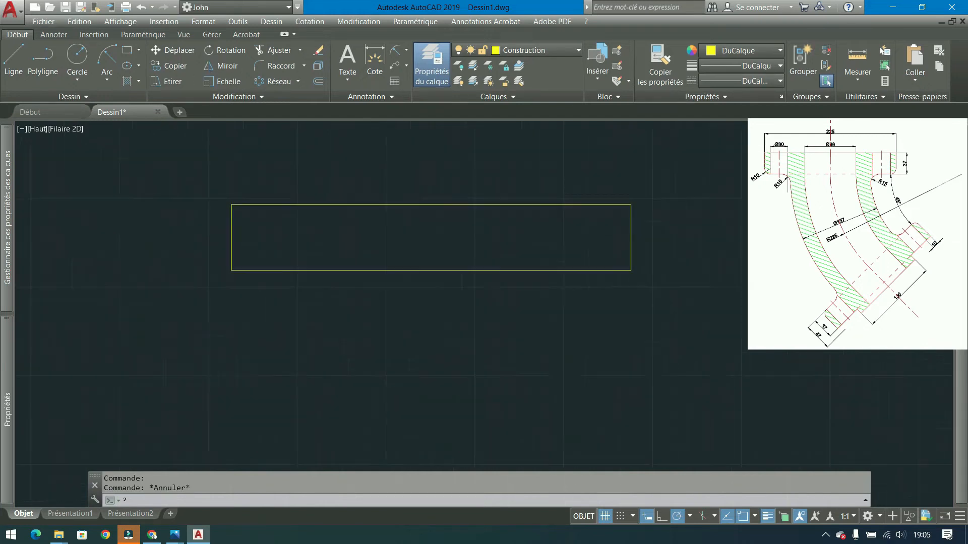
pyautogui.scroll(-2, 112, 167)
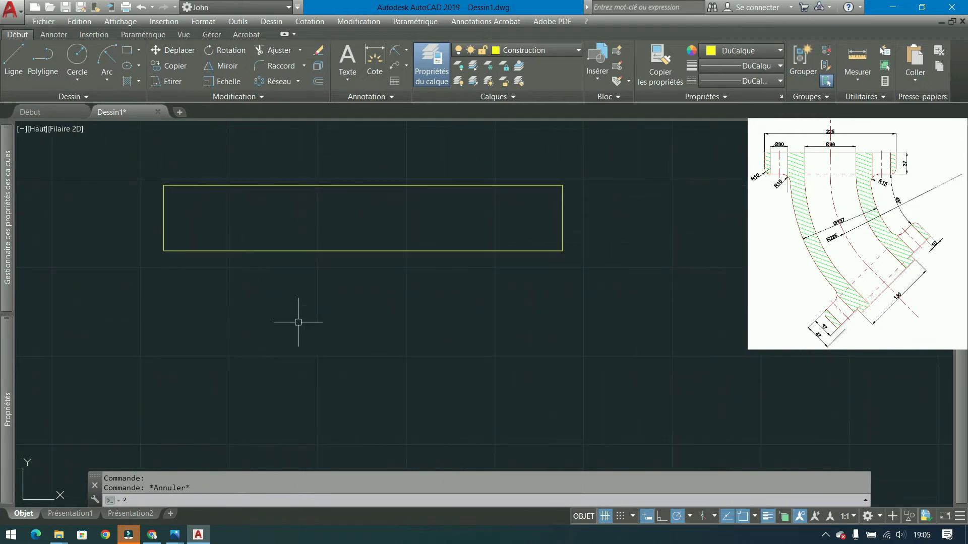
pyautogui.scroll(-3, 453, 378)
pyautogui.scroll(4, 406, 411)
pyautogui.moveTo(384, 259); pyautogui.dragTo(342, 313, button='middle')
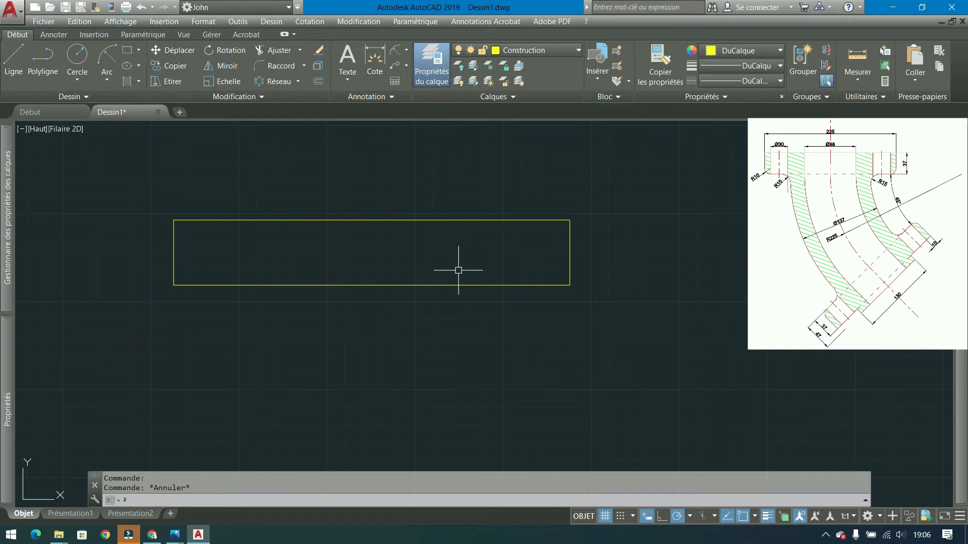
# - Fillet the two lower corners of the flange rectangle with a radius of 10
pyautogui.click(274, 65)
pyautogui.write('r')
pyautogui.press('Return')
pyautogui.write('10')
pyautogui.press('Return')
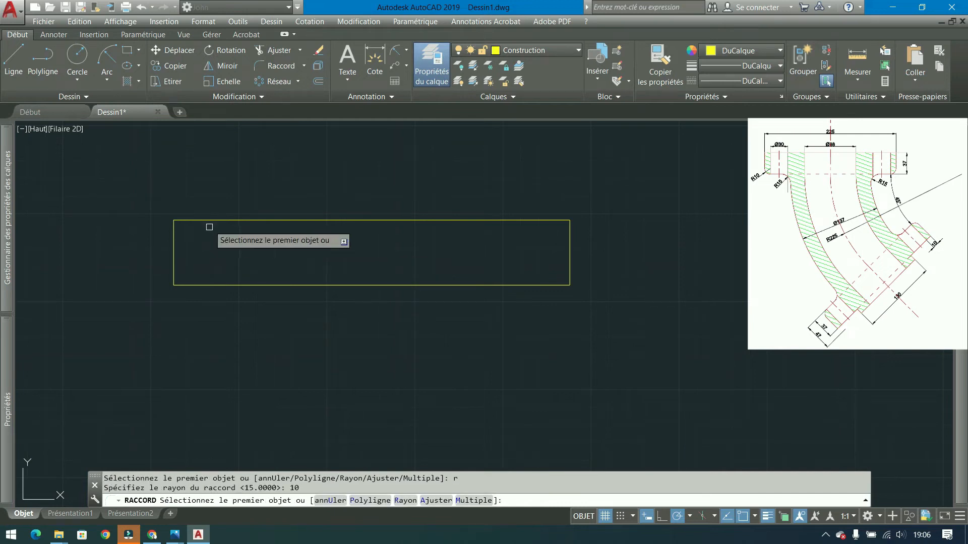
pyautogui.click(174, 258)
pyautogui.click(197, 285)
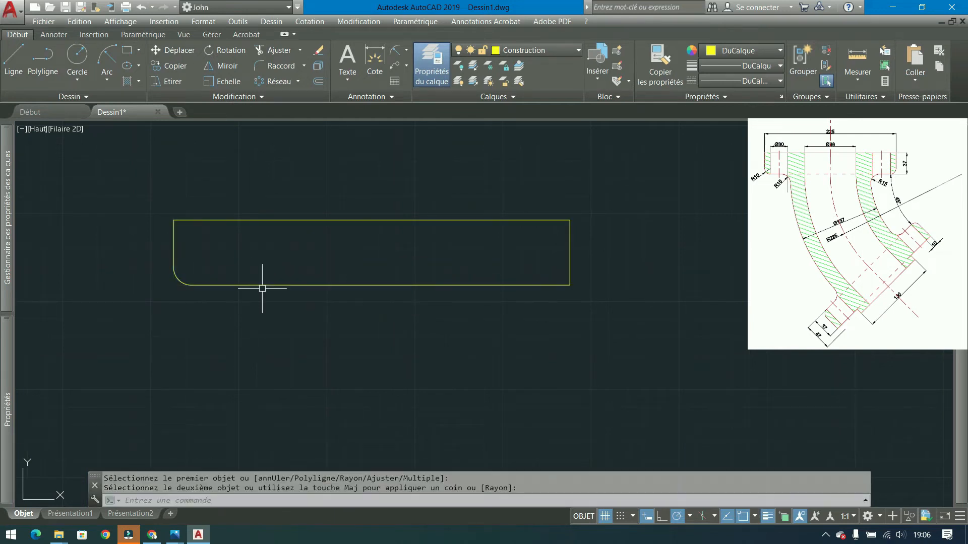
pyautogui.press('Return')
pyautogui.click(552, 285)
pyautogui.click(568, 267)
# - Mirror the filleted flange across a horizontal line along its lower edge, keeping the source object
pyautogui.click(371, 255)
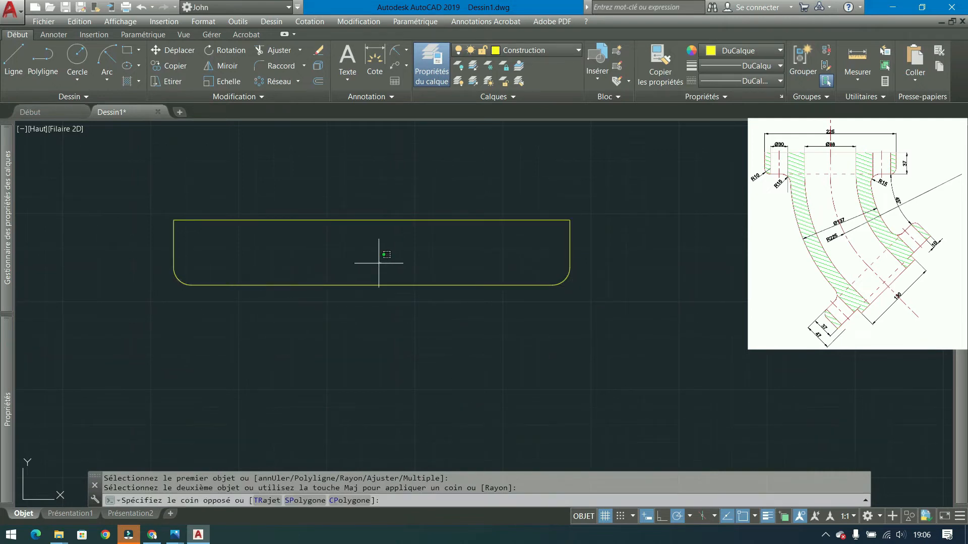
pyautogui.click(244, 318)
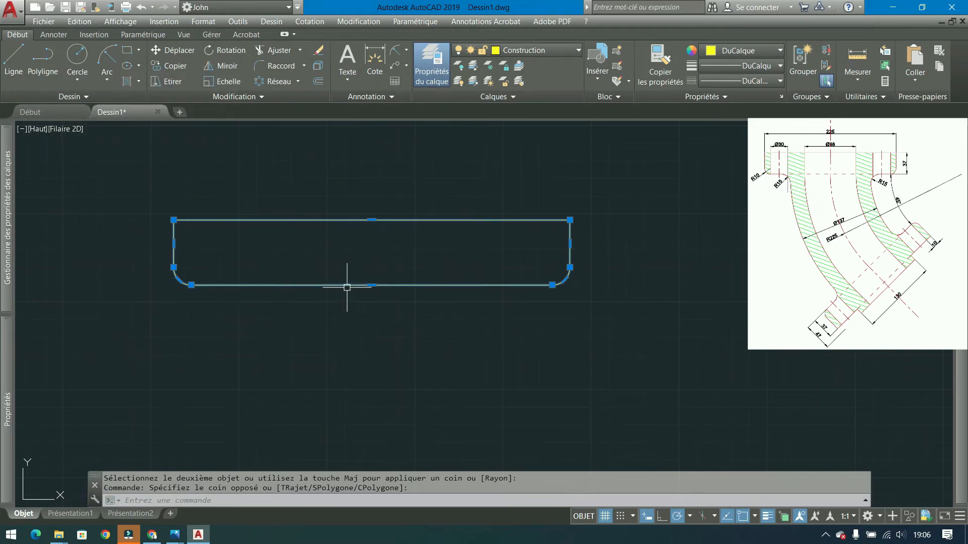
pyautogui.click(225, 66)
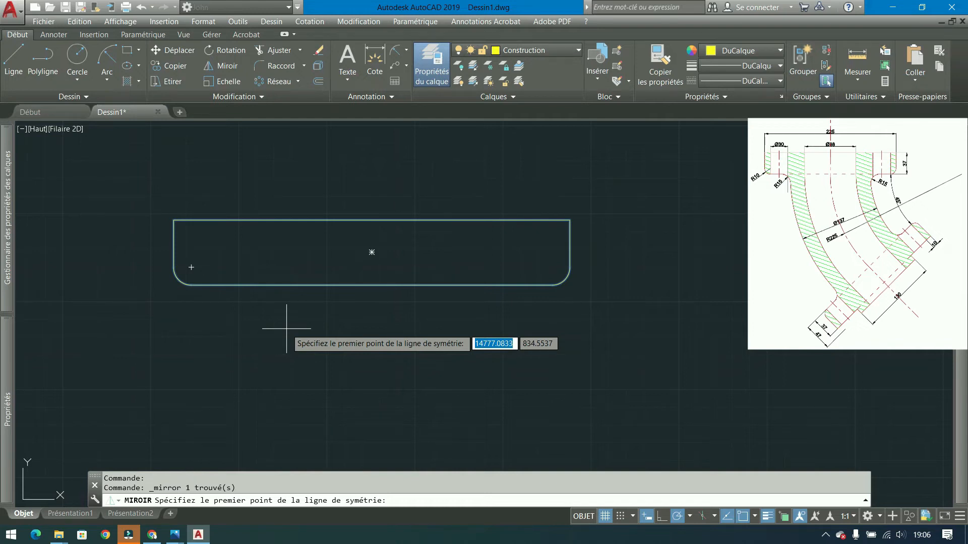
pyautogui.click(363, 288)
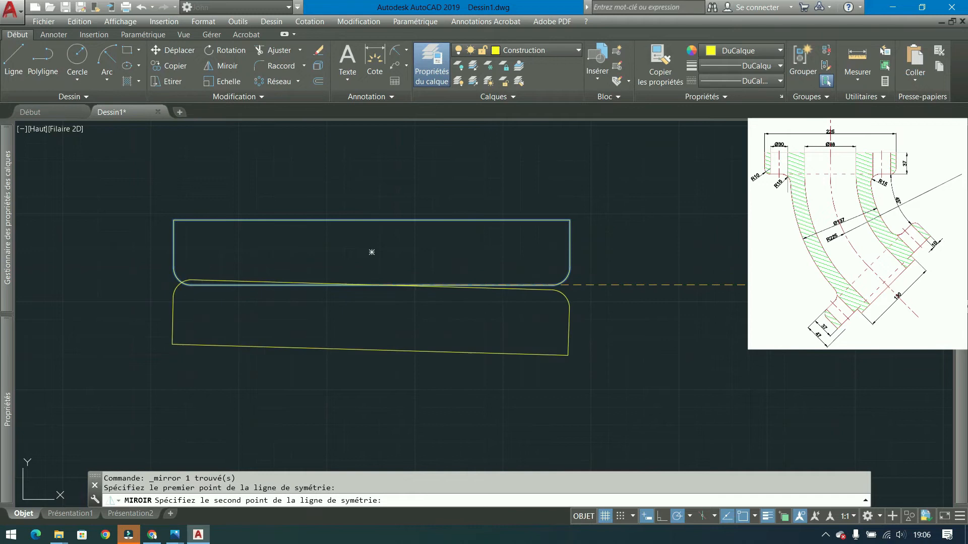
pyautogui.press('F8')
pyautogui.click(781, 292)
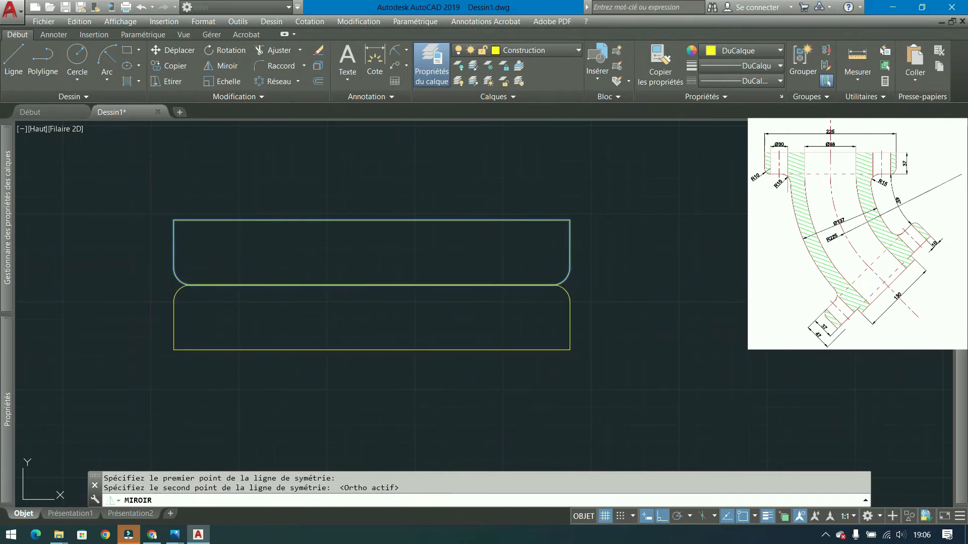
pyautogui.press('Return')
pyautogui.moveTo(606, 303); pyautogui.dragTo(677, 248, button='middle')
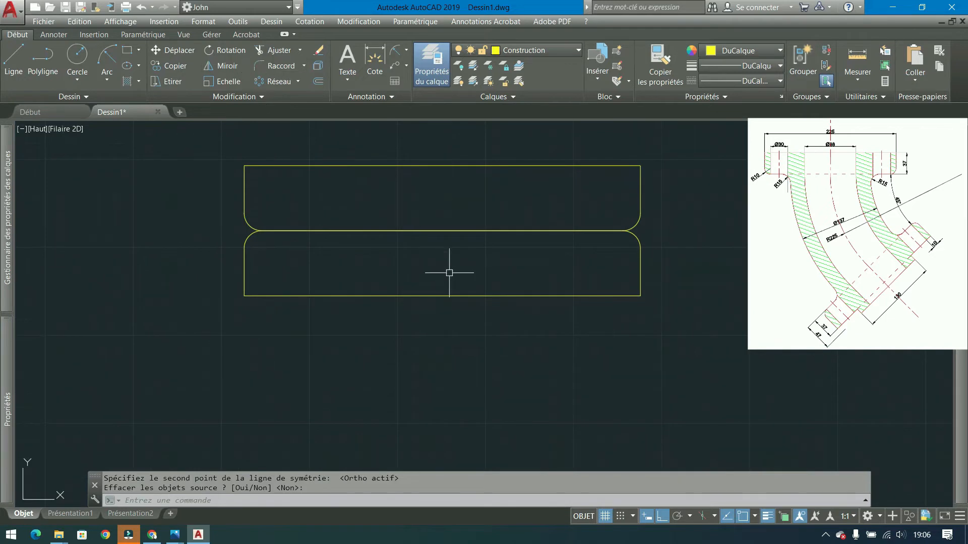
# - Rotate the mirrored flange freehand to a slant around a base point beside it, with ortho mode off
pyautogui.click(129, 50)
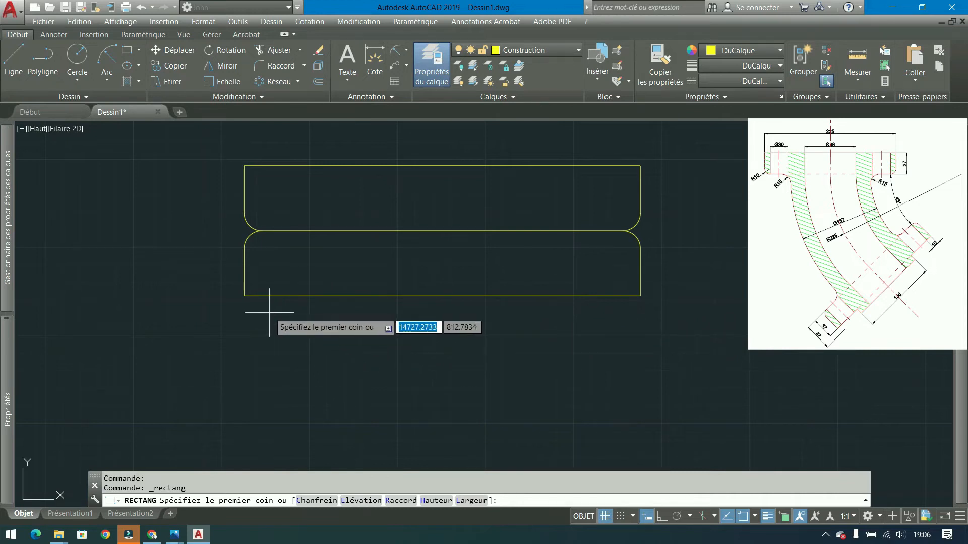
pyautogui.press('Escape')
pyautogui.scroll(-2, 265, 307)
pyautogui.click(378, 286)
pyautogui.click(335, 304)
pyautogui.click(229, 55)
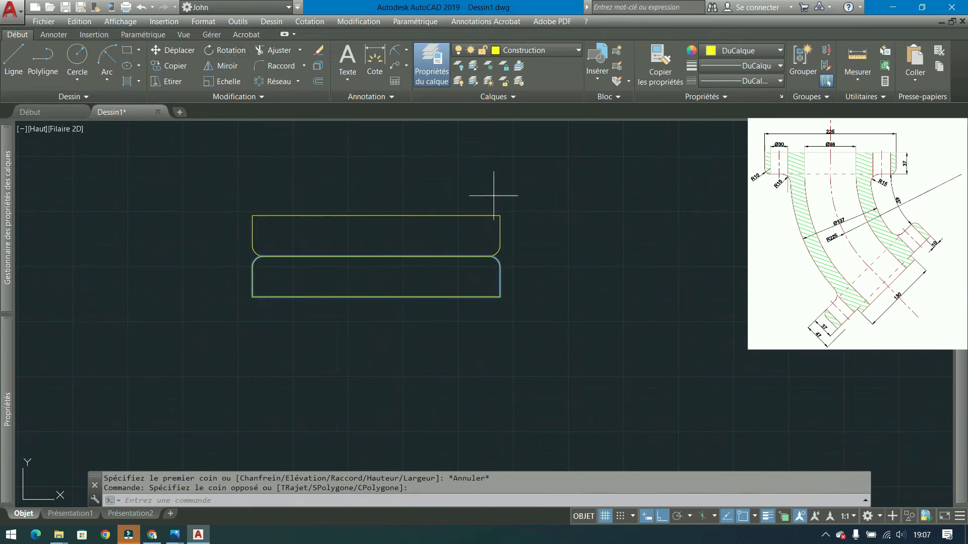
pyautogui.click(625, 311)
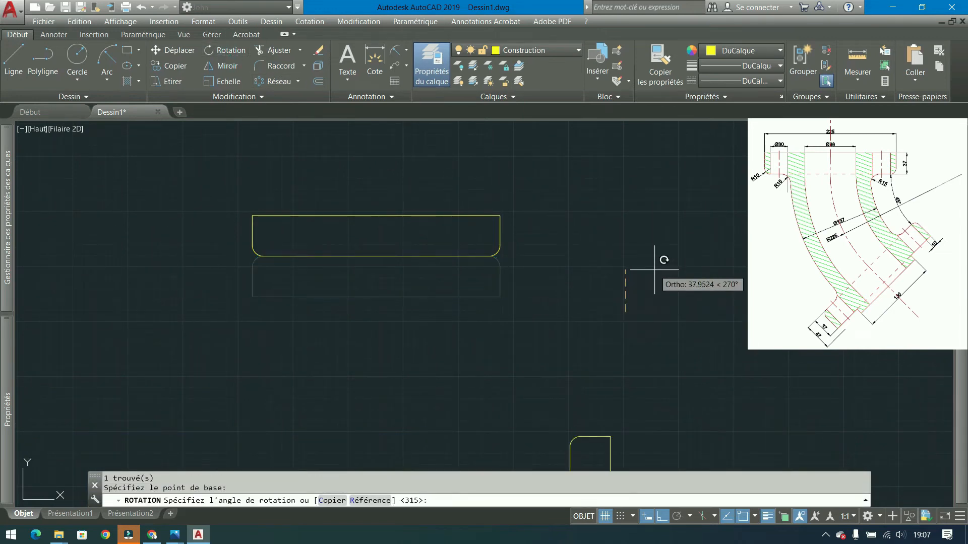
pyautogui.press('F8')
pyautogui.click(671, 273)
# - Place the coordinate system origin on the slanted flange's lowest corner and align its X axis with the long straight edge
pyautogui.moveTo(588, 302); pyautogui.dragTo(588, 219, button='middle')
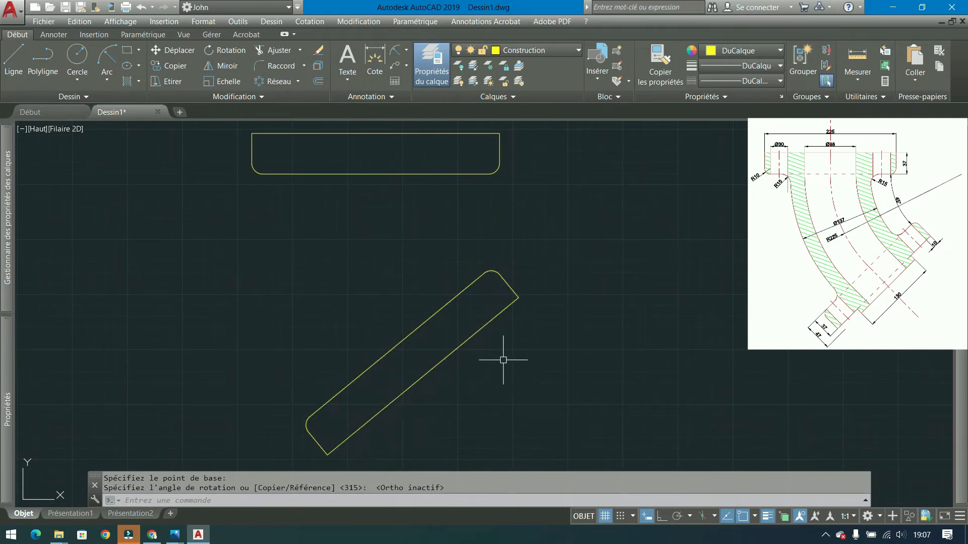
pyautogui.scroll(1, 397, 456)
pyautogui.moveTo(367, 450); pyautogui.dragTo(306, 409, button='middle')
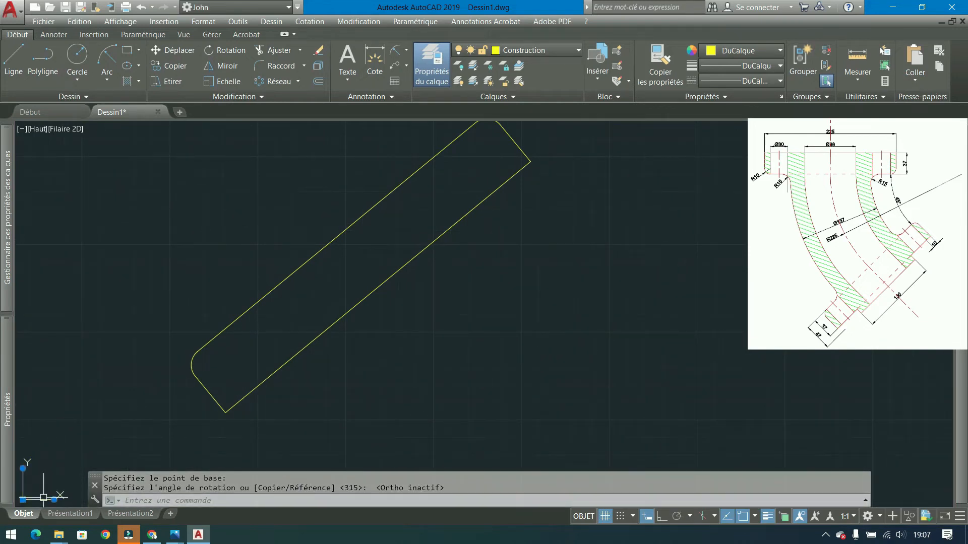
pyautogui.click(23, 499)
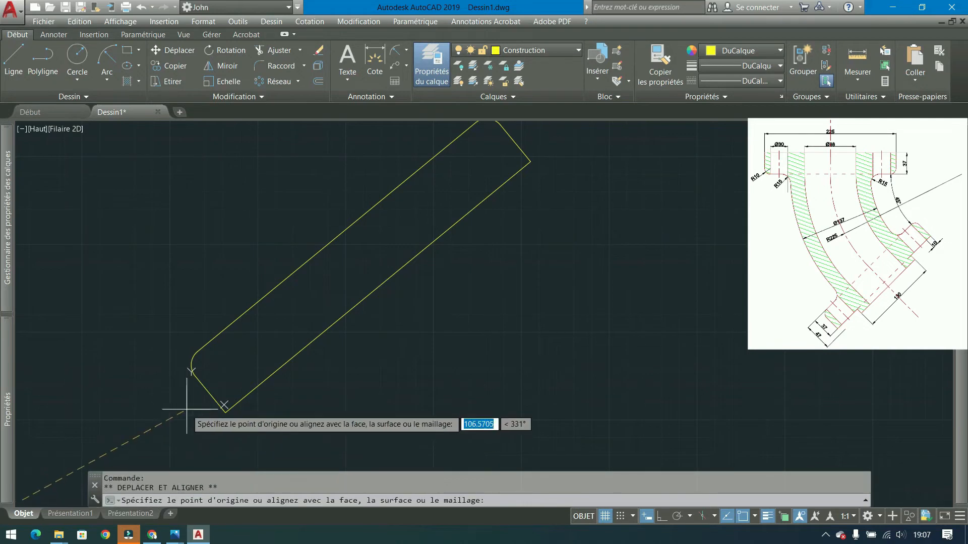
pyautogui.click(225, 412)
pyautogui.click(246, 414)
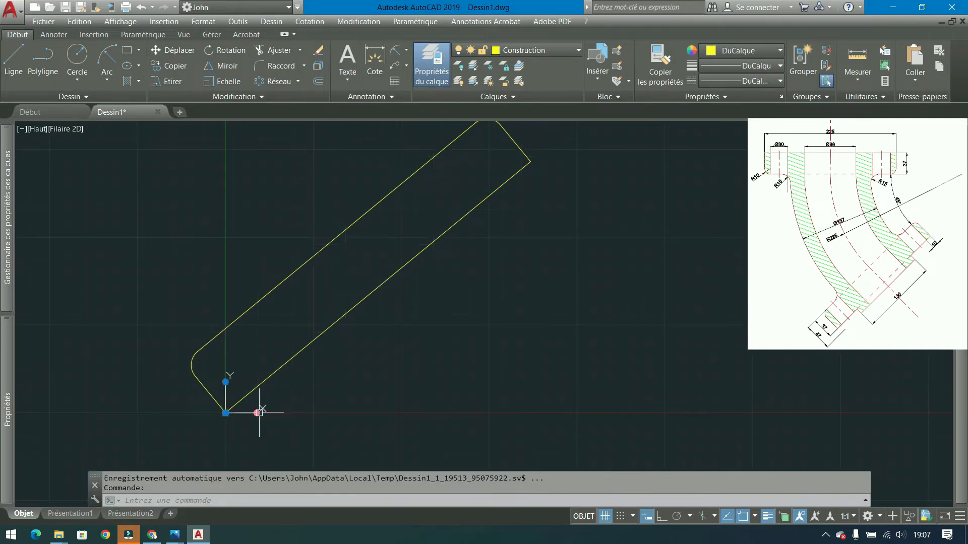
pyautogui.click(258, 413)
pyautogui.click(361, 302)
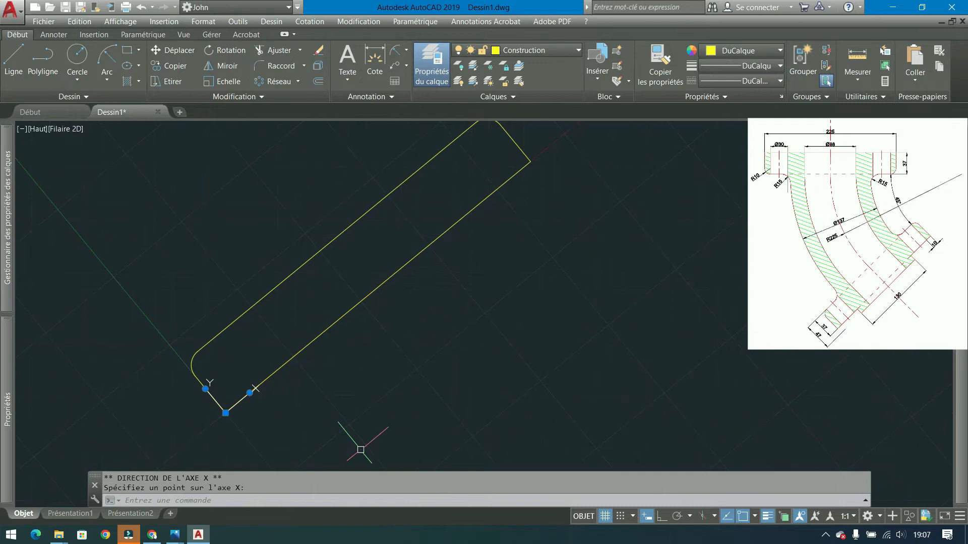
# - Draw a freehand rectangle parallel to the slanted flange and move it by its edge midpoint onto the midpoint of the flange's lower edge
pyautogui.click(127, 50)
pyautogui.click(403, 415)
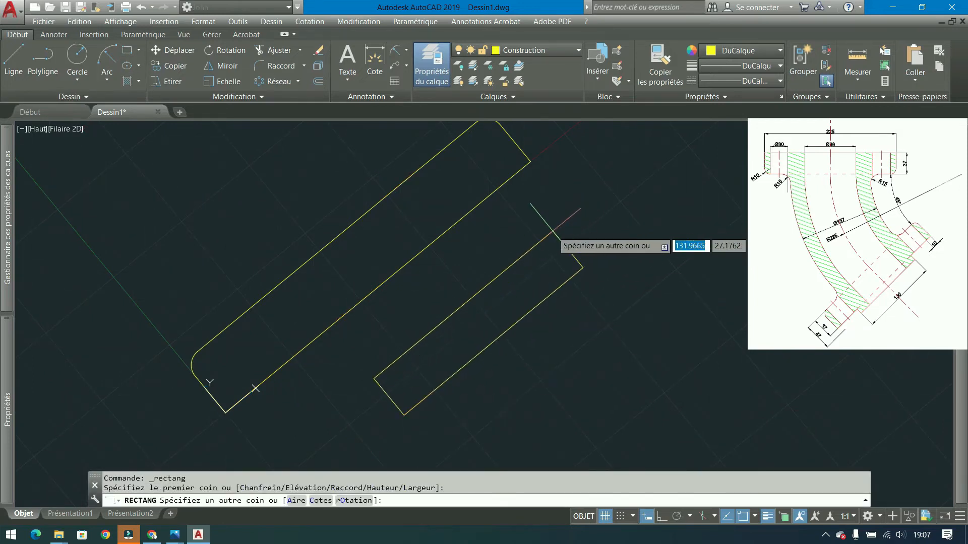
pyautogui.click(567, 243)
pyautogui.click(579, 312)
pyautogui.click(443, 292)
pyautogui.click(177, 51)
pyautogui.click(474, 319)
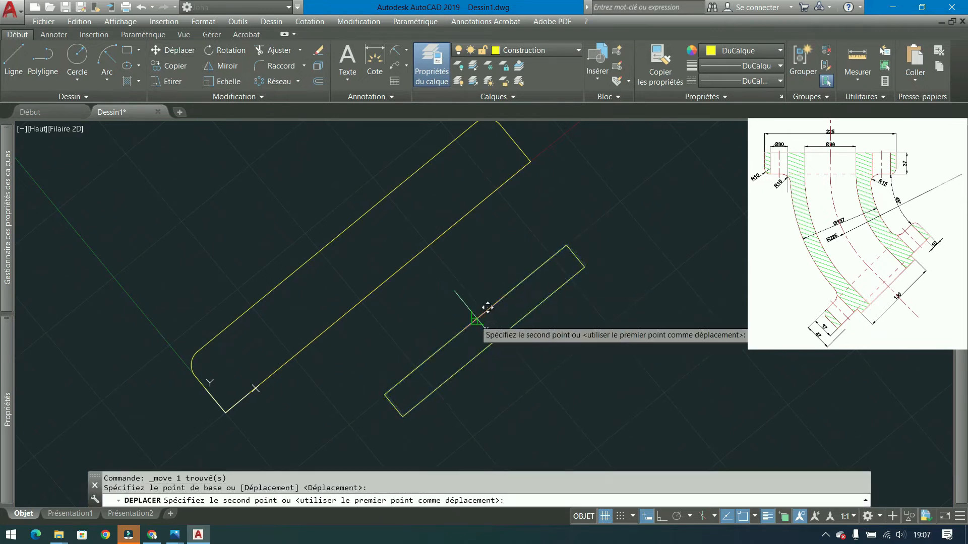
pyautogui.click(376, 288)
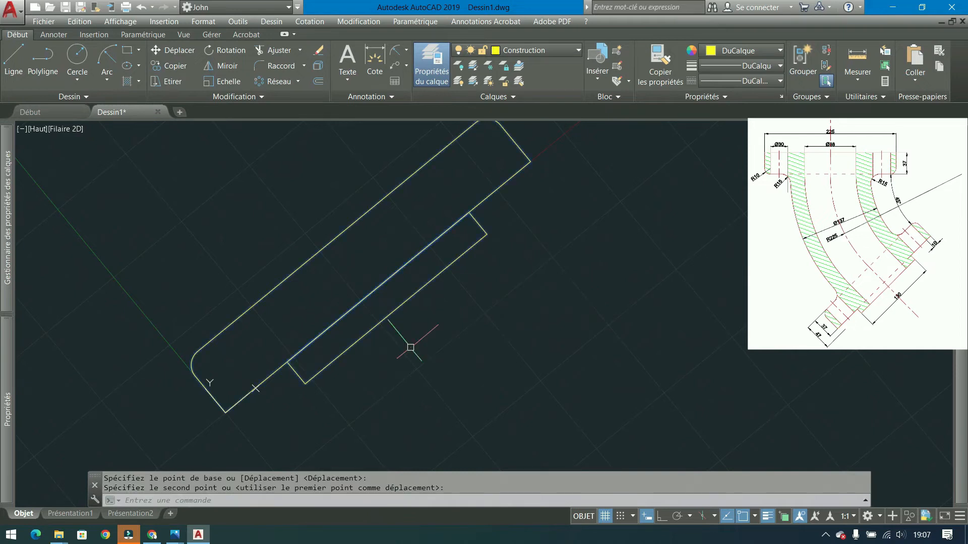
# - Undo the added rectangle and its move, the coordinate system alignment and the rotation of the mirrored flange
pyautogui.hotkey('ctrl', 'z')
pyautogui.hotkey('ctrl', 'z')
pyautogui.hotkey('ctrl', 'z')
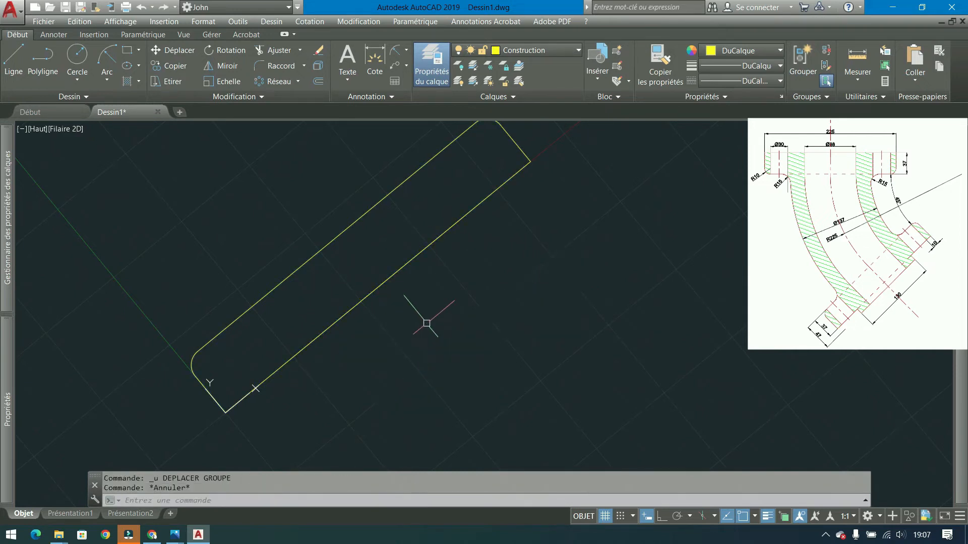
pyautogui.hotkey('ctrl', 'z')
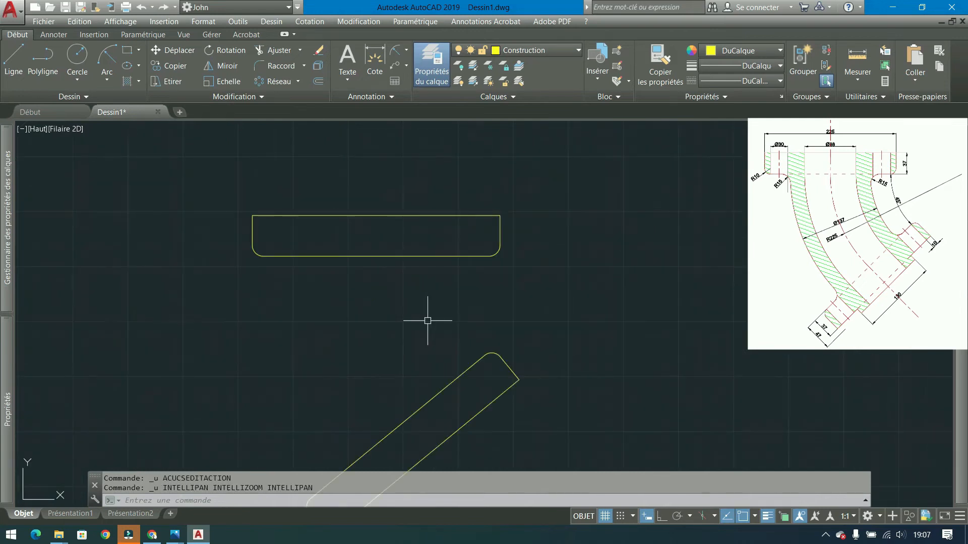
pyautogui.hotkey('ctrl', 'z')
pyautogui.hotkey('ctrl', 'z')
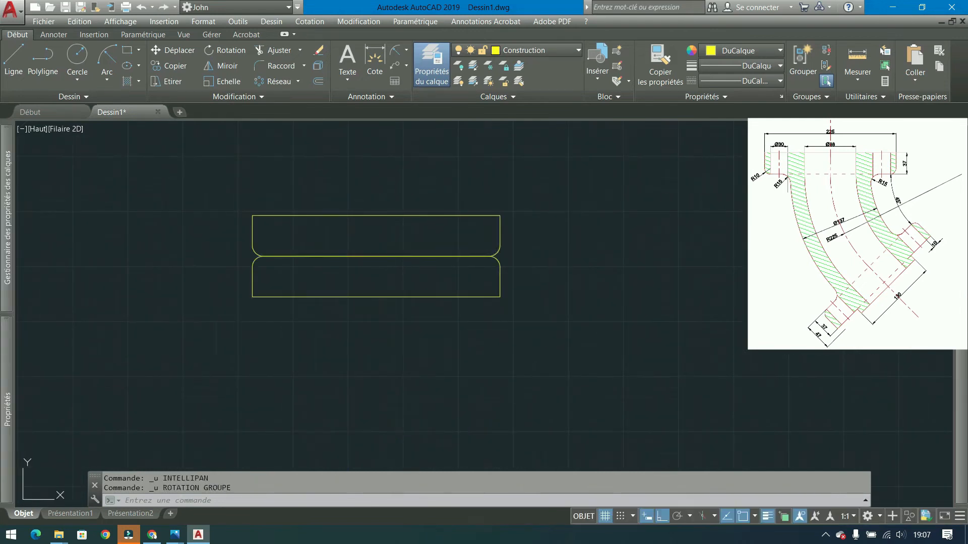
pyautogui.scroll(4, 356, 264)
pyautogui.moveTo(395, 265); pyautogui.dragTo(391, 275, button='middle')
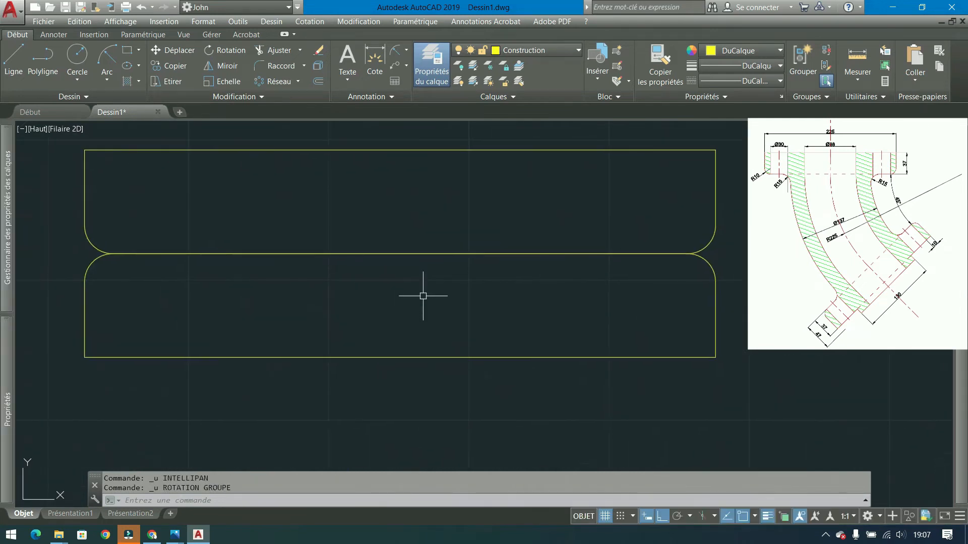
pyautogui.scroll(-2, 408, 267)
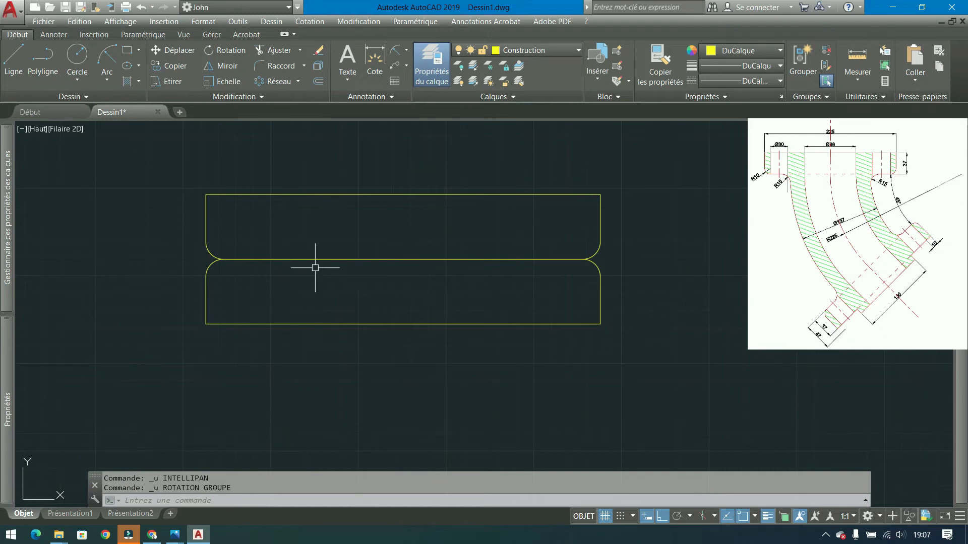
# - Draw a rectangle 130 wide and 10 high in the free space below the two flanges
pyautogui.click(127, 50)
pyautogui.click(277, 389)
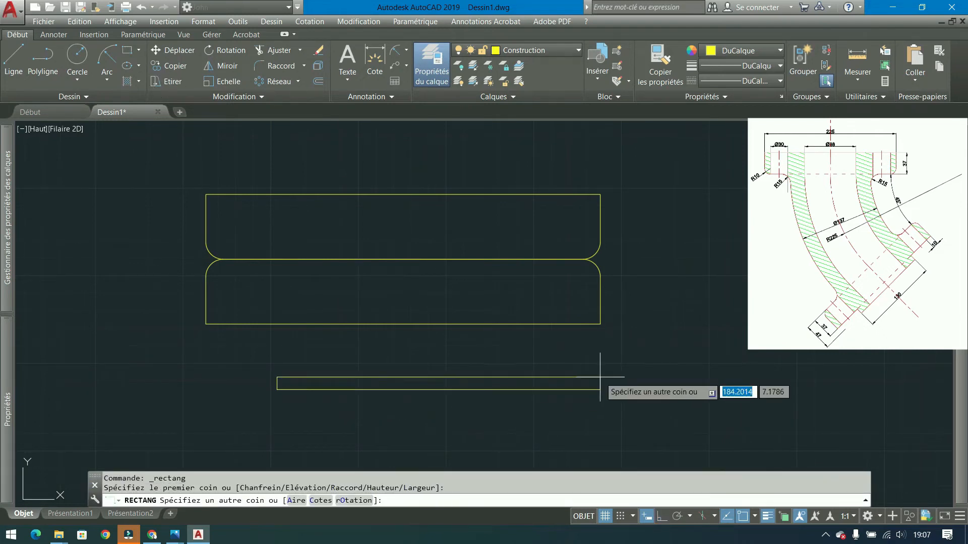
pyautogui.write('130')
pyautogui.press('Tab')
pyautogui.write('10')
pyautogui.press('Return')
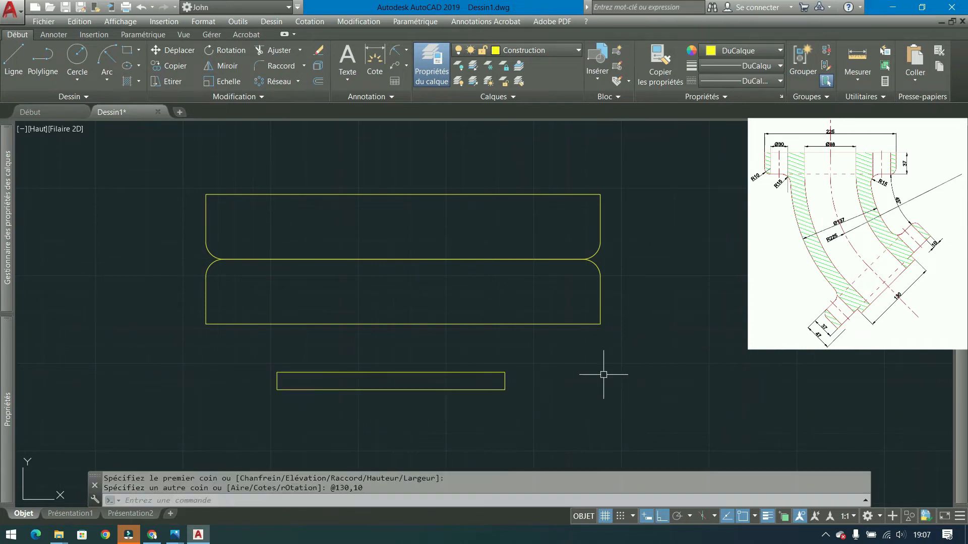
# - Move the 130 by 10 rectangle by its upper edge's midpoint onto the midpoint of the lower flange's bottom edge
pyautogui.click(551, 371)
pyautogui.click(379, 429)
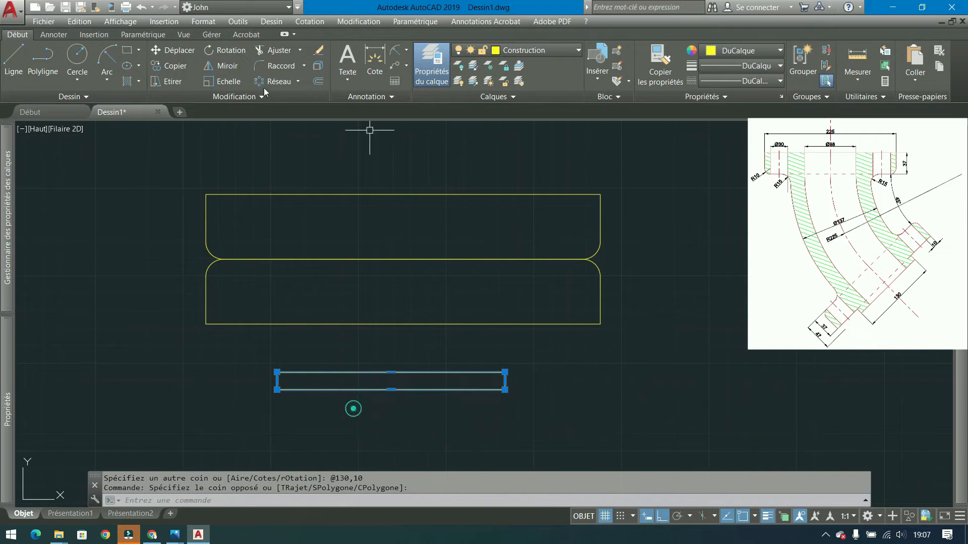
pyautogui.click(171, 50)
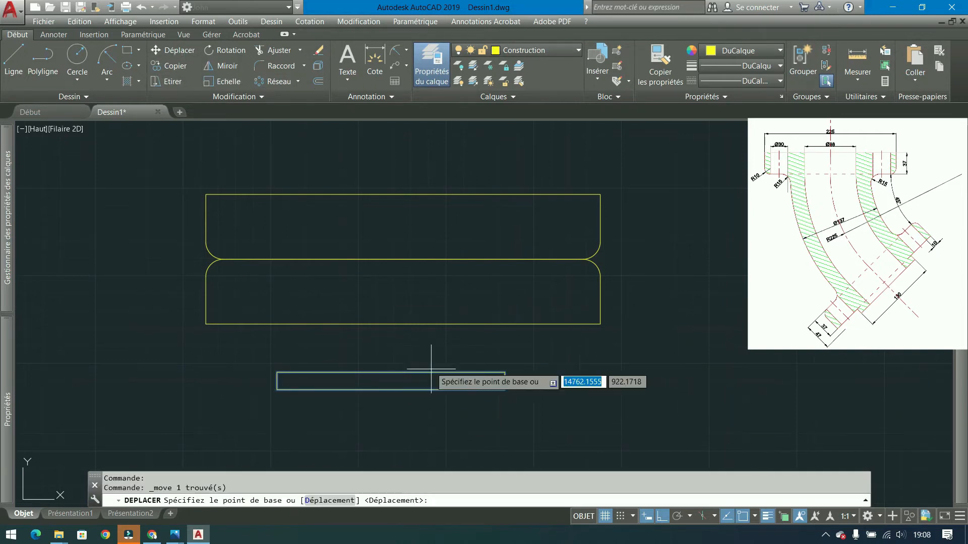
pyautogui.click(388, 382)
pyautogui.click(432, 310)
# - Trim away the shared edges between the lower flange and the attached rectangle, using both outlines as cutting edges
pyautogui.click(432, 313)
pyautogui.click(312, 364)
pyautogui.click(277, 50)
pyautogui.click(457, 308)
pyautogui.click(368, 327)
pyautogui.press('Return')
# - Join the trimmed lower flange and rectangle outlines into a single polyline
pyautogui.click(368, 327)
pyautogui.click(317, 345)
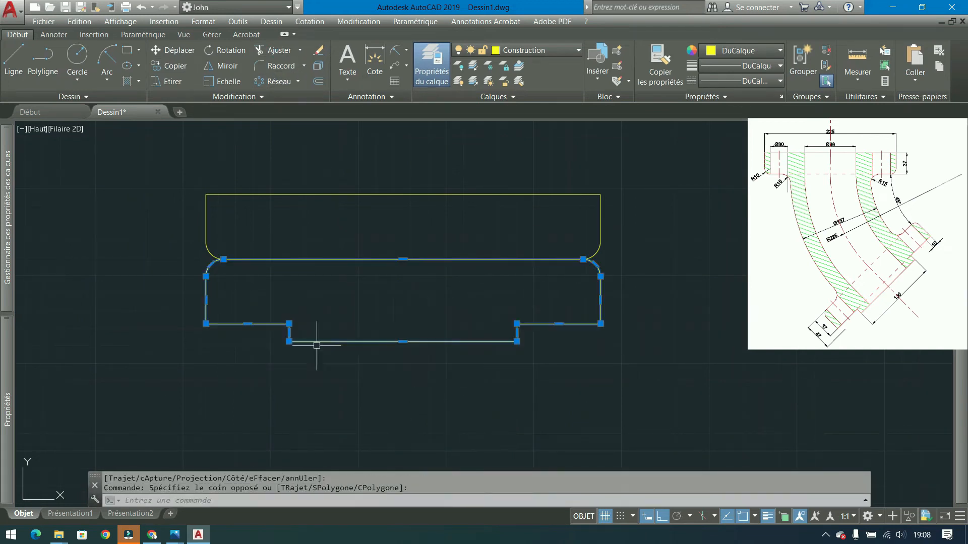
pyautogui.click(247, 95)
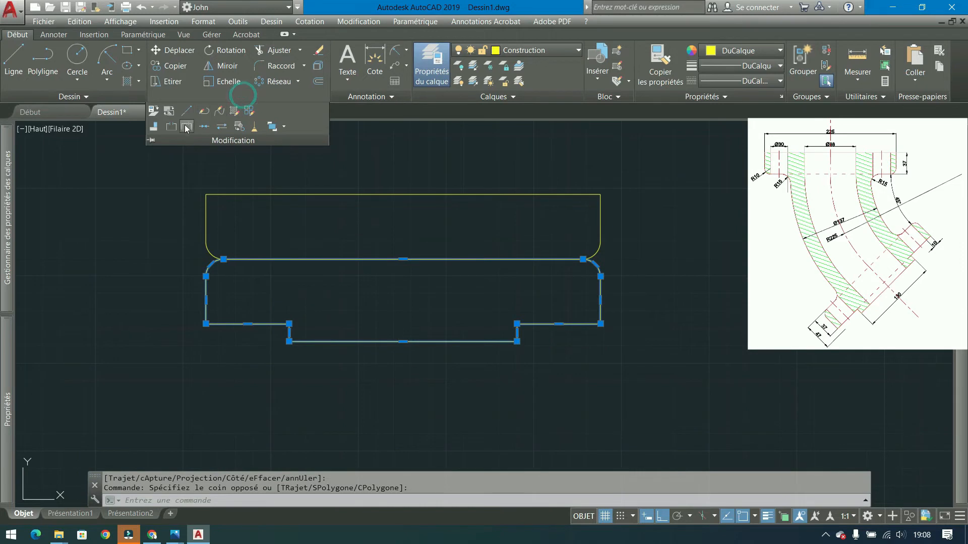
pyautogui.press('Escape')
# - Following the Exercice 29.jpg reference, draw a horizontal polyline 225 long to the right from the midpoint of the flanges' shared edge
pyautogui.moveTo(410, 277); pyautogui.dragTo(309, 252, button='middle')
pyautogui.scroll(-1, 309, 252)
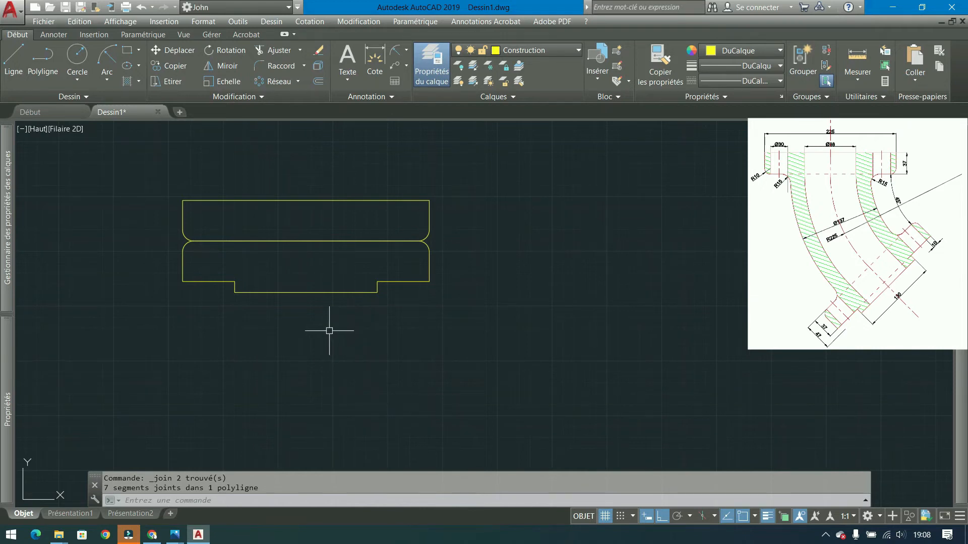
pyautogui.moveTo(177, 539)
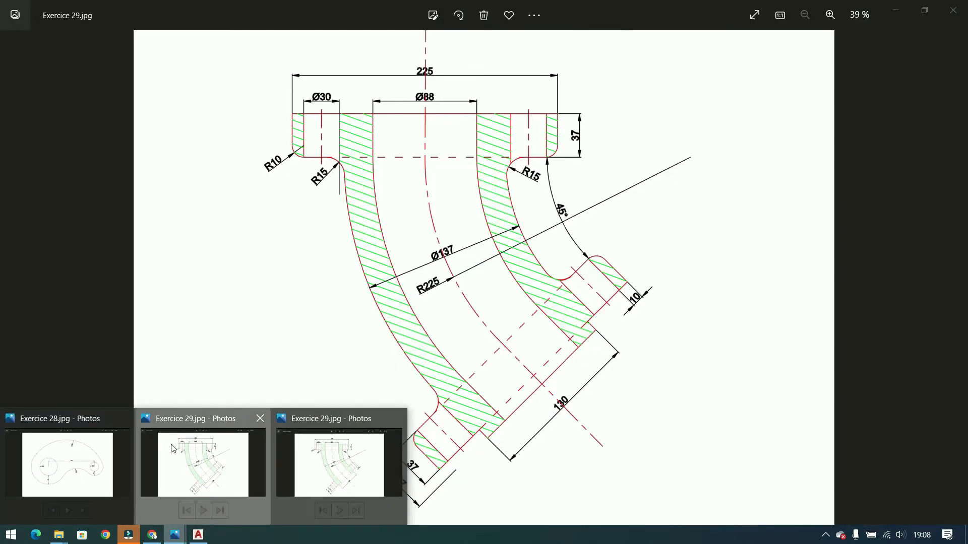
pyautogui.click(171, 443)
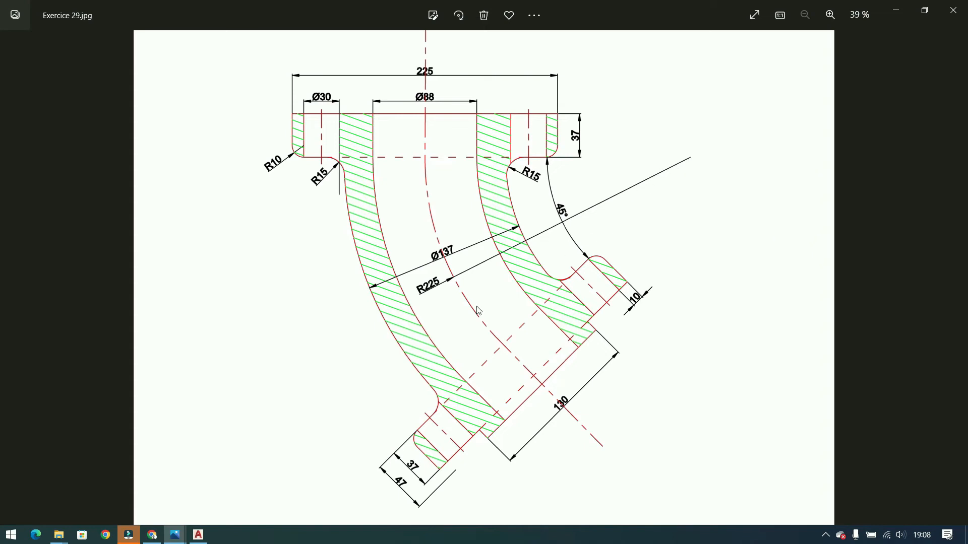
pyautogui.click(198, 535)
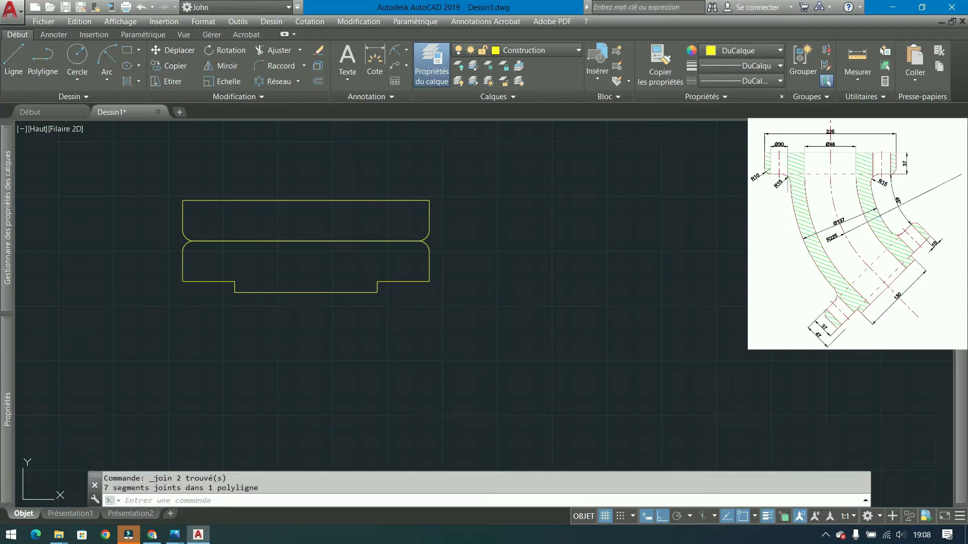
pyautogui.click(43, 60)
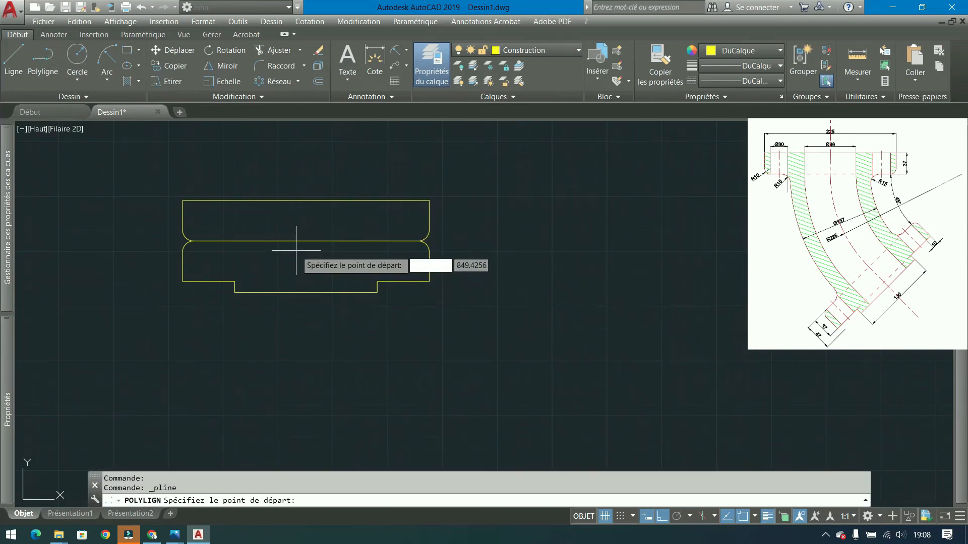
pyautogui.click(299, 241)
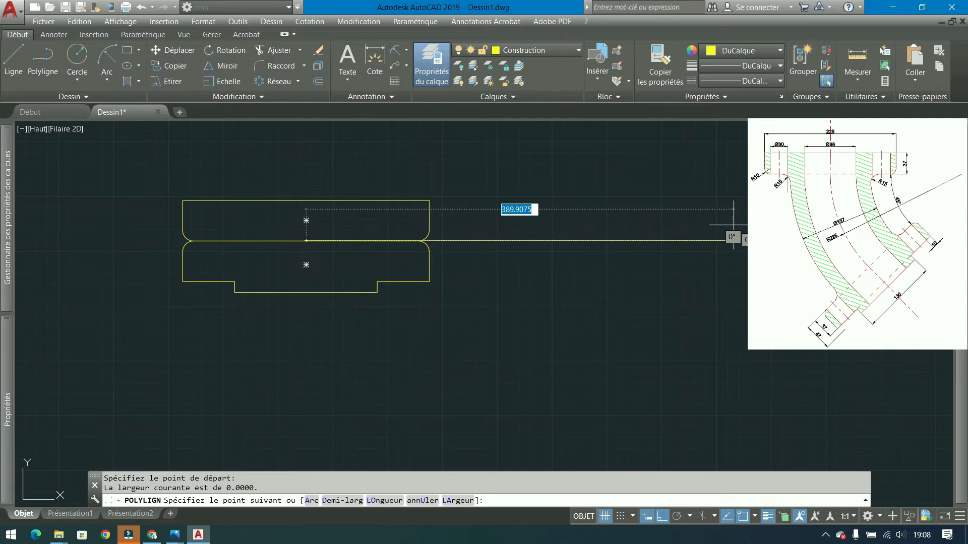
pyautogui.write('2')
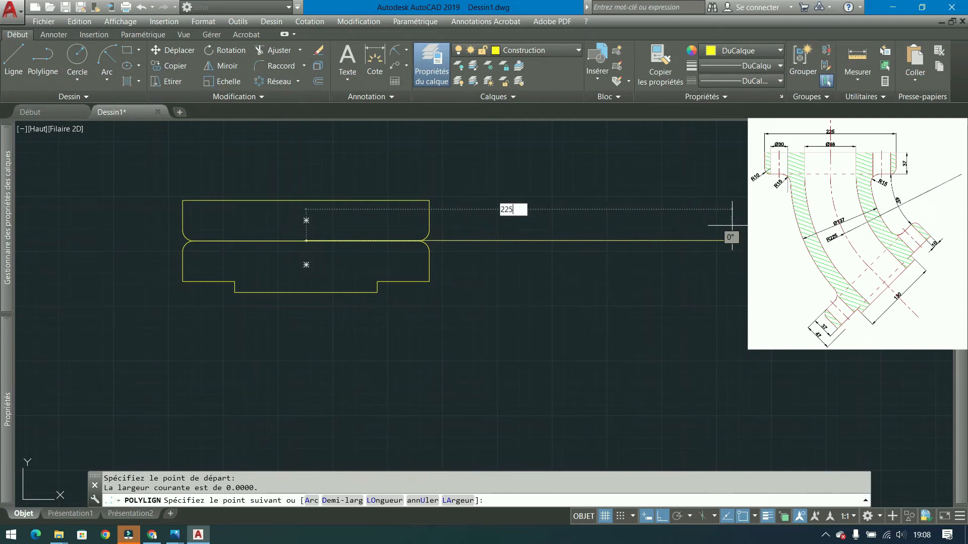
pyautogui.write('25')
pyautogui.press('Return')
pyautogui.press('Return')
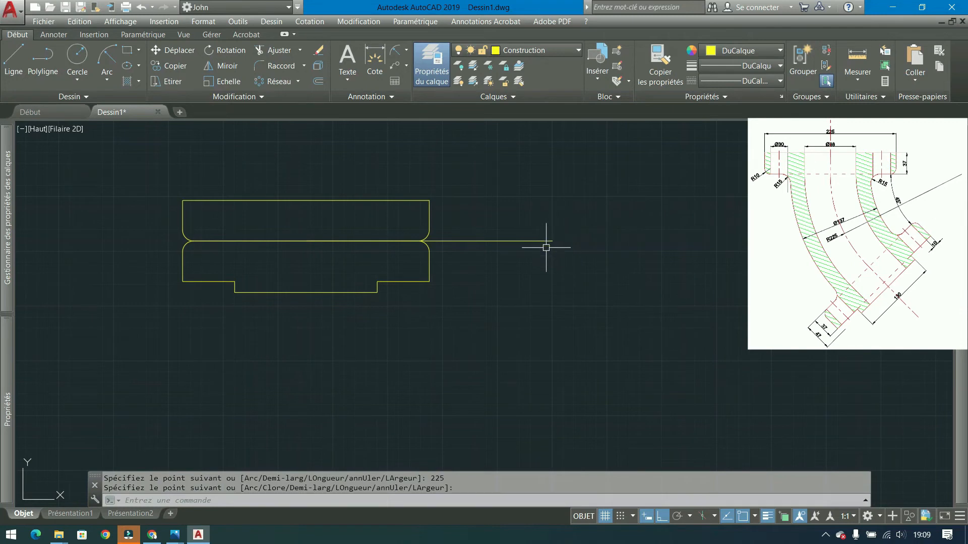
# - Rotate the lower flange by -45° around the right end of the 225 long line
pyautogui.click(259, 334)
pyautogui.click(183, 266)
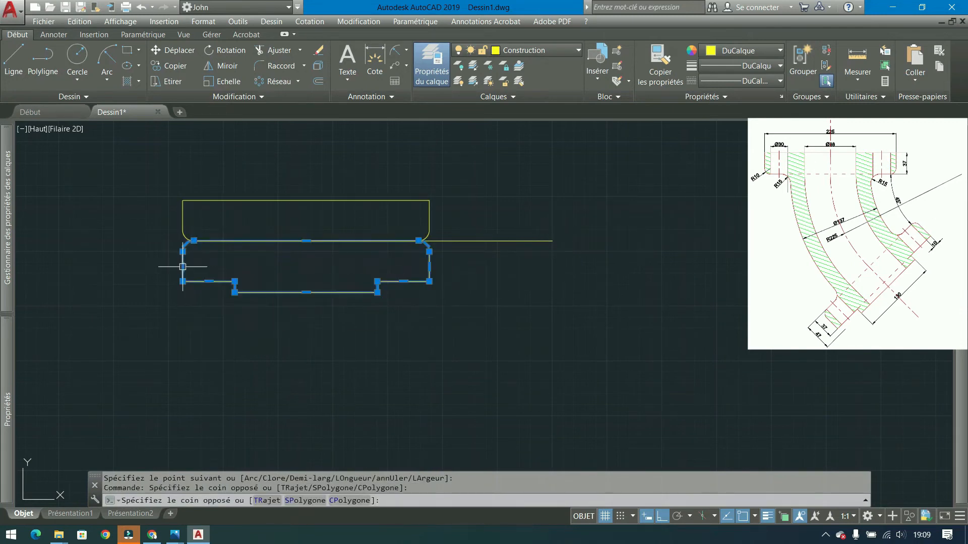
pyautogui.click(226, 50)
pyautogui.click(552, 241)
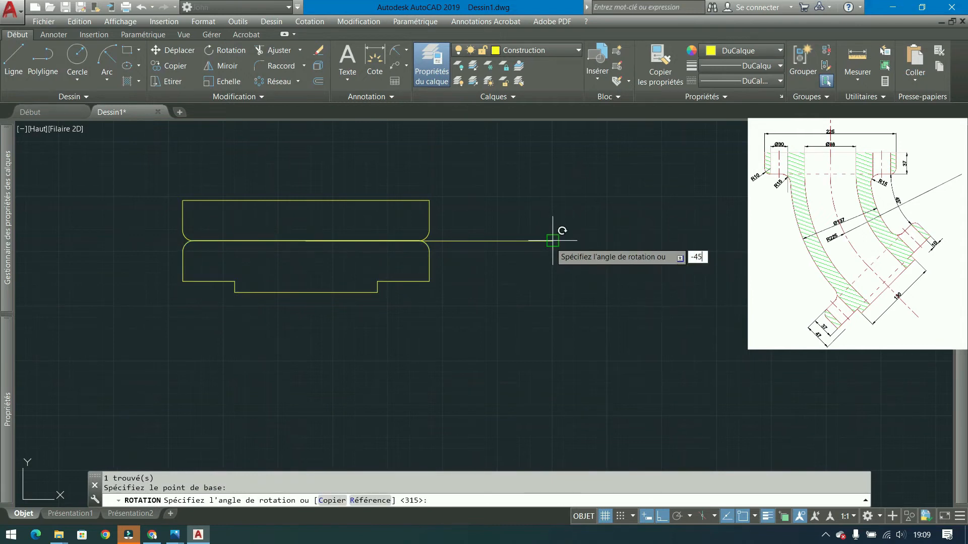
pyautogui.write('-45')
pyautogui.press('Return')
pyautogui.scroll(-3, 519, 194)
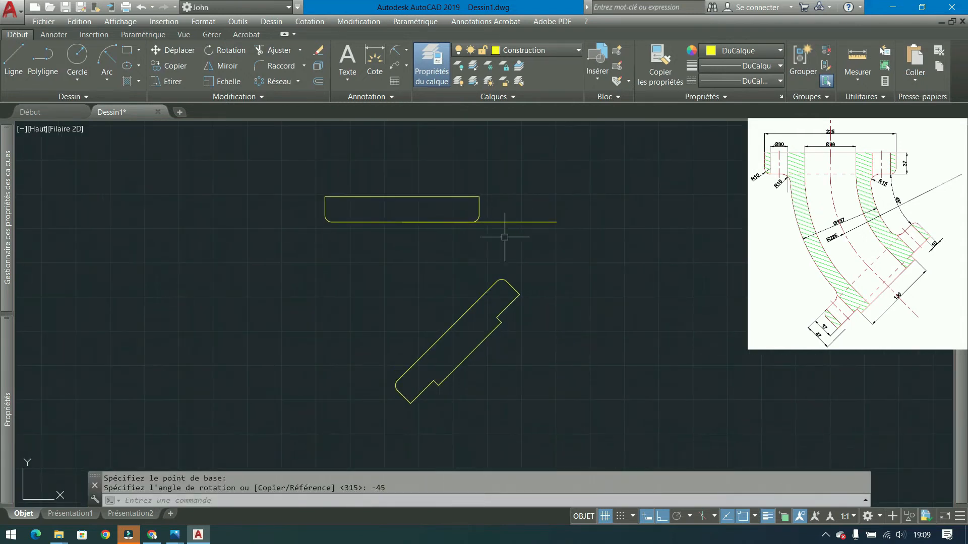
# - Draw a circle of radius 225 centred on the right end of the horizontal line, passing through the slanted flange's inner edge midpoint
pyautogui.click(77, 55)
pyautogui.click(556, 222)
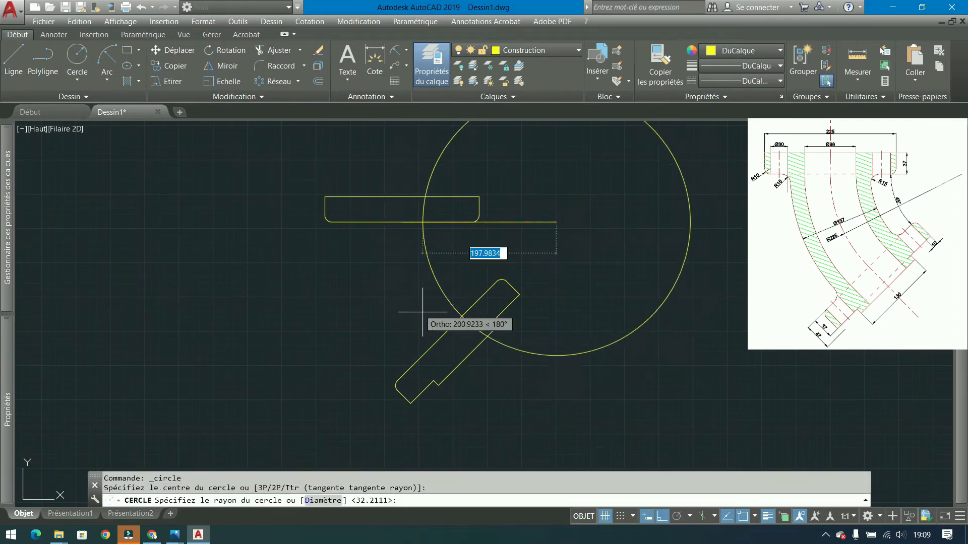
pyautogui.click(443, 328)
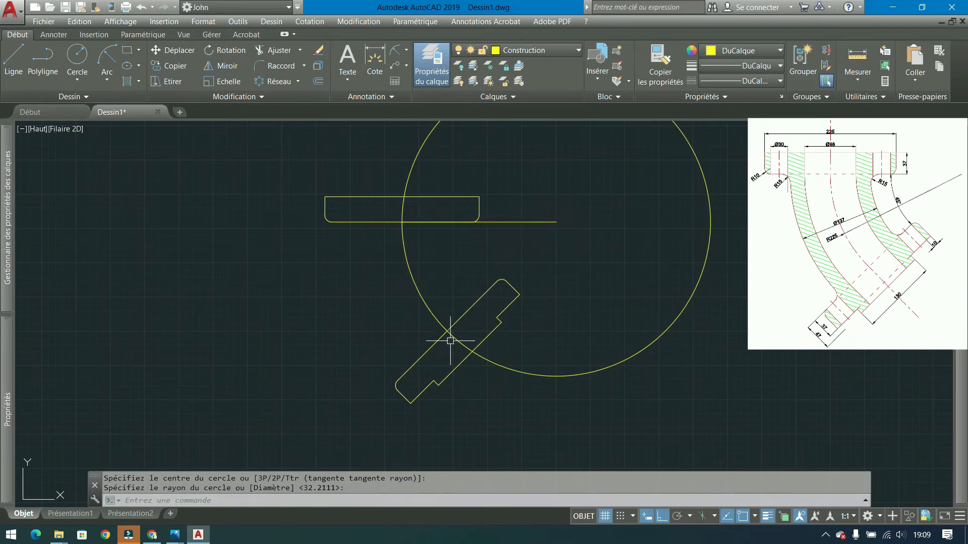
pyautogui.scroll(2, 435, 334)
pyautogui.click(448, 323)
pyautogui.moveTo(360, 244); pyautogui.dragTo(376, 272, button='middle')
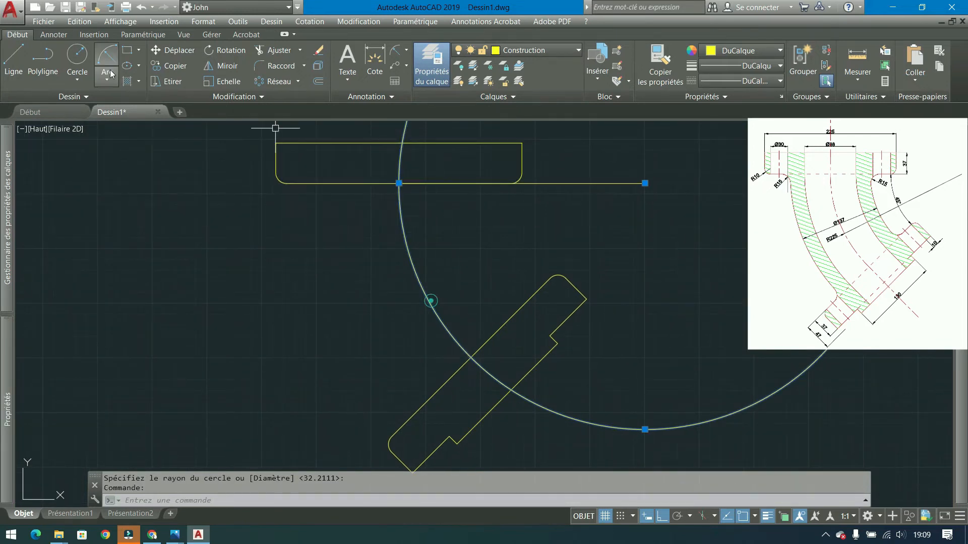
pyautogui.click(77, 54)
pyautogui.click(644, 183)
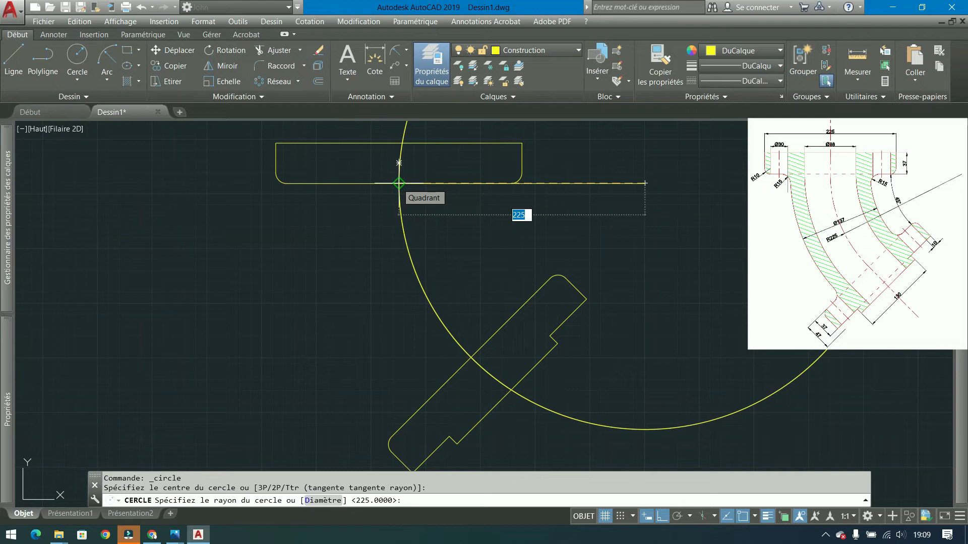
pyautogui.press('Escape')
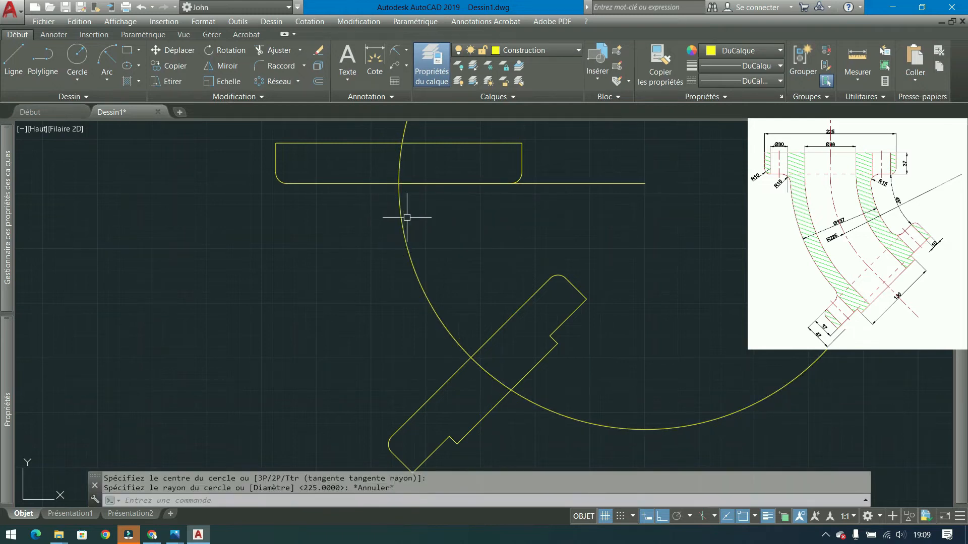
# - Offset the 225 radius circle by 44 to both its outer and inner side
pyautogui.click(318, 81)
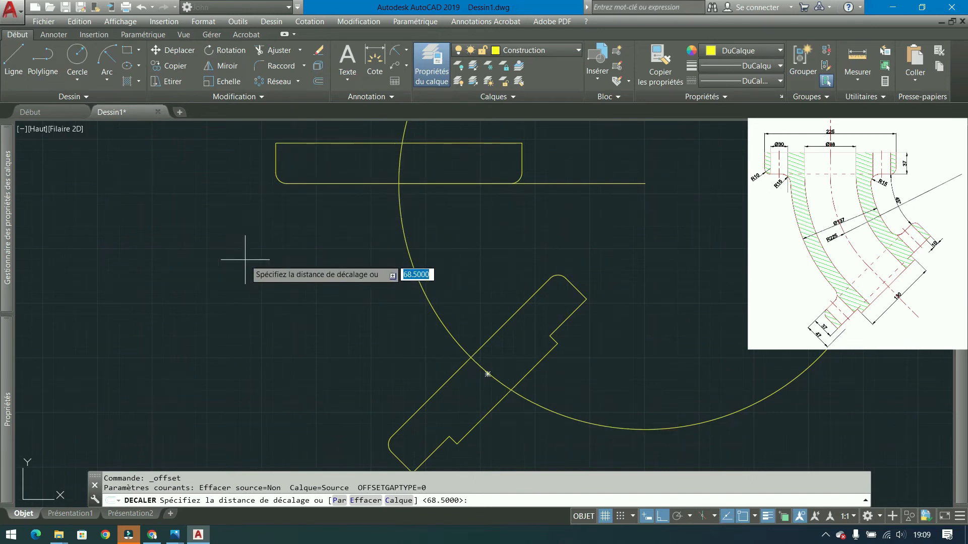
pyautogui.write('44')
pyautogui.press('Return')
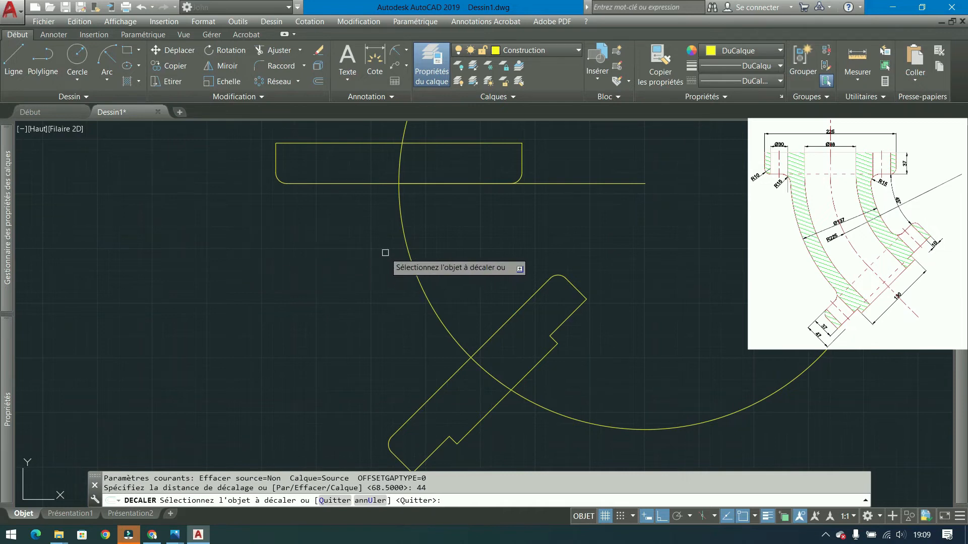
pyautogui.click(418, 286)
pyautogui.click(387, 275)
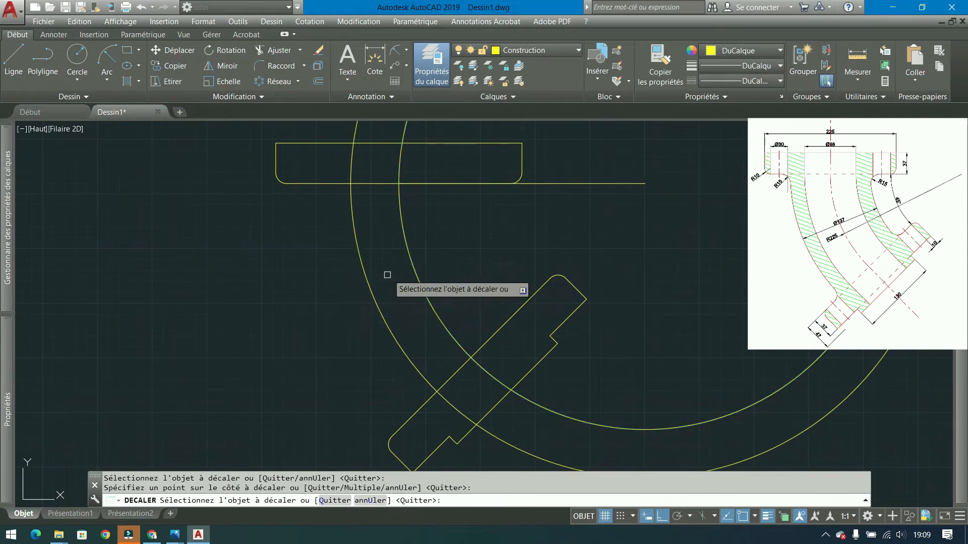
pyautogui.click(404, 259)
pyautogui.click(436, 262)
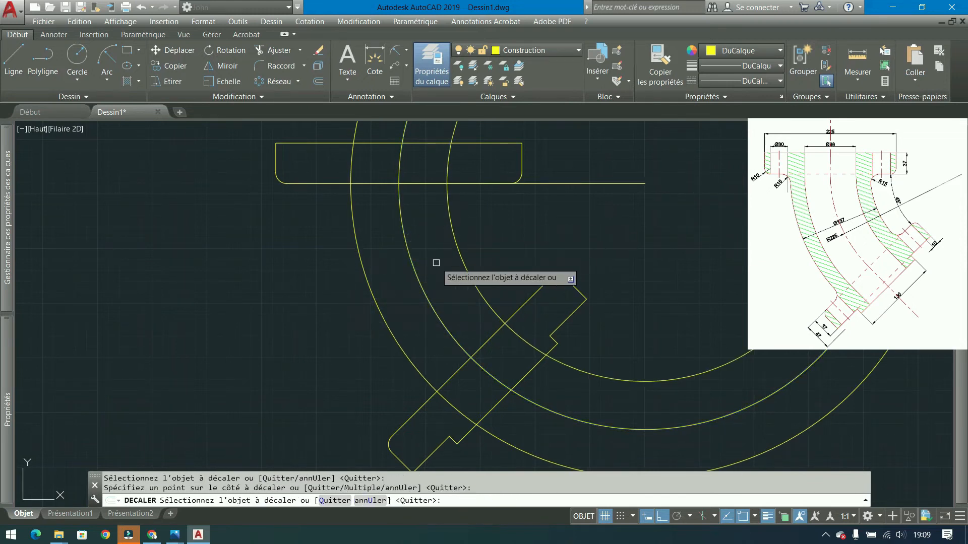
pyautogui.press('Return')
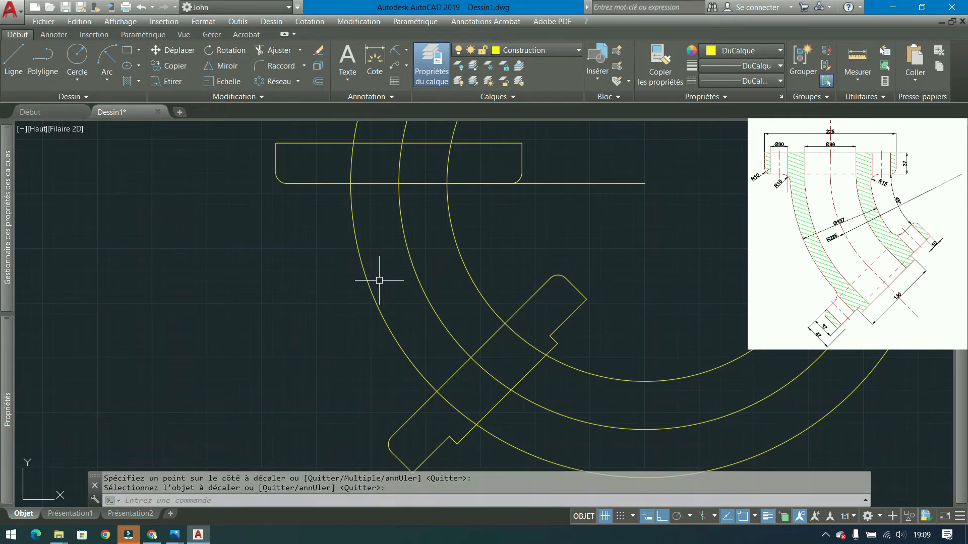
# - Calculate half of the 137 outer pipe diameter with the quick calculator and close it
pyautogui.scroll(-2, 379, 280)
pyautogui.scroll(2, 388, 266)
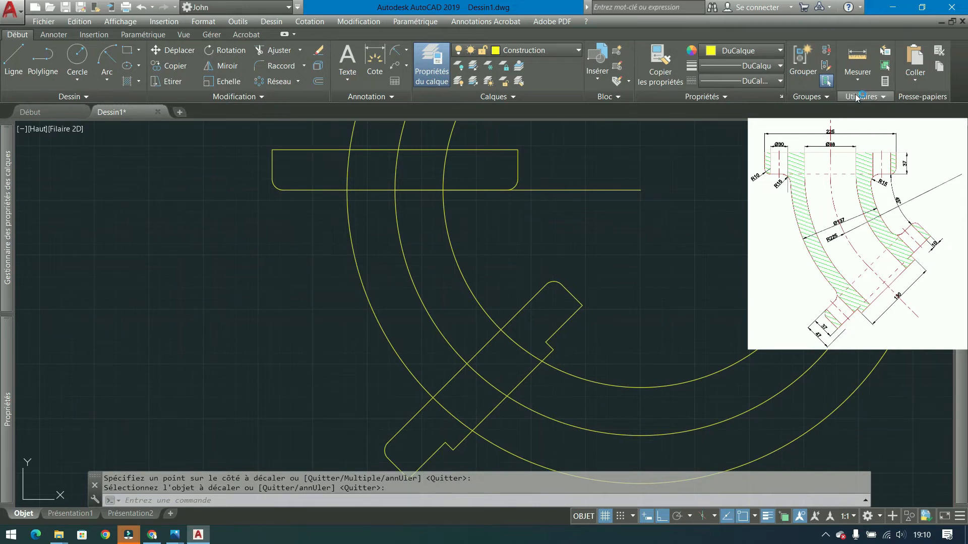
pyautogui.click(886, 81)
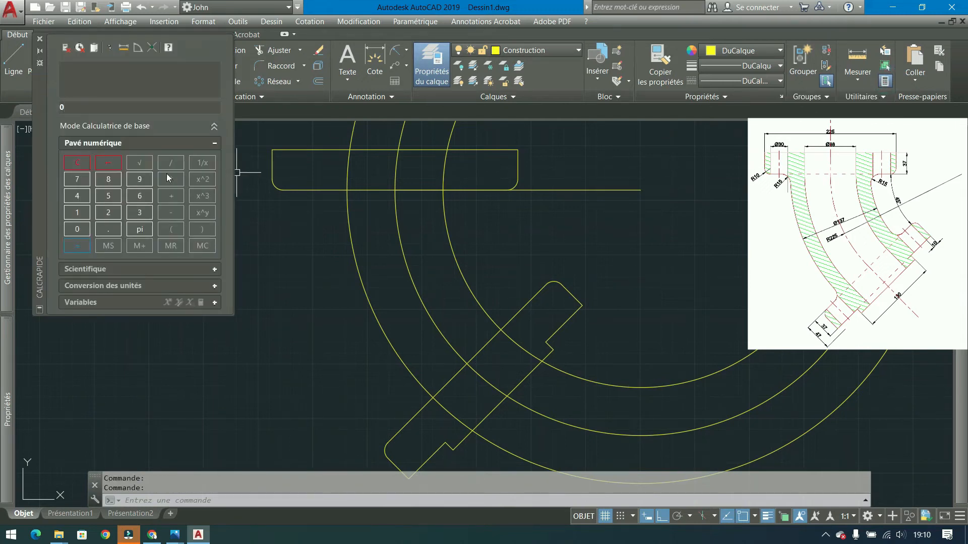
pyautogui.write('137/2')
pyautogui.press('Return')
pyautogui.click(99, 107)
pyautogui.write('137')
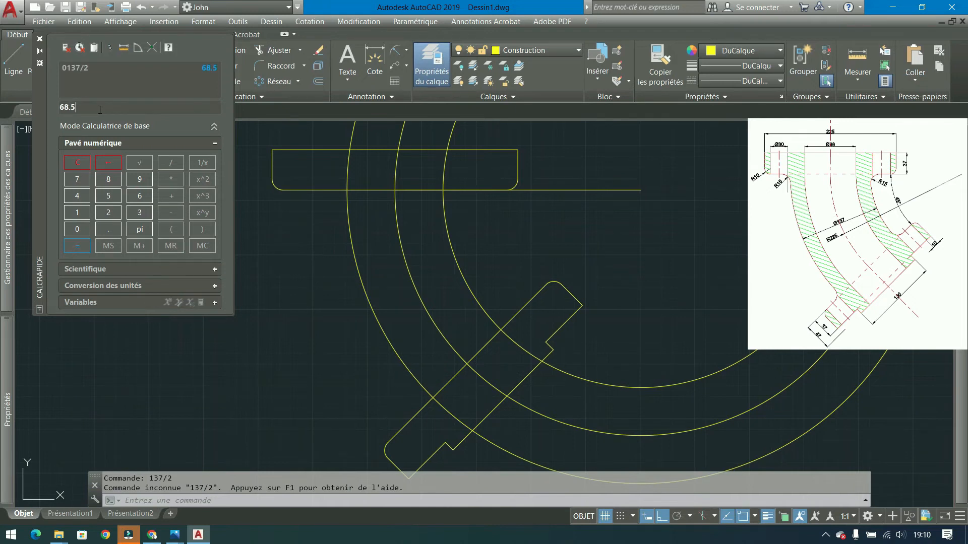
pyautogui.click(40, 41)
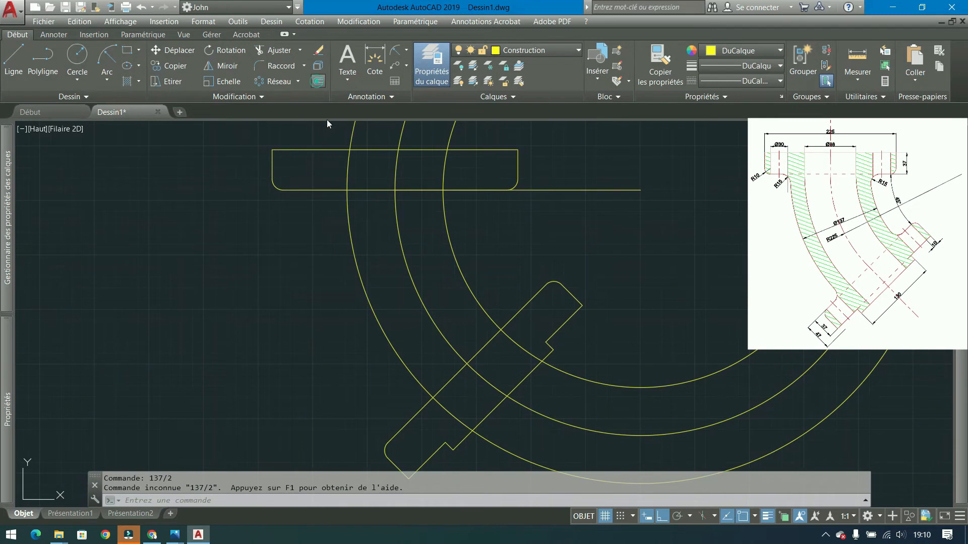
# - Offset the 225 radius circle by 68.5 to both its outer and inner side
pyautogui.click(318, 82)
pyautogui.write('68.5')
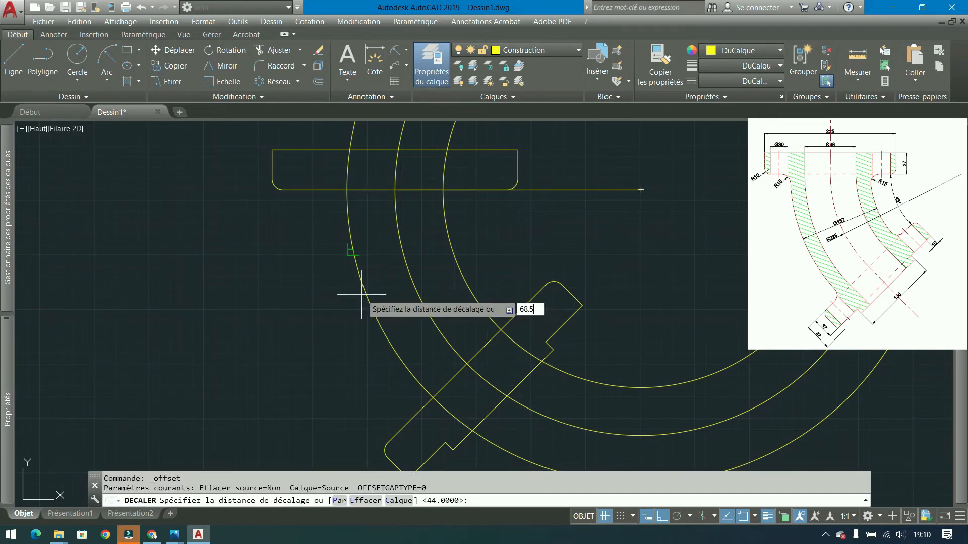
pyautogui.press('Return')
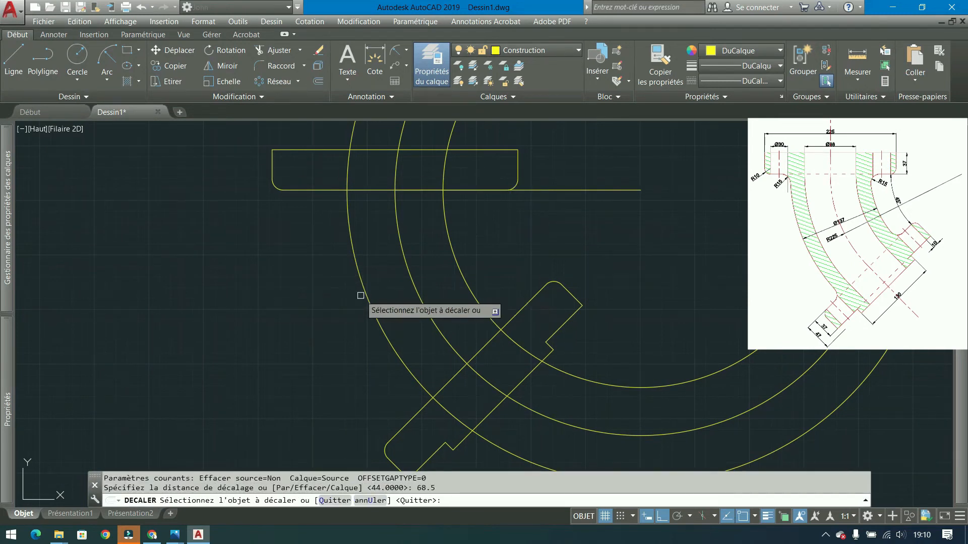
pyautogui.click(408, 267)
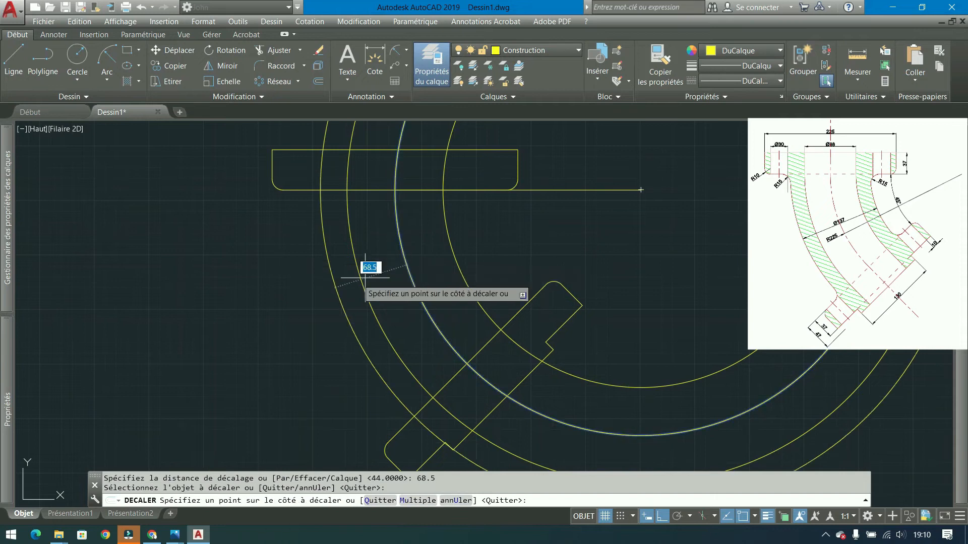
pyautogui.click(337, 279)
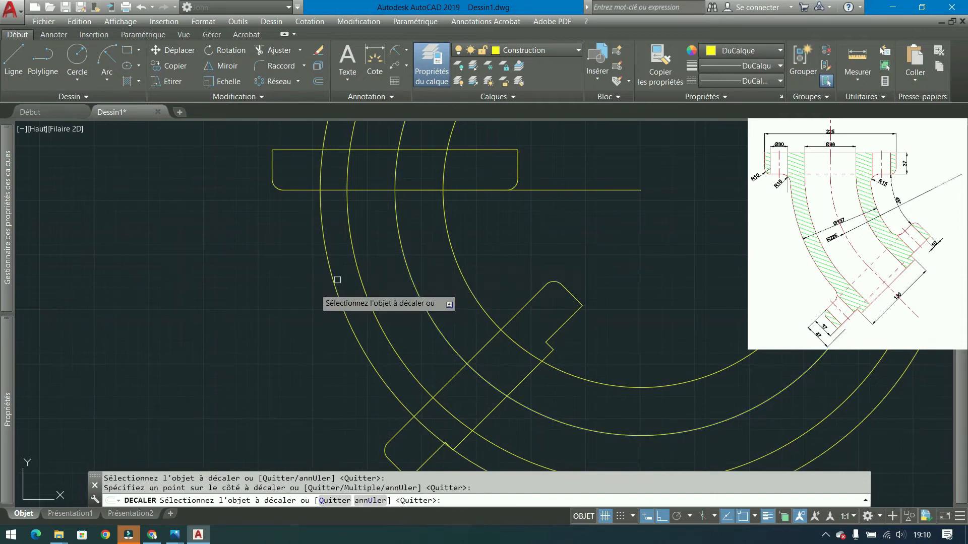
pyautogui.click(408, 270)
pyautogui.click(485, 233)
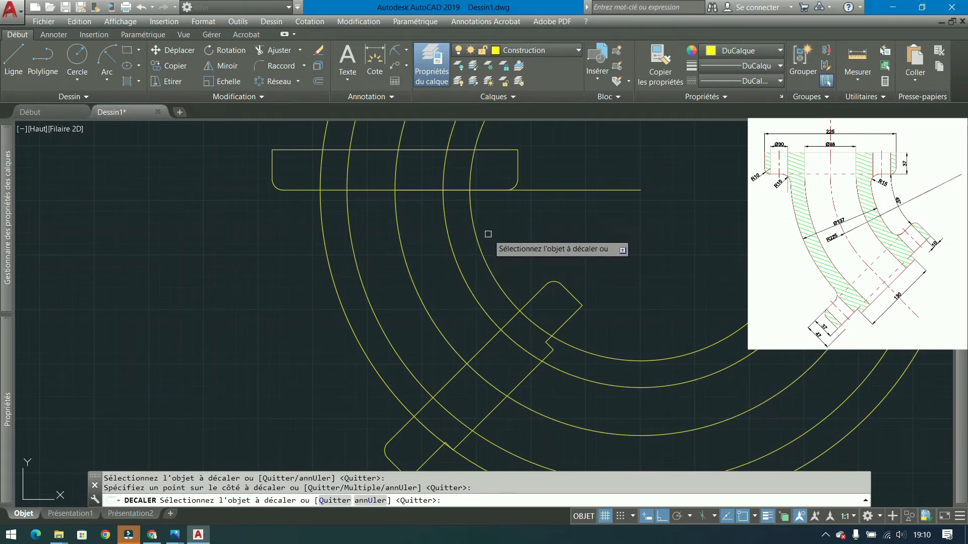
pyautogui.press('Return')
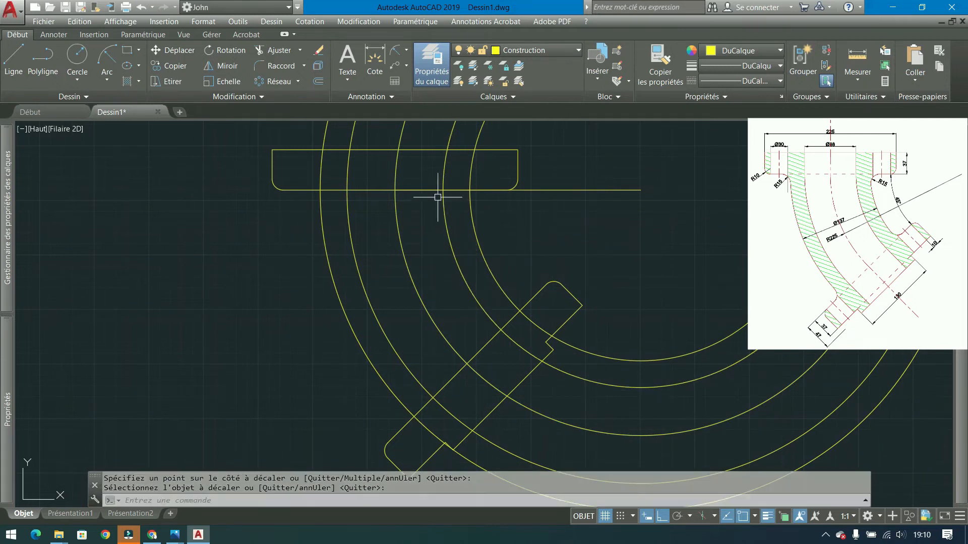
# - Set the fillet radius to 15 and try to fillet the innermost circle with the upper flange's lower edge
pyautogui.scroll(-2, 438, 197)
pyautogui.scroll(2, 440, 206)
pyautogui.moveTo(431, 207)
pyautogui.mouseDown(button='middle')
pyautogui.moveTo(357, 211)
pyautogui.moveTo(343, 196)
pyautogui.mouseUp(button='middle')
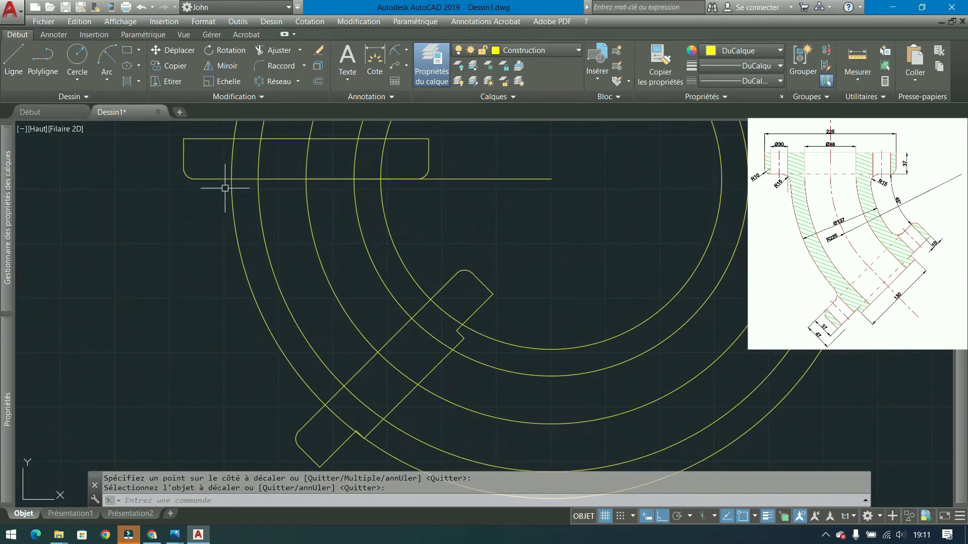
pyautogui.click(281, 66)
pyautogui.write('r')
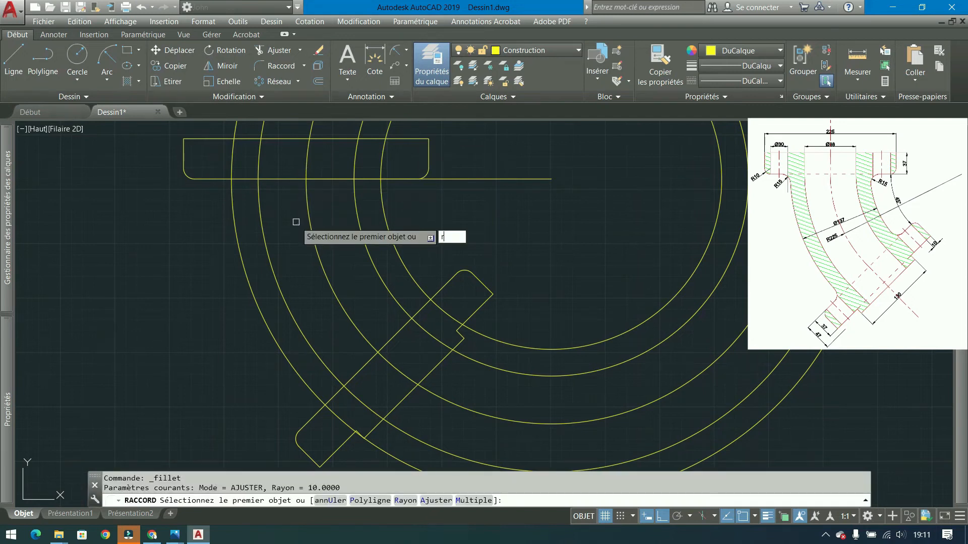
pyautogui.press('Return')
pyautogui.write('15')
pyautogui.press('Return')
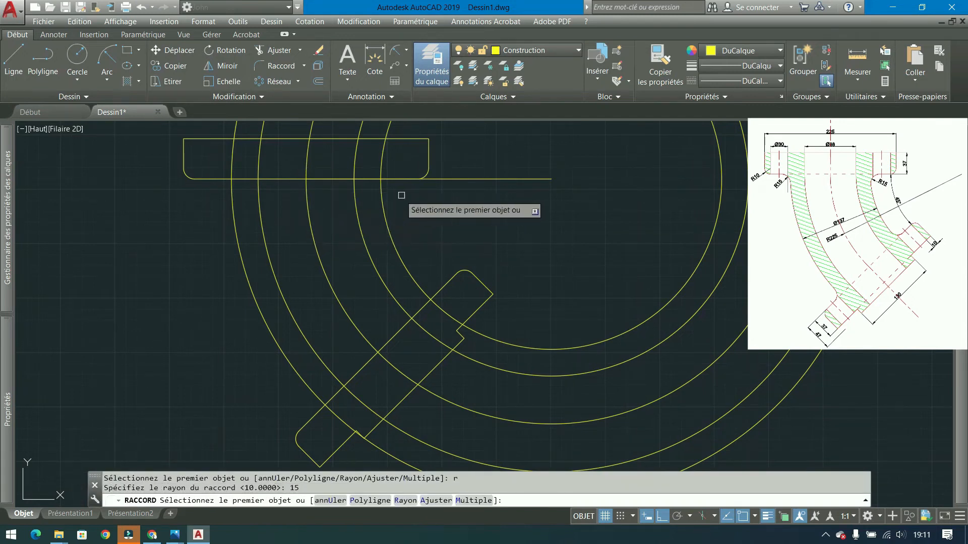
pyautogui.click(381, 195)
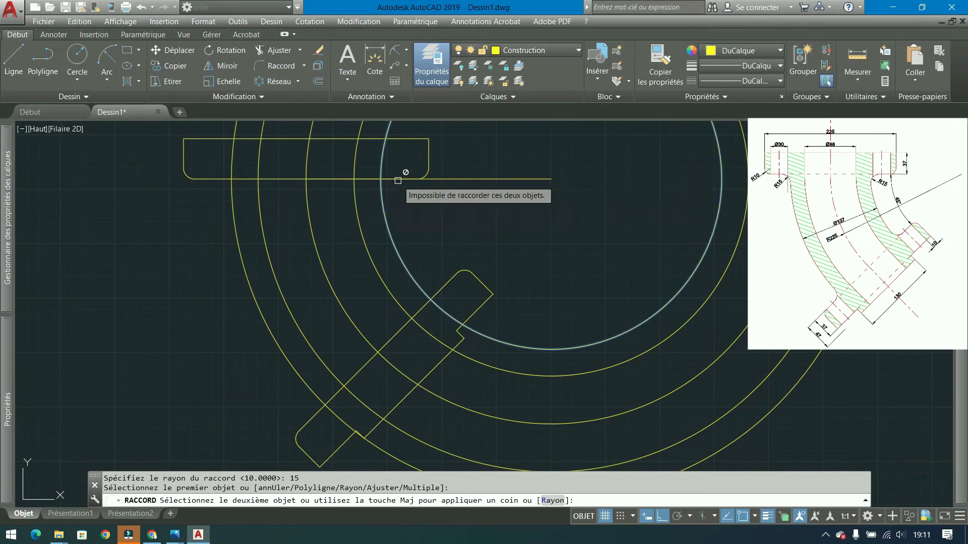
pyautogui.click(398, 180)
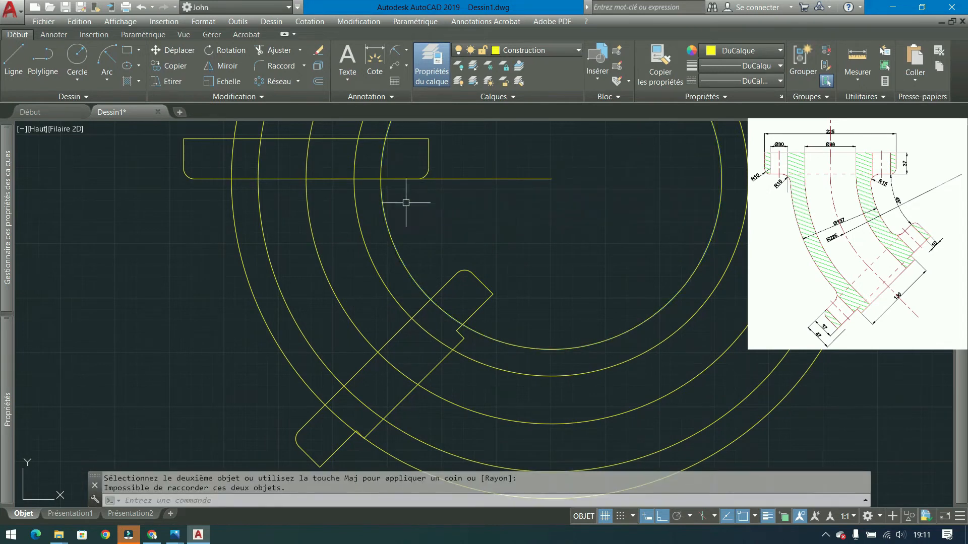
# - Try to fillet the outermost circle with the upper flange's lower edge and with the slanted flange's inner edge
pyautogui.click(273, 69)
pyautogui.click(216, 179)
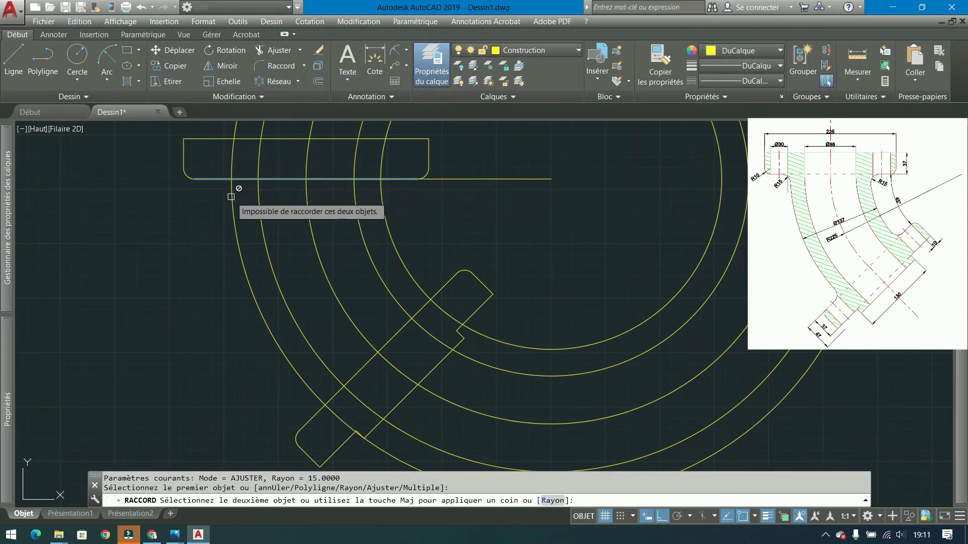
pyautogui.click(231, 196)
pyautogui.click(274, 69)
pyautogui.click(323, 404)
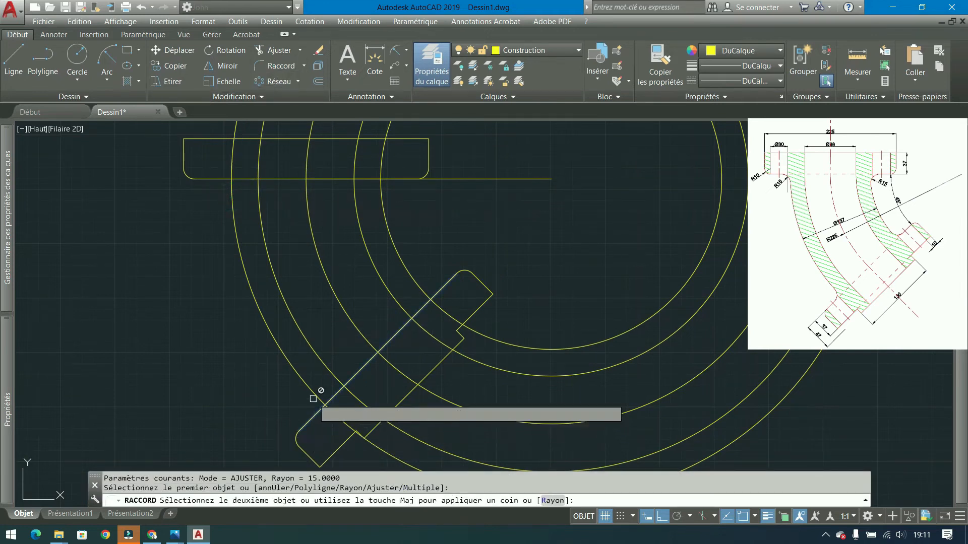
pyautogui.click(308, 397)
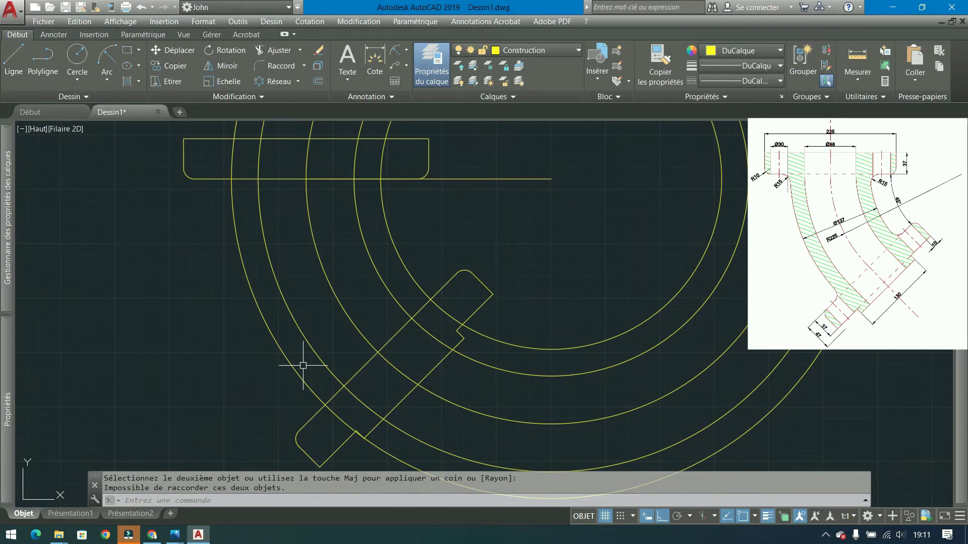
# - Draw a test rectangle in the empty area beside the elbow and fillet its upper-left corner with radius 15
pyautogui.click(128, 50)
pyautogui.moveTo(121, 301); pyautogui.dragTo(293, 292, button='middle')
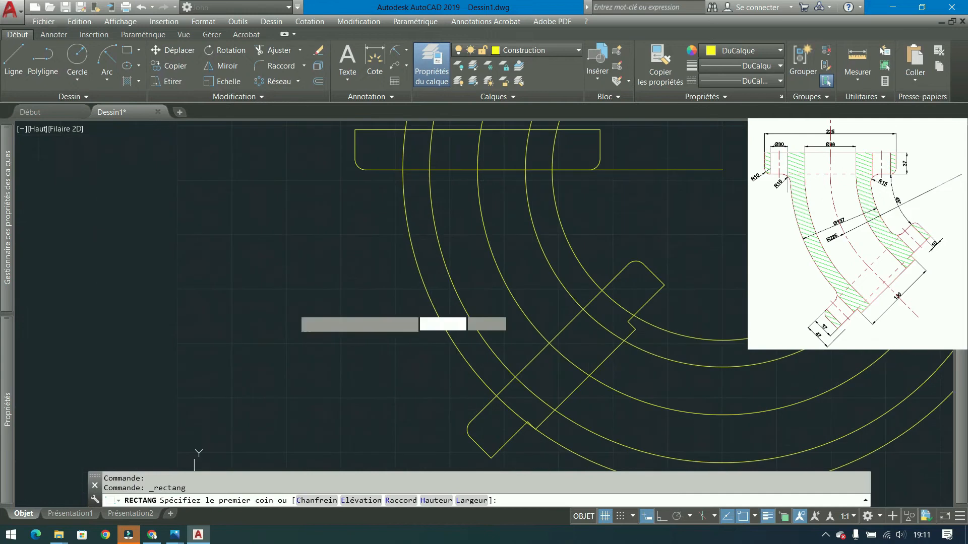
pyautogui.click(224, 276)
pyautogui.click(142, 193)
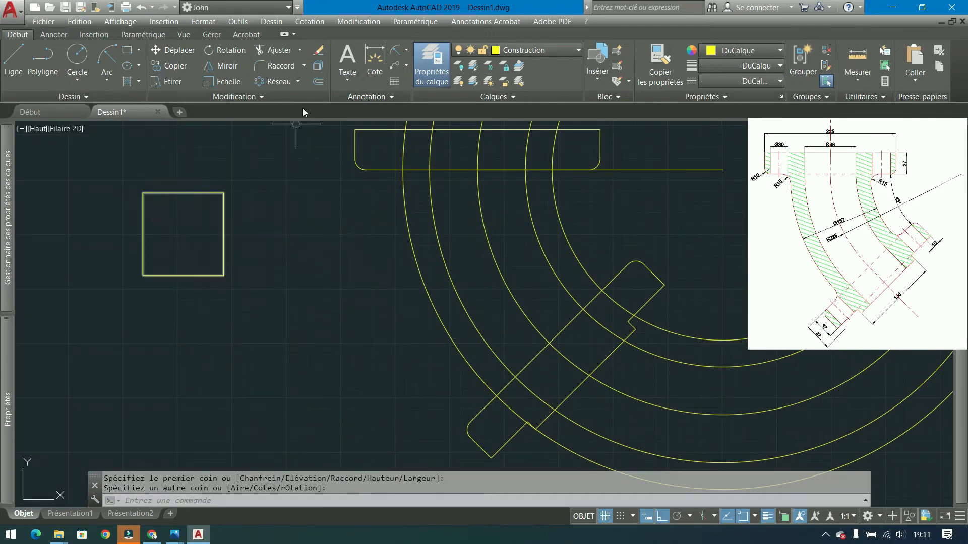
pyautogui.click(275, 66)
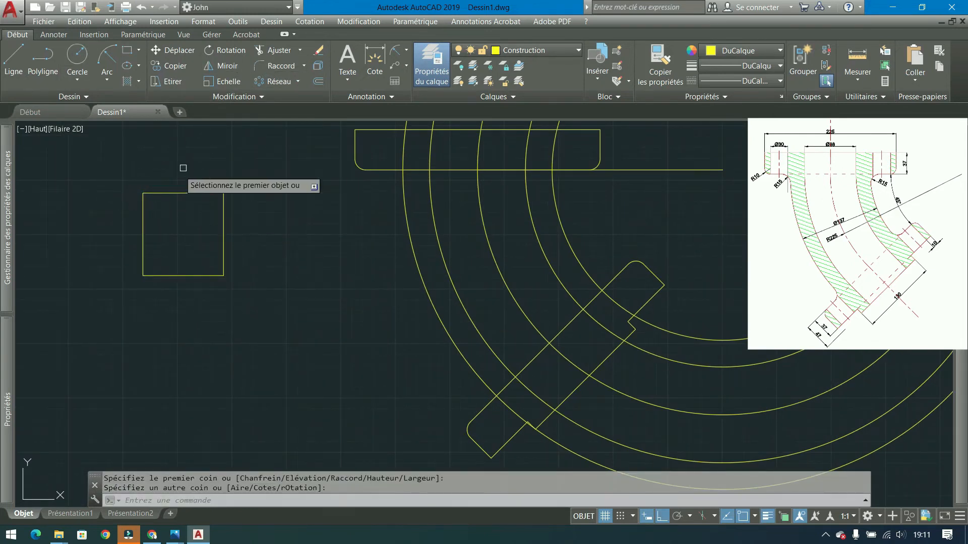
pyautogui.click(154, 193)
pyautogui.click(143, 209)
pyautogui.scroll(2, 129, 211)
pyautogui.scroll(2, 155, 203)
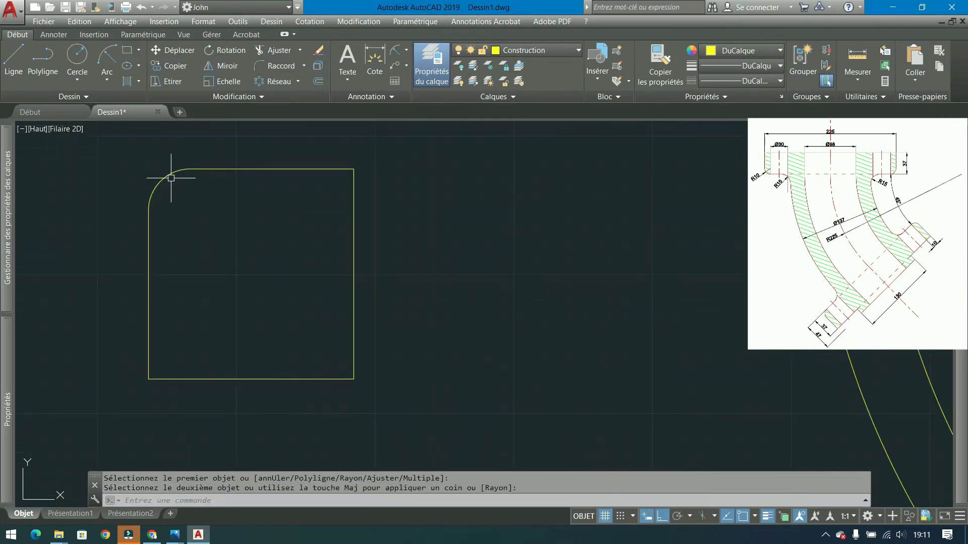
# - Draw a square-cornered rectangle over the rounded one, plus a circle centred on the fillet's arc centre and reaching the rectangle's side
pyautogui.click(127, 50)
pyautogui.click(353, 379)
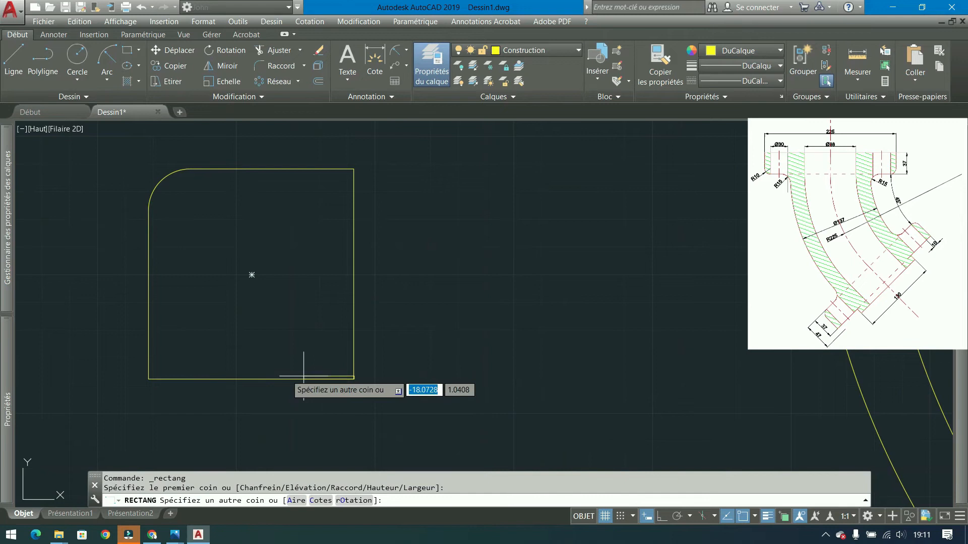
pyautogui.click(150, 168)
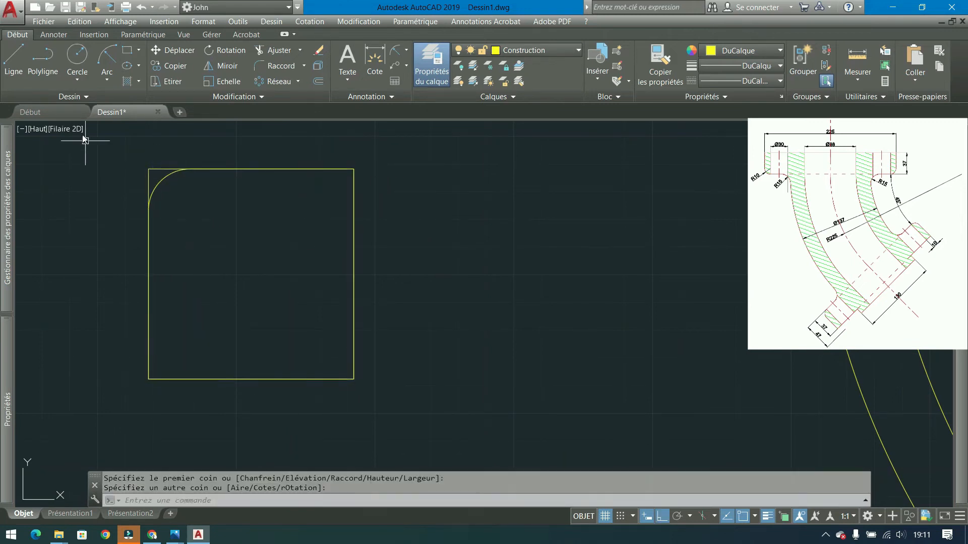
pyautogui.click(77, 56)
pyautogui.click(190, 210)
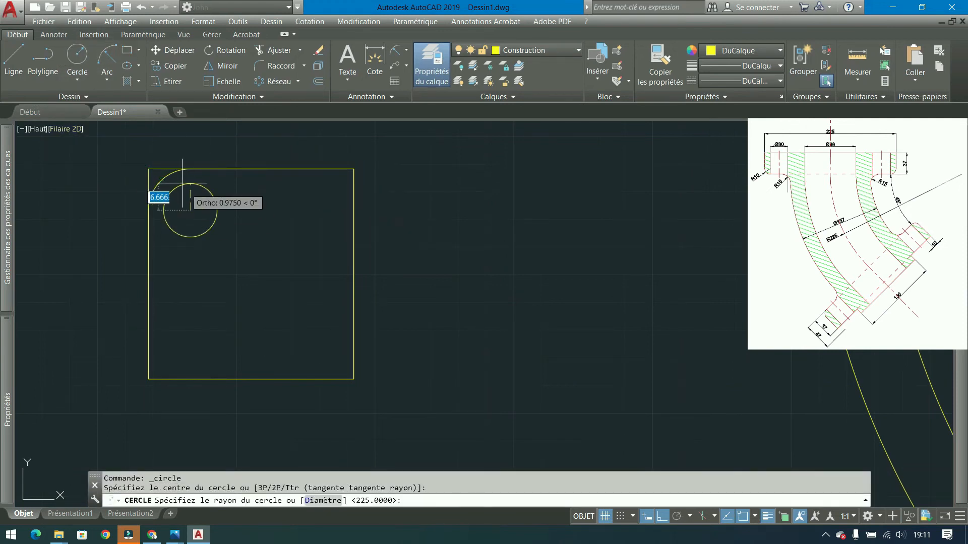
pyautogui.click(149, 211)
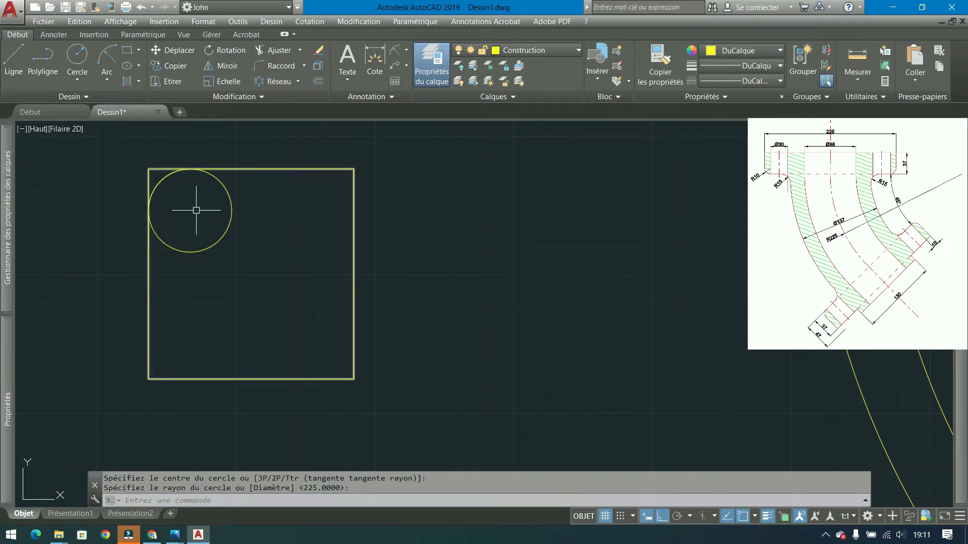
# - Delete the two test rectangles and the test circle
pyautogui.click(252, 169)
pyautogui.click(249, 214)
pyautogui.click(190, 209)
pyautogui.press('Delete')
# - Draw a circle of radius 15 tangent to the upper flange's lower edge and the outermost circle's outer side
pyautogui.scroll(-3, 275, 252)
pyautogui.click(78, 83)
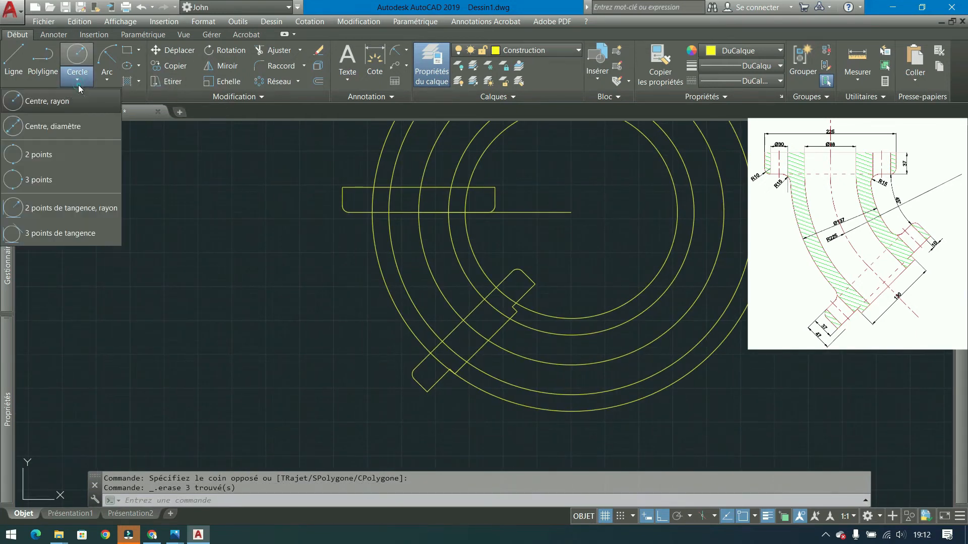
pyautogui.click(72, 207)
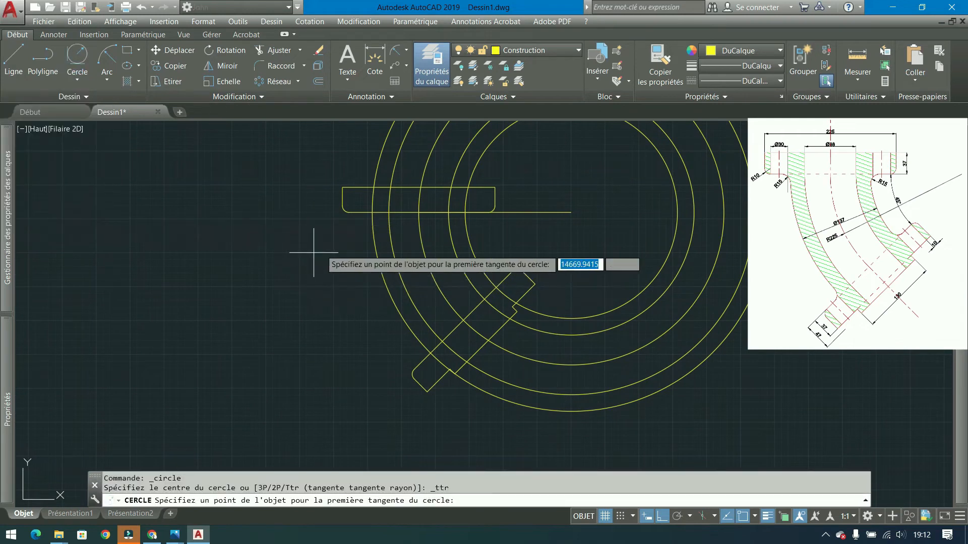
pyautogui.click(360, 211)
pyautogui.click(373, 233)
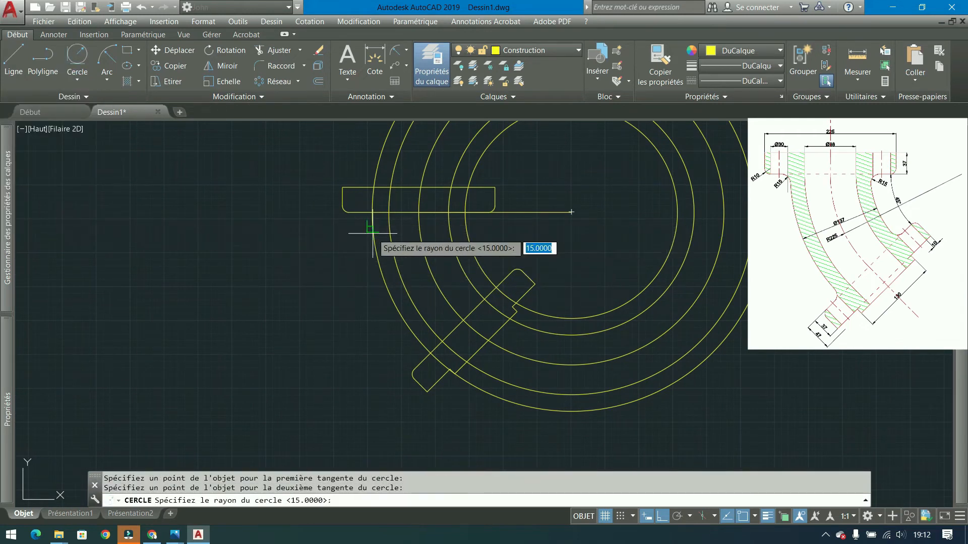
pyautogui.write('15')
pyautogui.press('Return')
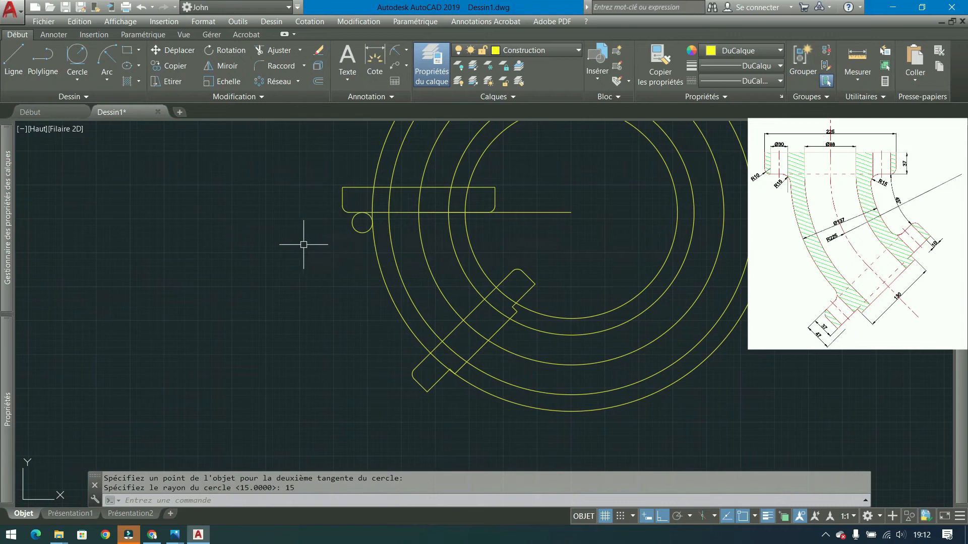
# - Draw an L-shaped polyline beside the elbow, with a long vertical segment and a shorter horizontal segment at its foot
pyautogui.moveTo(343, 274); pyautogui.dragTo(130, 320, button='middle')
pyautogui.scroll(1, 267, 328)
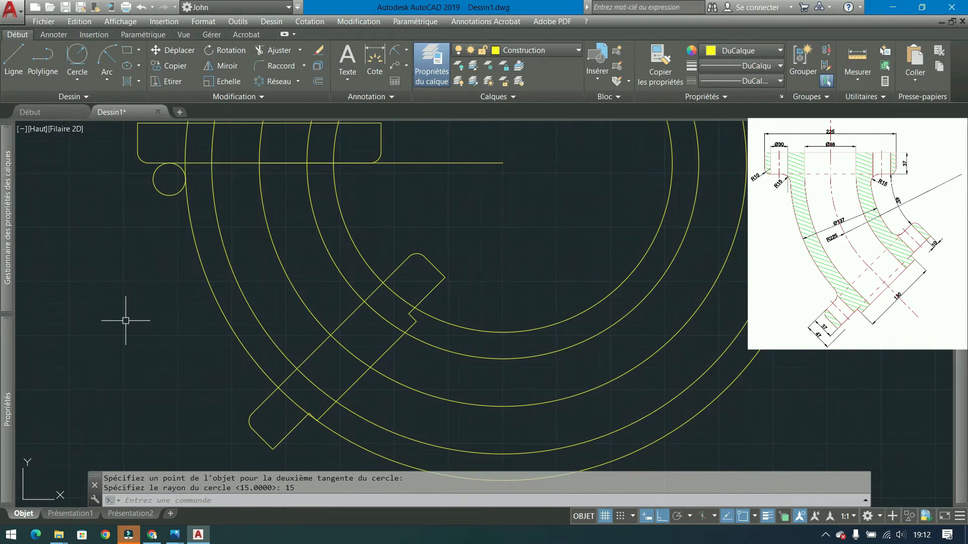
pyautogui.click(46, 58)
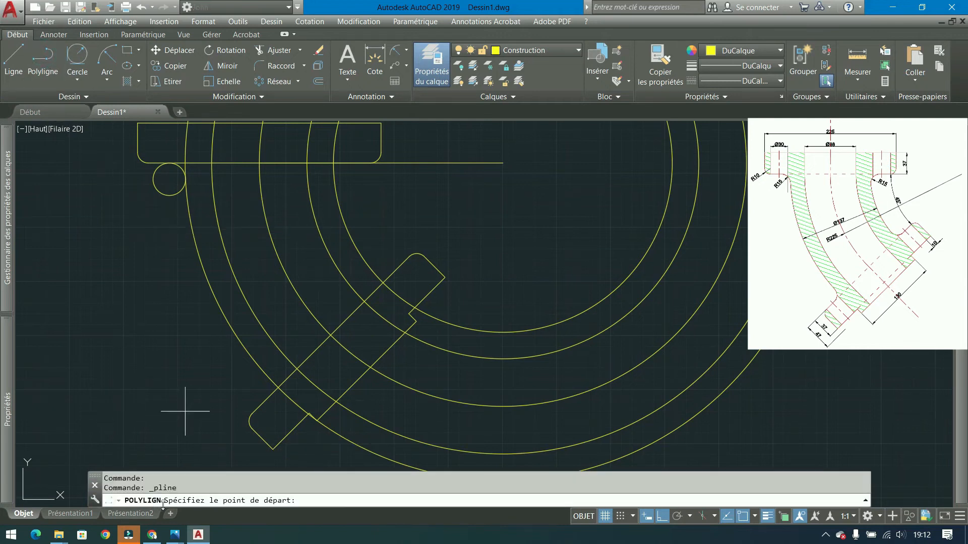
pyautogui.press('Escape')
pyautogui.write('polyli')
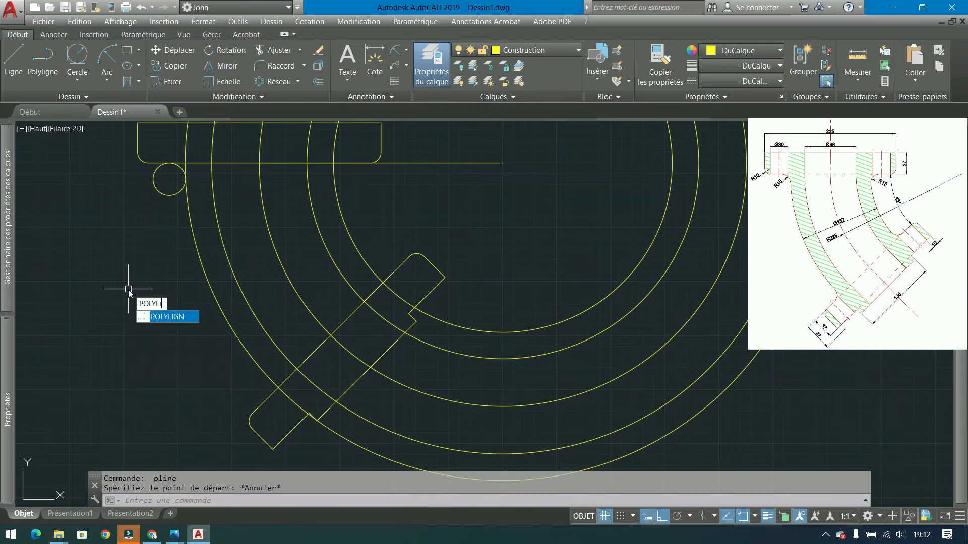
pyautogui.press('Return')
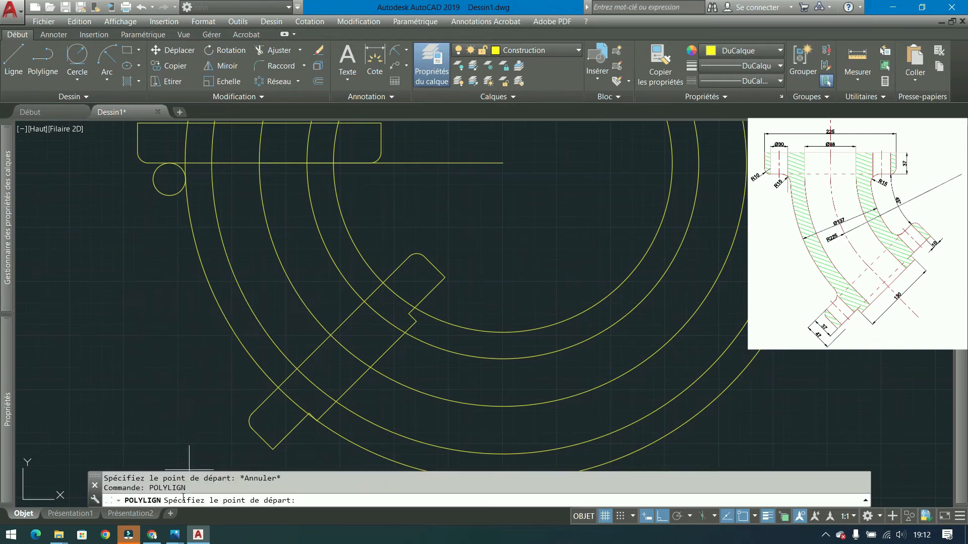
pyautogui.click(95, 187)
pyautogui.click(95, 327)
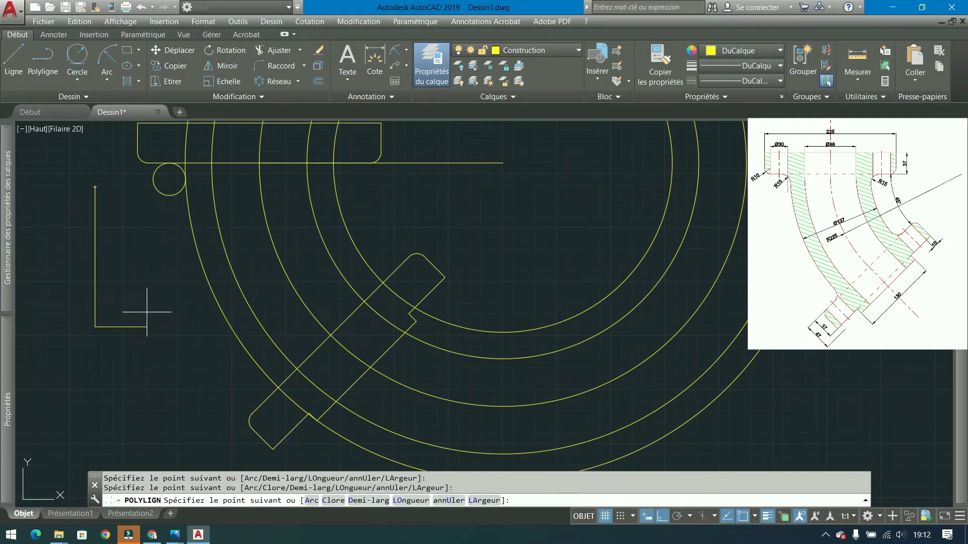
pyautogui.click(147, 312)
pyautogui.press('Return')
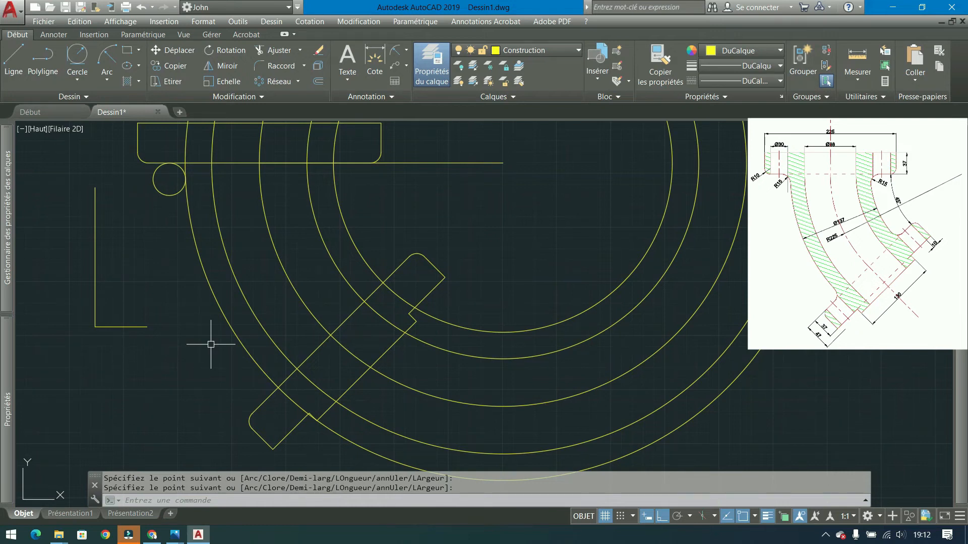
# - Draw an open box-shaped polyline across the L-shaped one, ending in a short horizontal segment at its upper-left corner
pyautogui.press('Return')
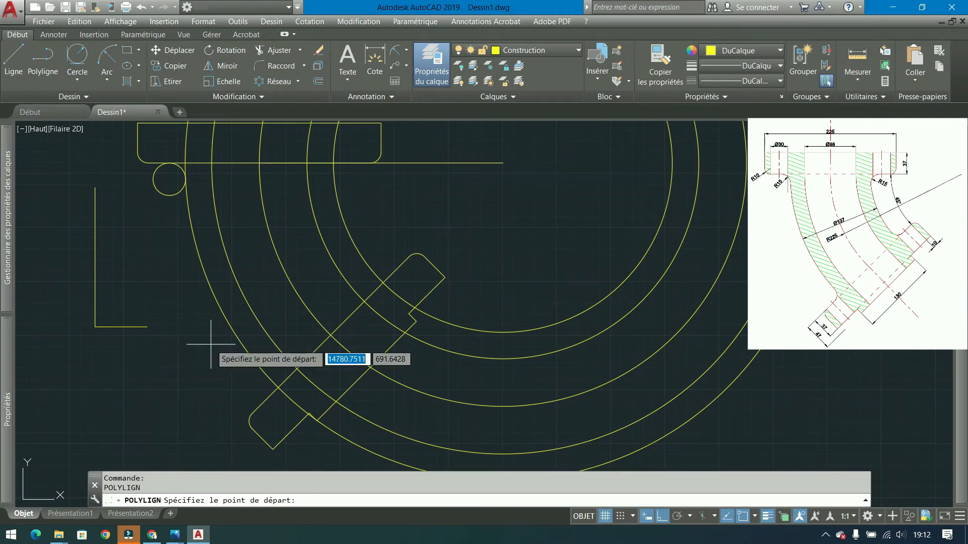
pyautogui.click(149, 295)
pyautogui.click(149, 372)
pyautogui.click(75, 372)
pyautogui.click(74, 295)
pyautogui.click(102, 281)
pyautogui.press('Return')
pyautogui.moveTo(67, 332)
pyautogui.mouseDown(button='middle')
pyautogui.moveTo(256, 296)
pyautogui.moveTo(253, 323)
pyautogui.mouseUp(button='middle')
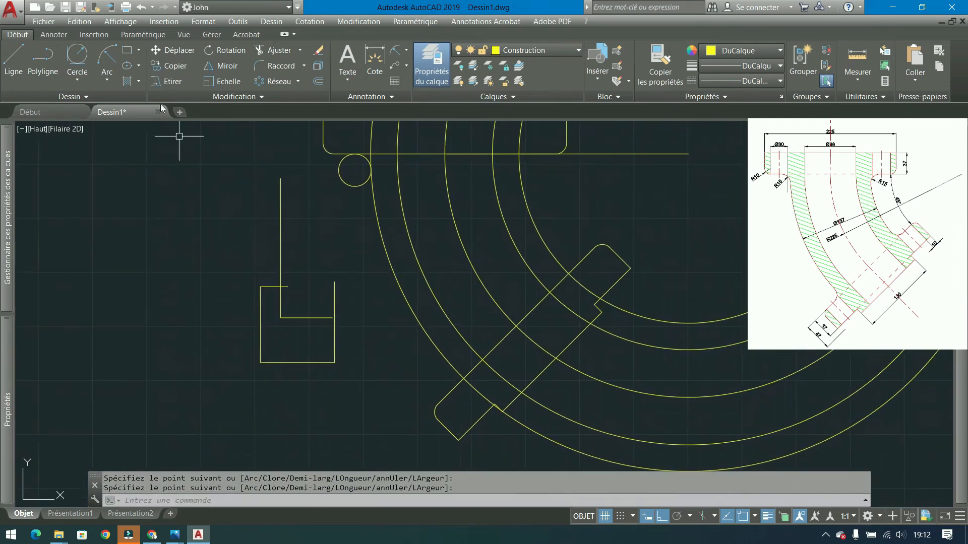
# - Fillet the upper-left corner of the open box-shaped polyline with radius 15
pyautogui.click(275, 66)
pyautogui.click(271, 286)
pyautogui.click(261, 297)
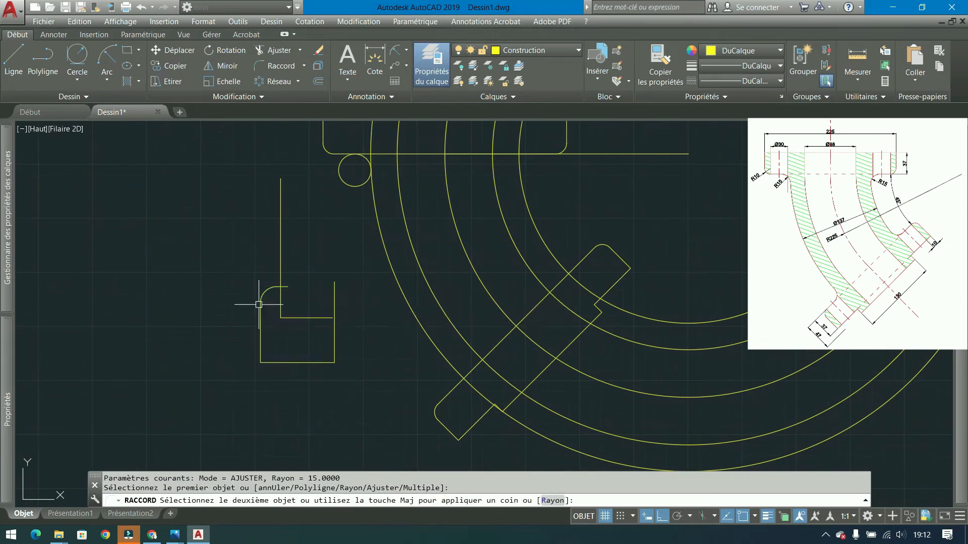
# - Fillet the lower-left and lower-right corners of the open box-shaped polyline with radius 15
pyautogui.press('Return')
pyautogui.click(282, 363)
pyautogui.click(261, 342)
pyautogui.press('Return')
pyautogui.click(319, 362)
pyautogui.click(335, 336)
# - Erase the L-shaped polyline and the open box-shaped polyline beside the elbow
pyautogui.click(344, 274)
pyautogui.click(211, 379)
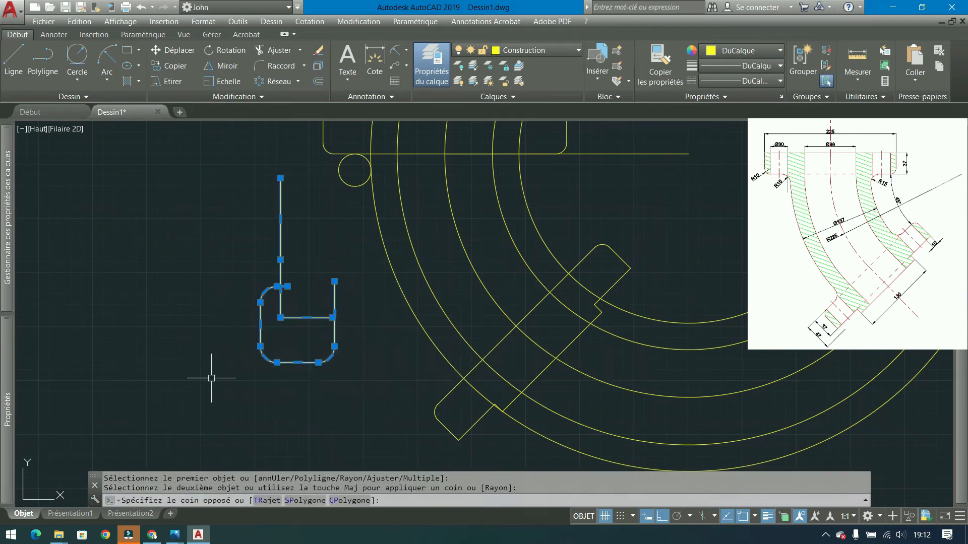
pyautogui.press('Delete')
# - Draw a circle of radius 15 tangent to the outermost circle's outer side and the oblique flange's inner edge
pyautogui.moveTo(169, 258); pyautogui.dragTo(104, 269, button='middle')
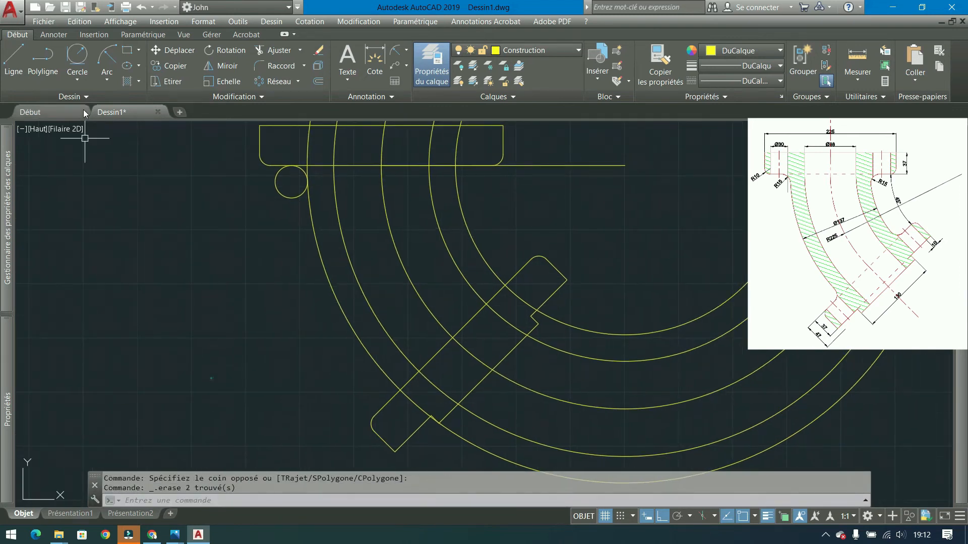
pyautogui.click(80, 62)
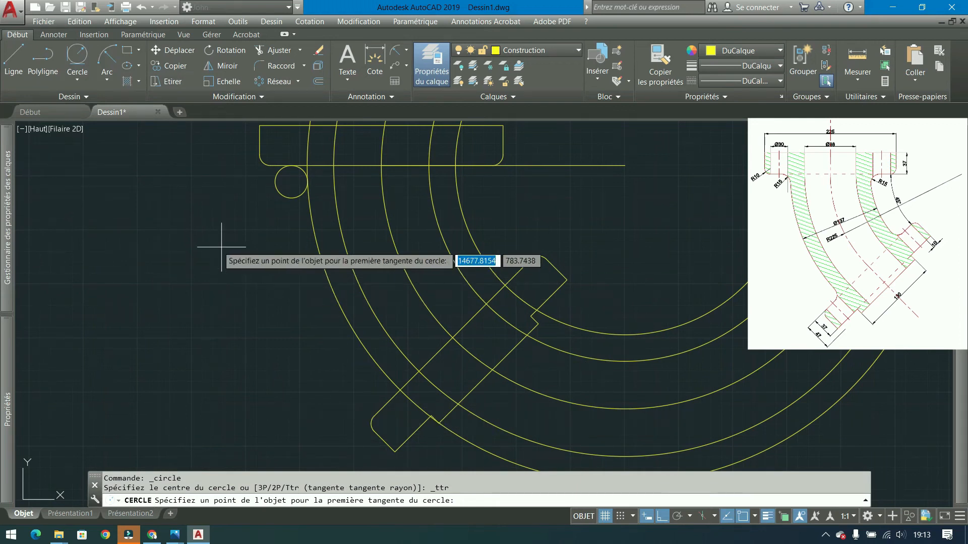
pyautogui.click(384, 377)
pyautogui.click(384, 377)
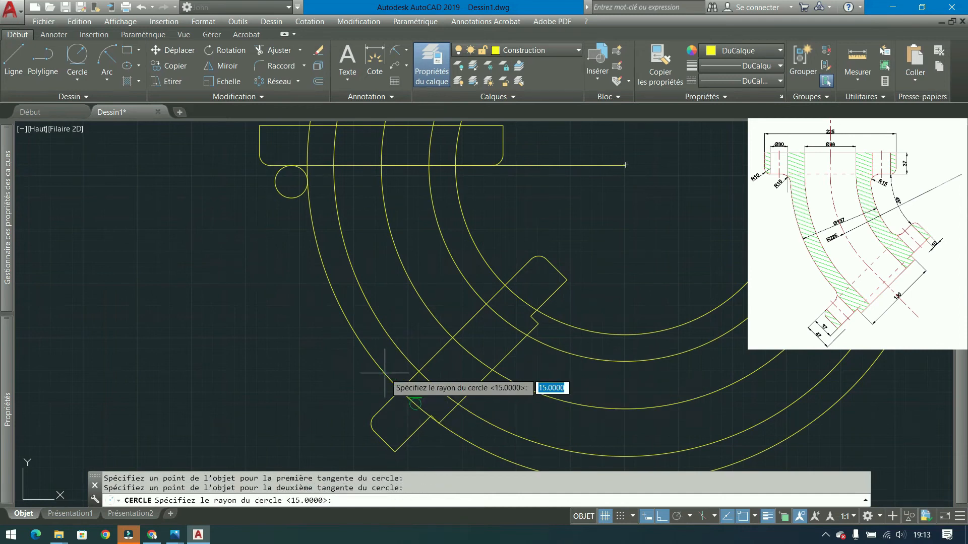
pyautogui.write('15')
pyautogui.press('Return')
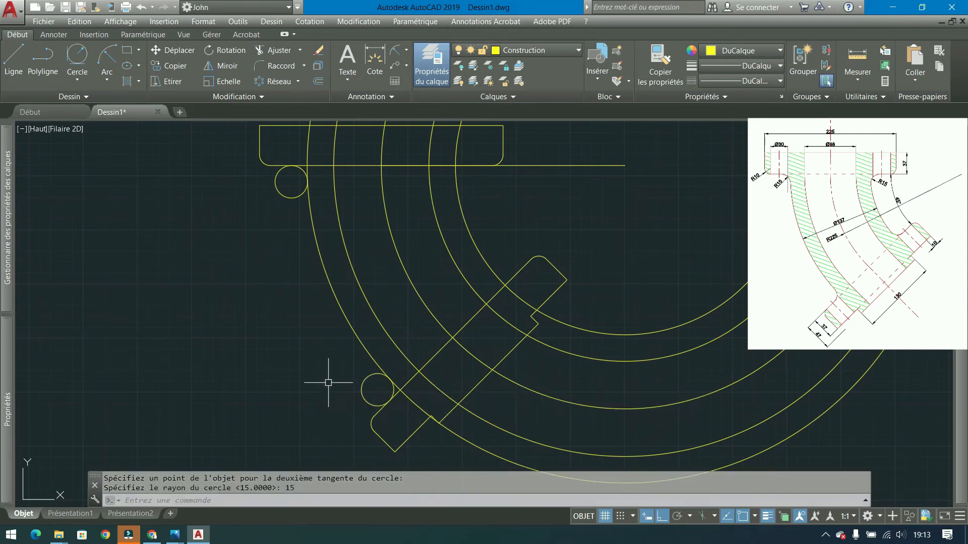
pyautogui.press('Return')
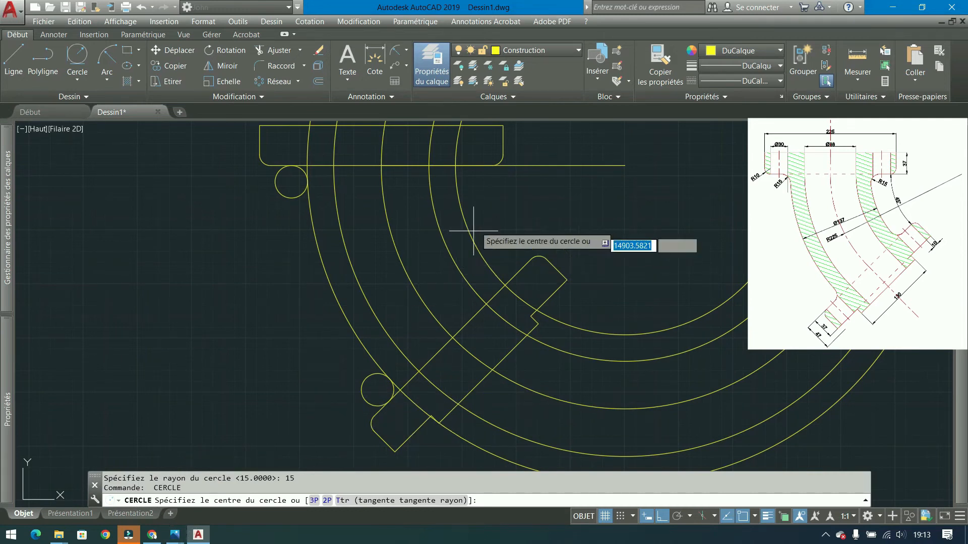
pyautogui.click(492, 165)
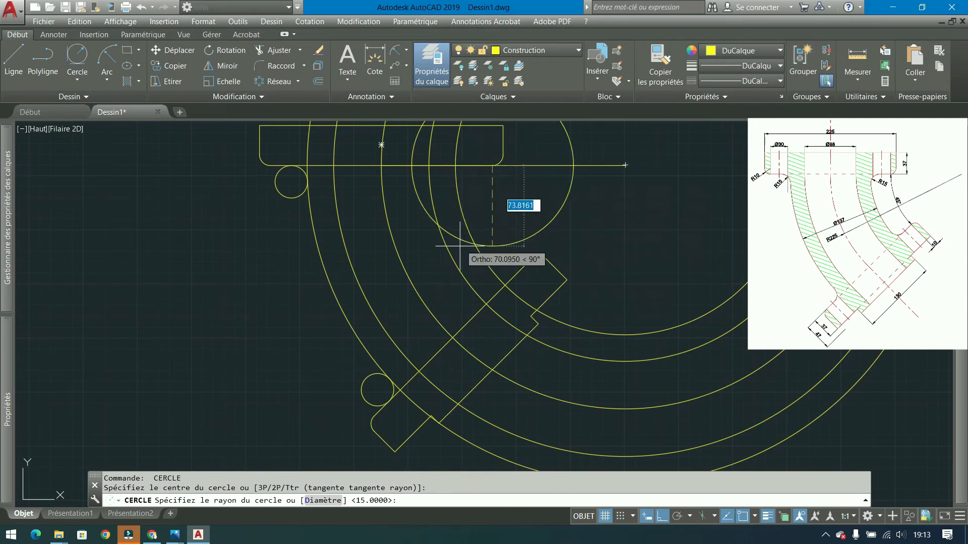
pyautogui.press('Escape')
# - Draw a circle of radius 15 tangent to the upper flange's lower edge and the innermost circle's inner side
pyautogui.press('Return')
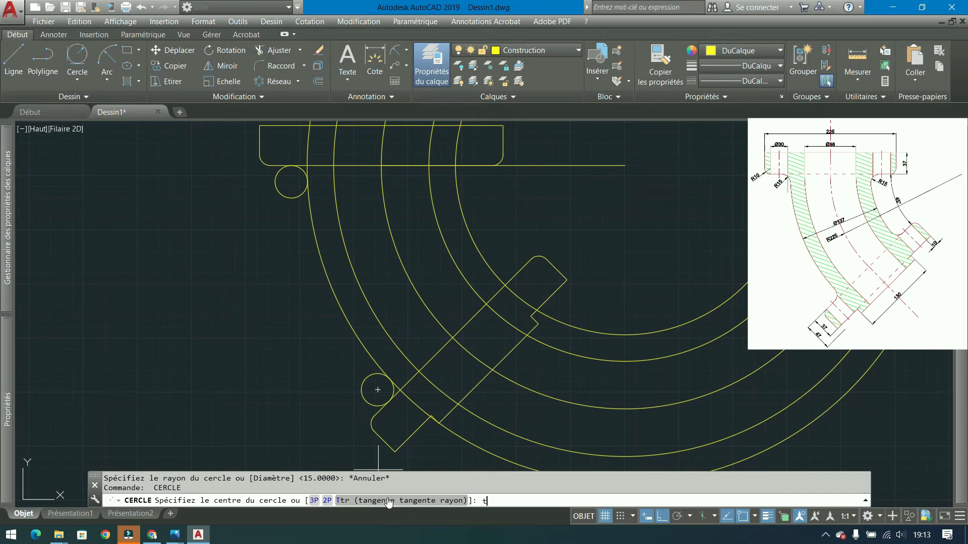
pyautogui.press('Return')
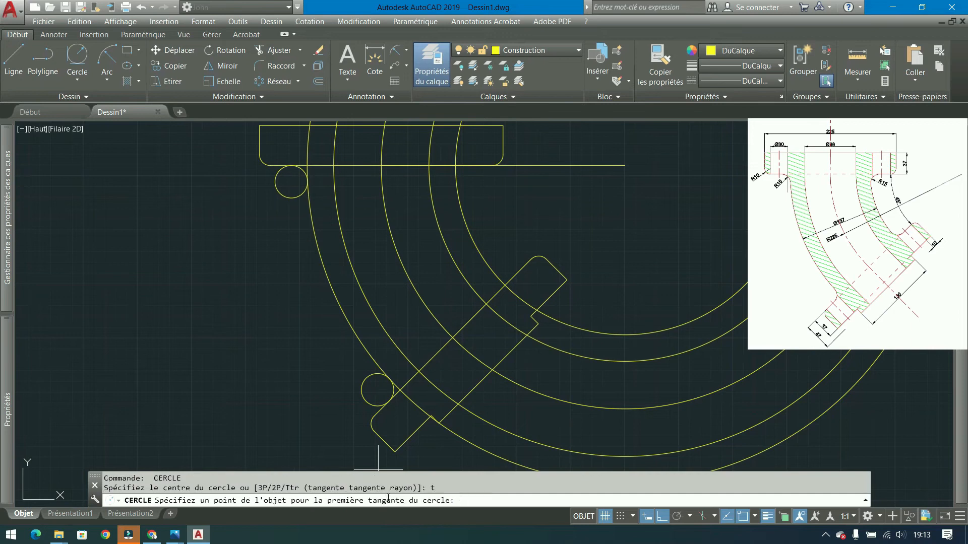
pyautogui.click(460, 166)
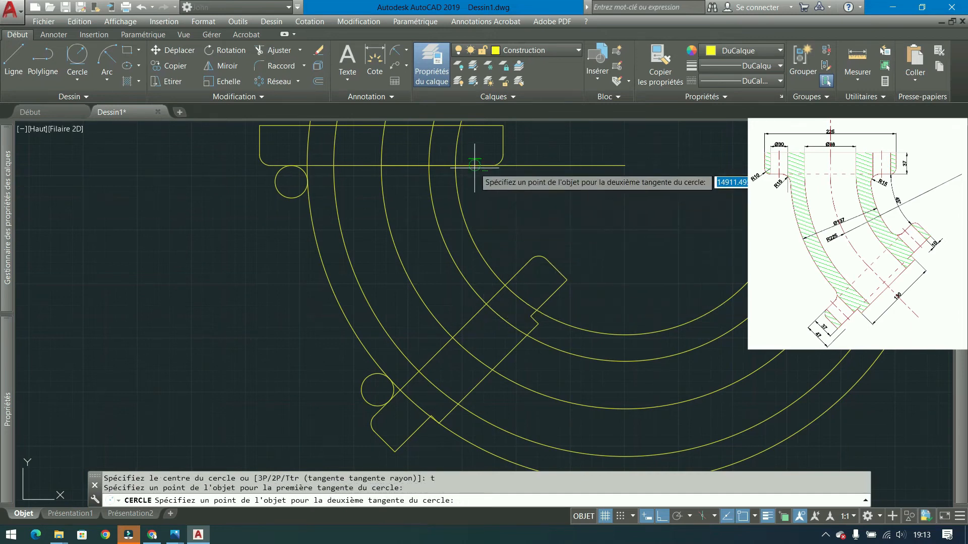
pyautogui.click(453, 189)
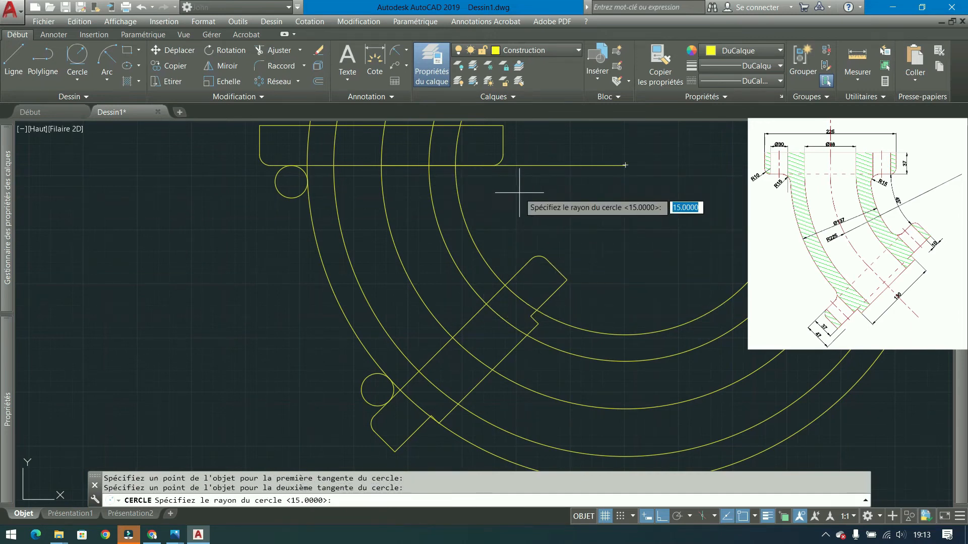
pyautogui.press('Return')
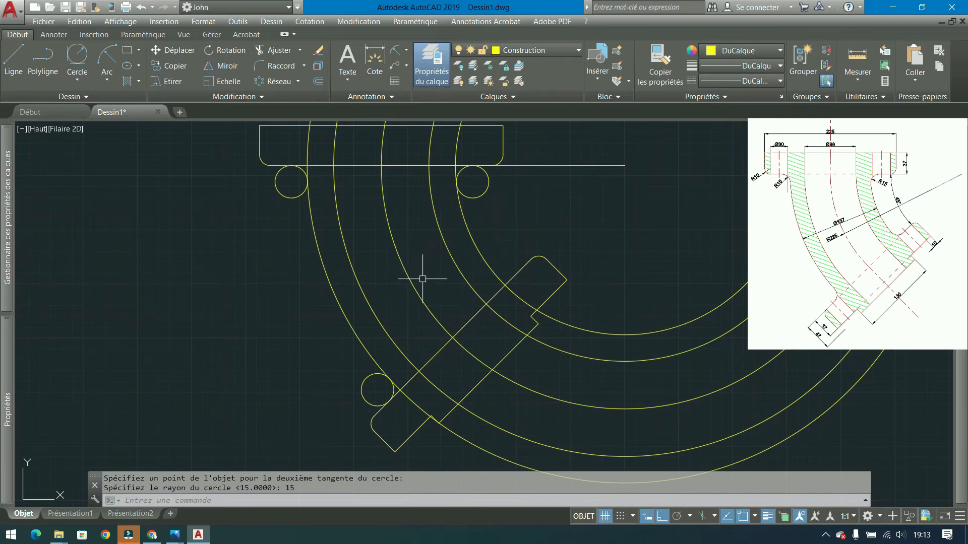
# - Draw a circle of radius 15 tangent to the innermost circle's inner side and the oblique flange's edge near its upper end
pyautogui.press('Return')
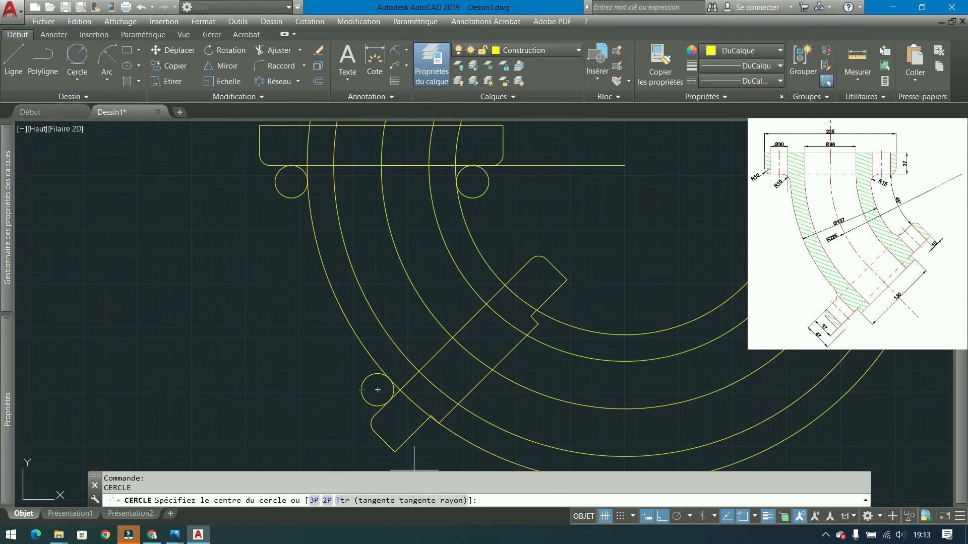
pyautogui.write('t')
pyautogui.press('Return')
pyautogui.click(469, 354)
pyautogui.click(520, 271)
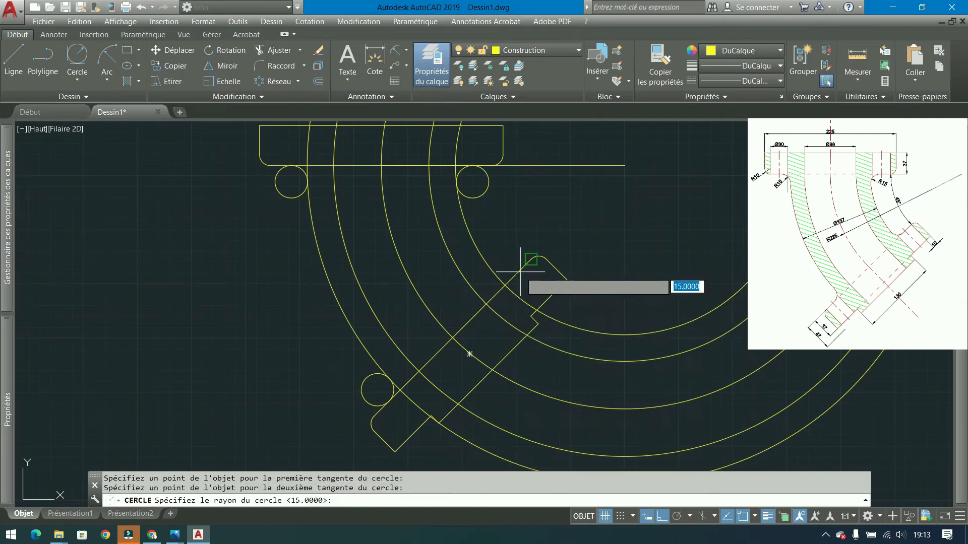
pyautogui.press('Return')
pyautogui.moveTo(531, 253)
pyautogui.mouseDown(button='middle')
pyautogui.moveTo(397, 283)
pyautogui.moveTo(386, 272)
pyautogui.mouseUp(button='middle')
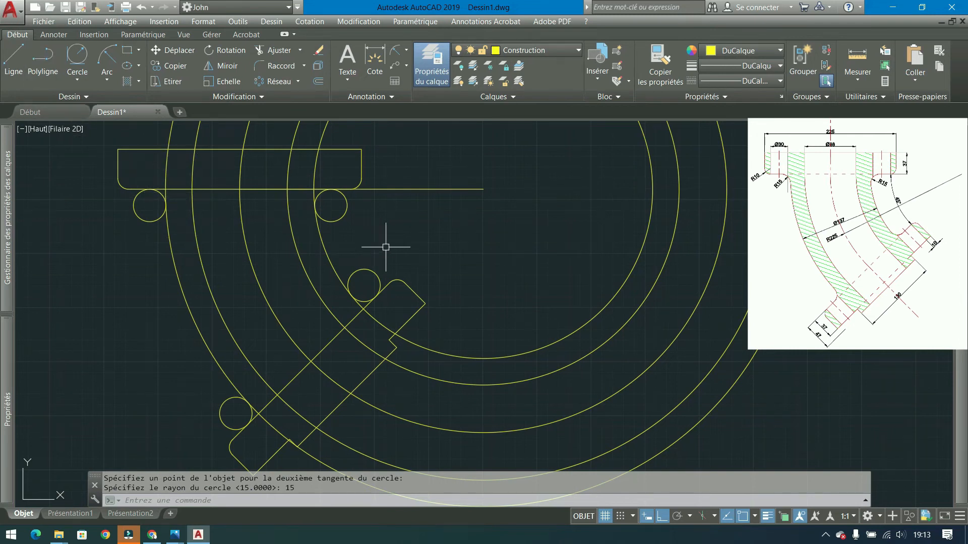
# - Draw two straight polylines across the oblique flange, continuing the bore walls from its inner edge to its outer face
pyautogui.moveTo(258, 202)
pyautogui.mouseDown(button='middle')
pyautogui.moveTo(343, 210)
pyautogui.moveTo(309, 182)
pyautogui.mouseUp(button='middle')
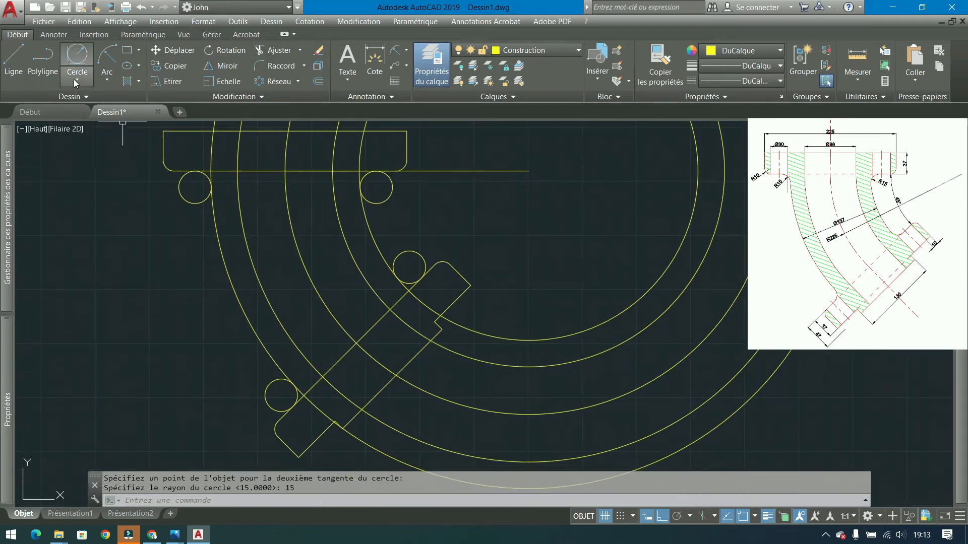
pyautogui.click(43, 58)
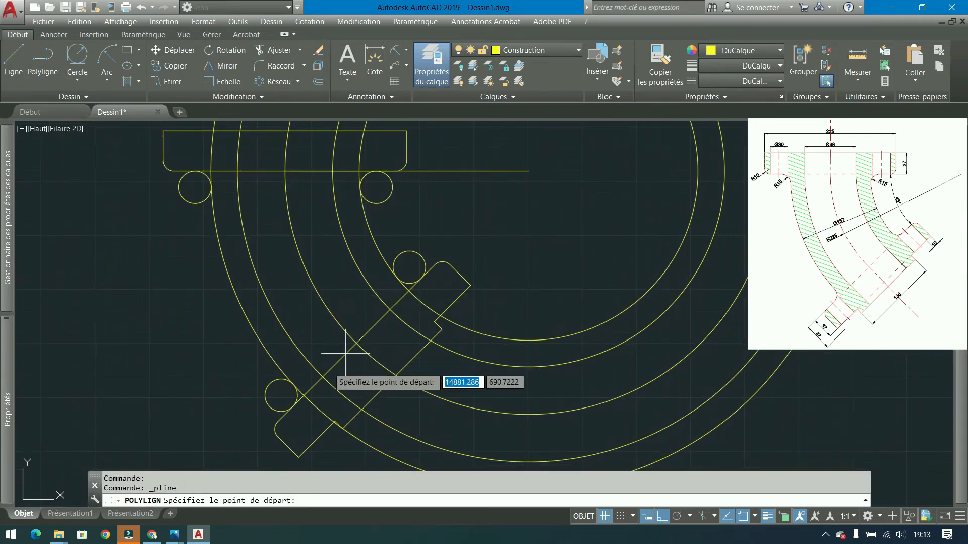
pyautogui.click(319, 377)
pyautogui.press('Return')
pyautogui.press('Return')
pyautogui.click(391, 310)
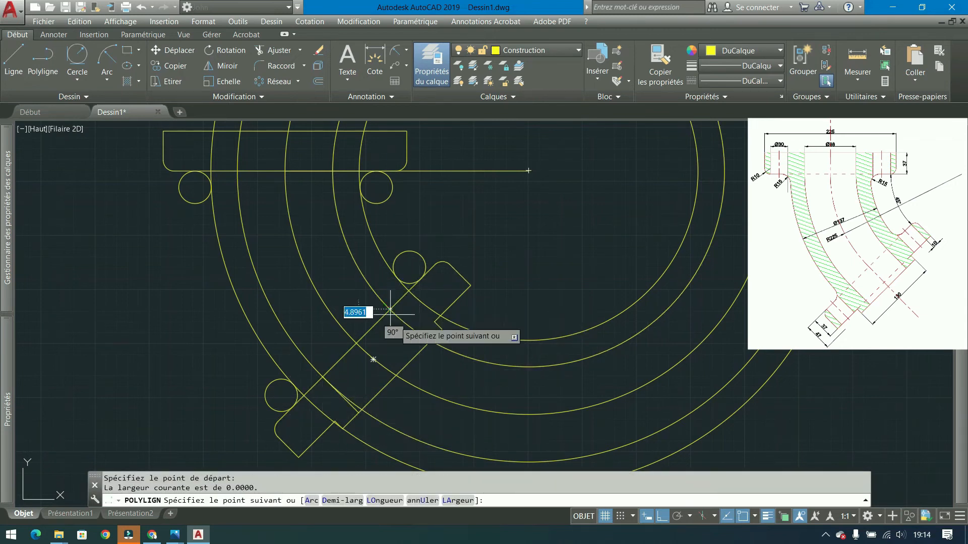
pyautogui.click(426, 345)
pyautogui.press('Return')
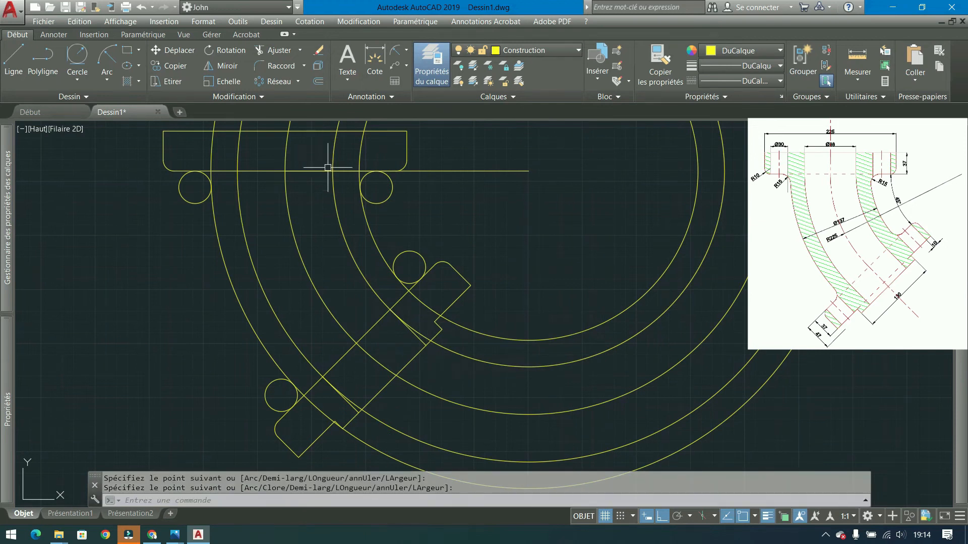
# - Draw two vertical polylines through the upper flange, continuing the bore walls up to its top face
pyautogui.press('Return')
pyautogui.click(332, 132)
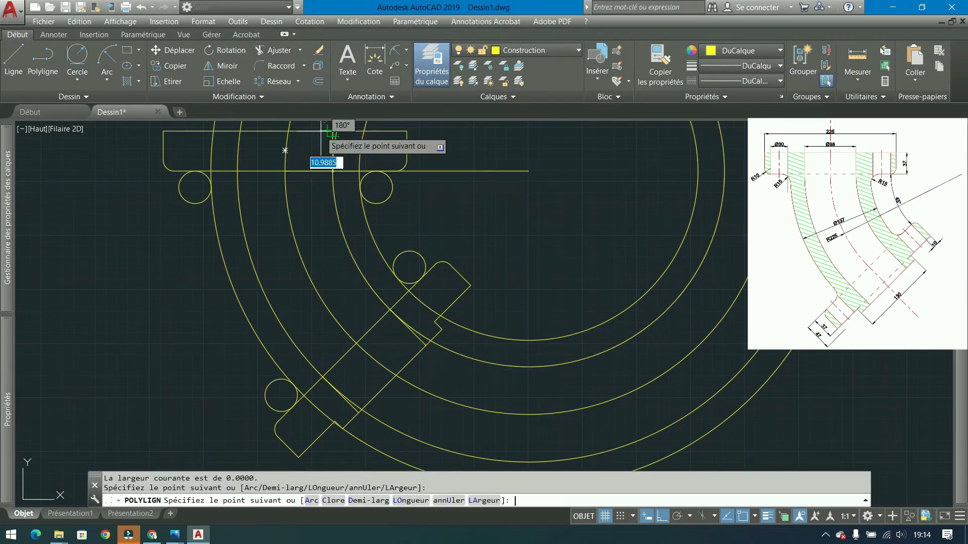
pyautogui.press('Return')
pyautogui.press('Return')
pyautogui.click(237, 171)
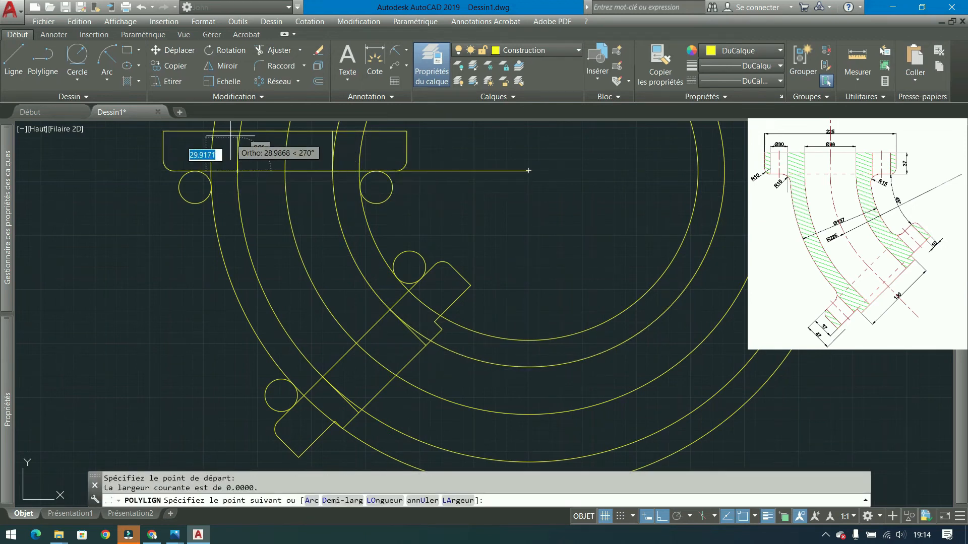
pyautogui.click(238, 131)
pyautogui.press('Return')
# - Trim the five concentric circles outside the elbow, using both flanges and the circles as cutting edges
pyautogui.scroll(-2, 229, 226)
pyautogui.scroll(1, 310, 232)
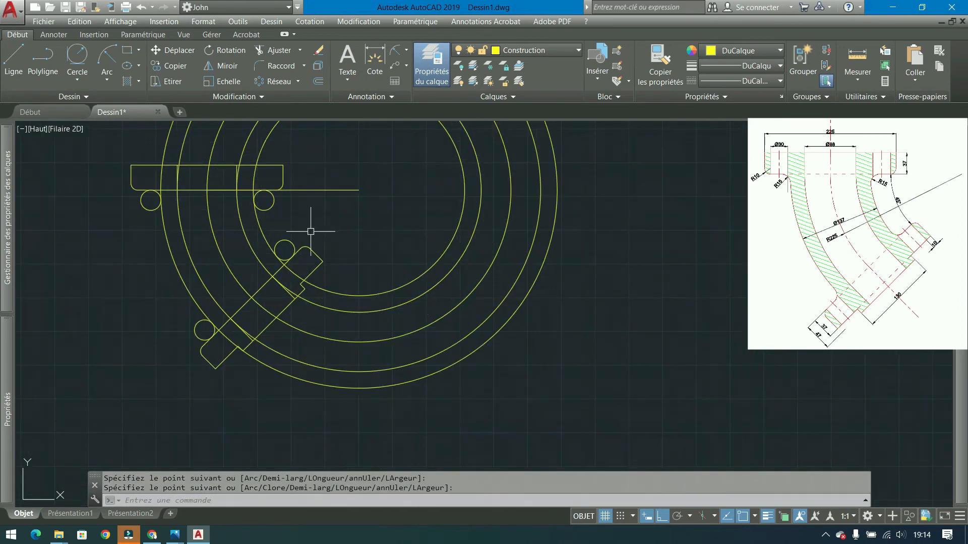
pyautogui.click(314, 251)
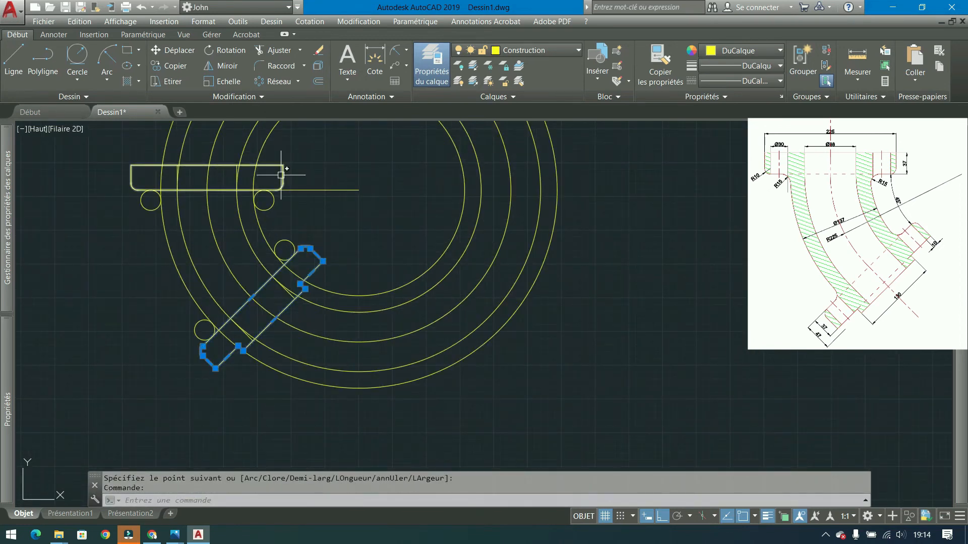
pyautogui.click(416, 253)
pyautogui.click(335, 396)
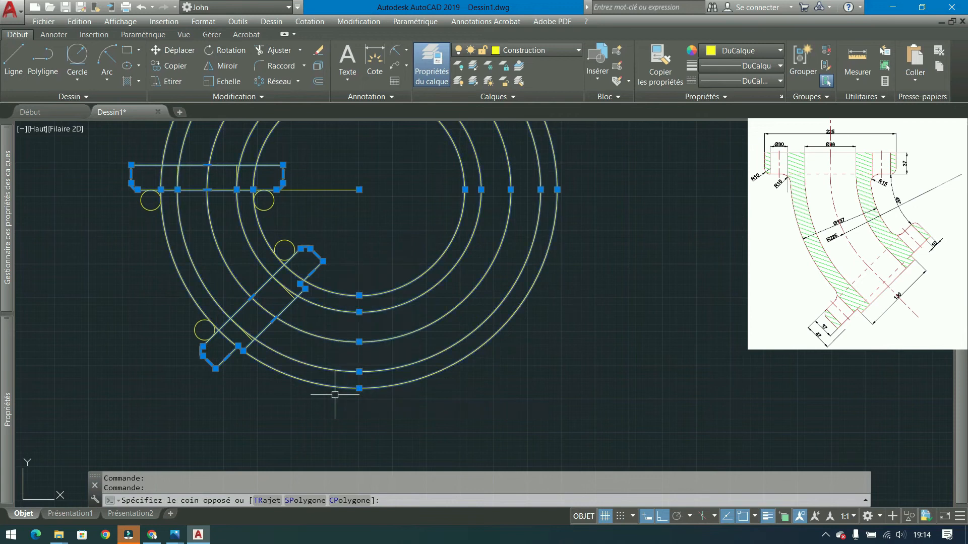
pyautogui.click(278, 51)
pyautogui.click(637, 157)
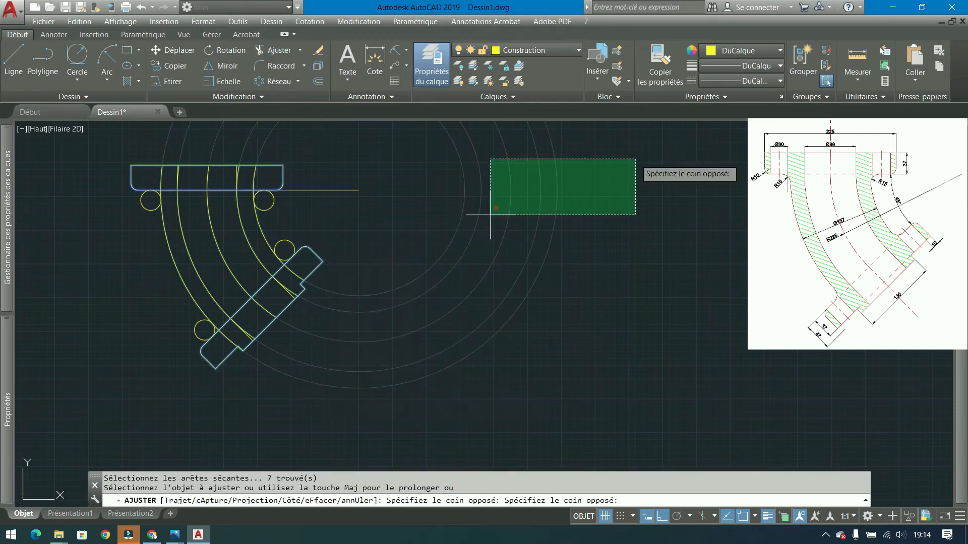
pyautogui.click(403, 274)
# - Trim the pieces of the concentric arcs lying inside the oblique flange, including the one reaching its lower notch
pyautogui.moveTo(321, 261); pyautogui.dragTo(464, 277, button='middle')
pyautogui.scroll(4, 464, 277)
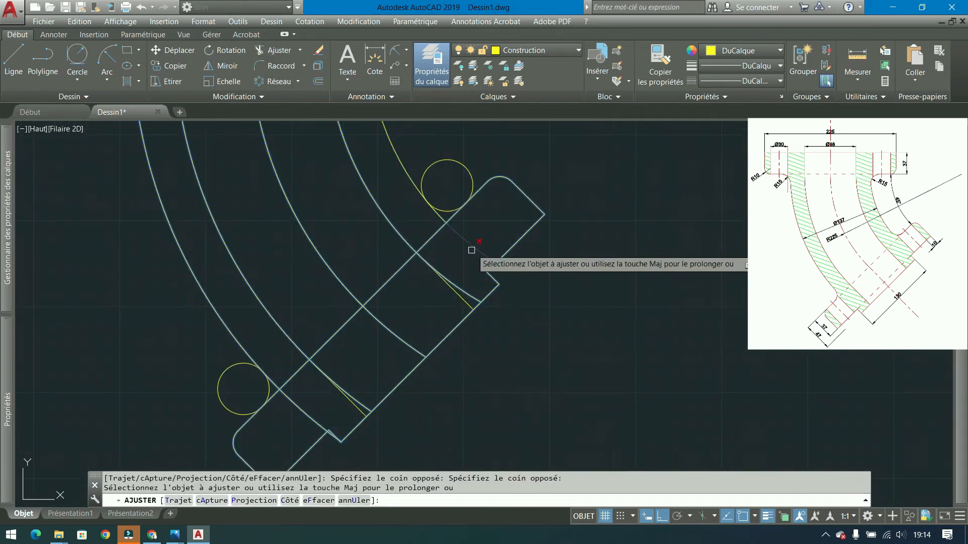
pyautogui.click(467, 290)
pyautogui.click(400, 335)
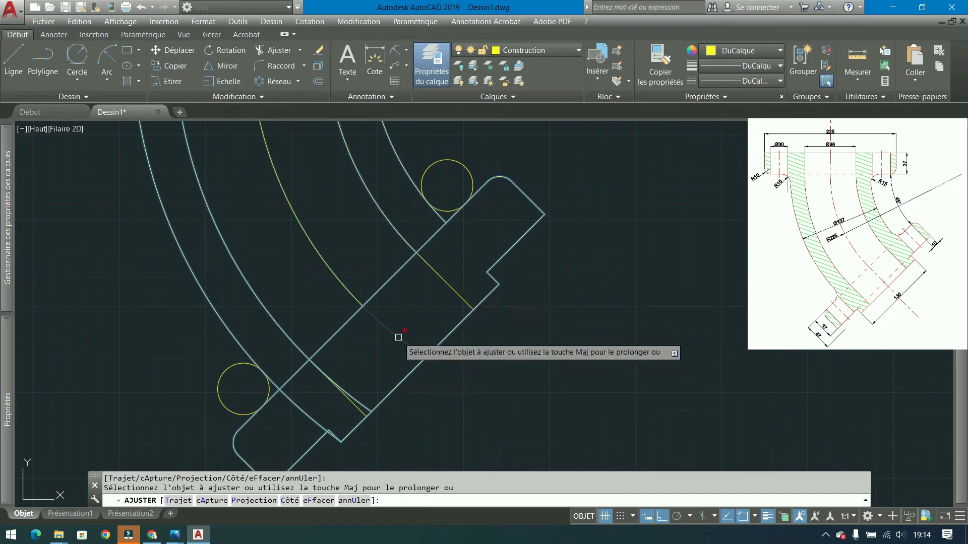
pyautogui.click(357, 396)
pyautogui.scroll(5, 335, 449)
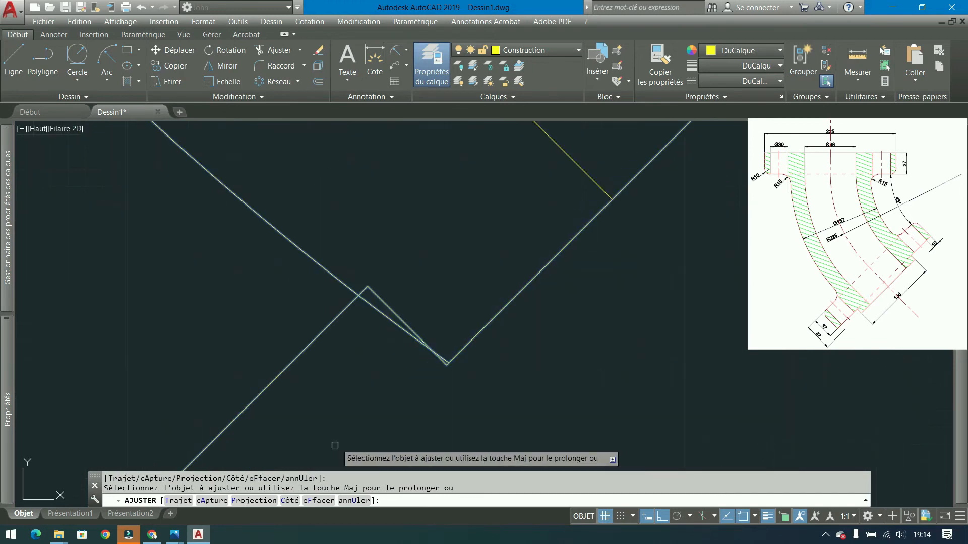
pyautogui.scroll(3, 440, 372)
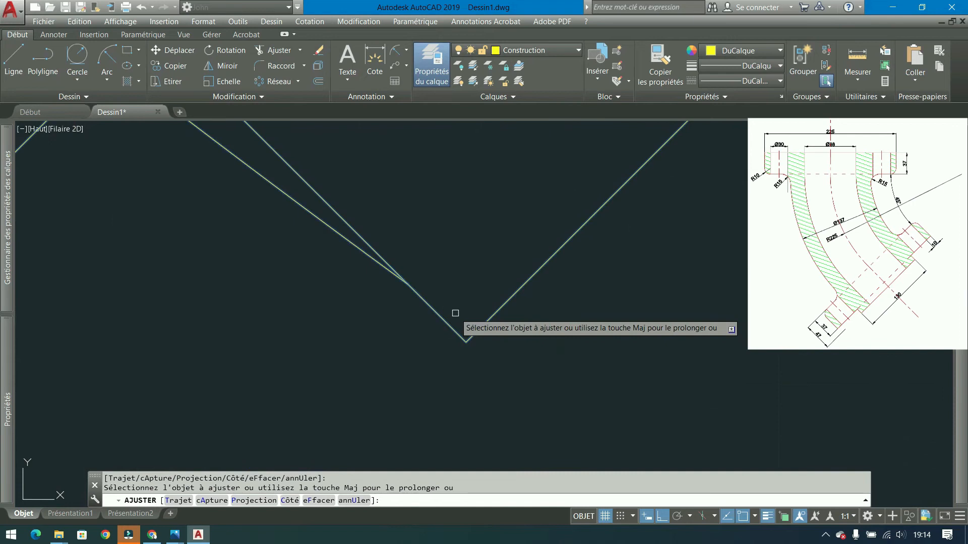
pyautogui.scroll(-8, 346, 236)
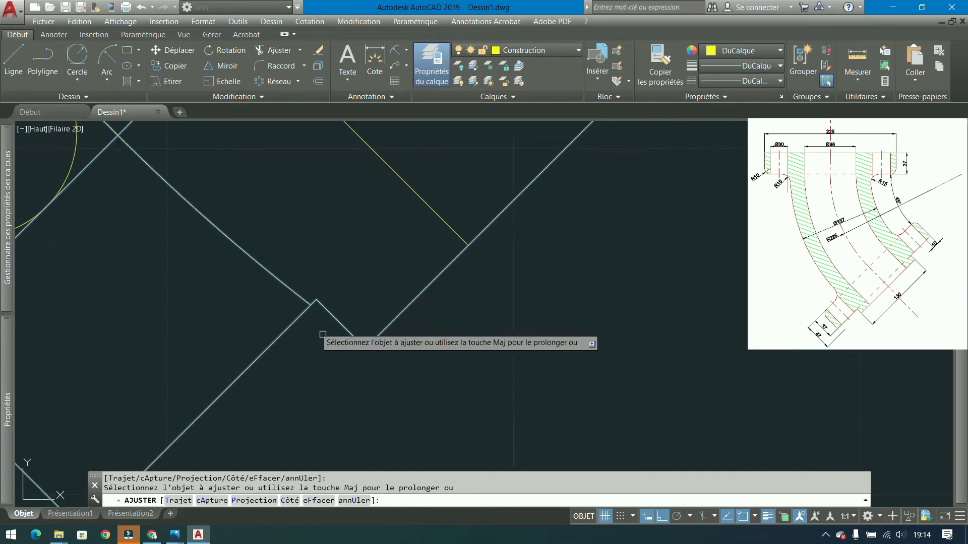
# - Trim the pieces of the concentric arcs lying inside the upper flange, keeping the two vertical bore lines
pyautogui.moveTo(286, 197); pyautogui.dragTo(408, 359, button='middle')
pyautogui.scroll(-1, 366, 233)
pyautogui.scroll(1, 385, 231)
pyautogui.scroll(2, 385, 230)
pyautogui.click(479, 217)
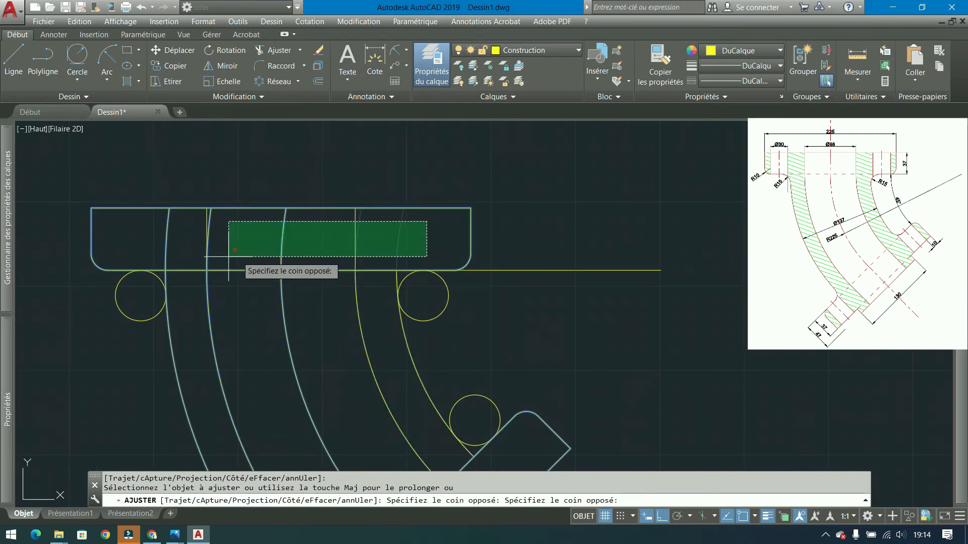
pyautogui.click(156, 252)
pyautogui.scroll(-3, 511, 161)
pyautogui.press('Escape')
# - Trim the flange edge and outer wall arc back to the radius 15 circle's tangent points at the upper flange
pyautogui.moveTo(478, 291); pyautogui.dragTo(499, 198, button='middle')
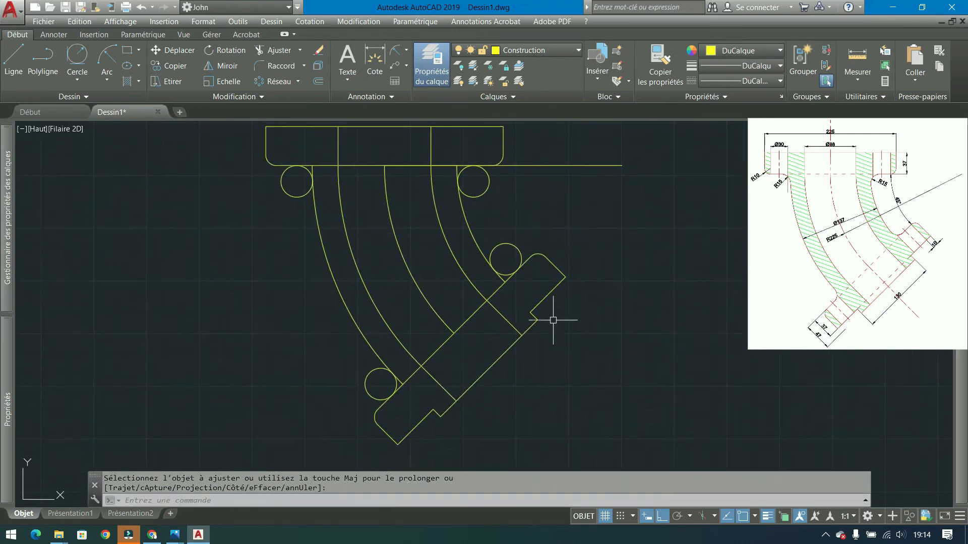
pyautogui.click(264, 55)
pyautogui.click(298, 135)
pyautogui.click(227, 214)
pyautogui.click(393, 401)
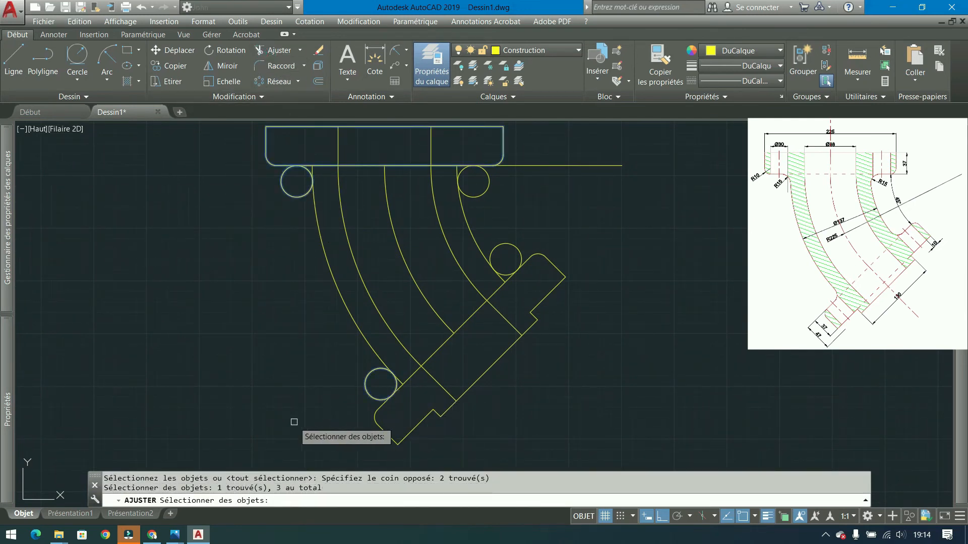
pyautogui.click(657, 232)
pyautogui.click(331, 385)
pyautogui.click(489, 181)
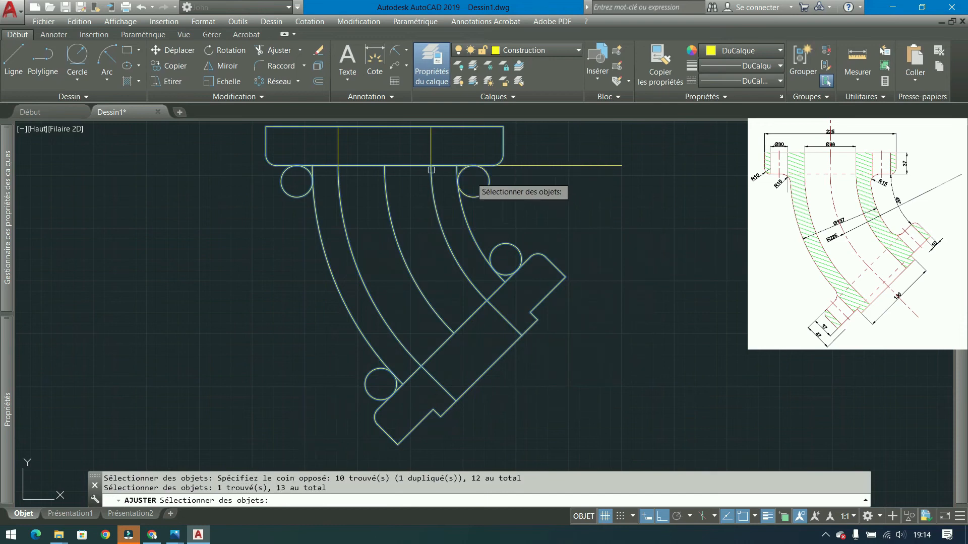
pyautogui.scroll(2, 318, 167)
pyautogui.press('Return')
pyautogui.click(322, 151)
pyautogui.click(307, 166)
# - Trim the oblique flange's edge and the wall arcs back to the tangent points of its two radius 15 circles
pyautogui.moveTo(573, 310); pyautogui.dragTo(553, 171, button='middle')
pyautogui.click(619, 196)
pyautogui.click(588, 206)
pyautogui.click(450, 390)
pyautogui.click(432, 373)
pyautogui.press('Return')
# - On the Tracé layer, create closed boundary polylines around the two pipe wall sections, each including its flange portions
pyautogui.scroll(-1, 456, 372)
pyautogui.moveTo(423, 358); pyautogui.dragTo(340, 368, button='middle')
pyautogui.click(548, 50)
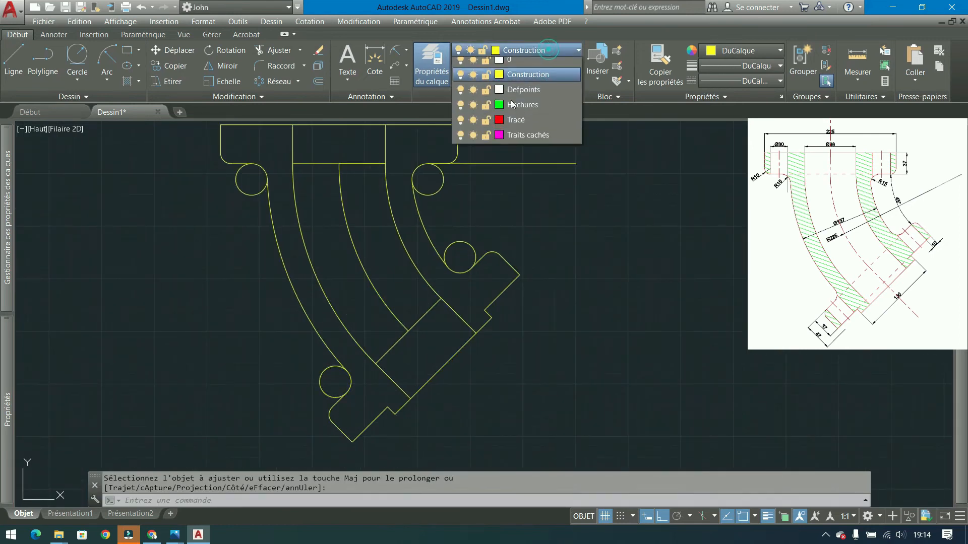
pyautogui.click(517, 128)
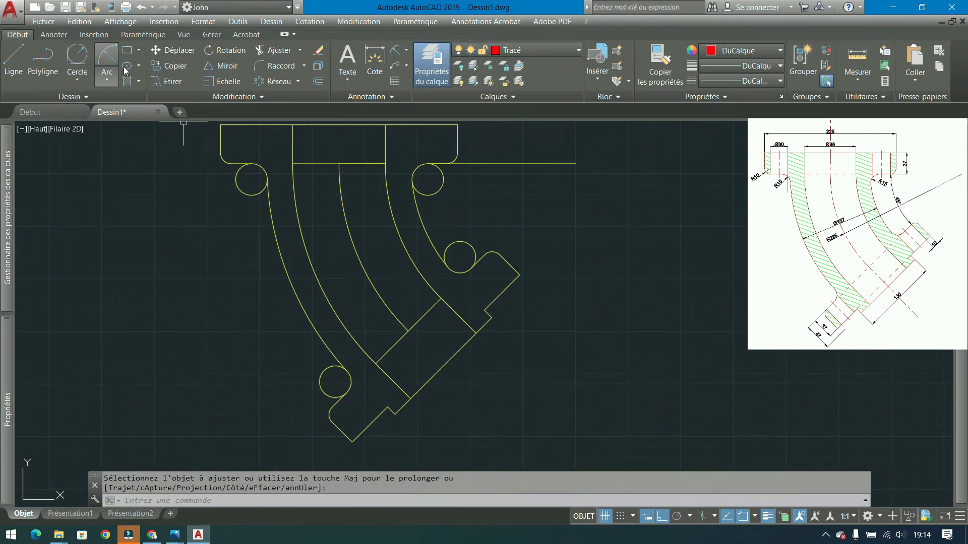
pyautogui.click(139, 81)
pyautogui.click(115, 151)
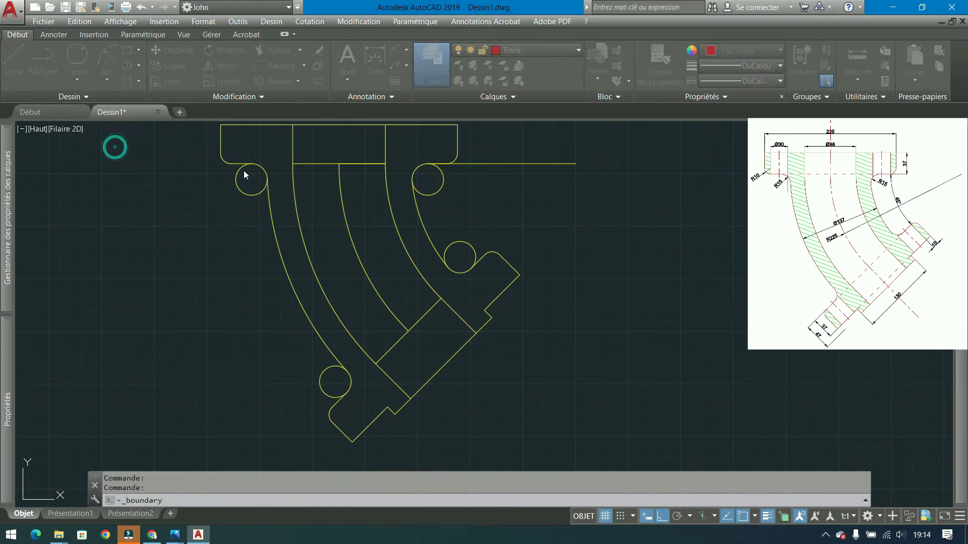
pyautogui.press('Return')
pyautogui.click(259, 153)
pyautogui.click(406, 148)
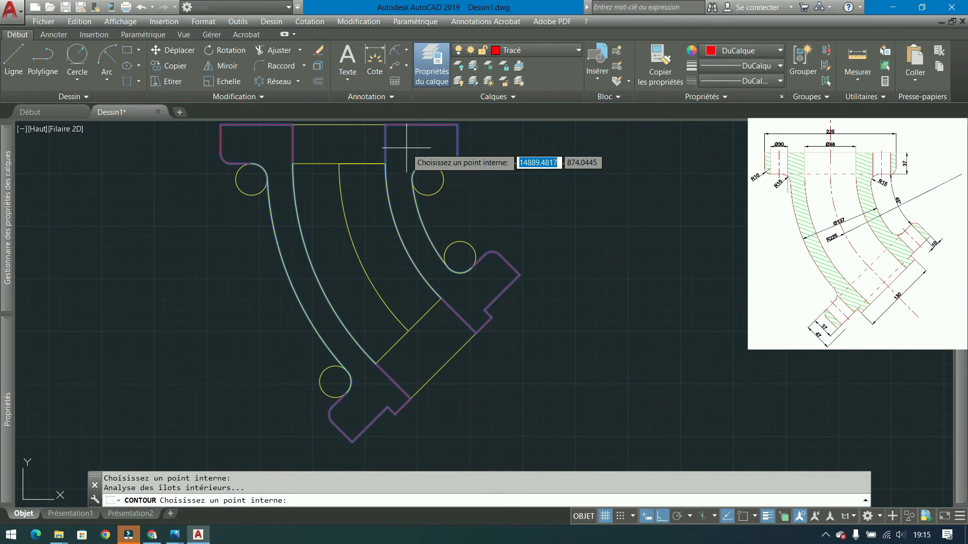
pyautogui.press('Return')
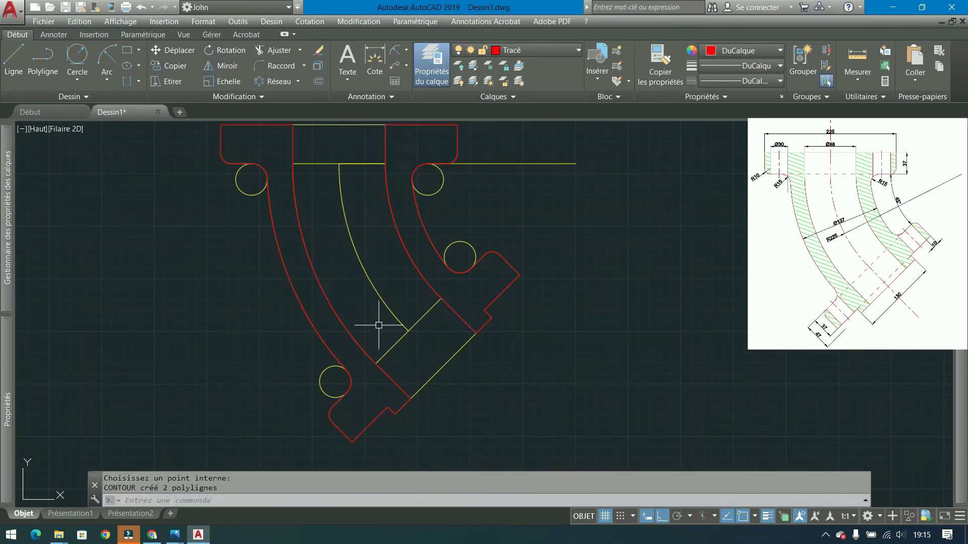
pyautogui.moveTo(309, 286); pyautogui.dragTo(294, 309, button='middle')
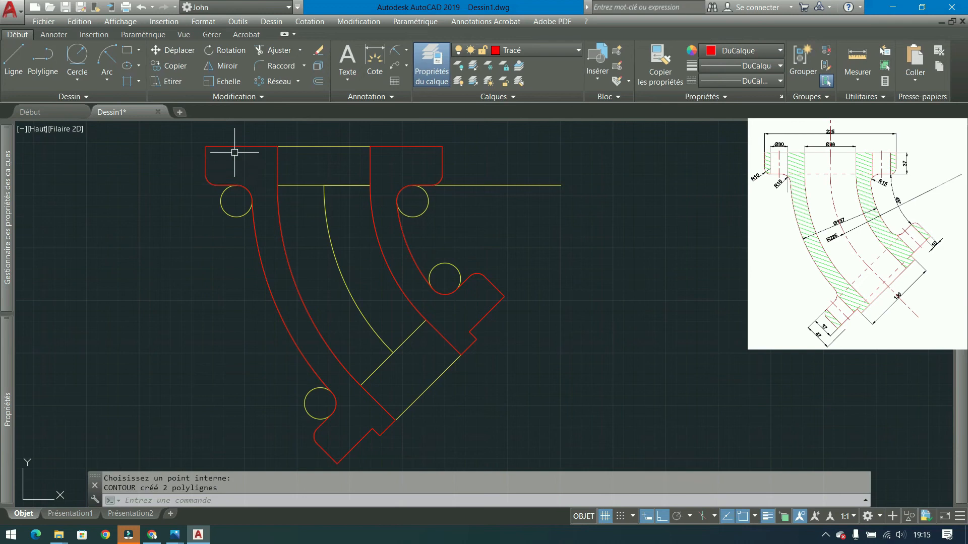
pyautogui.click(543, 51)
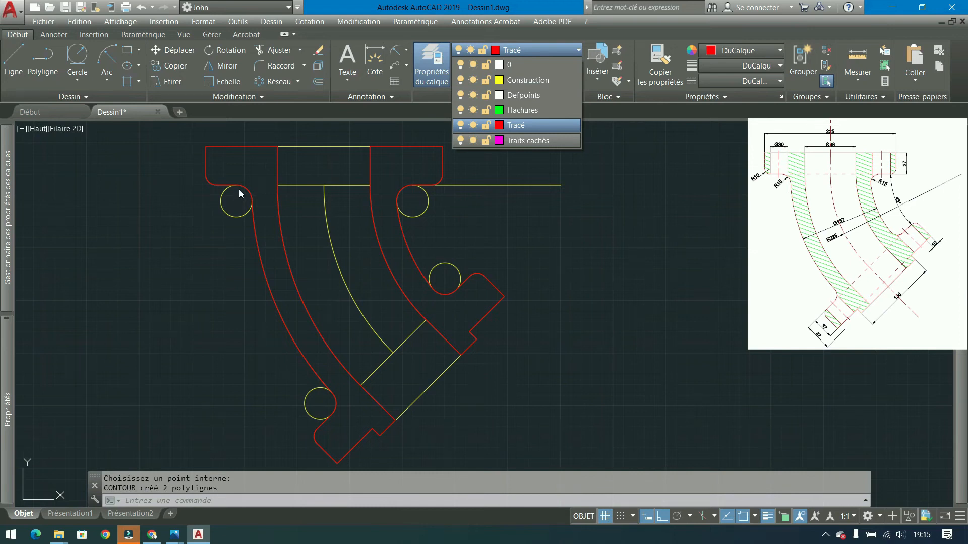
pyautogui.click(237, 174)
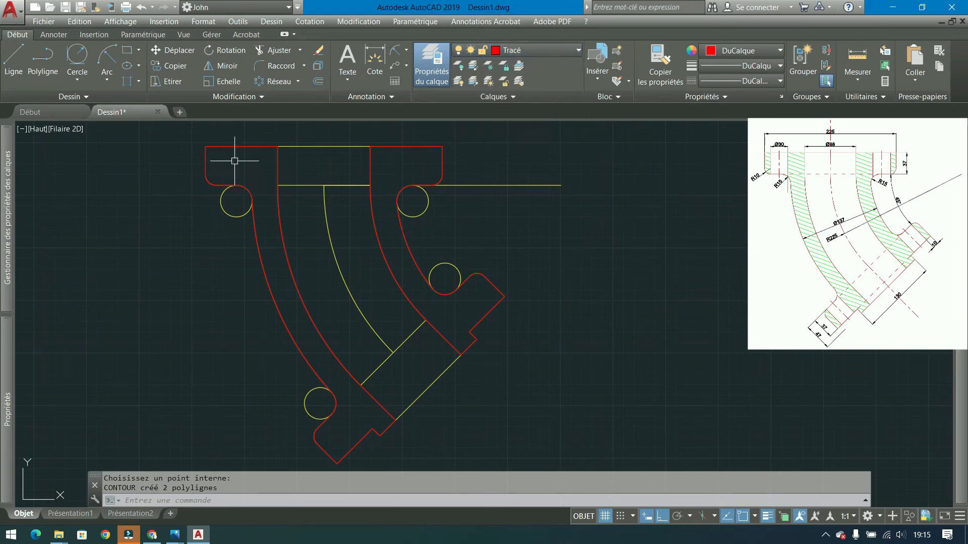
pyautogui.click(539, 50)
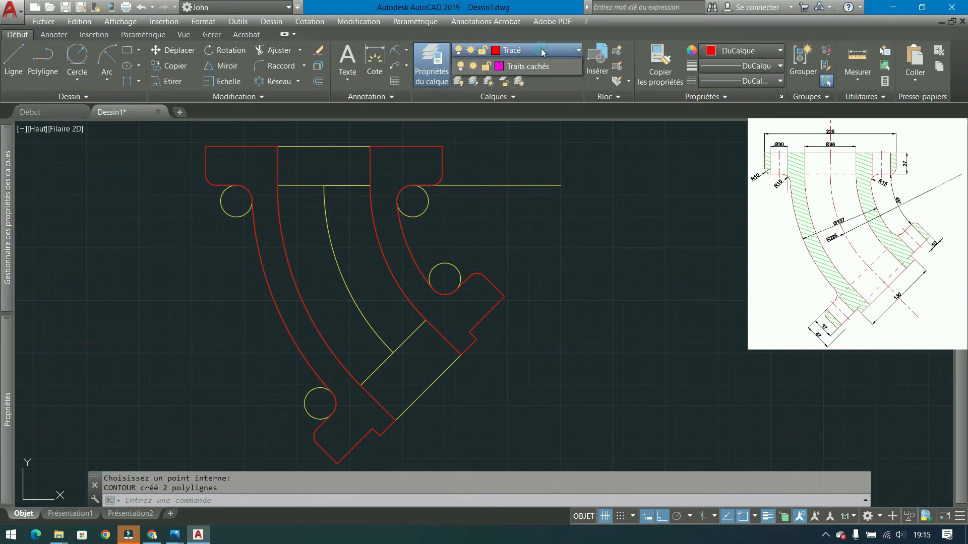
pyautogui.click(276, 150)
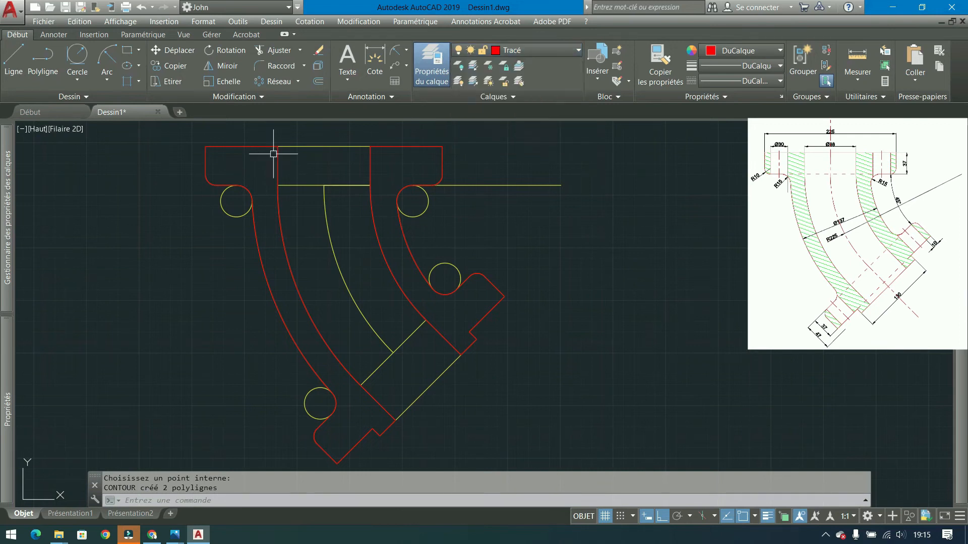
pyautogui.click(276, 158)
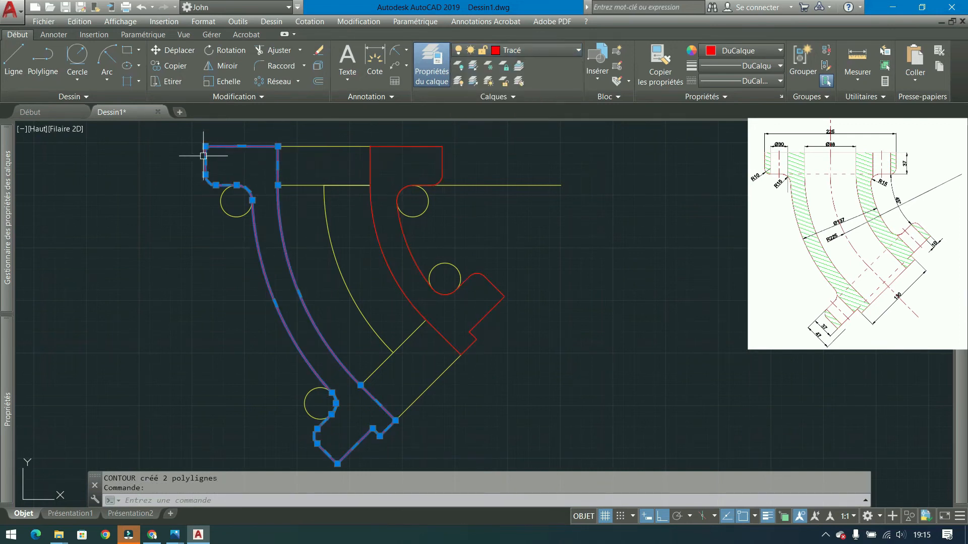
pyautogui.press('Escape')
# - On the Construction layer, draw a 30 by 50 rectangle downward from the upper flange's top-left corner for the bolt hole
pyautogui.click(534, 50)
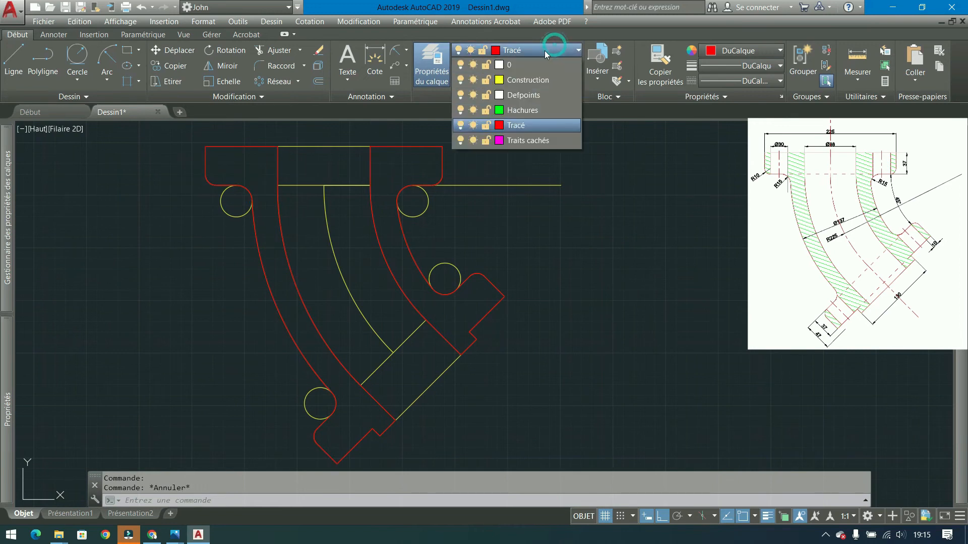
pyautogui.click(528, 80)
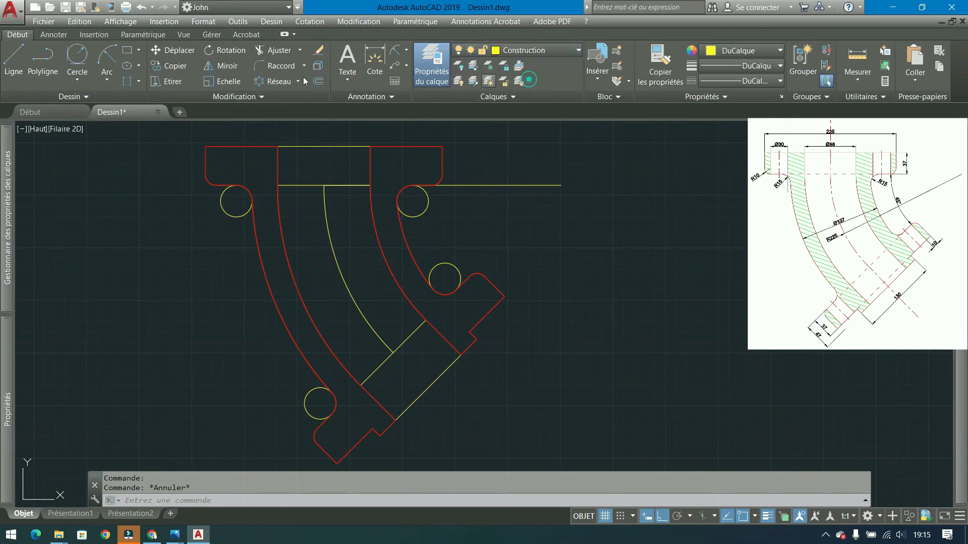
pyautogui.click(129, 55)
pyautogui.click(205, 146)
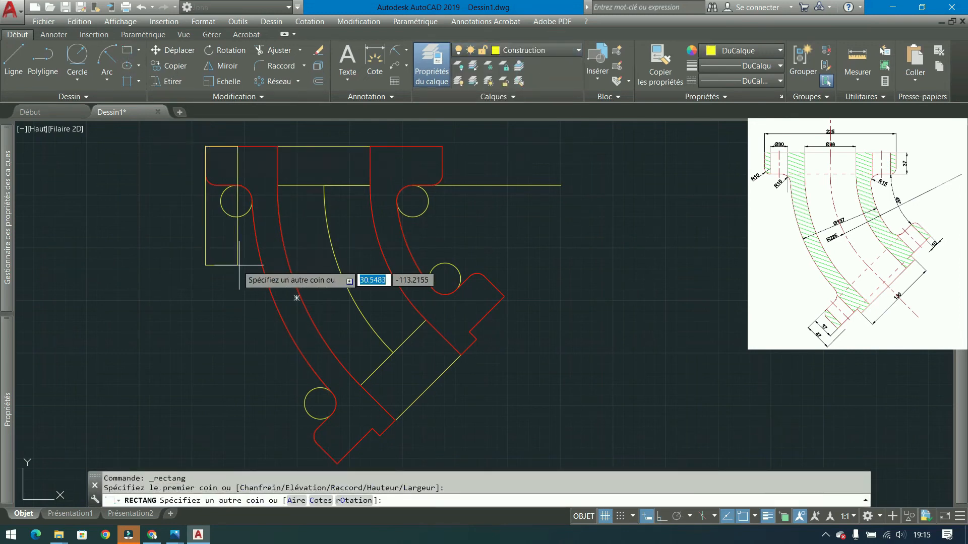
pyautogui.write('30')
pyautogui.press('Tab')
pyautogui.write('-50')
pyautogui.press('Return')
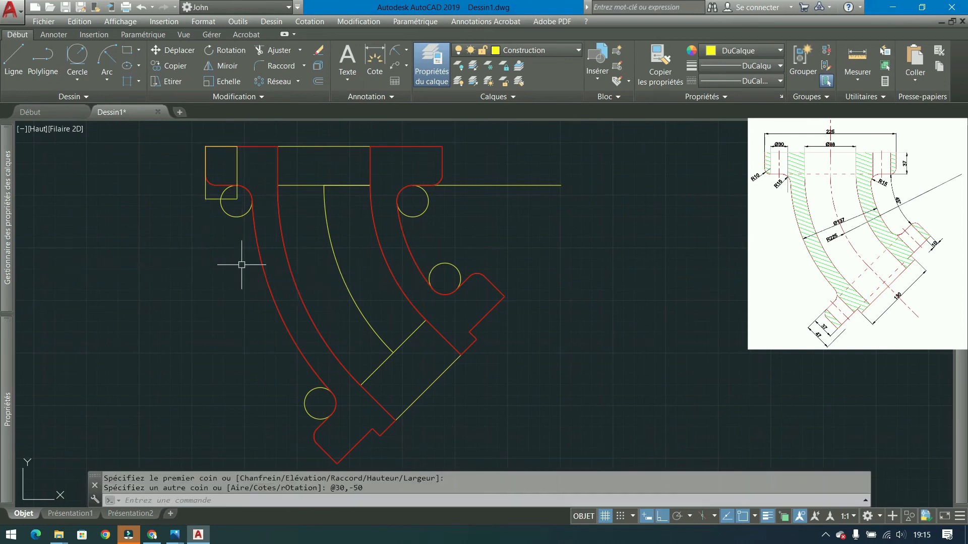
# - Move the 30 by 50 rectangle 10 horizontally inward from the upper flange's outer edge
pyautogui.scroll(1, 197, 133)
pyautogui.click(291, 172)
pyautogui.click(232, 189)
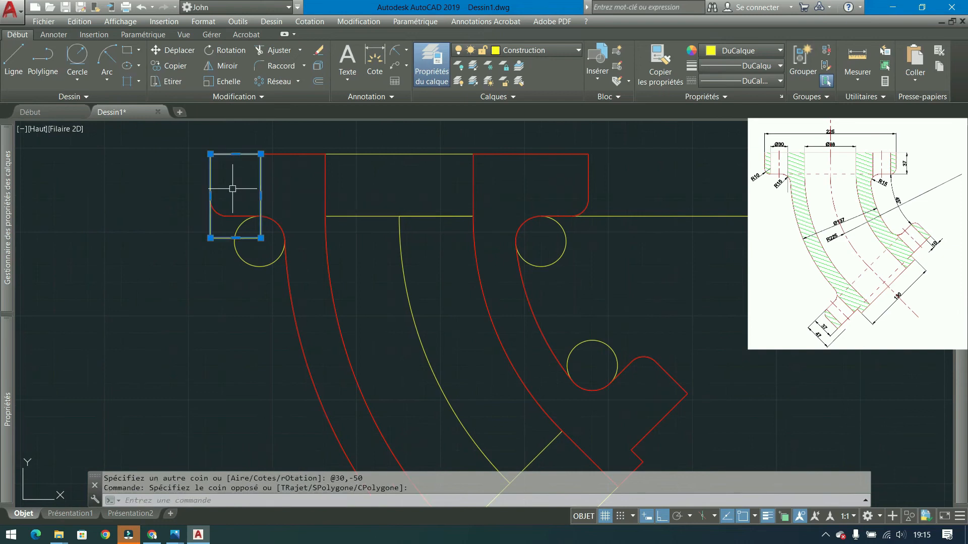
pyautogui.click(171, 50)
pyautogui.click(157, 128)
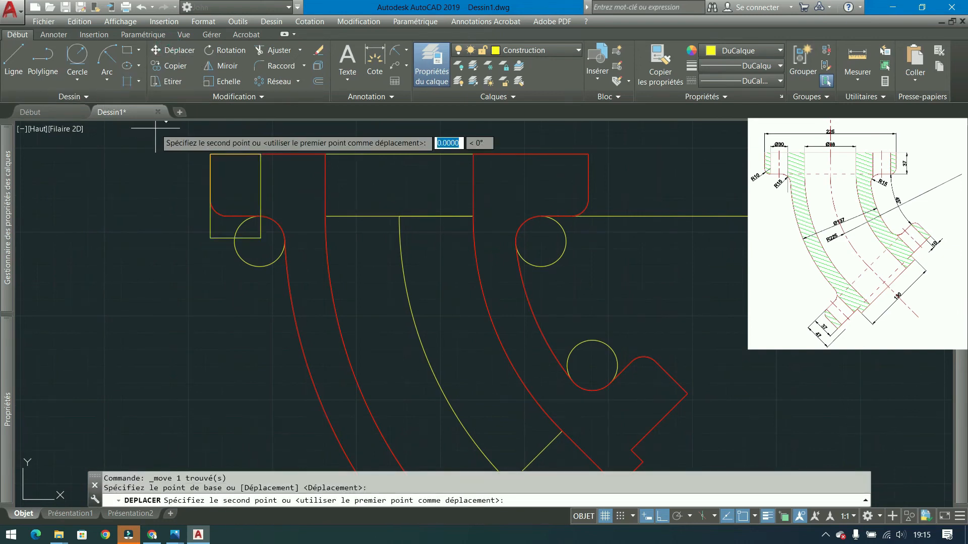
pyautogui.write('10')
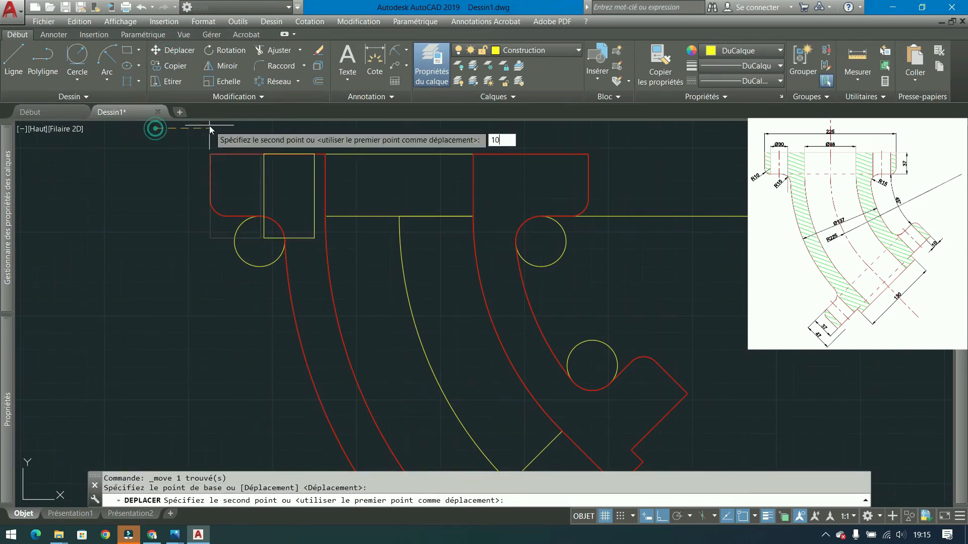
pyautogui.press('Return')
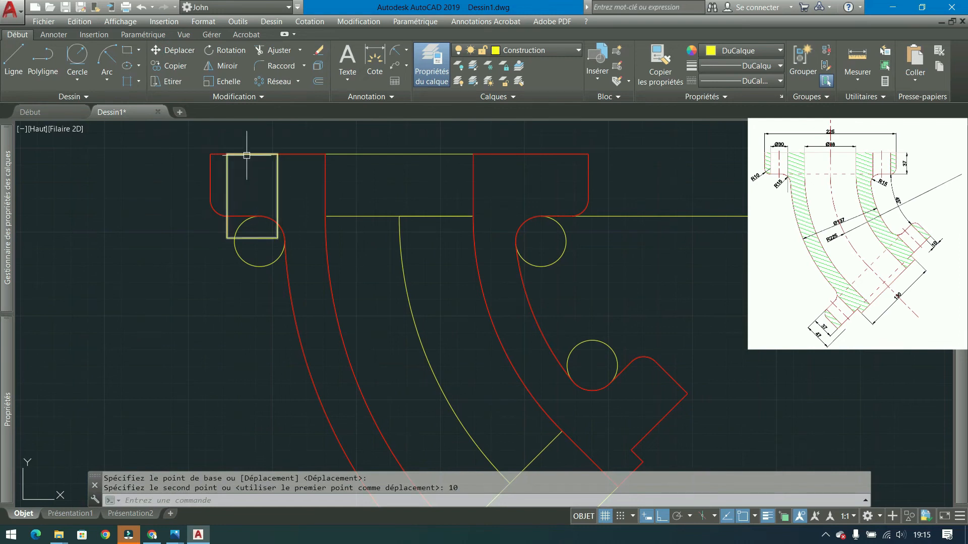
# - Mirror the hole rectangle about the upper flange's vertical centre axis, keeping the original
pyautogui.scroll(-2, 192, 323)
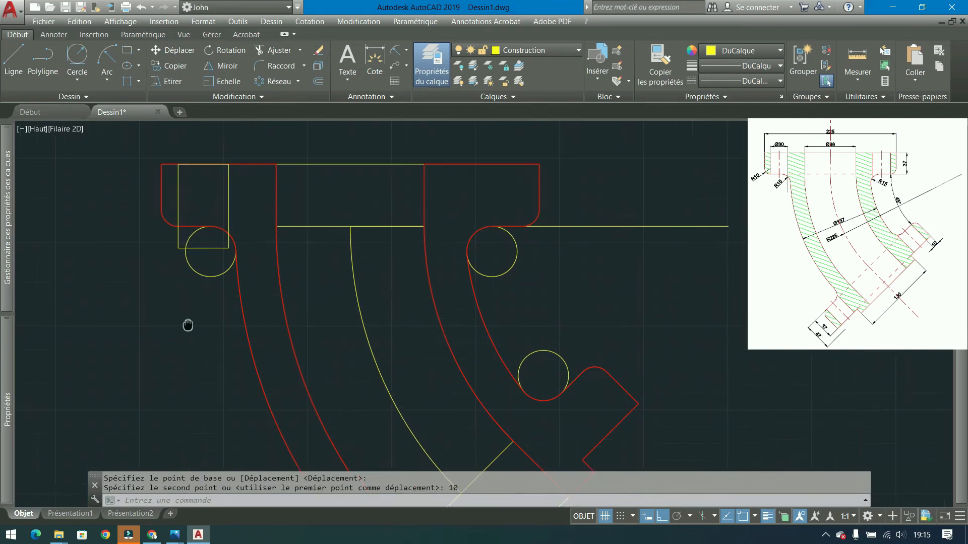
pyautogui.click(216, 240)
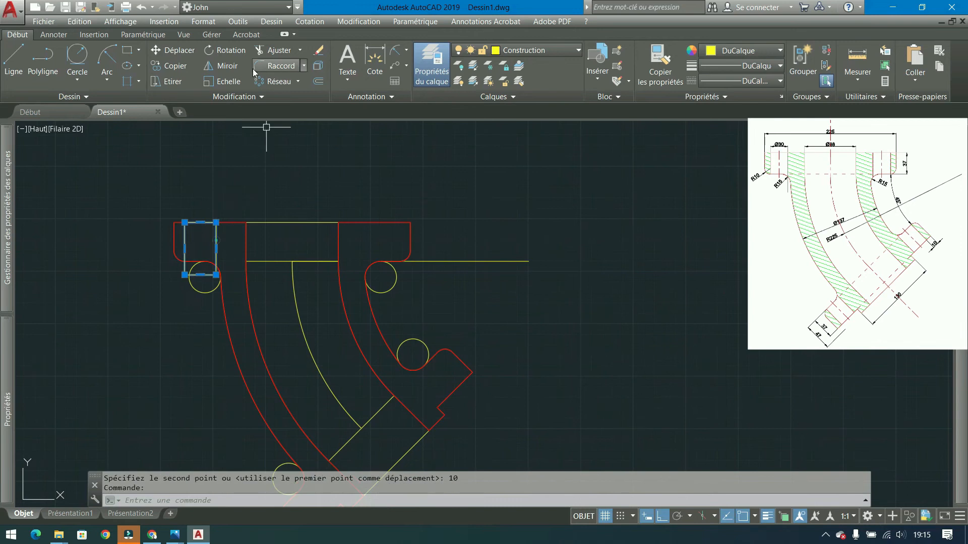
pyautogui.click(213, 64)
pyautogui.click(292, 222)
pyautogui.click(279, 162)
pyautogui.press('Return')
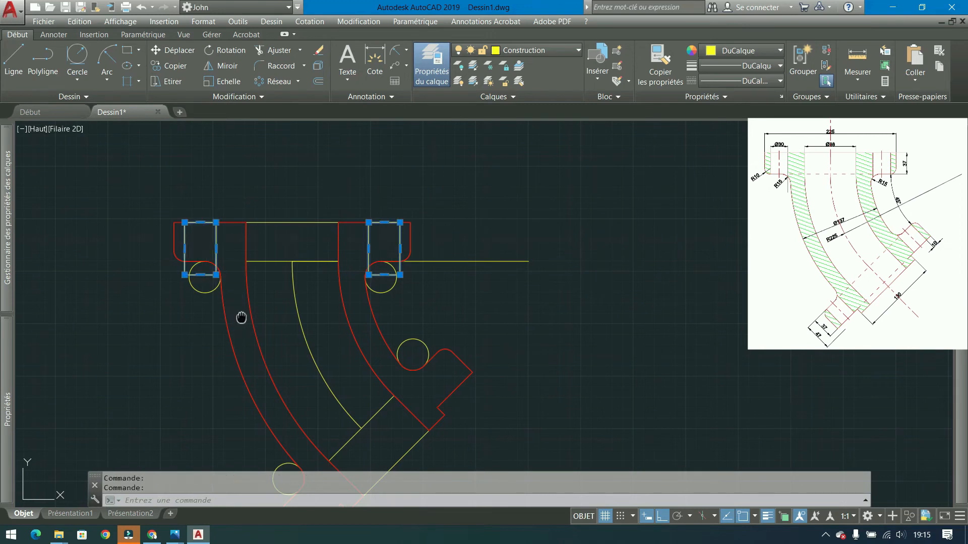
# - Mirror both hole rectangles onto the oblique flange about the line from the outer wall arc's midpoint to the arcs' centre, keeping the originals
pyautogui.moveTo(241, 317); pyautogui.dragTo(237, 296, button='middle')
pyautogui.click(212, 66)
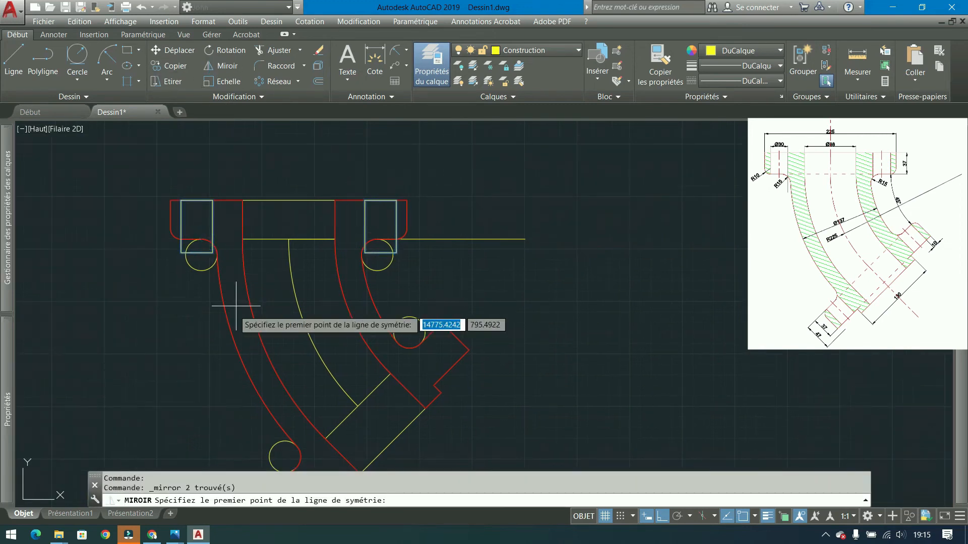
pyautogui.click(262, 351)
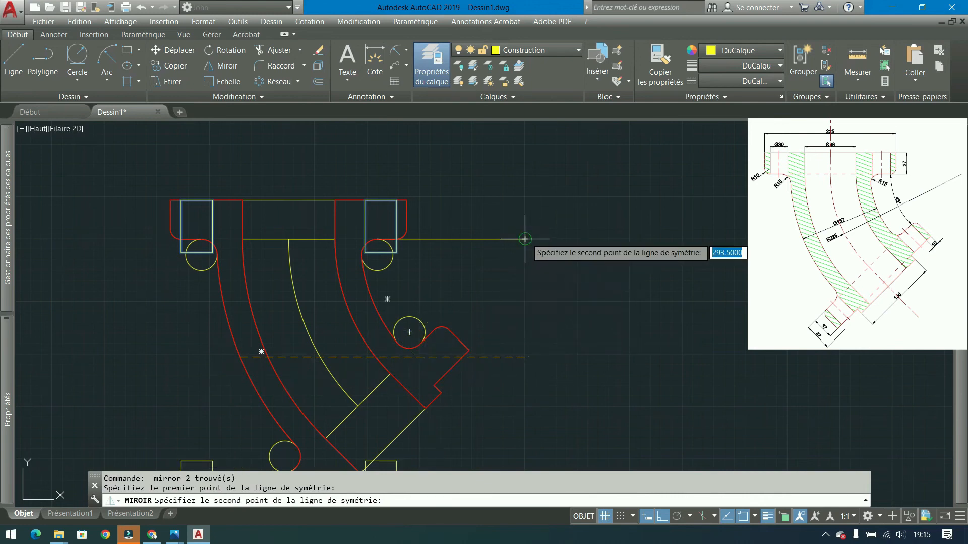
pyautogui.click(526, 239)
pyautogui.press('Return')
pyautogui.moveTo(447, 338); pyautogui.dragTo(500, 283, button='middle')
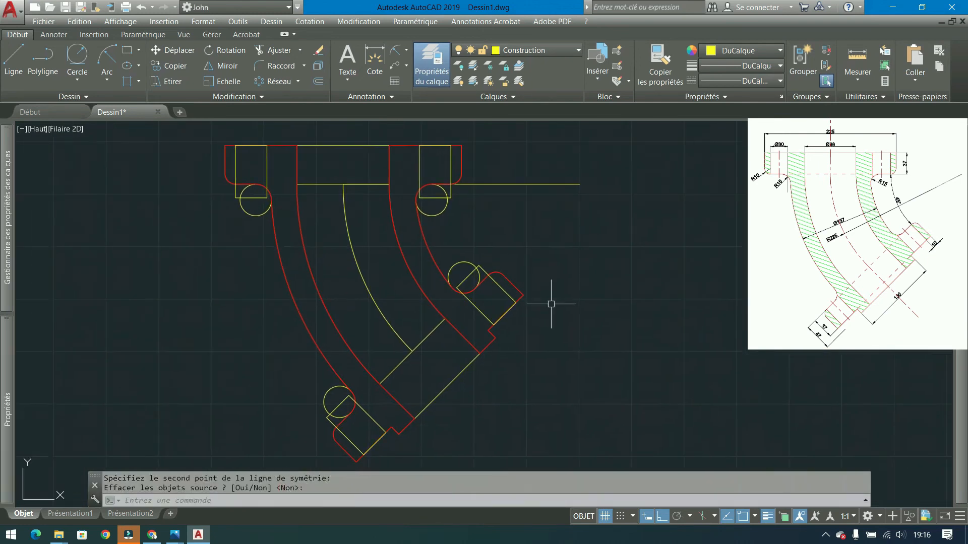
# - On the Tracé layer, create boundary polylines for the four bolt holes where the rectangles overlap the flanges
pyautogui.click(525, 48)
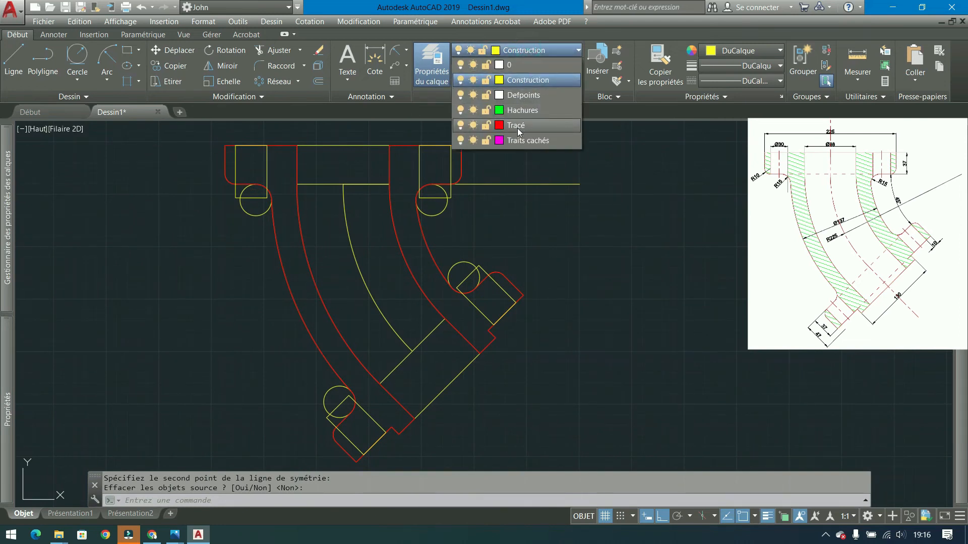
pyautogui.click(517, 128)
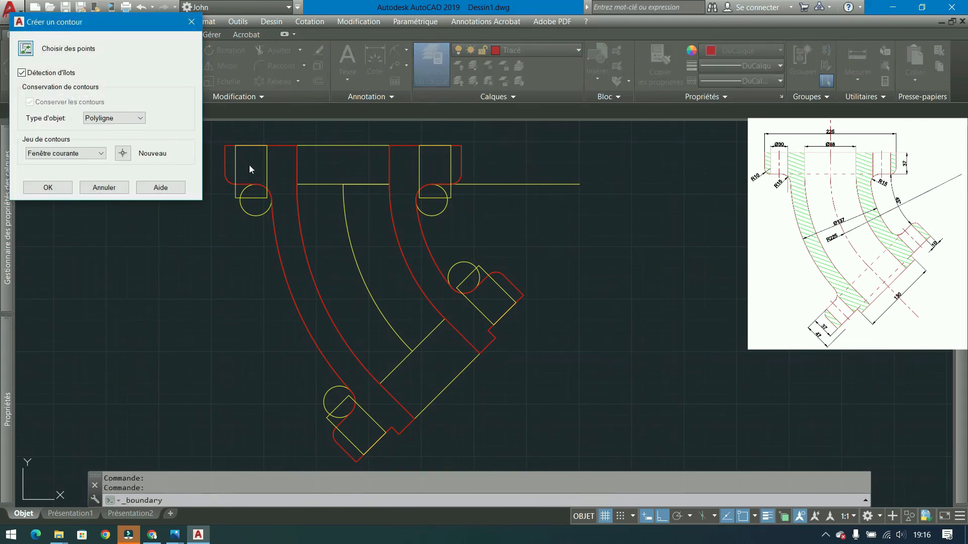
pyautogui.press('Return')
pyautogui.click(253, 166)
pyautogui.click(435, 164)
pyautogui.click(488, 298)
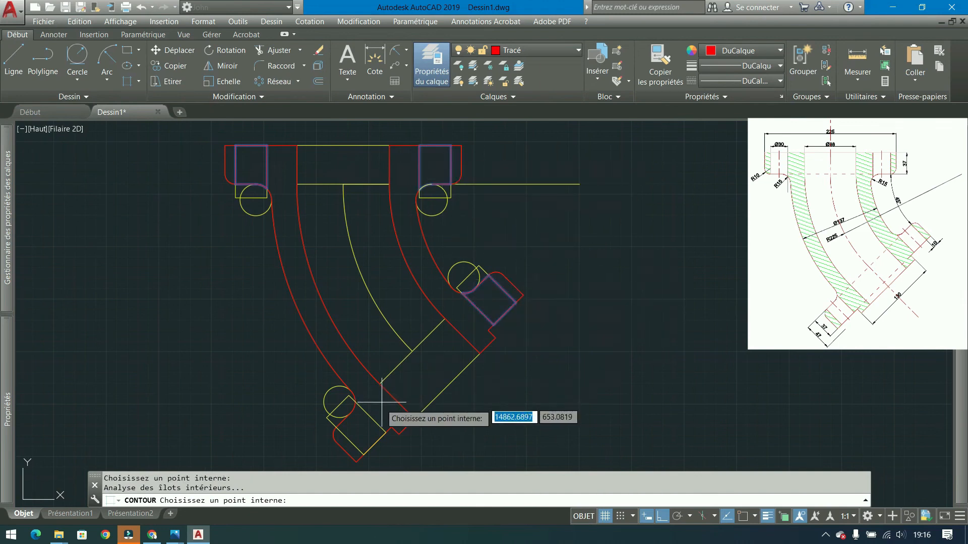
pyautogui.click(366, 423)
pyautogui.press('Return')
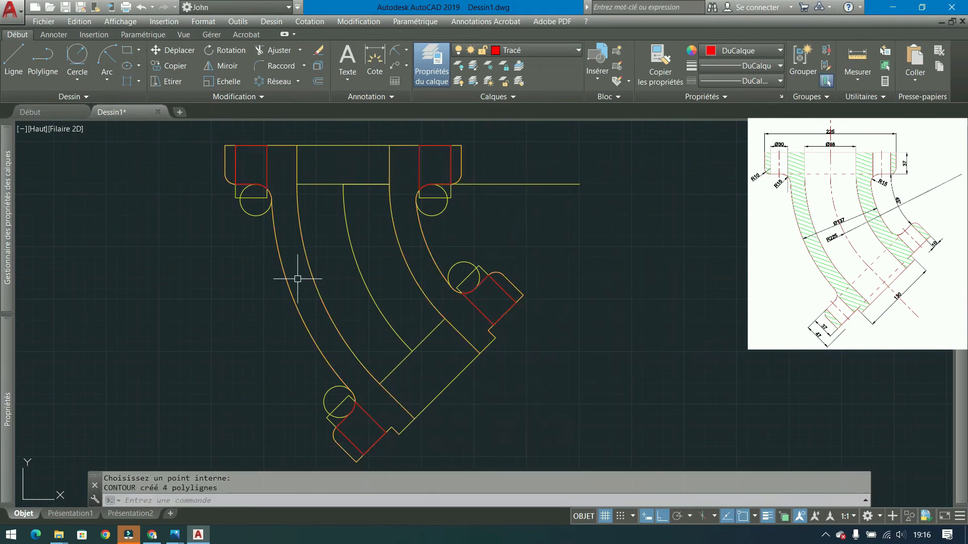
# - Bring the two wall section polylines to the front of the draw order, above the construction lines
pyautogui.click(271, 224)
pyautogui.click(389, 215)
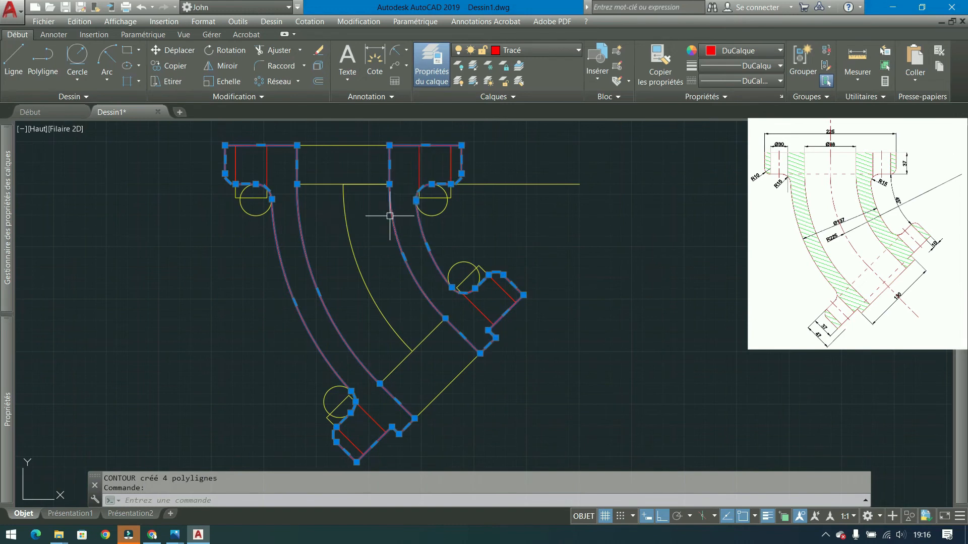
pyautogui.click(236, 97)
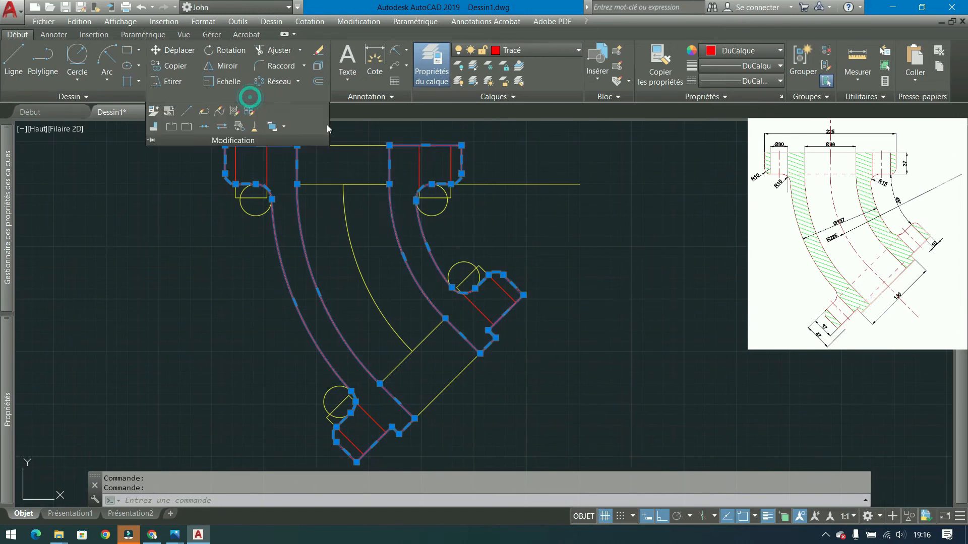
pyautogui.click(286, 130)
pyautogui.click(241, 150)
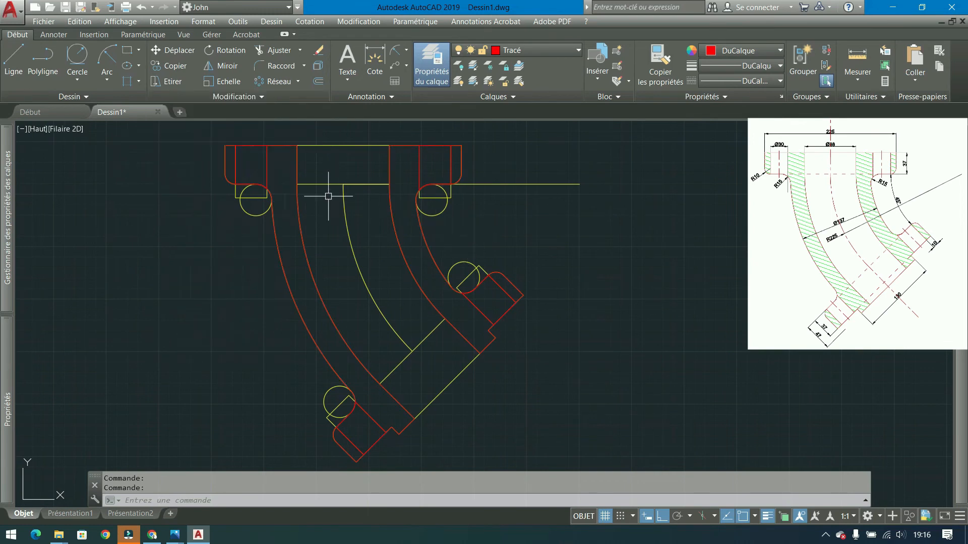
pyautogui.click(280, 145)
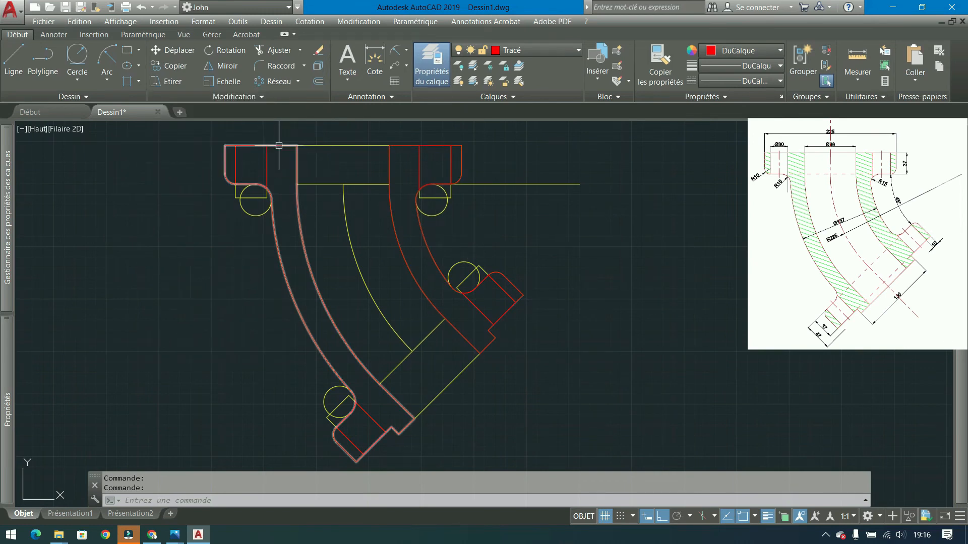
pyautogui.click(376, 422)
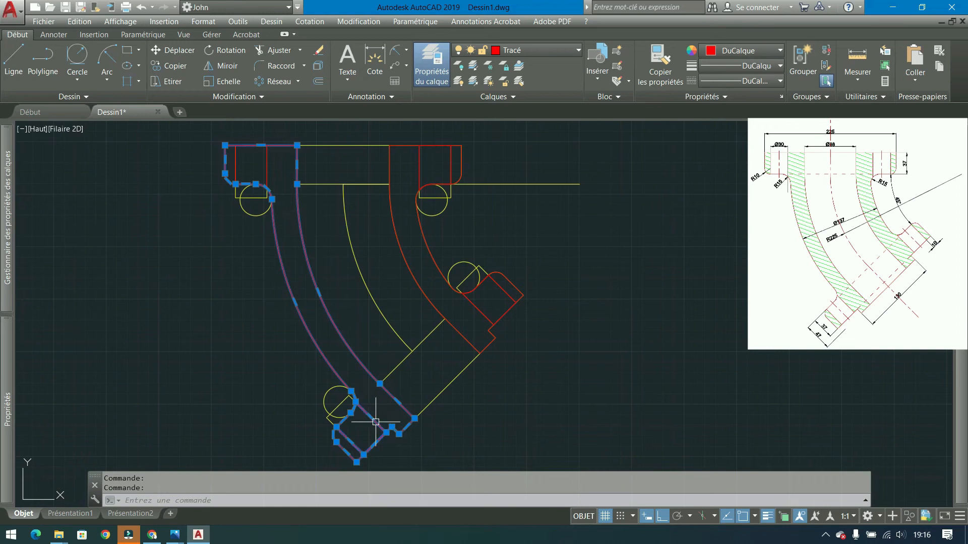
pyautogui.click(266, 170)
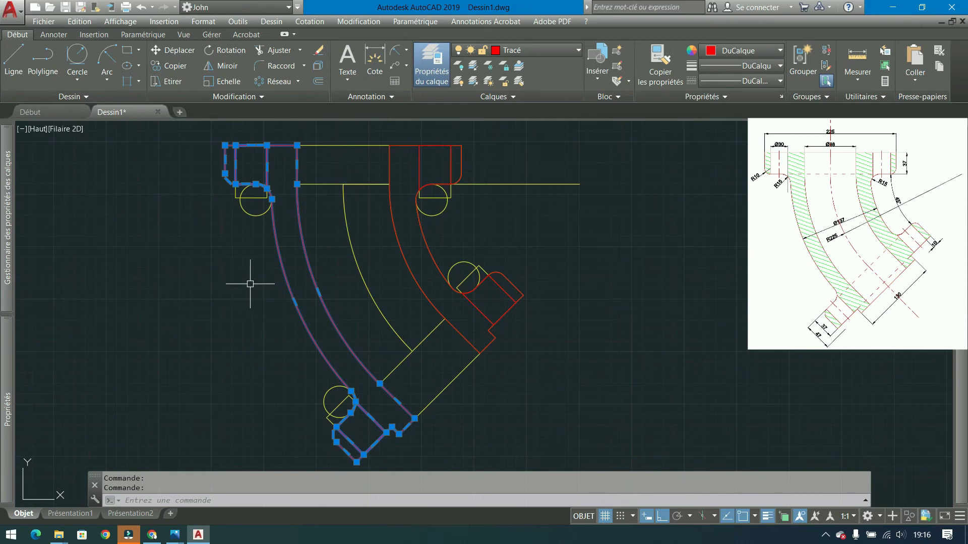
pyautogui.click(235, 190)
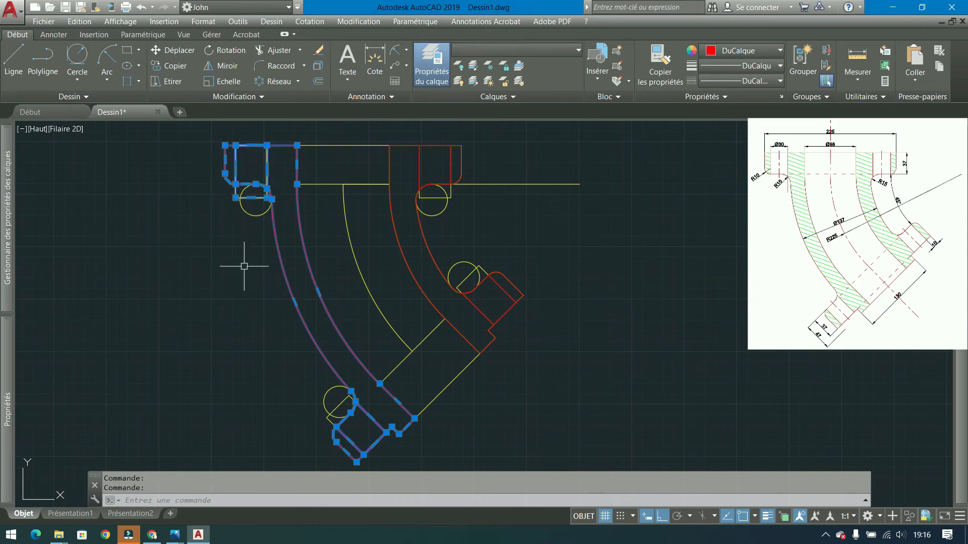
pyautogui.click(433, 197)
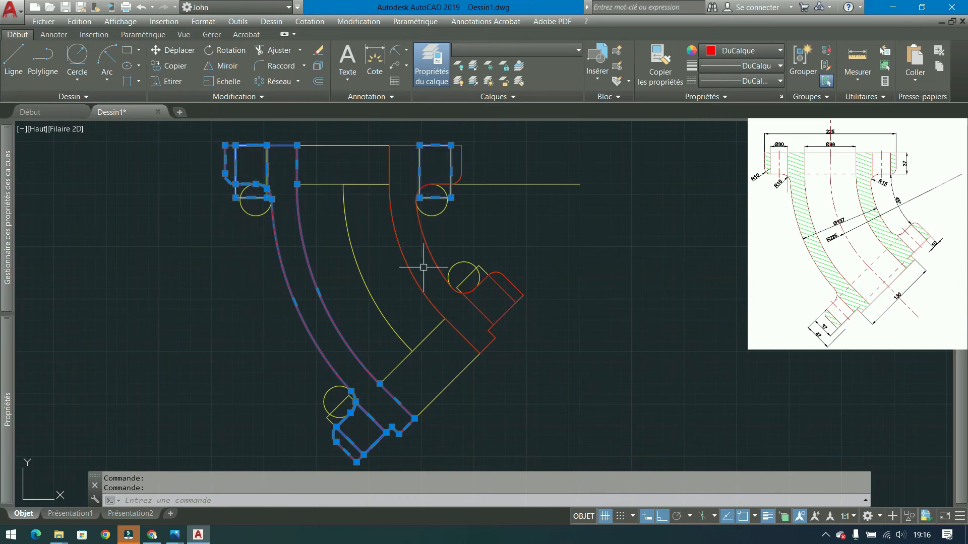
pyautogui.press('Escape')
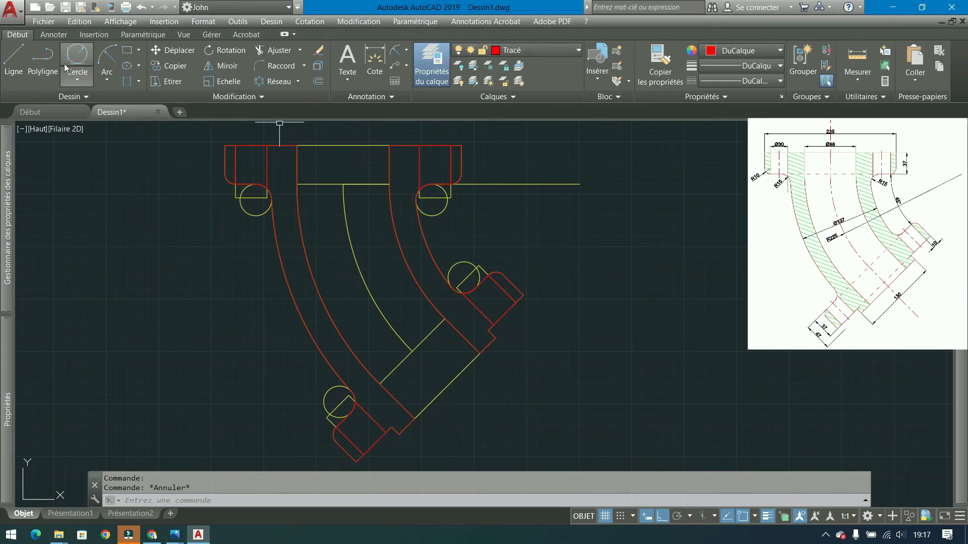
# - Draw polylines closing the upper bore opening between the inner walls and the oblique end face between its two outer raised-face corners
pyautogui.click(43, 57)
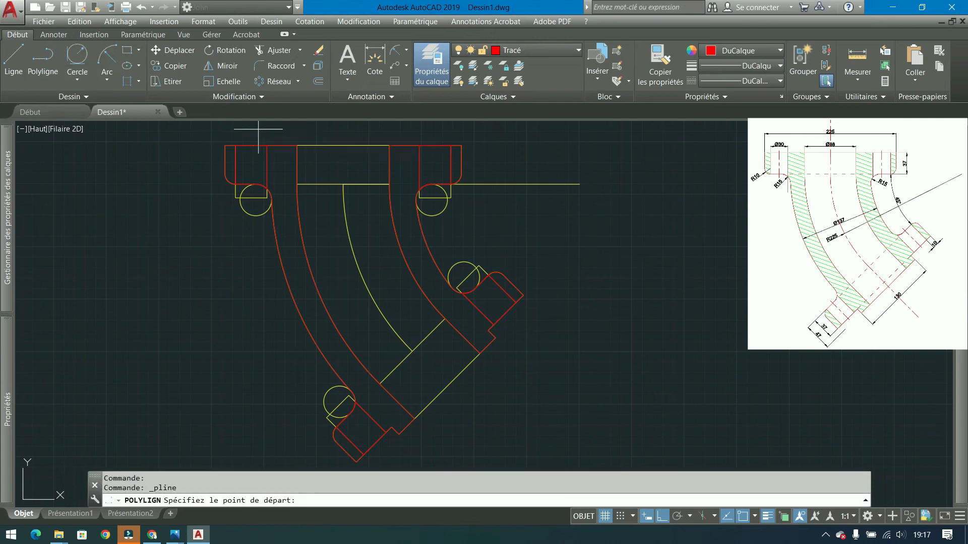
pyautogui.click(297, 146)
pyautogui.press('Escape')
pyautogui.press('Return')
pyautogui.click(399, 434)
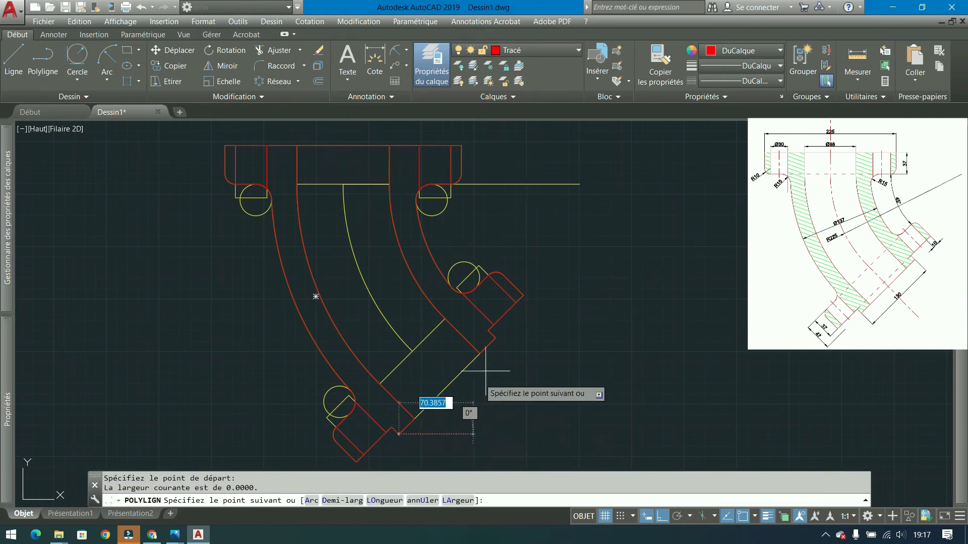
pyautogui.click(495, 337)
pyautogui.press('Return')
# - Shorten the oblique end-face line by stretching both its endpoints to the inner wall corners of the bore
pyautogui.click(461, 371)
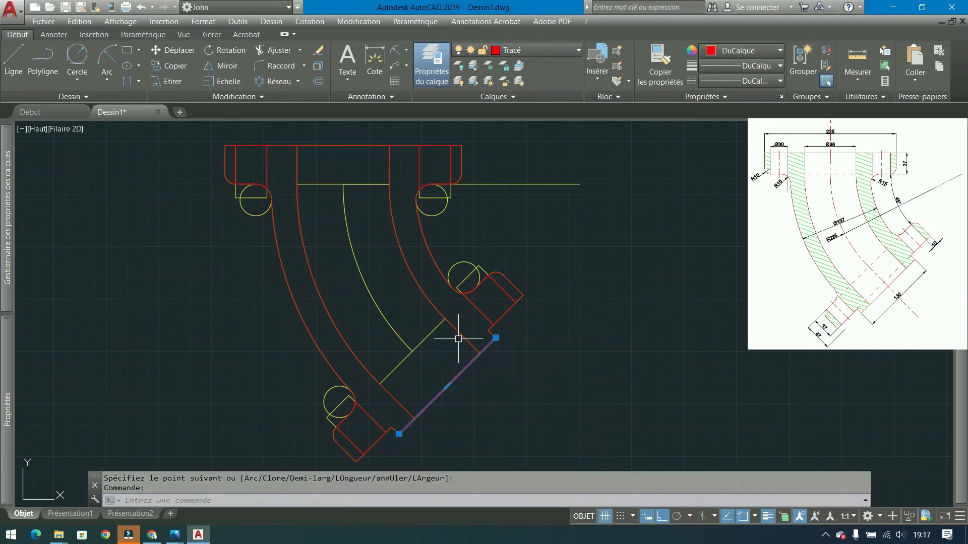
pyautogui.click(344, 145)
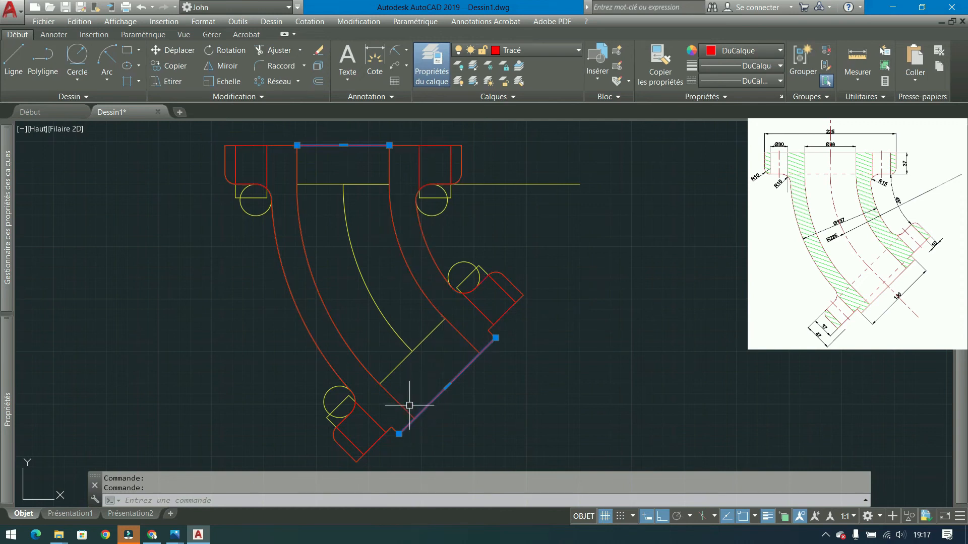
pyautogui.click(399, 434)
pyautogui.click(415, 419)
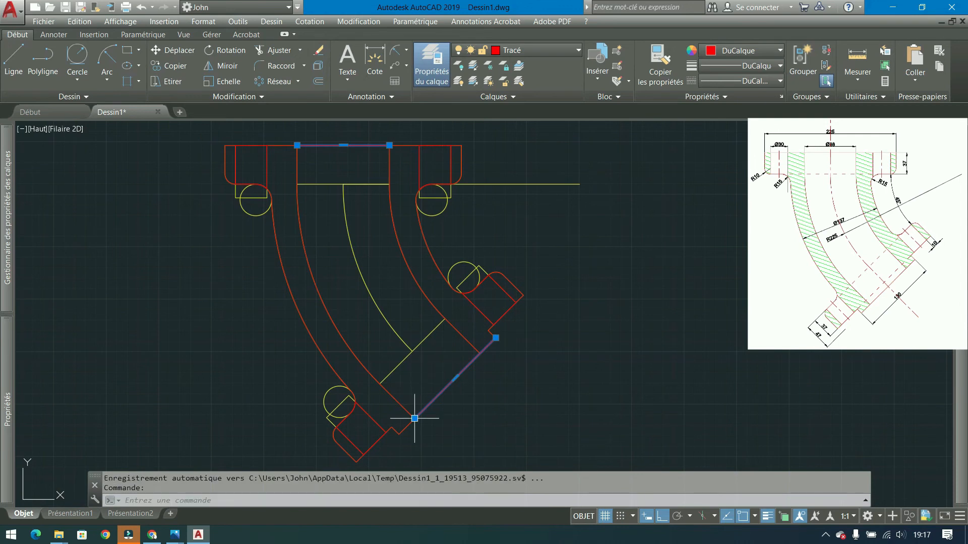
pyautogui.click(492, 338)
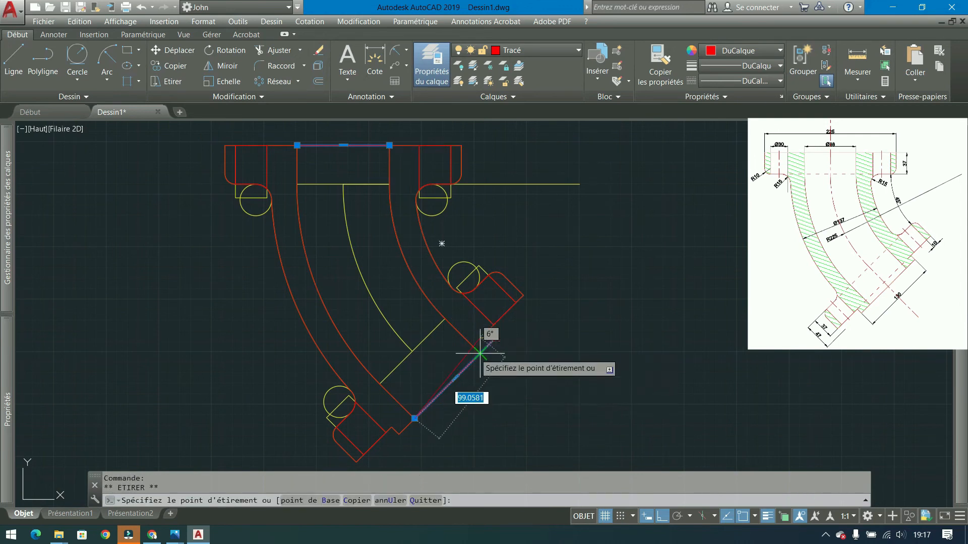
pyautogui.press('Escape')
pyautogui.press('Escape')
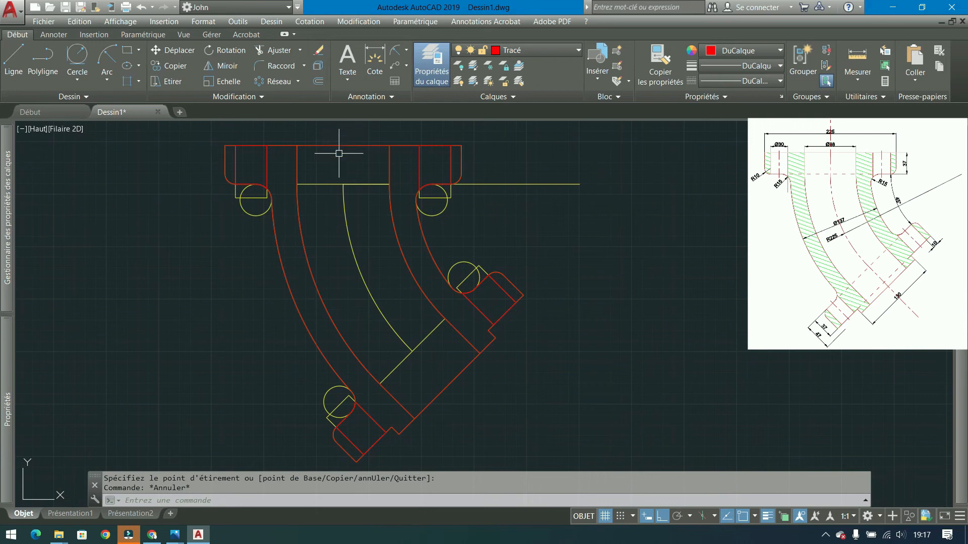
# - Turn Ortho off and draw a polyline 70 long from the centre arc's lower end through the midpoint of the oblique face
pyautogui.click(345, 216)
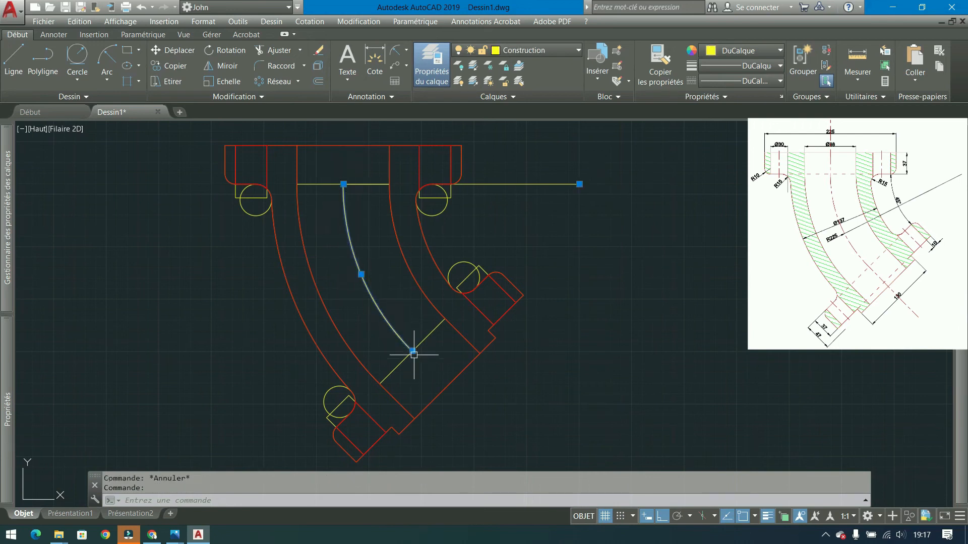
pyautogui.click(44, 58)
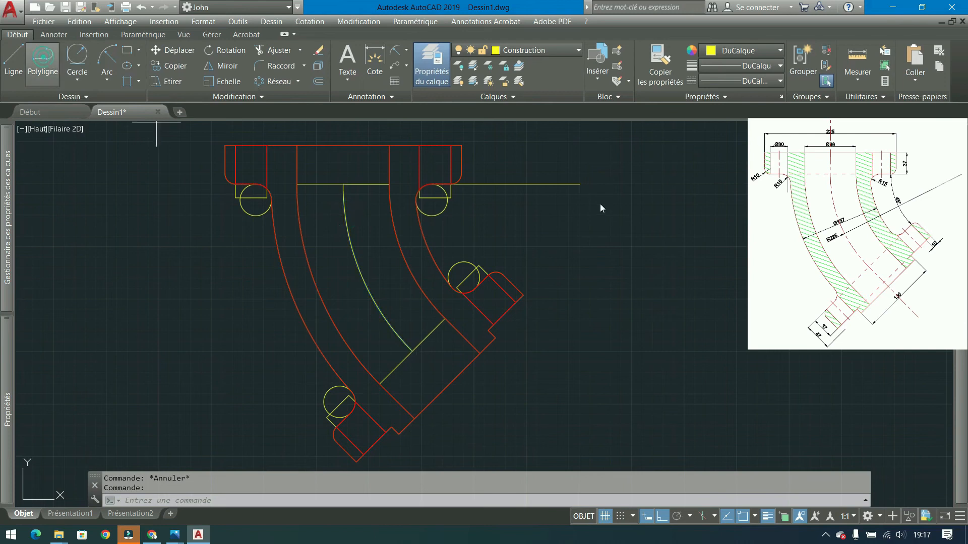
pyautogui.click(412, 351)
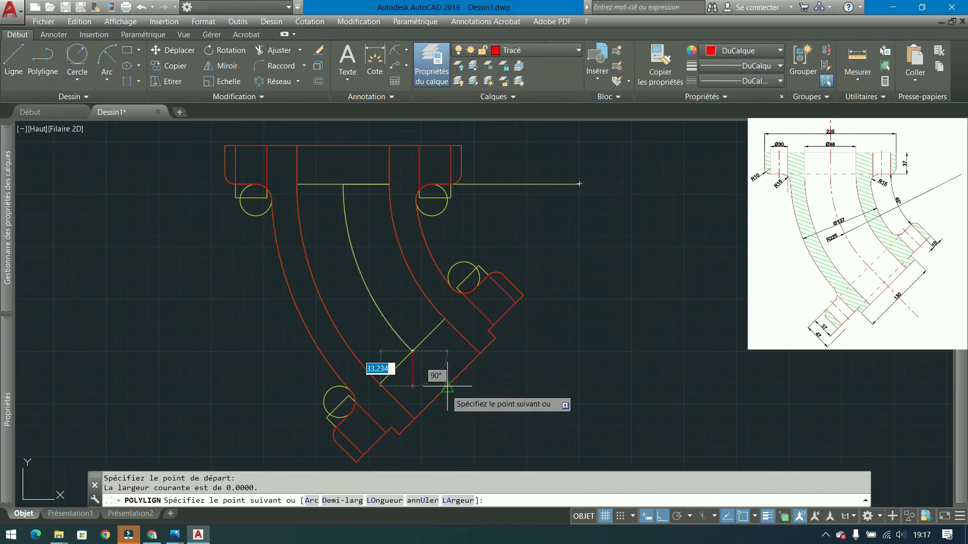
pyautogui.press('F8')
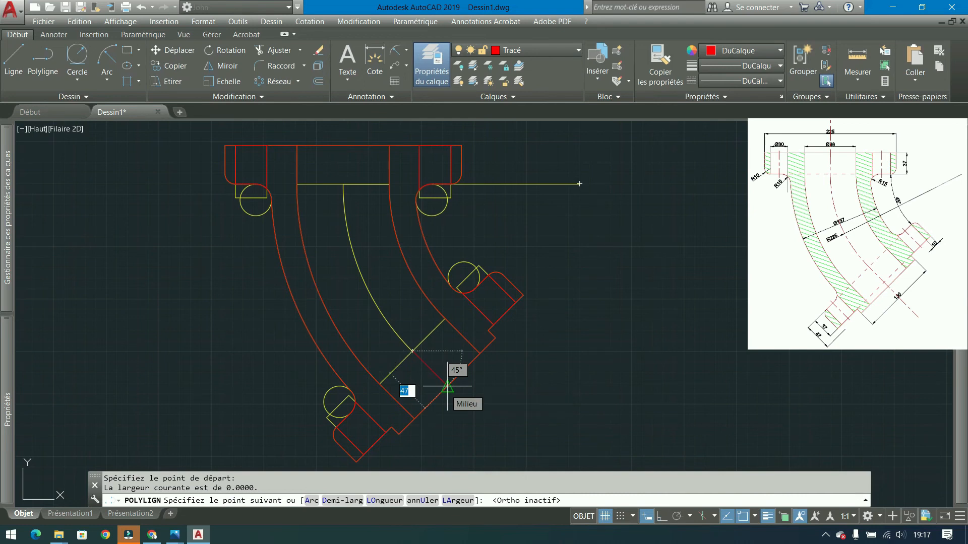
pyautogui.write('70')
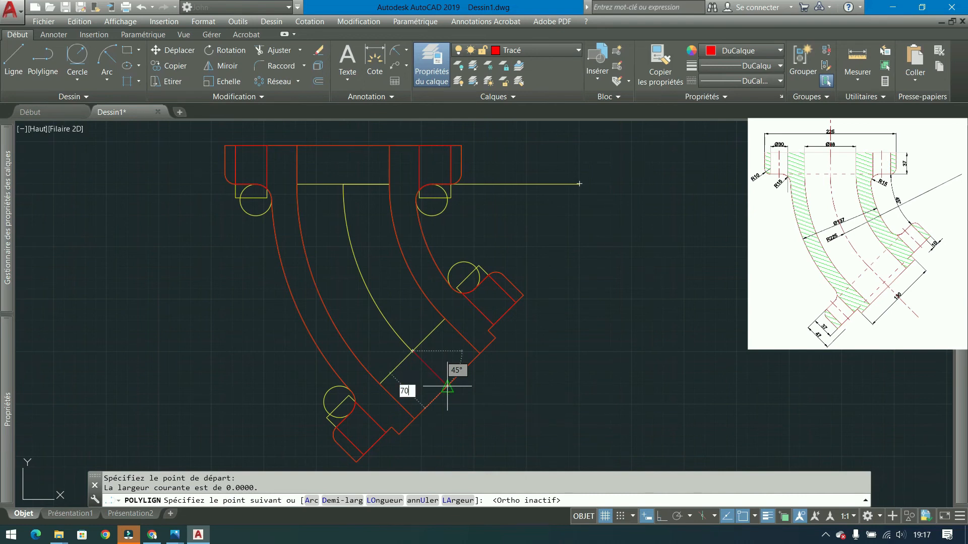
pyautogui.press('Return')
pyautogui.press('Return')
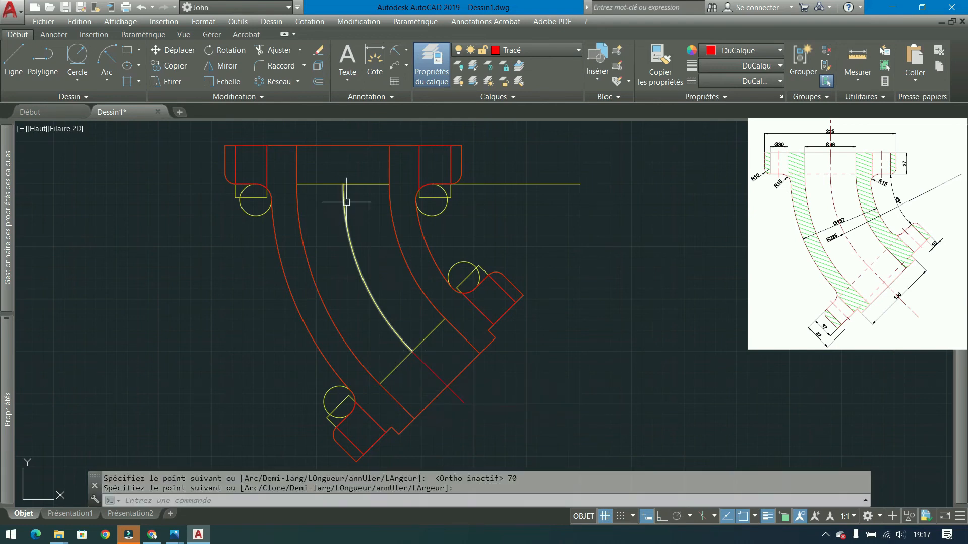
# - Draw a vertical polyline 70 long upward from the centre arc's upper end through the midpoint of the upper flange face
pyautogui.write('pl')
pyautogui.press('Return')
pyautogui.click(343, 184)
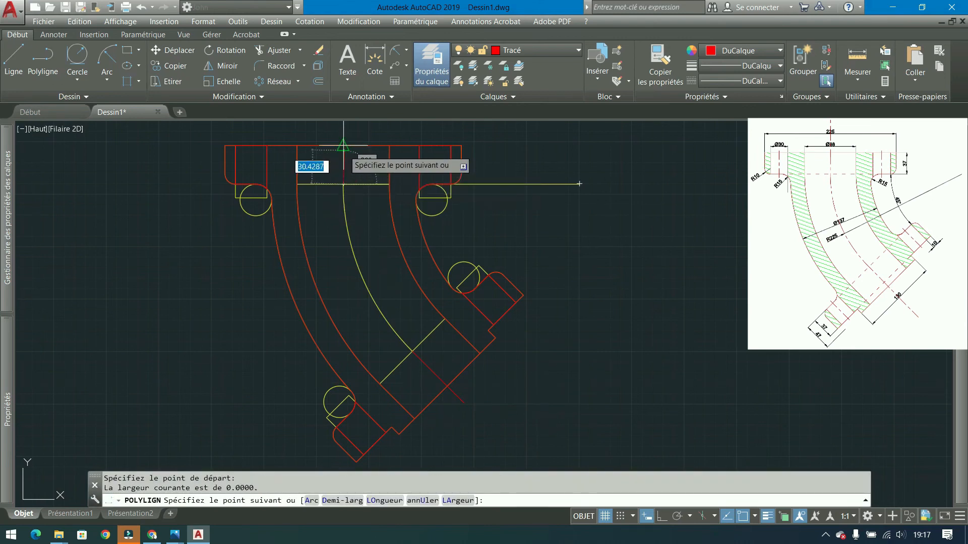
pyautogui.write('7')
pyautogui.press('Return')
pyautogui.press('Return')
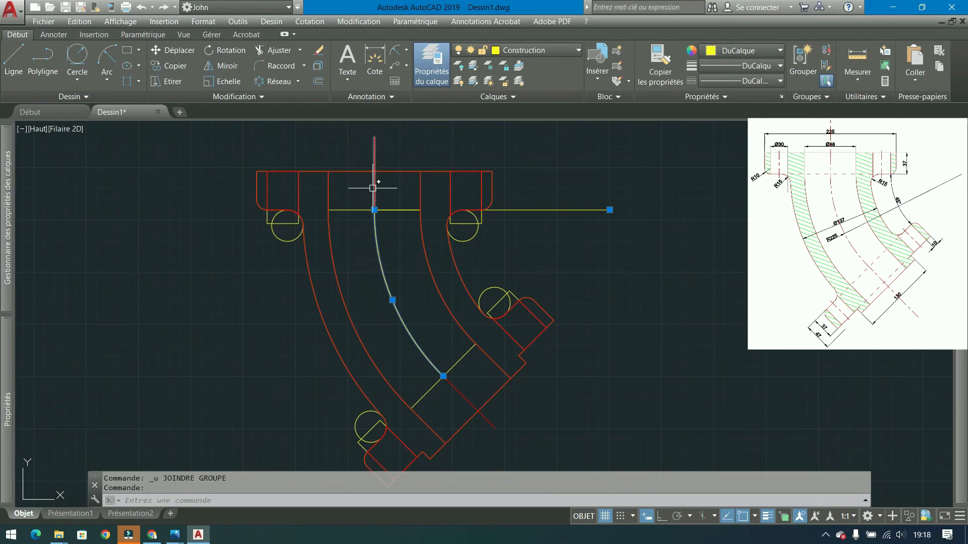
# - Move the two axis extension lines to the Construction layer and join them with the centre arc into one polyline
pyautogui.click(374, 188)
pyautogui.click(463, 396)
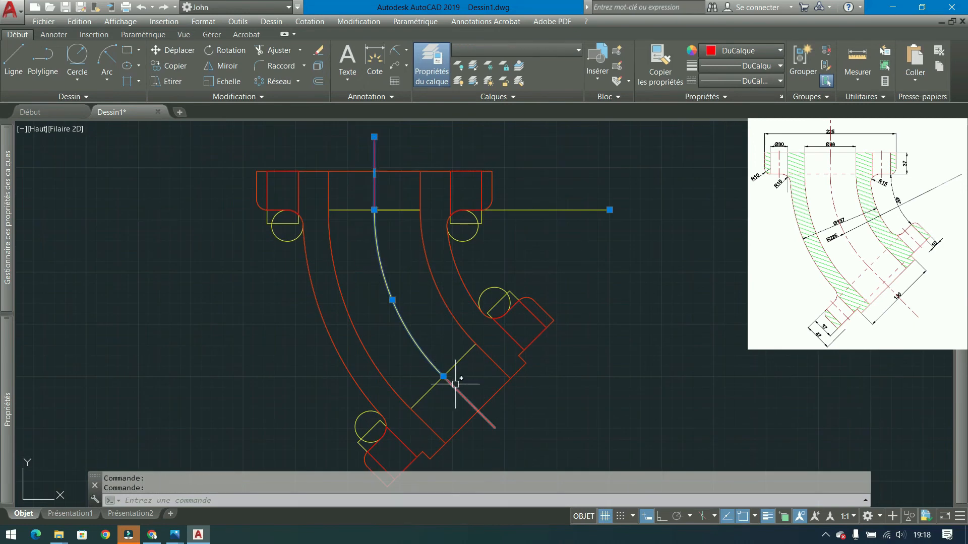
pyautogui.click(545, 52)
pyautogui.click(529, 76)
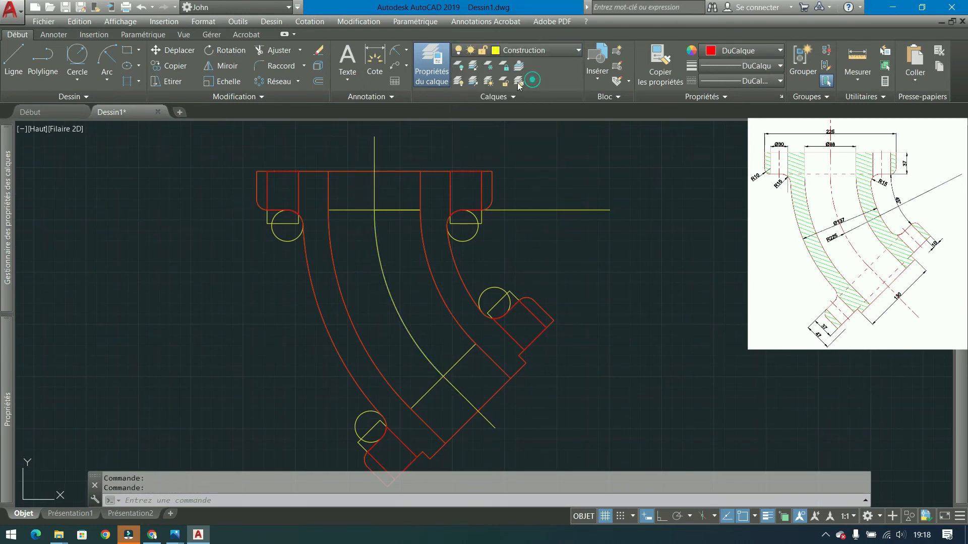
pyautogui.click(251, 96)
pyautogui.click(203, 126)
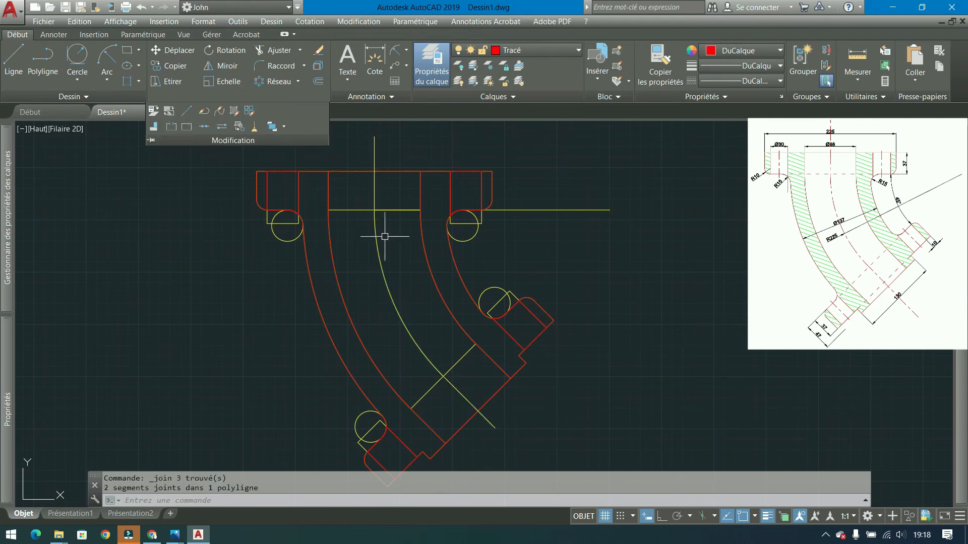
pyautogui.press('Escape')
# - Load the AXES linetype from acadiso.lin for the centreline polyline
pyautogui.click(377, 250)
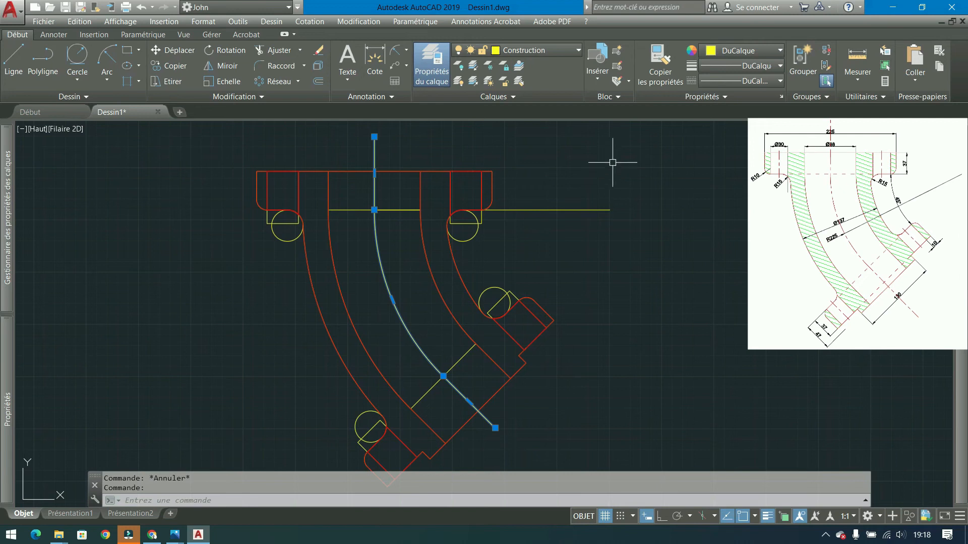
pyautogui.click(746, 81)
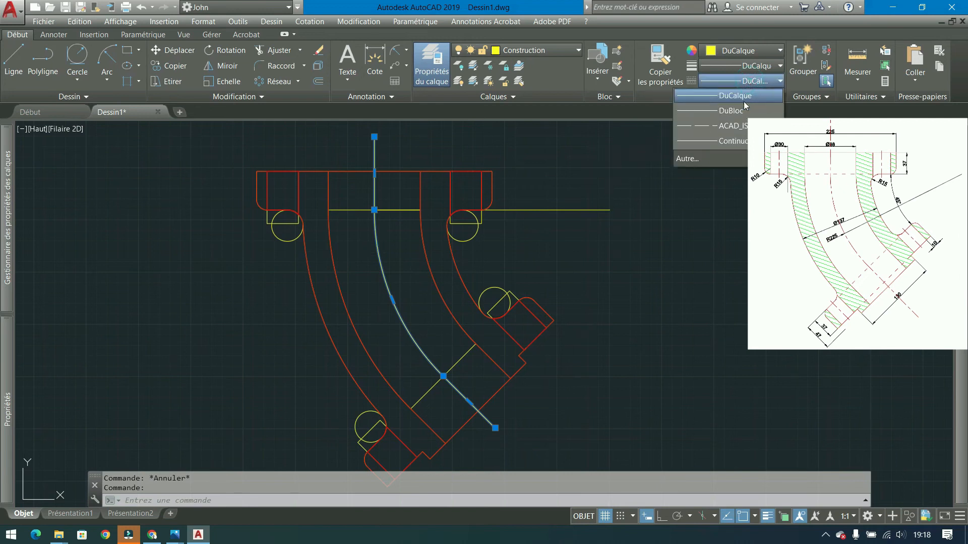
pyautogui.click(712, 158)
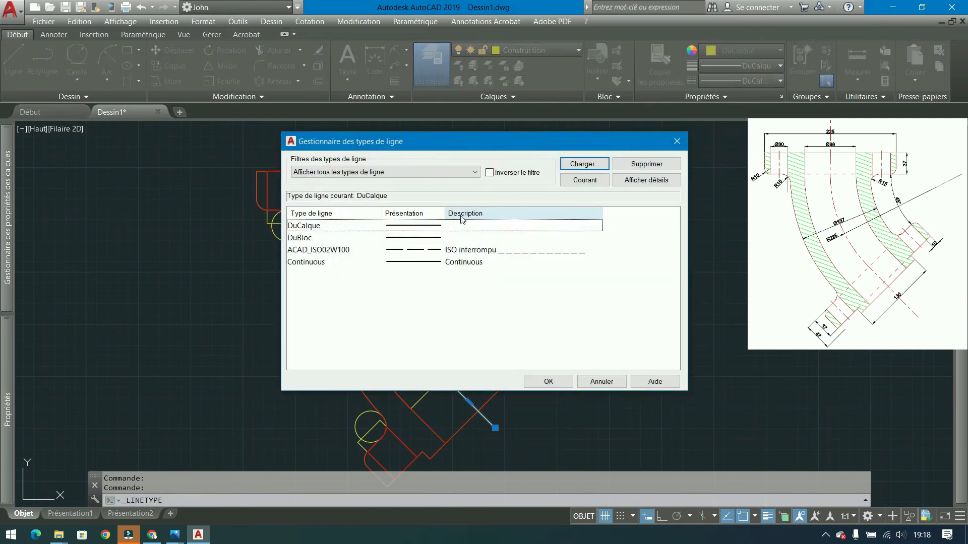
pyautogui.click(582, 163)
pyautogui.scroll(-2, 464, 188)
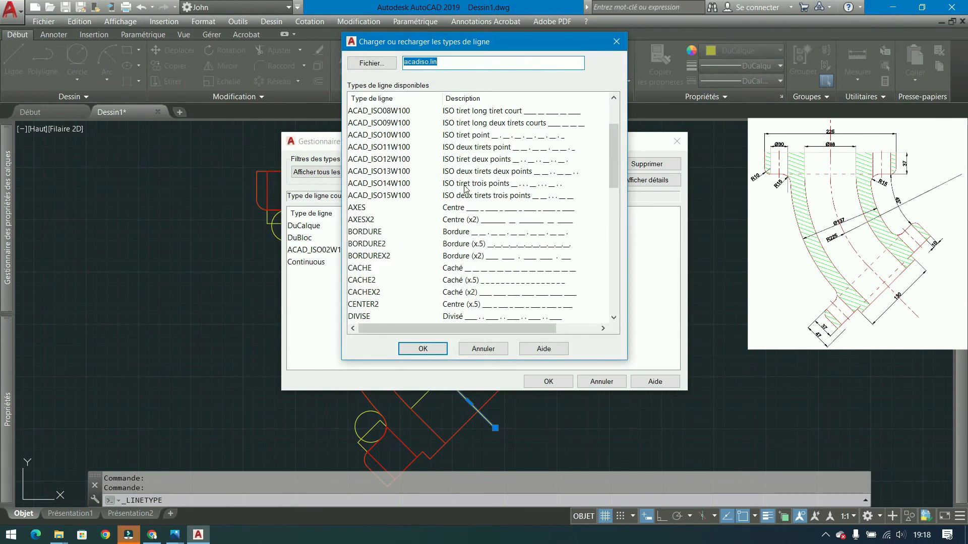
pyautogui.click(551, 210)
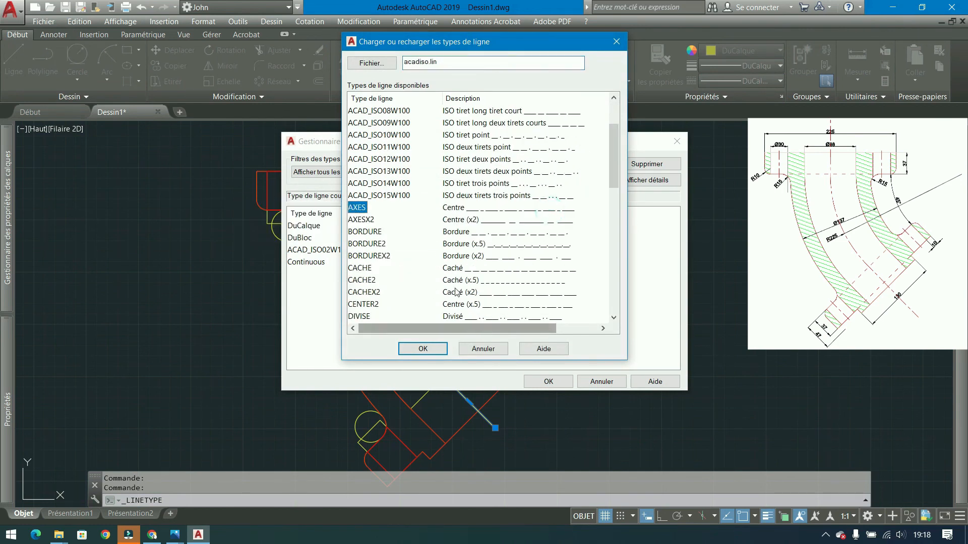
pyautogui.click(423, 348)
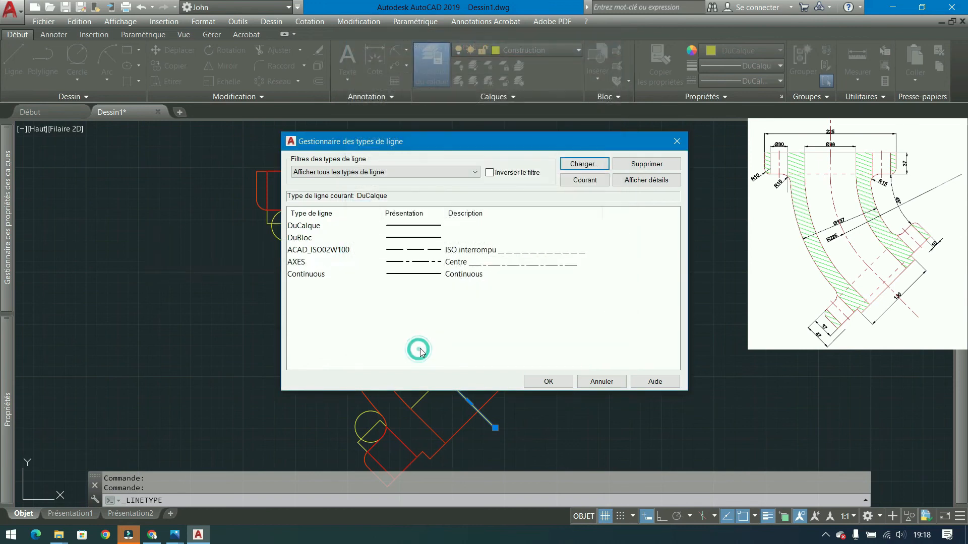
pyautogui.click(548, 382)
# - Assign the AXES linetype to the elbow's centreline polyline
pyautogui.click(392, 281)
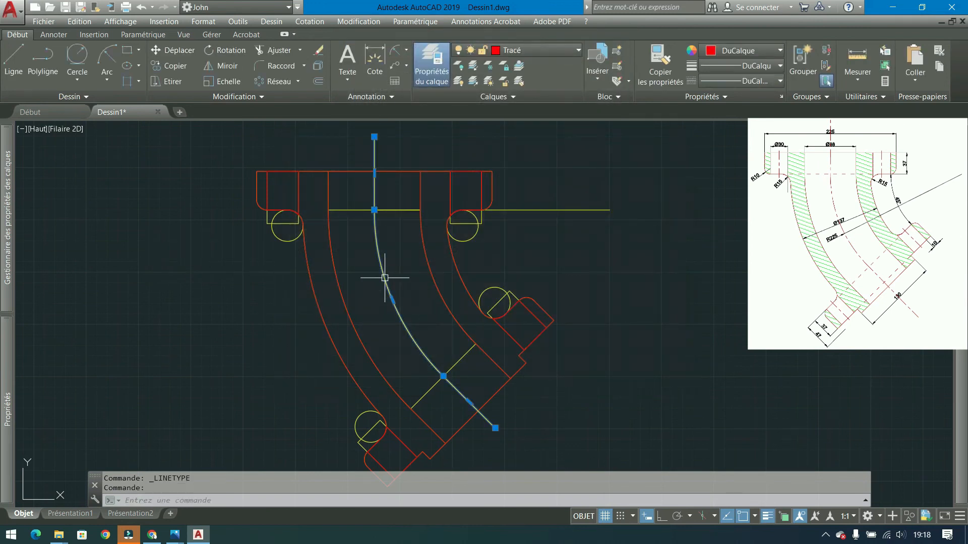
pyautogui.click(756, 82)
pyautogui.click(728, 140)
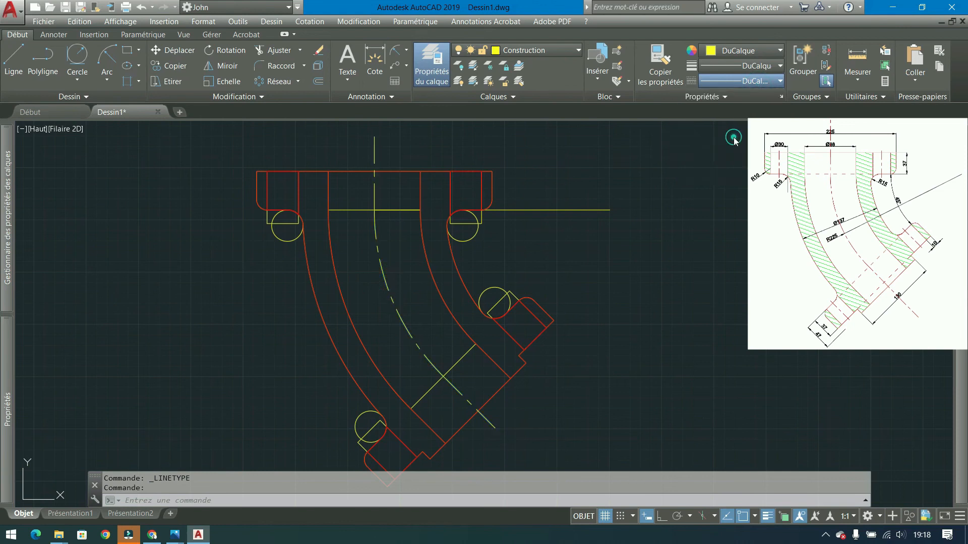
pyautogui.press('Escape')
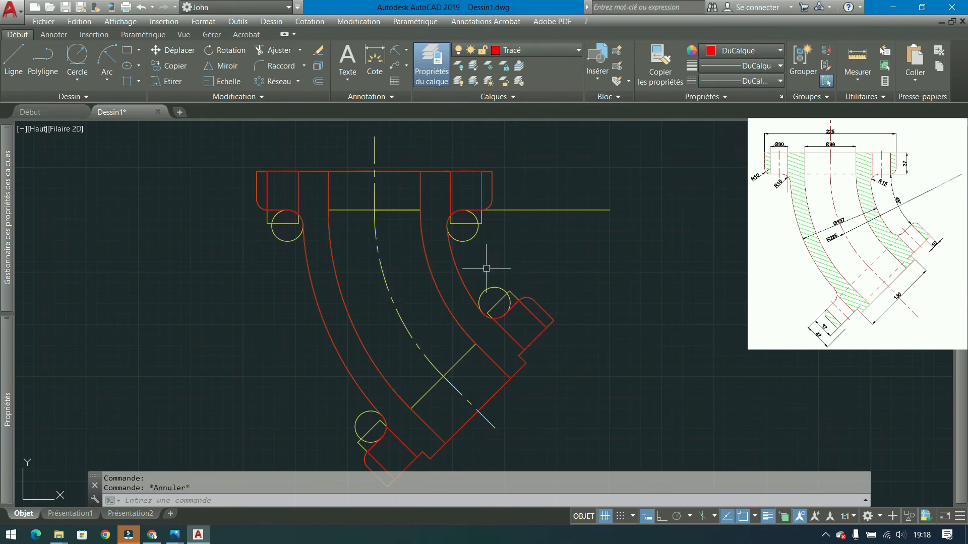
# - Try linetype scales of 0.5 and 2 on the elbow's centreline polyline and restore the scale to 1
pyautogui.click(396, 298)
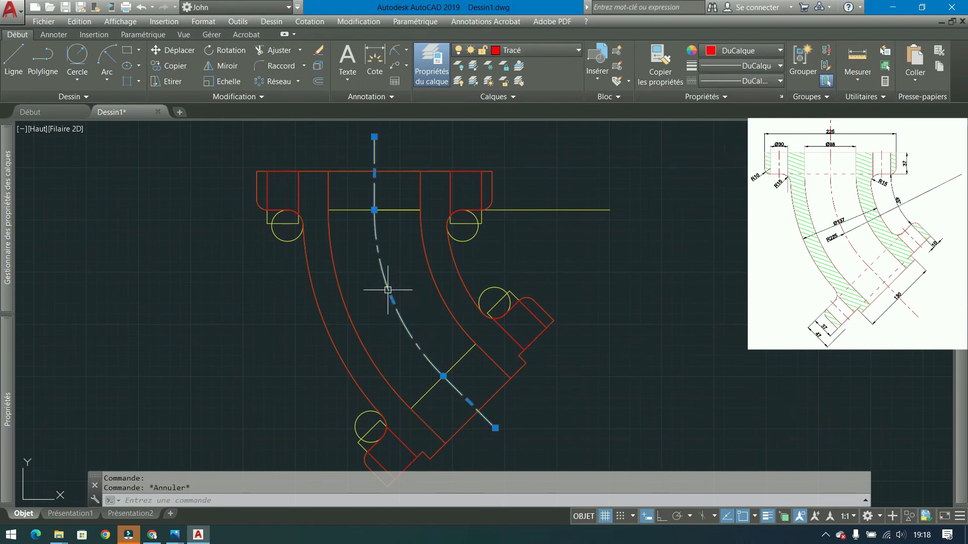
pyautogui.moveTo(11, 370)
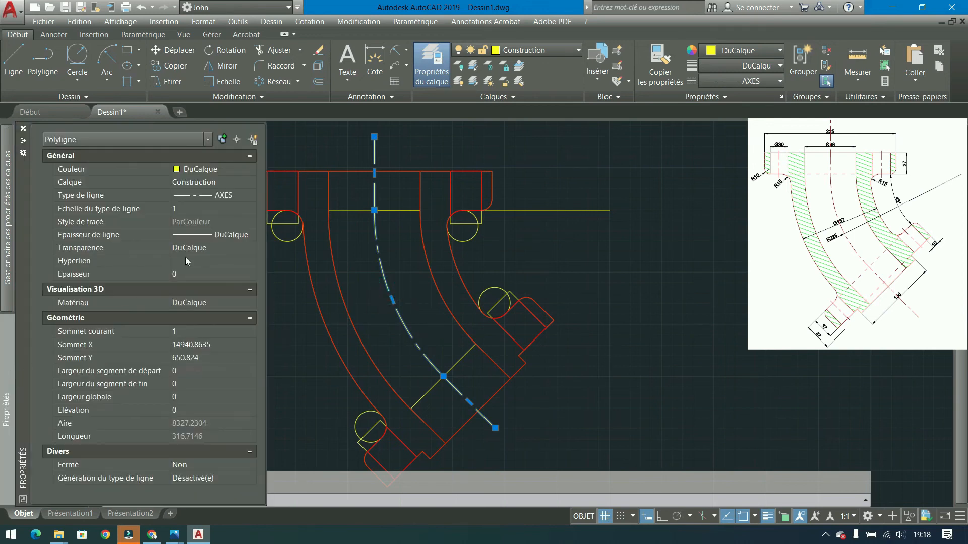
pyautogui.click(187, 206)
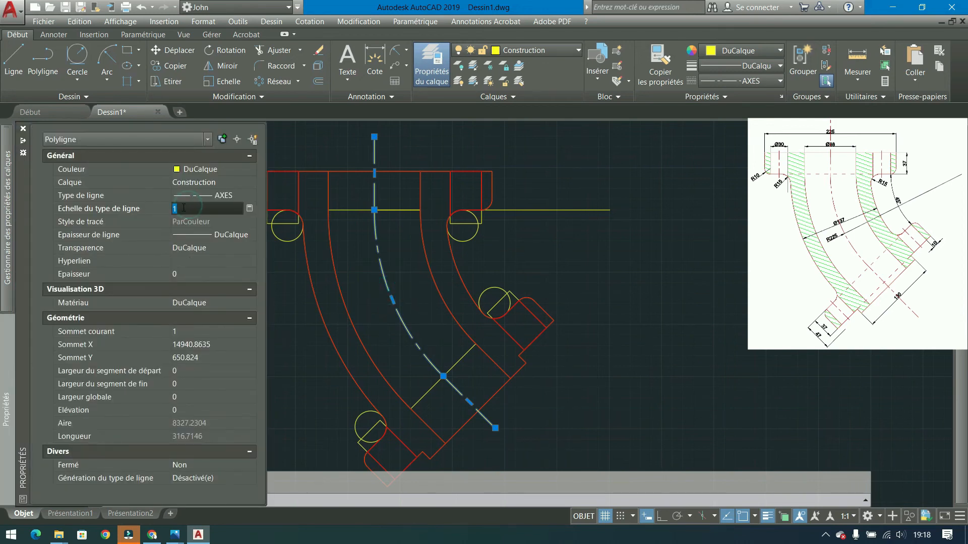
pyautogui.write('.5')
pyautogui.press('Return')
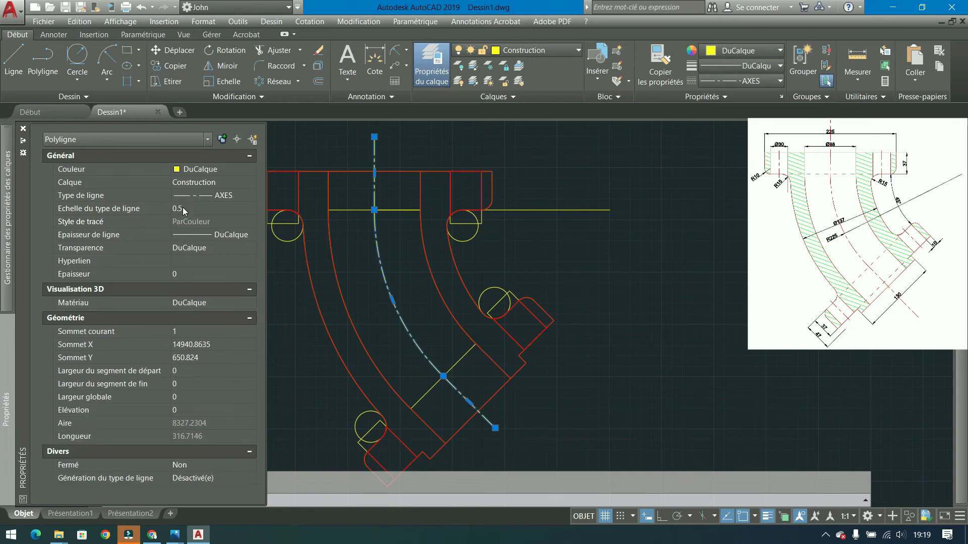
pyautogui.click(191, 206)
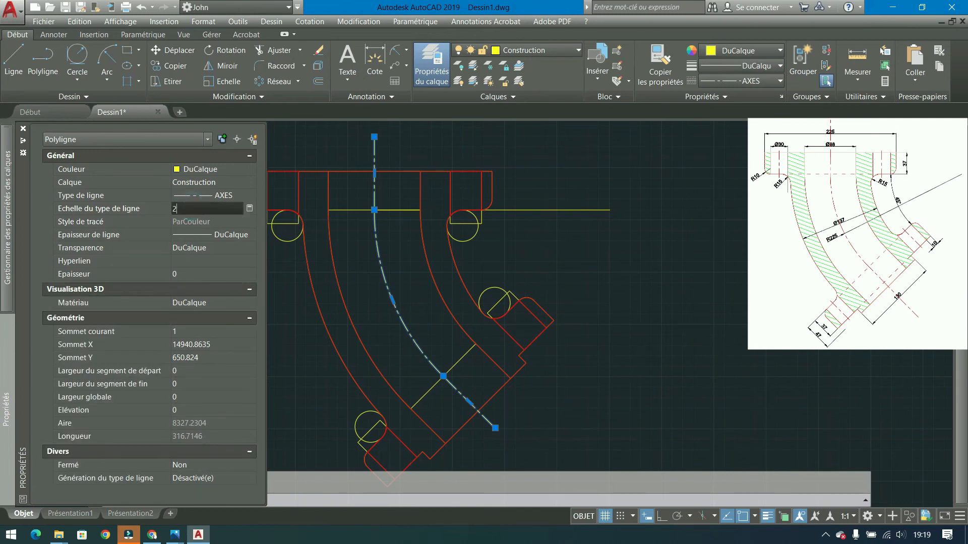
pyautogui.click(191, 207)
pyautogui.write('1')
pyautogui.press('Return')
pyautogui.press('Escape')
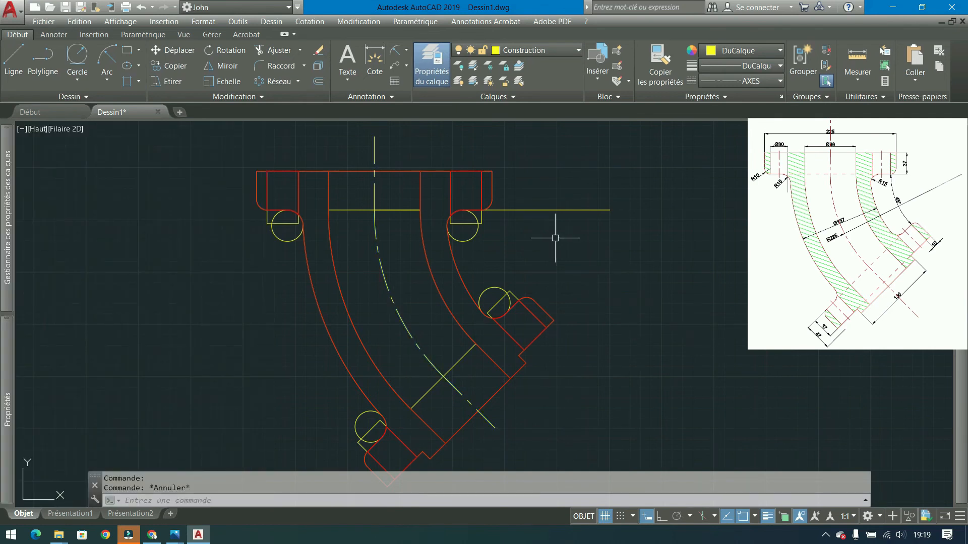
# - Move the elbow's centreline polyline to the Traits cachés layer
pyautogui.click(382, 269)
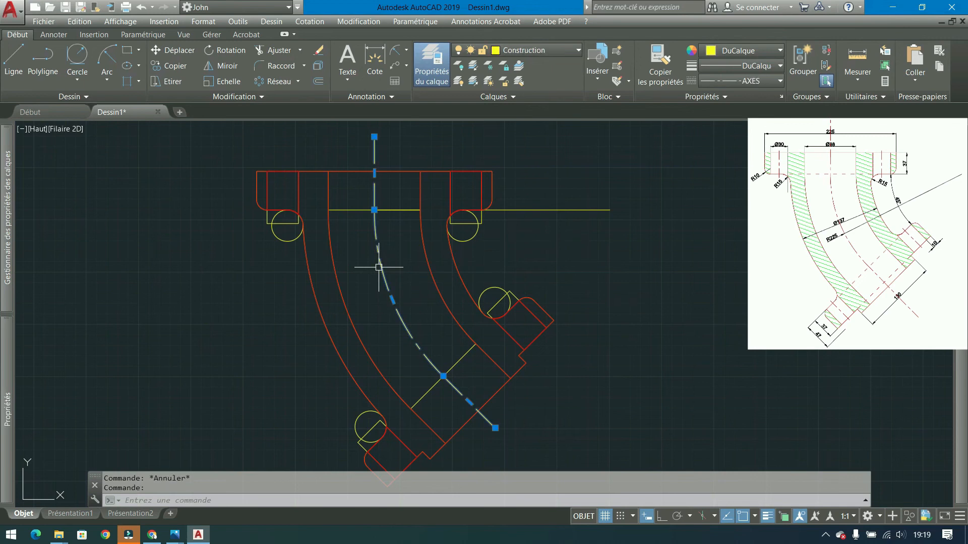
pyautogui.click(556, 51)
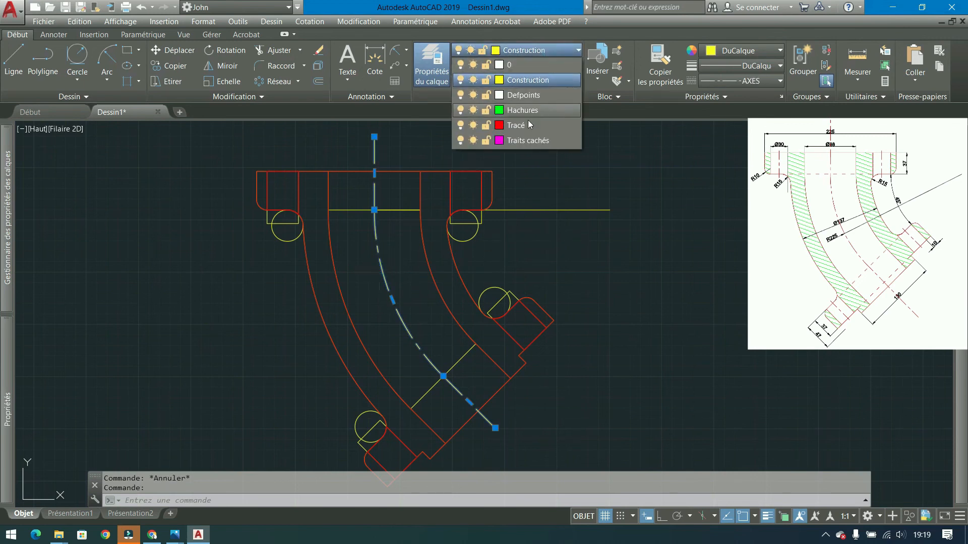
pyautogui.click(520, 141)
pyautogui.press('Escape')
pyautogui.moveTo(559, 271); pyautogui.dragTo(535, 244, button='middle')
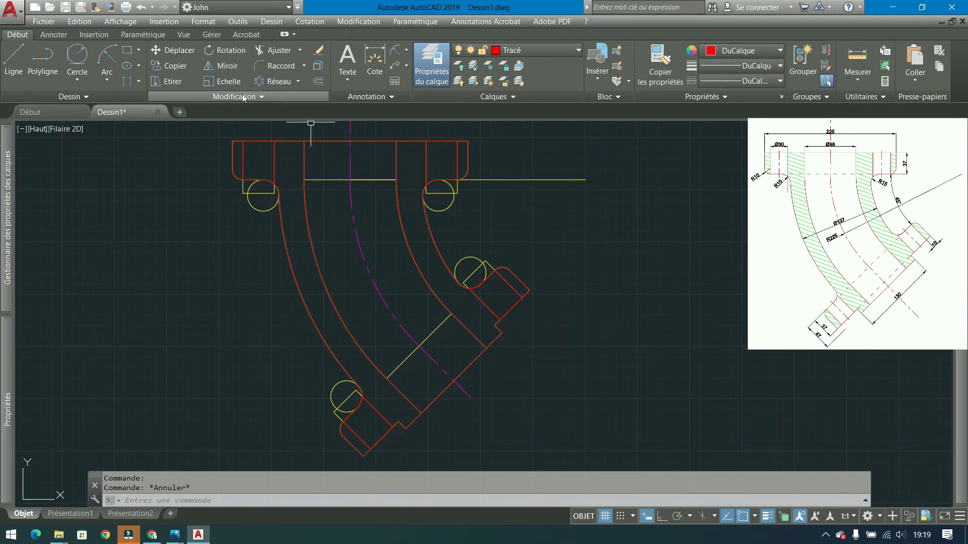
# - Draw a polyline joining the two recess corners of the lower flange on the Traits cachés layer, using the dashed ACAD_ISO linetype
pyautogui.click(530, 53)
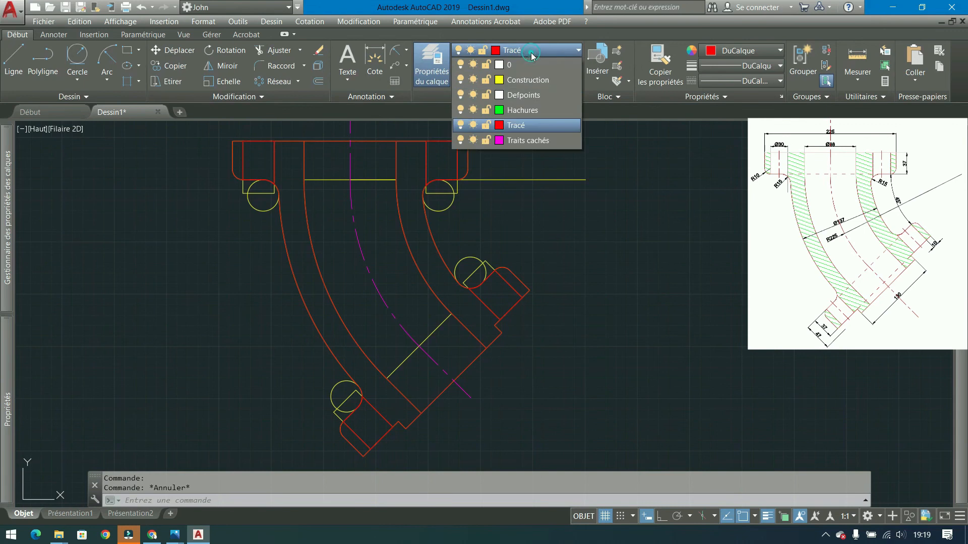
pyautogui.click(524, 138)
pyautogui.click(756, 81)
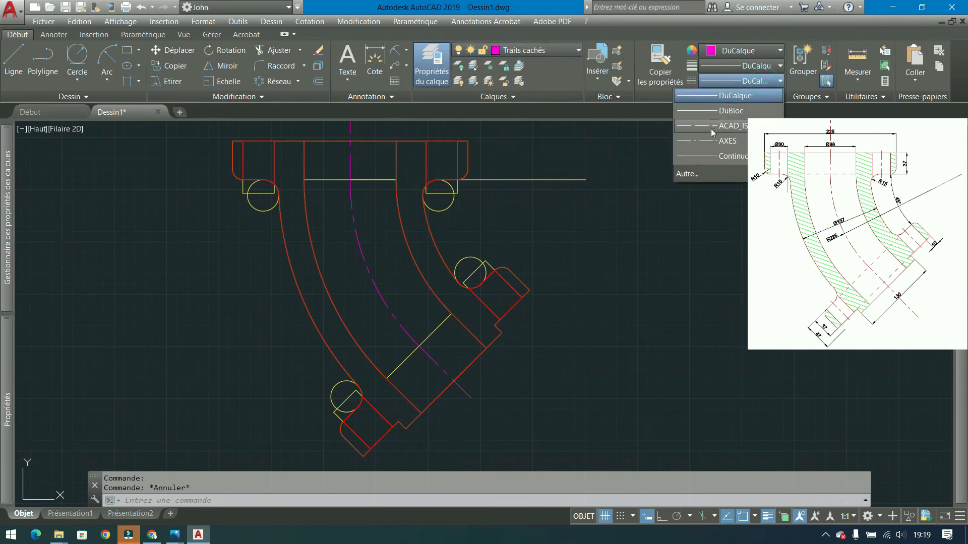
pyautogui.click(711, 128)
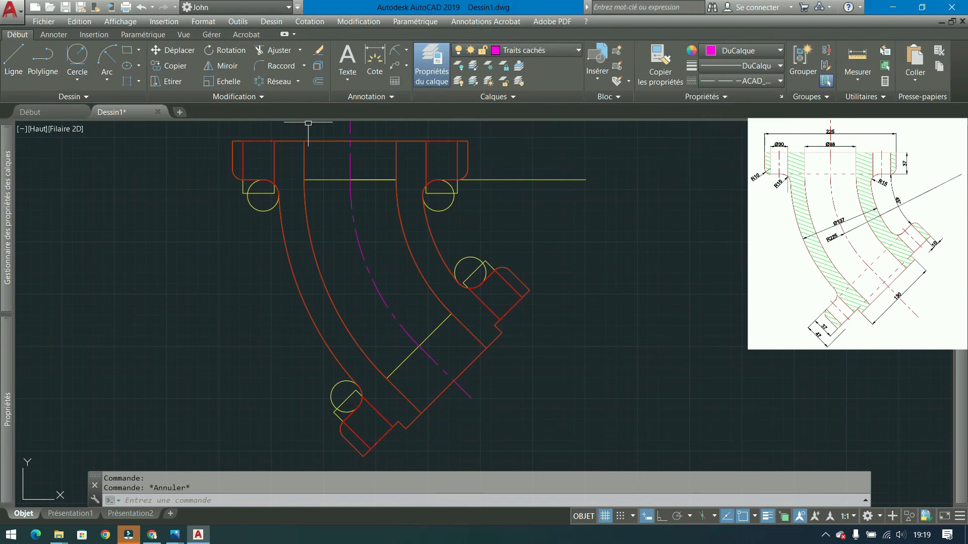
pyautogui.click(43, 56)
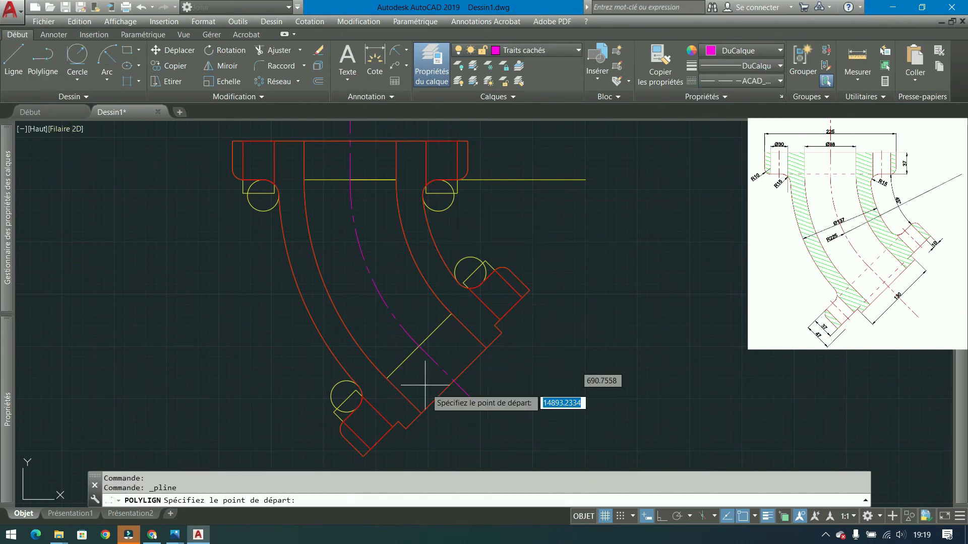
pyautogui.click(399, 421)
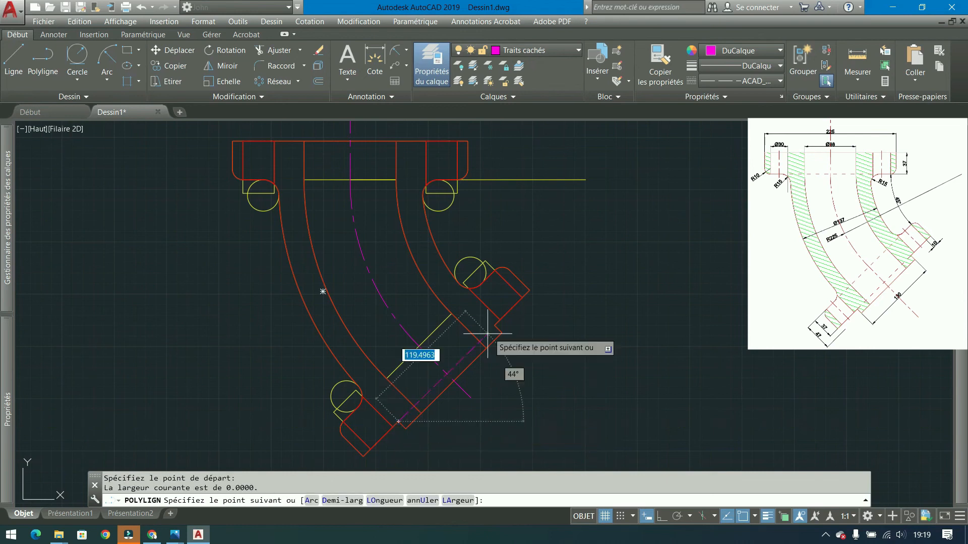
pyautogui.press('Return')
pyautogui.scroll(1, 382, 393)
# - Draw a second dashed polyline across the pipe at the back of the lower flange, joining the two outer wall junctions
pyautogui.press('Return')
pyautogui.click(344, 418)
pyautogui.click(543, 216)
pyautogui.scroll(-2, 518, 251)
pyautogui.scroll(2, 435, 163)
pyautogui.press('Return')
# - Draw a horizontal dashed polyline along the underside of the upper flange between its two outer fillets
pyautogui.press('Return')
pyautogui.click(319, 201)
pyautogui.click(597, 201)
pyautogui.press('Return')
pyautogui.scroll(-2, 377, 201)
pyautogui.moveTo(465, 247); pyautogui.dragTo(398, 263, button='middle')
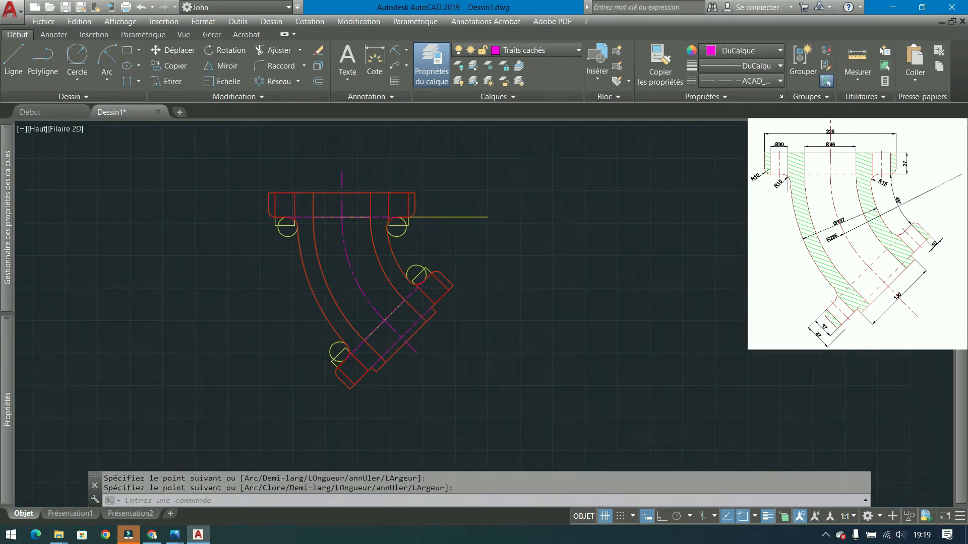
pyautogui.scroll(2, 386, 279)
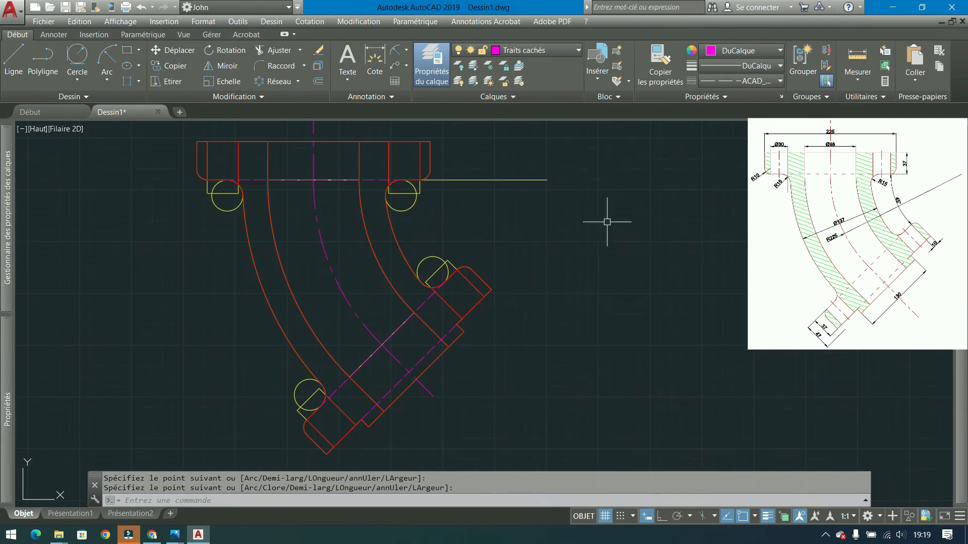
# - On the Hachures layer, hatch both pipe wall and flange outlines with the STEEL pattern by selecting the boundary objects
pyautogui.click(577, 50)
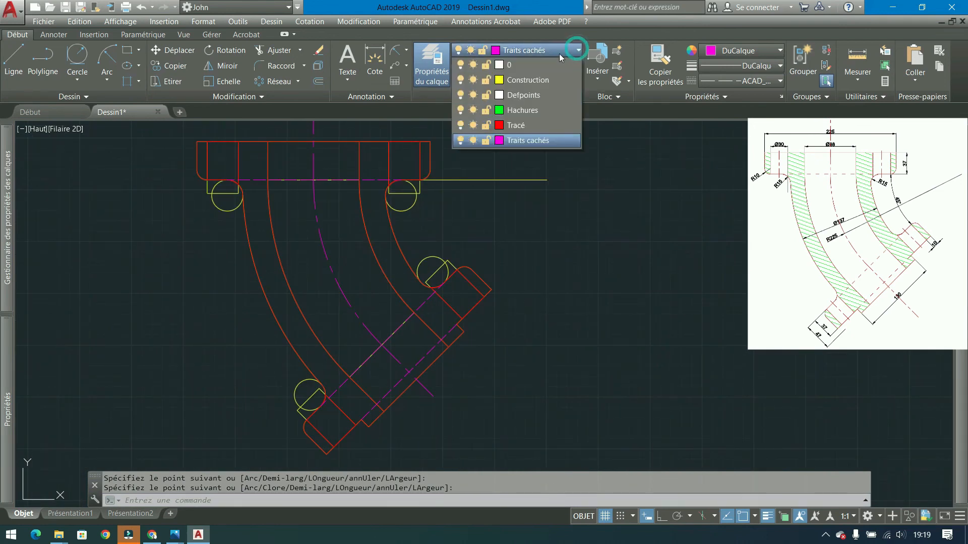
pyautogui.click(522, 110)
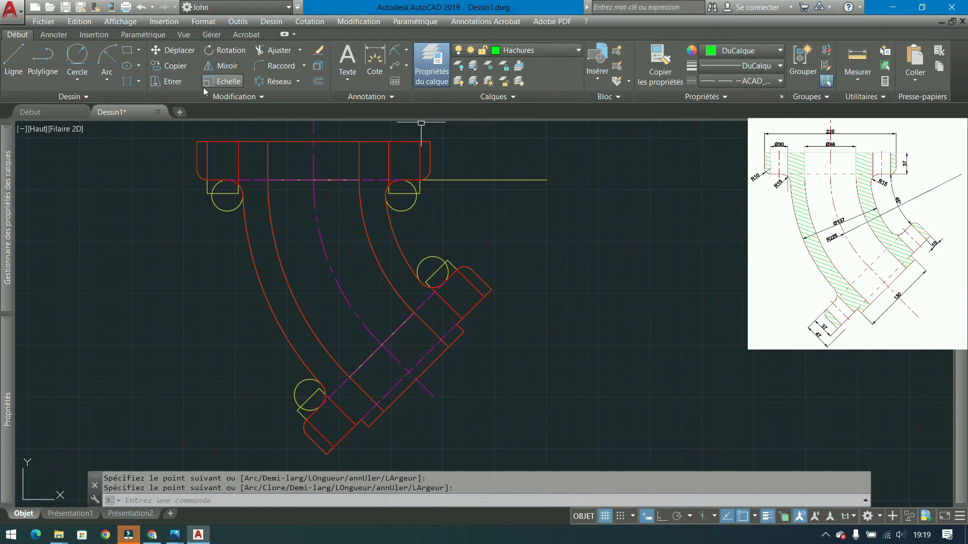
pyautogui.click(138, 83)
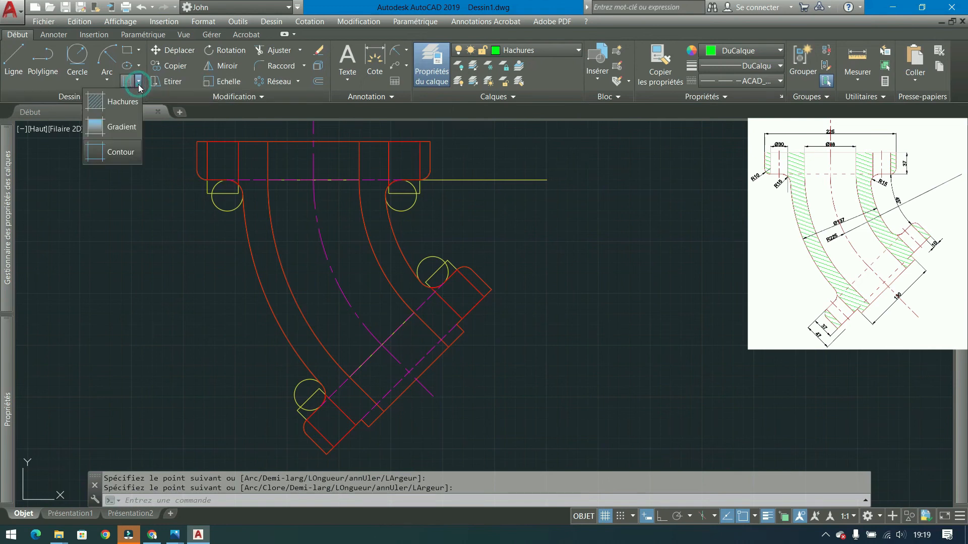
pyautogui.click(119, 100)
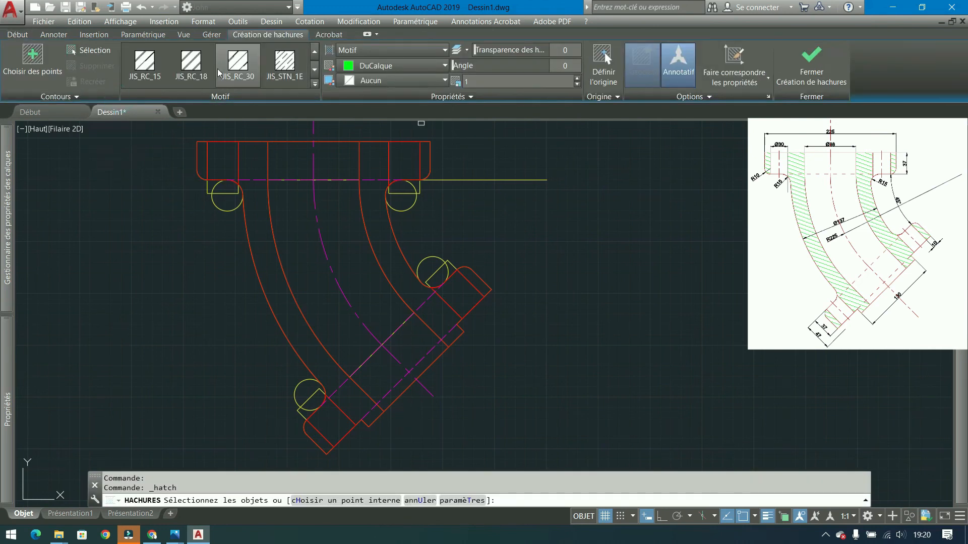
pyautogui.click(315, 83)
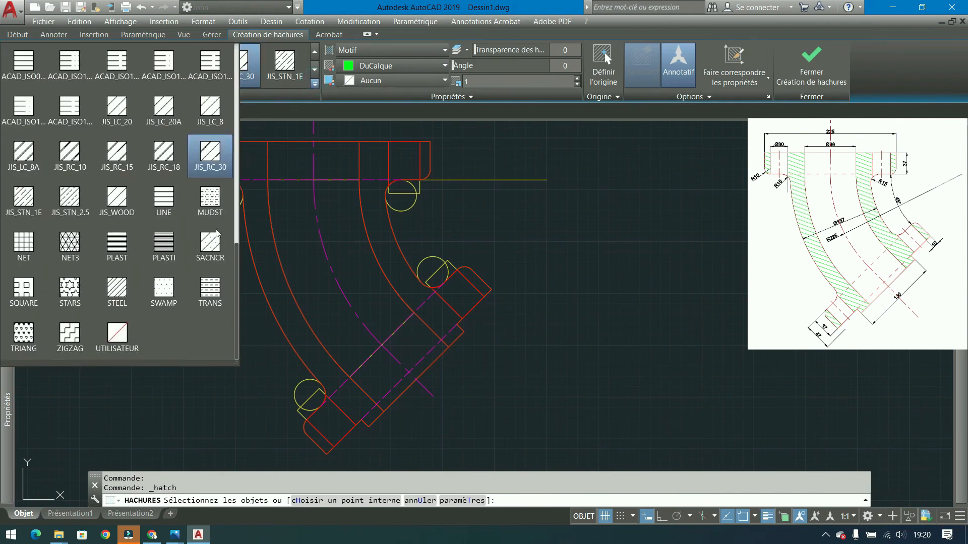
pyautogui.click(118, 288)
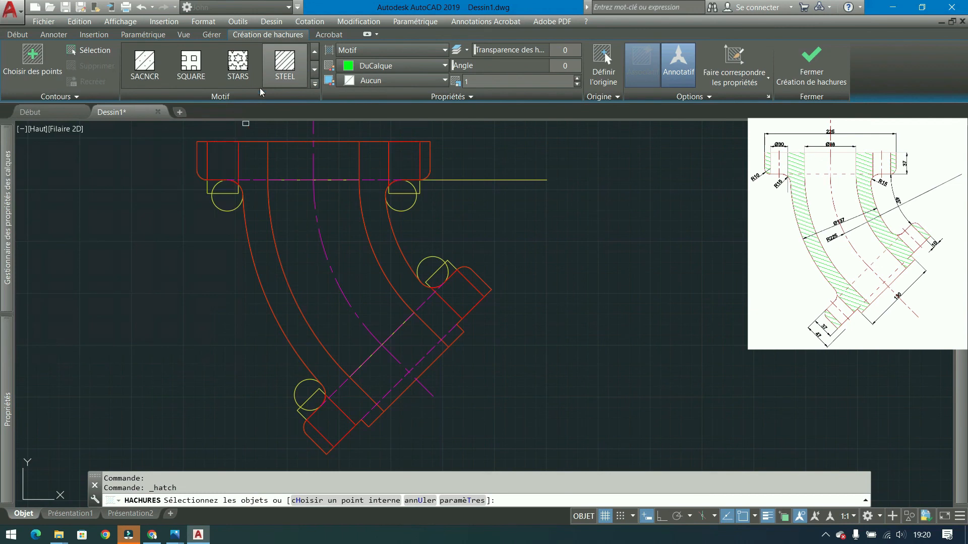
pyautogui.click(83, 50)
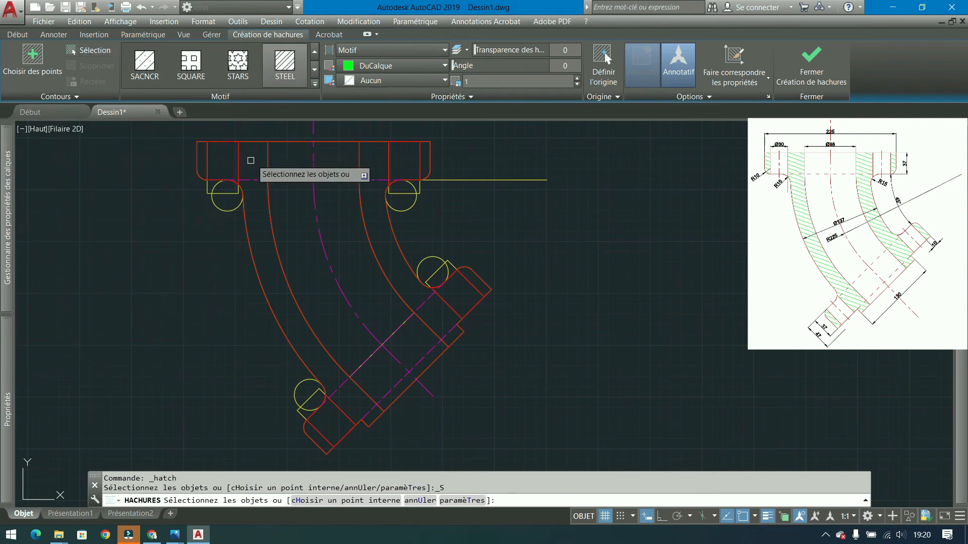
pyautogui.click(251, 142)
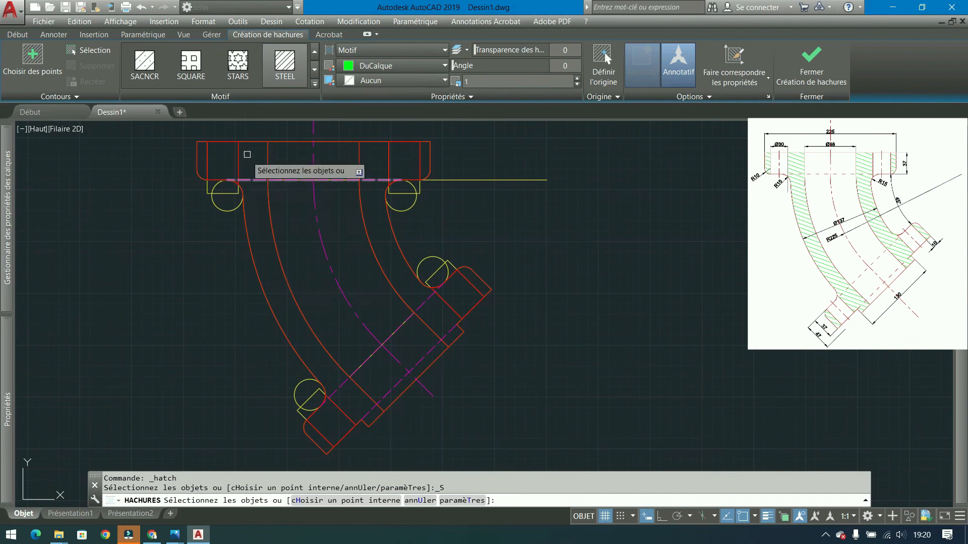
pyautogui.click(255, 141)
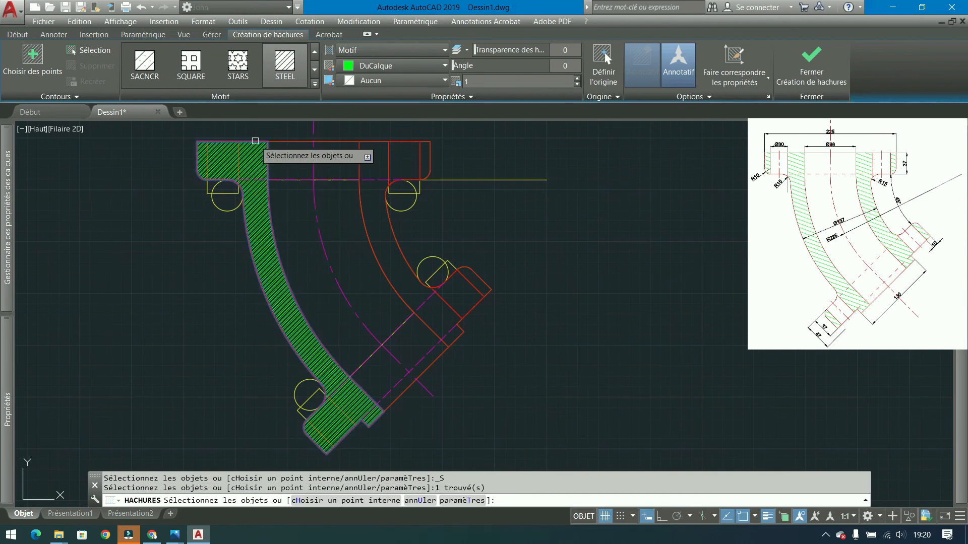
pyautogui.click(368, 141)
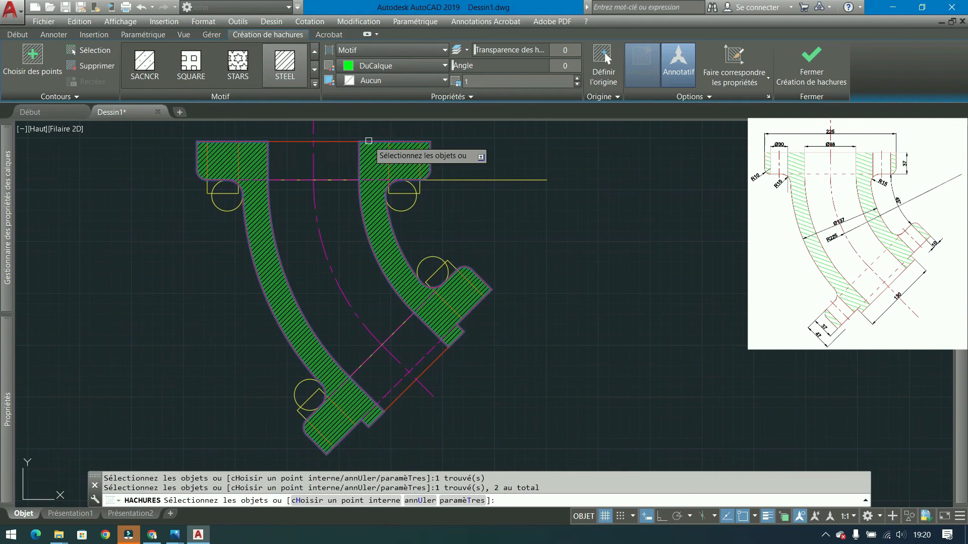
# - Add the four bolt-hole outlines in the upper and lower flanges to the hatch boundaries so the holes are left unhatched
pyautogui.scroll(2, 318, 167)
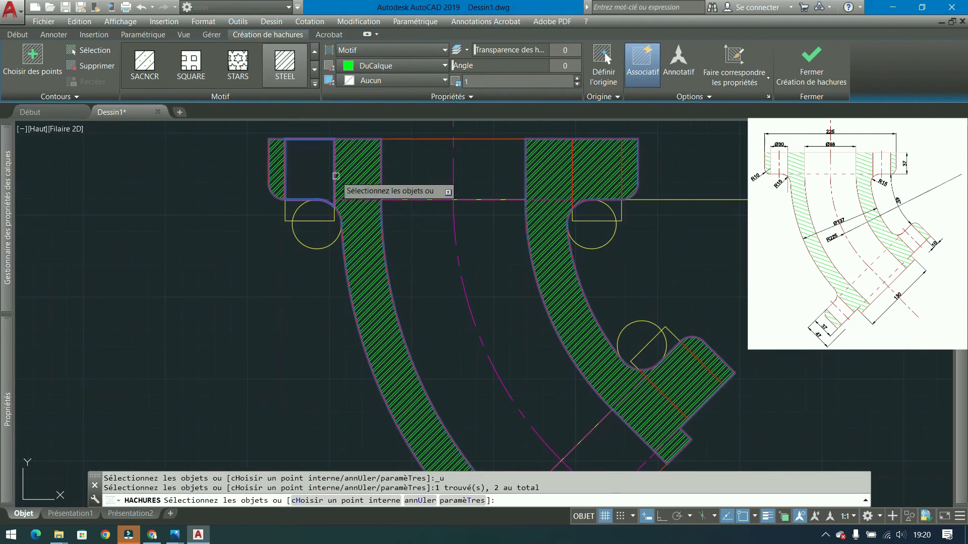
pyautogui.click(568, 170)
pyautogui.scroll(-4, 534, 171)
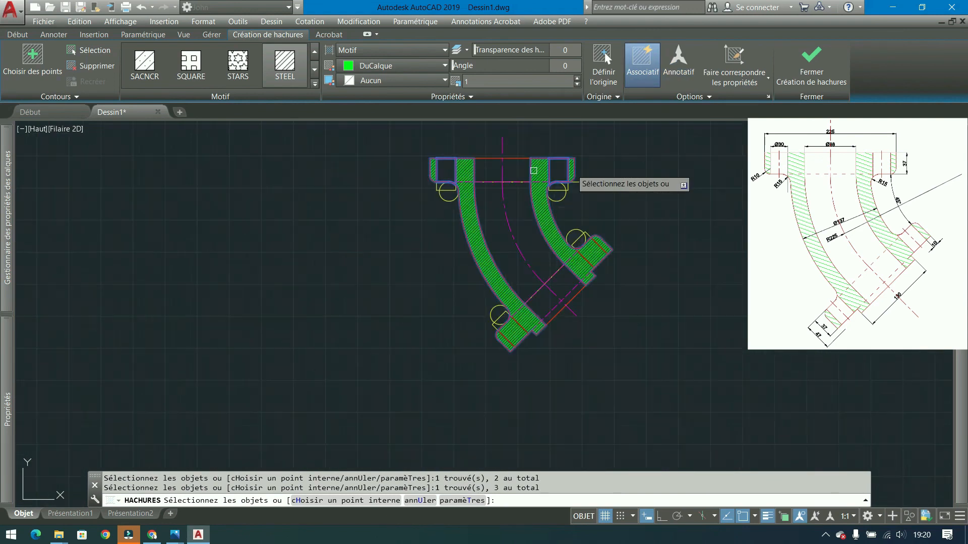
pyautogui.click(582, 255)
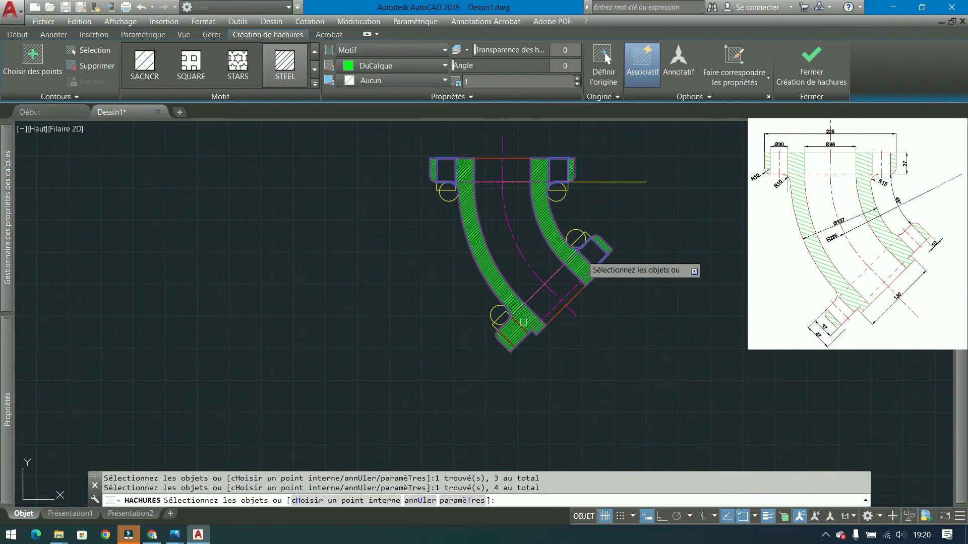
pyautogui.moveTo(491, 233); pyautogui.dragTo(372, 254, button='middle')
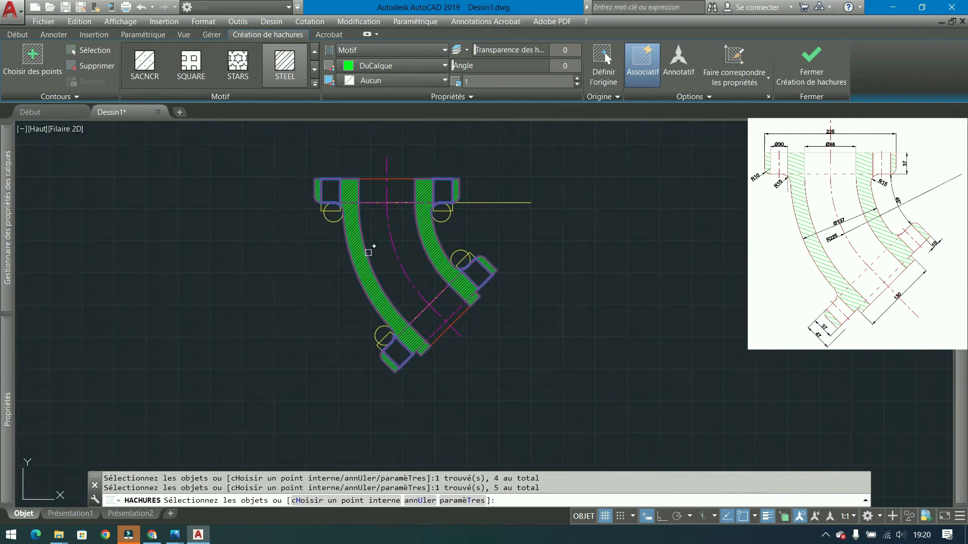
pyautogui.scroll(2, 386, 260)
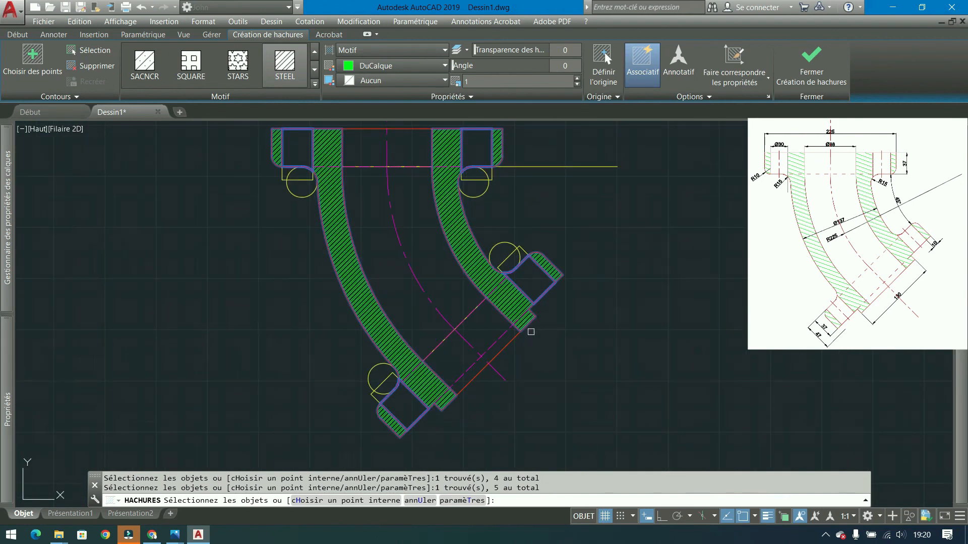
pyautogui.scroll(2, 545, 328)
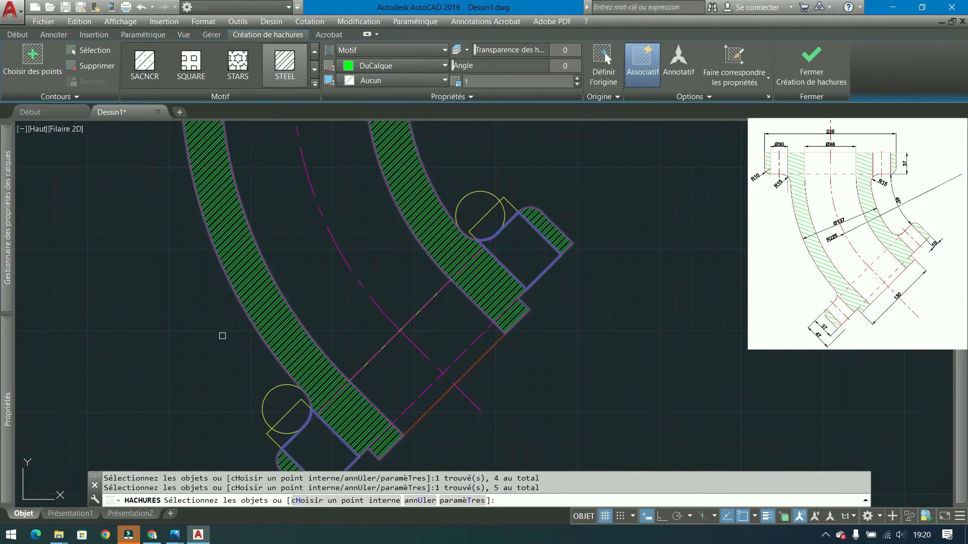
pyautogui.scroll(2, 487, 363)
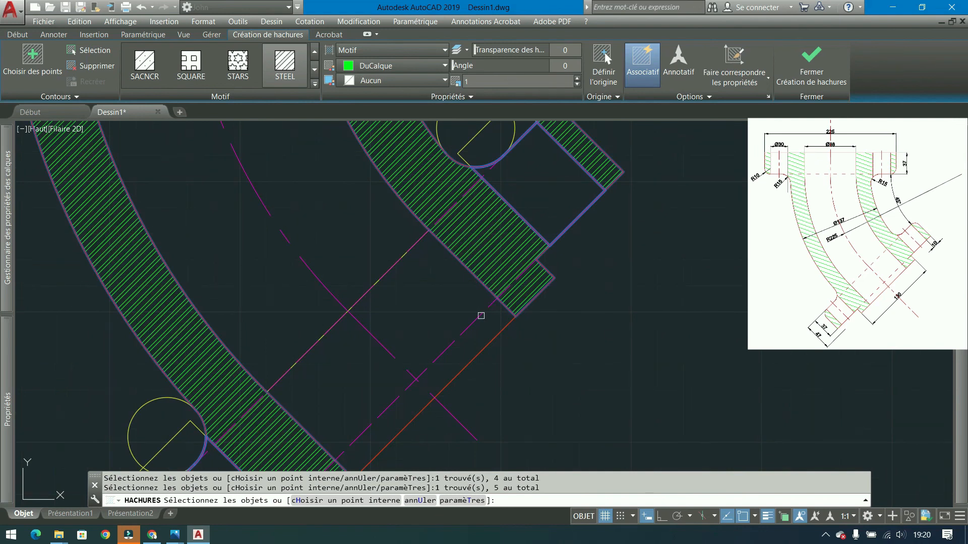
pyautogui.scroll(6, 480, 315)
pyautogui.scroll(-5, 575, 308)
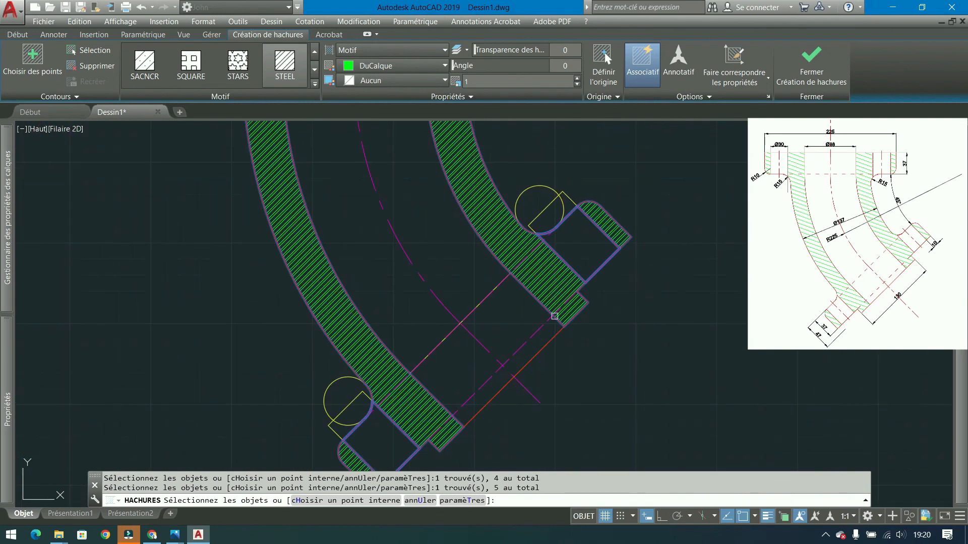
pyautogui.scroll(5, 555, 316)
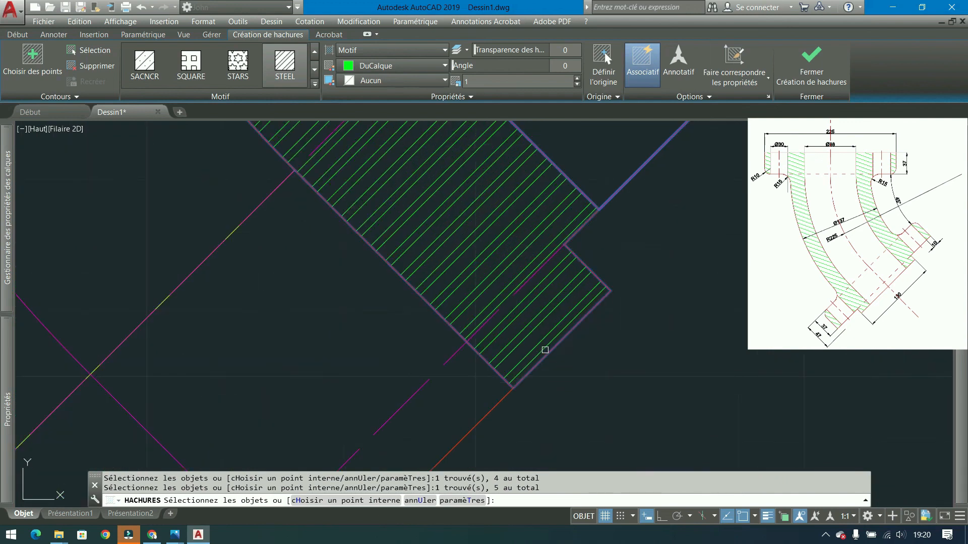
# - Set the STEEL hatch pattern scale to 3 for the section hatching
pyautogui.scroll(-3, 504, 303)
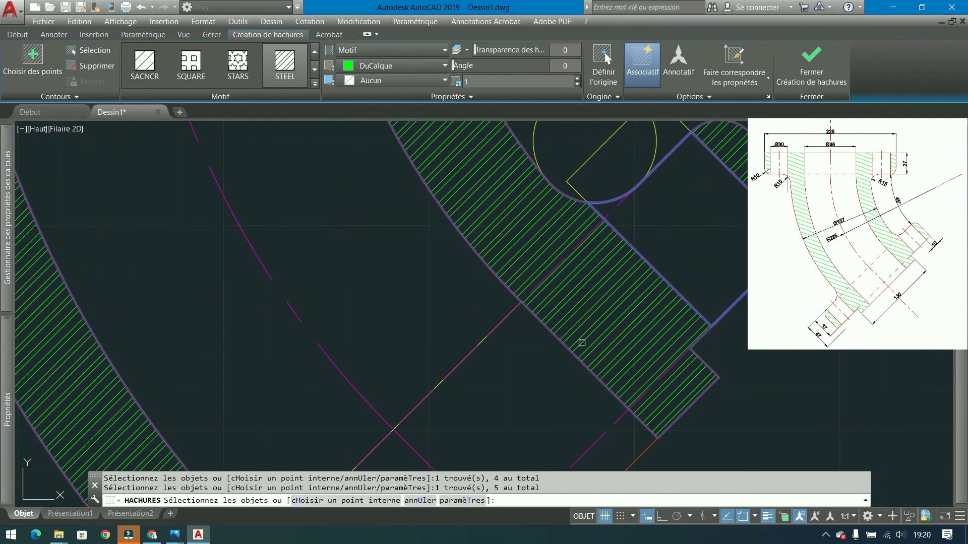
pyautogui.scroll(-4, 621, 243)
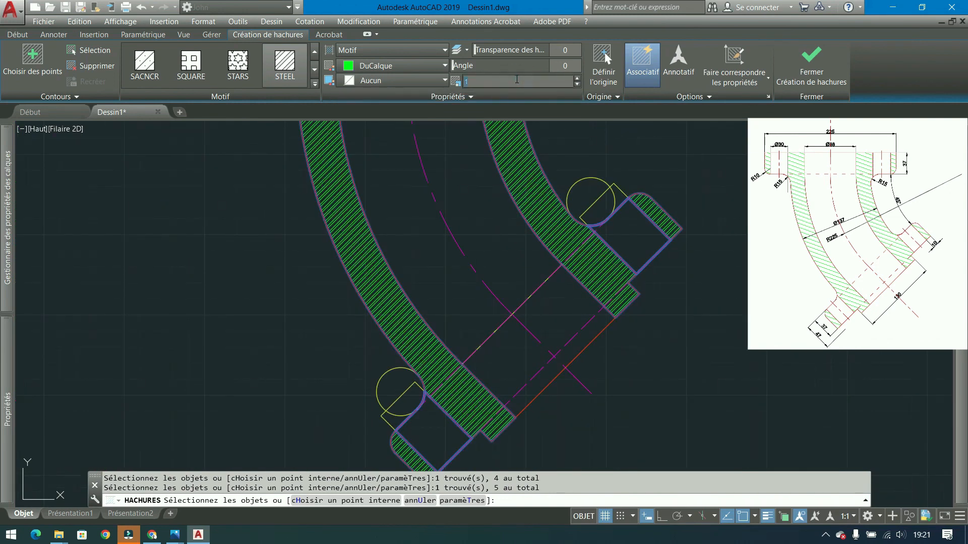
pyautogui.click(517, 80)
pyautogui.write('3')
pyautogui.press('Return')
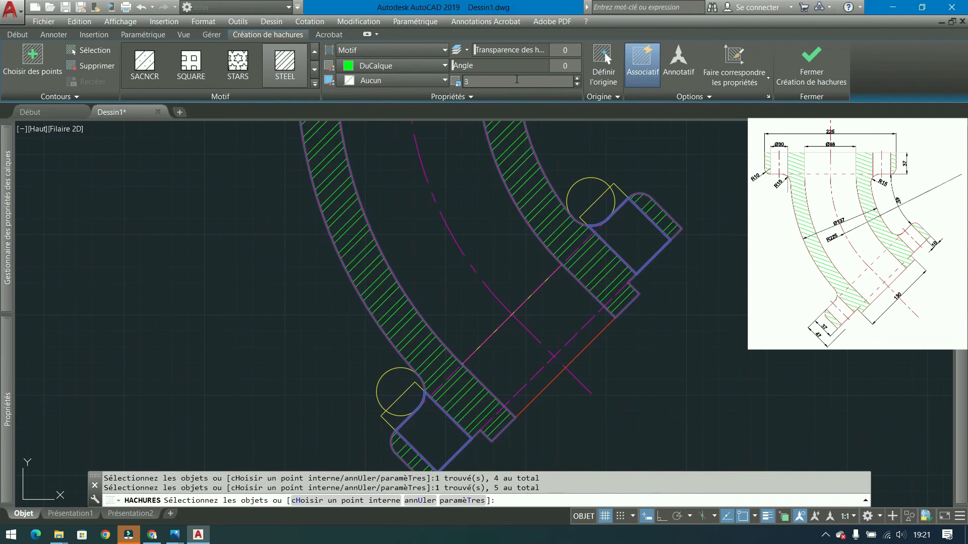
# - Set the hatch angle to 71 degrees and finish creating the section hatching
pyautogui.moveTo(455, 65); pyautogui.dragTo(469, 65)
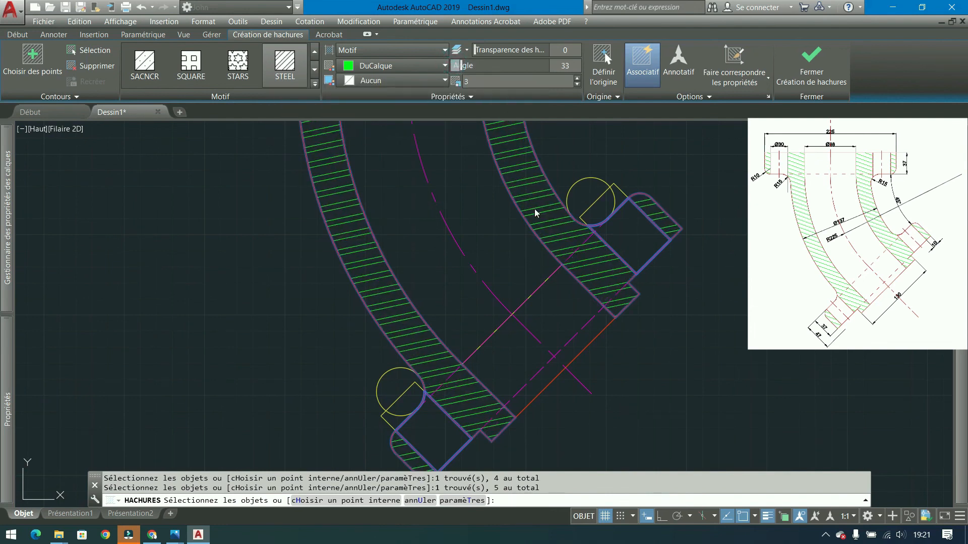
pyautogui.scroll(-4, 572, 313)
pyautogui.scroll(2, 560, 244)
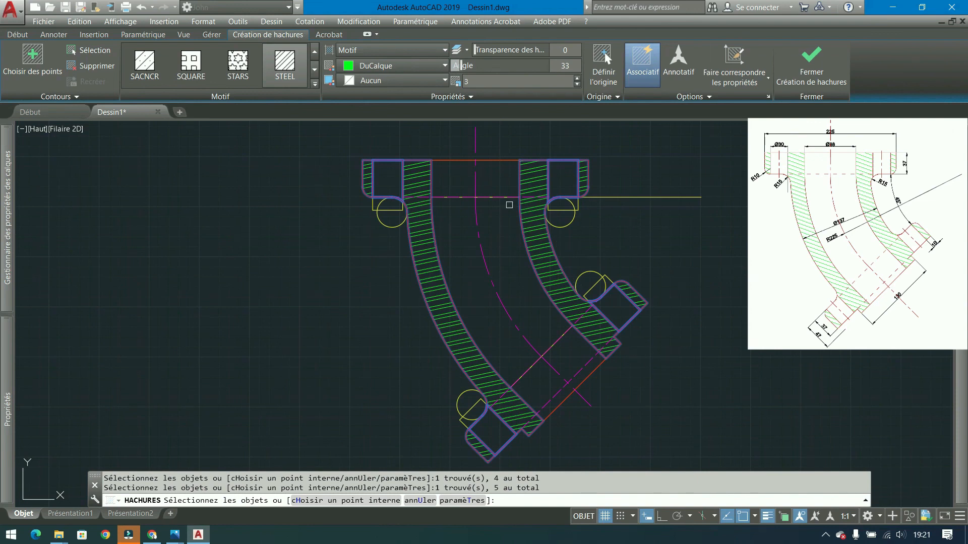
pyautogui.moveTo(460, 65); pyautogui.dragTo(488, 66)
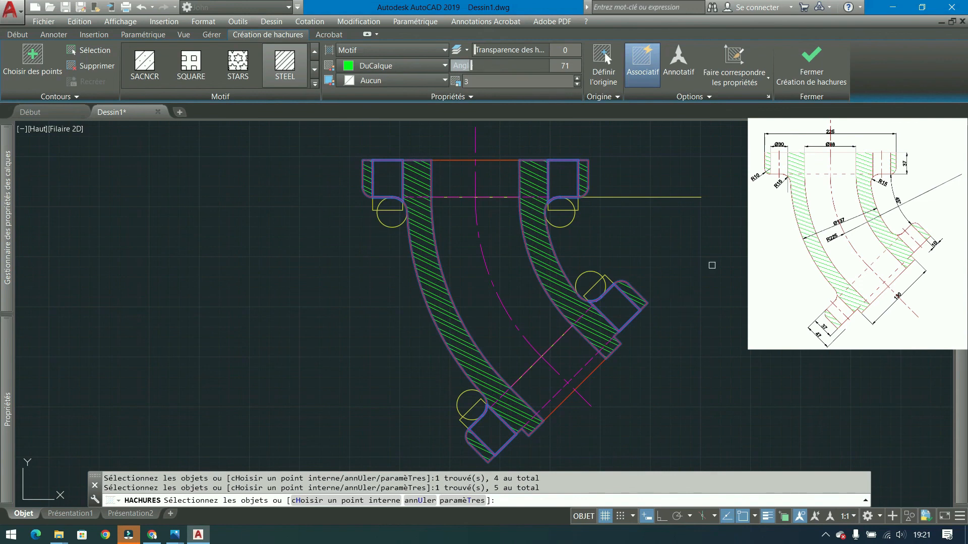
pyautogui.click(822, 84)
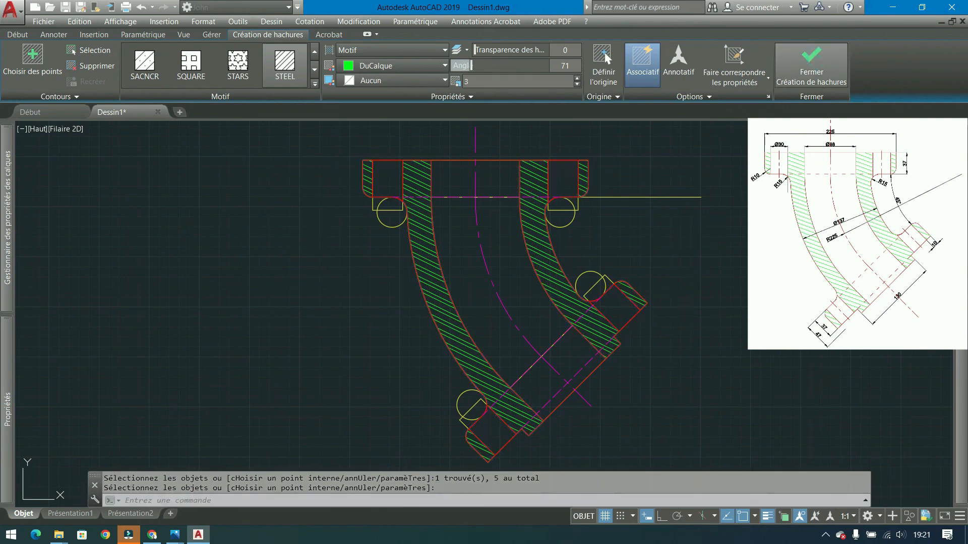
# - Turn off the Construction layer and make Traits cachés the current layer
pyautogui.click(561, 52)
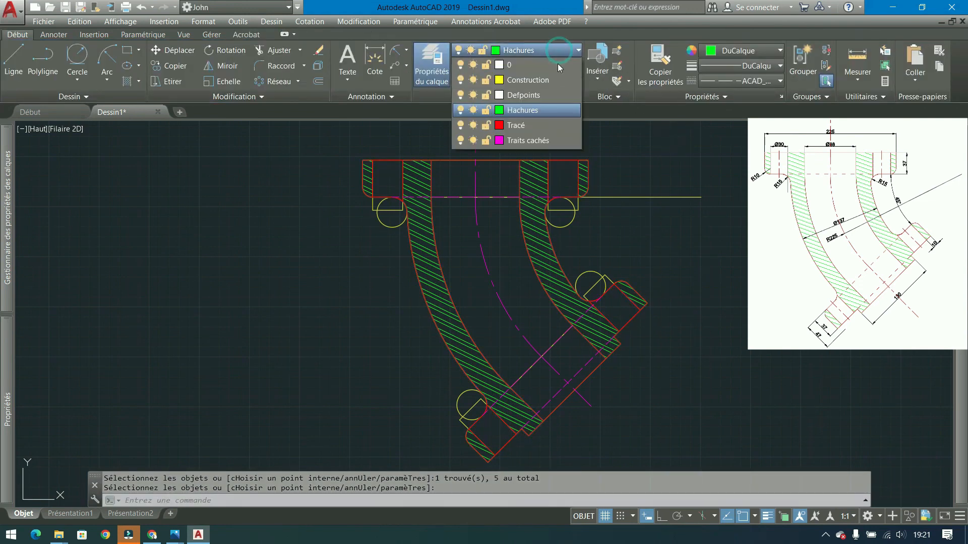
pyautogui.click(459, 80)
pyautogui.moveTo(627, 237); pyautogui.dragTo(545, 226, button='middle')
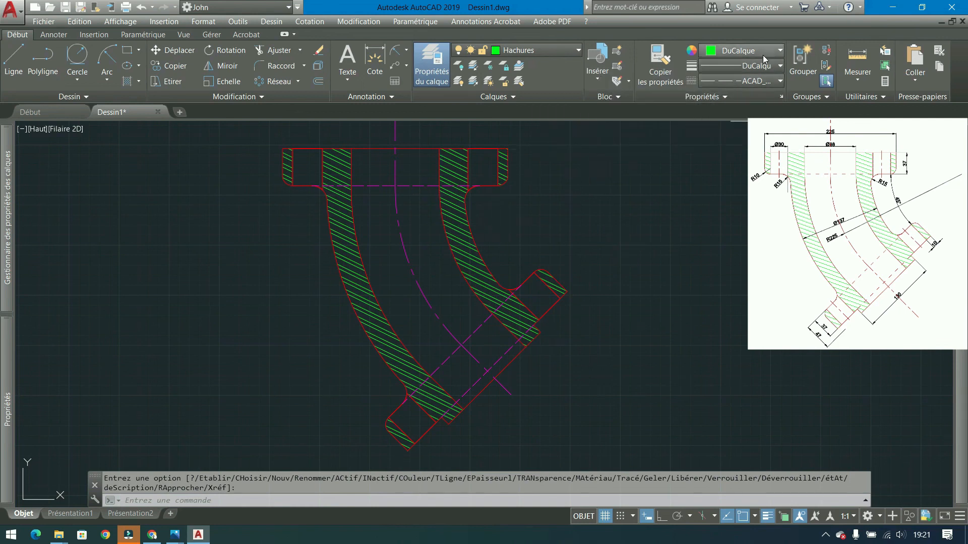
pyautogui.click(559, 50)
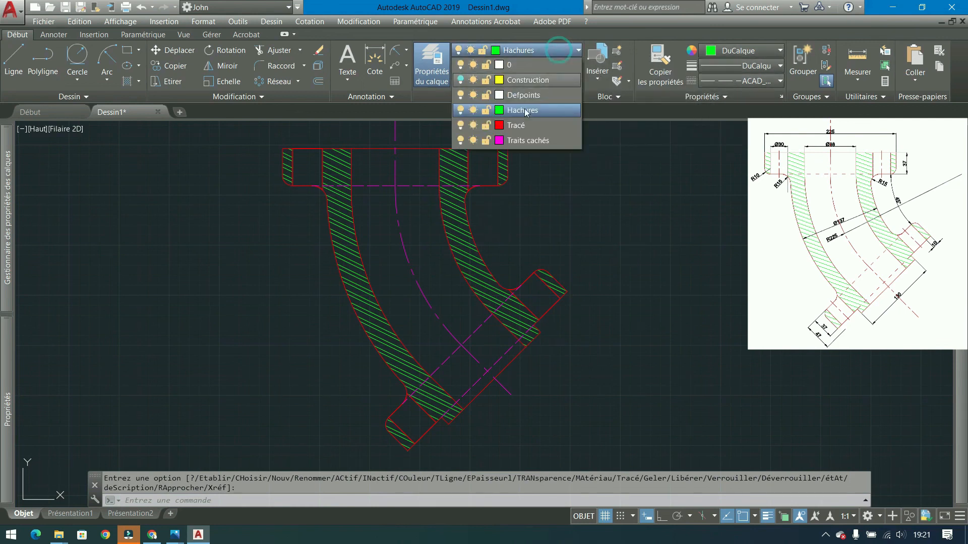
pyautogui.click(532, 141)
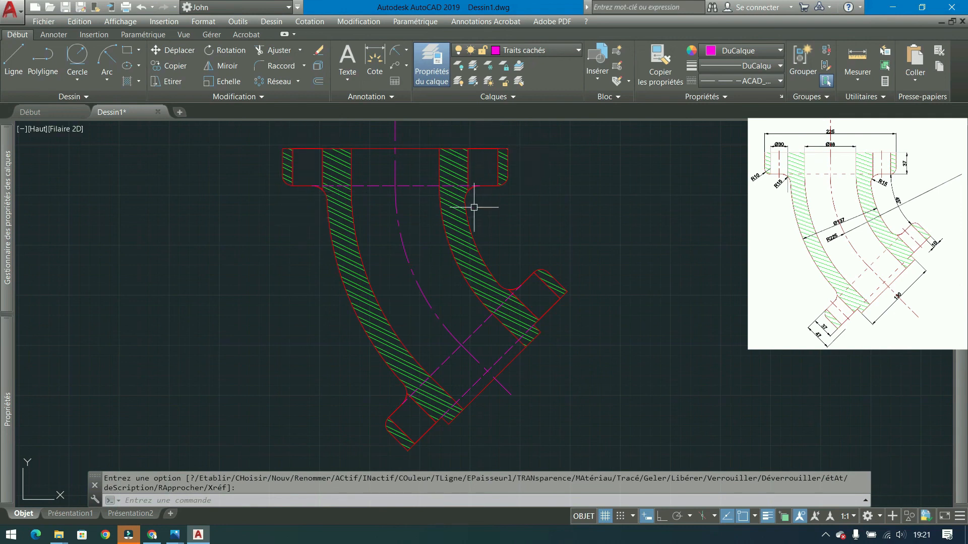
# - Draw a vertical polyline through the middle of the upper flange's left bolt hole, from top face to underside
pyautogui.moveTo(306, 138); pyautogui.dragTo(291, 161, button='middle')
pyautogui.scroll(4, 291, 161)
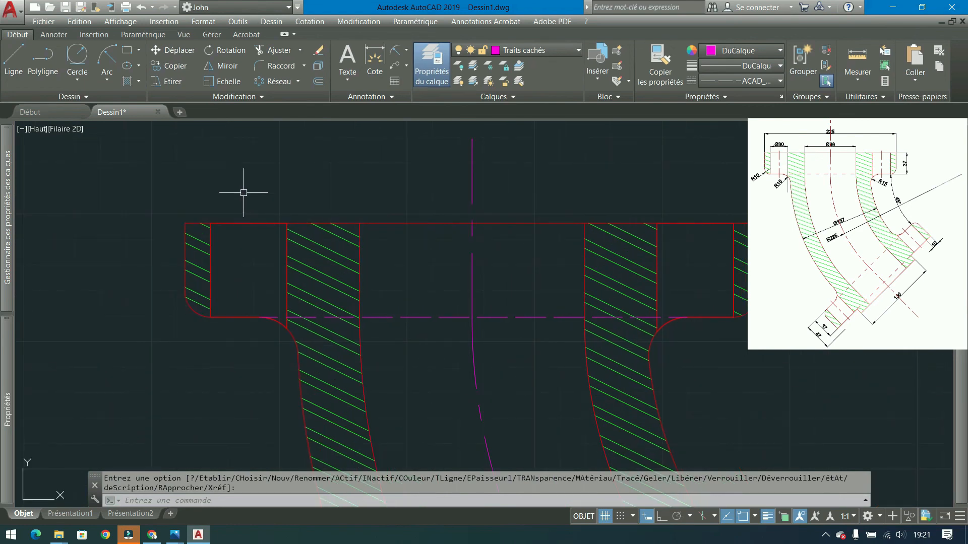
pyautogui.scroll(-2, 246, 192)
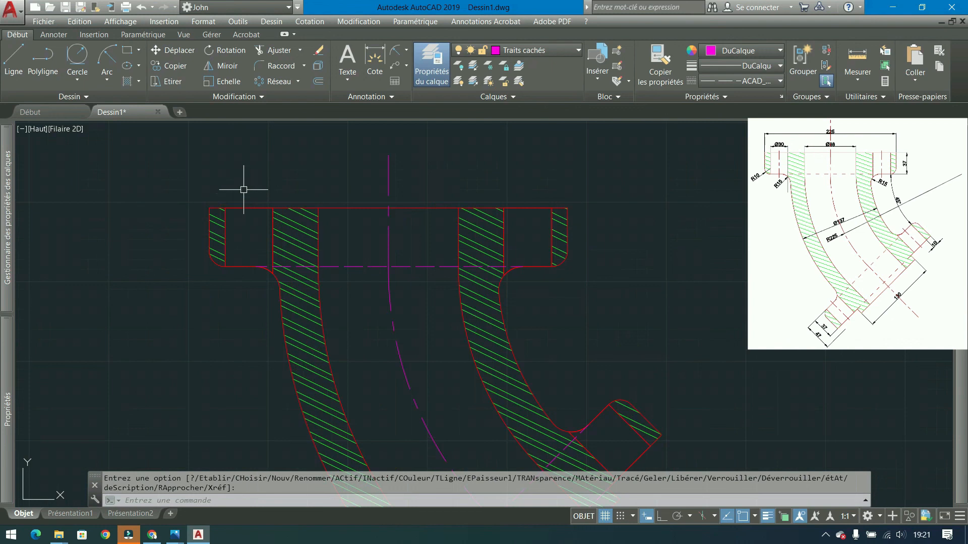
pyautogui.scroll(-3, 286, 218)
pyautogui.moveTo(327, 190); pyautogui.dragTo(330, 198, button='middle')
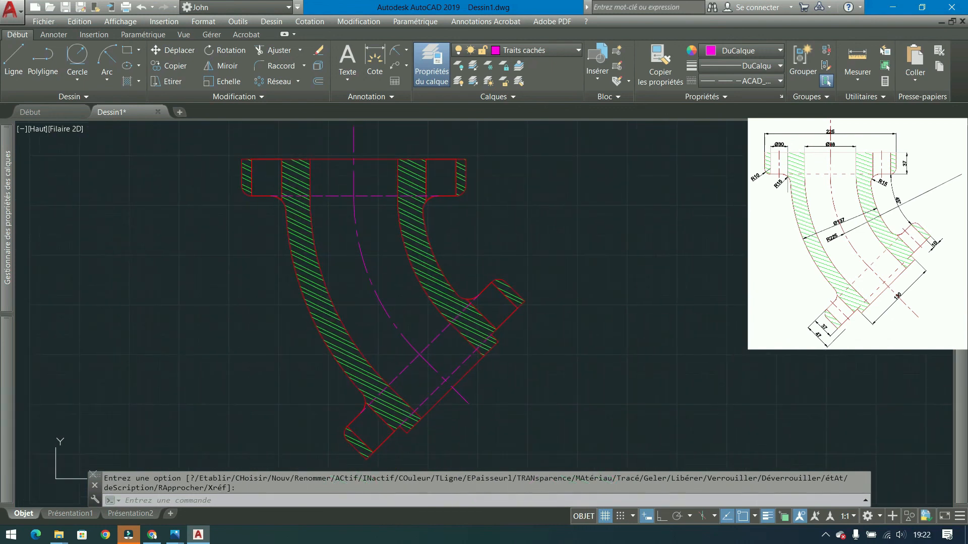
pyautogui.click(311, 280)
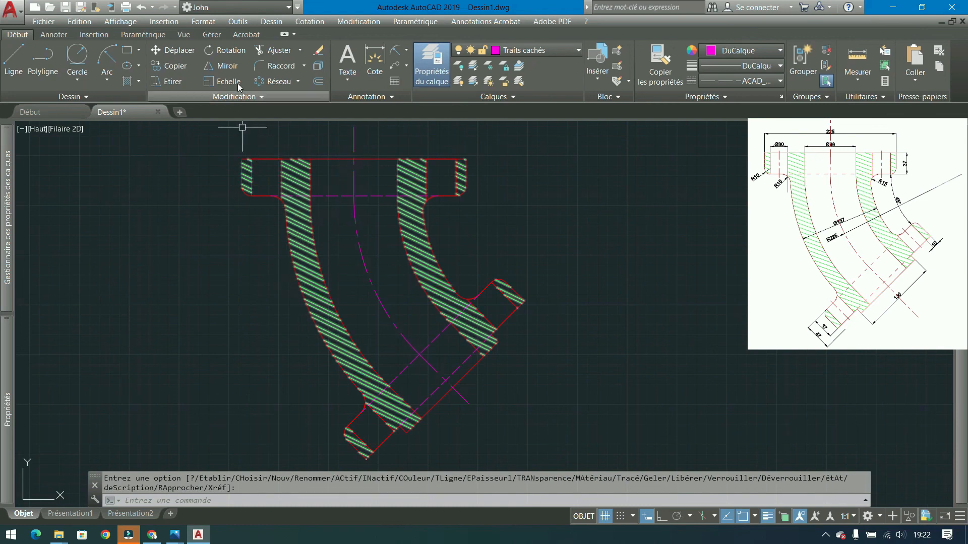
pyautogui.click(43, 58)
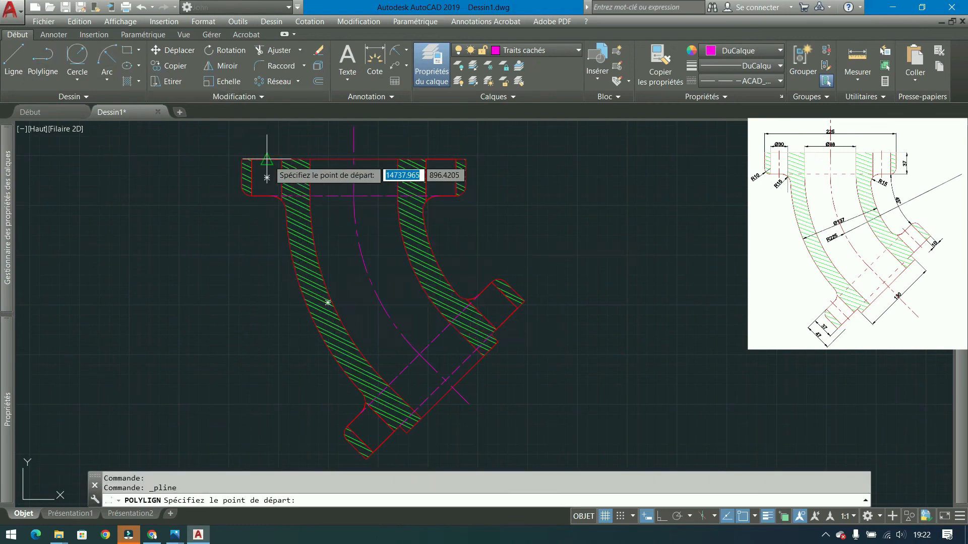
pyautogui.click(266, 159)
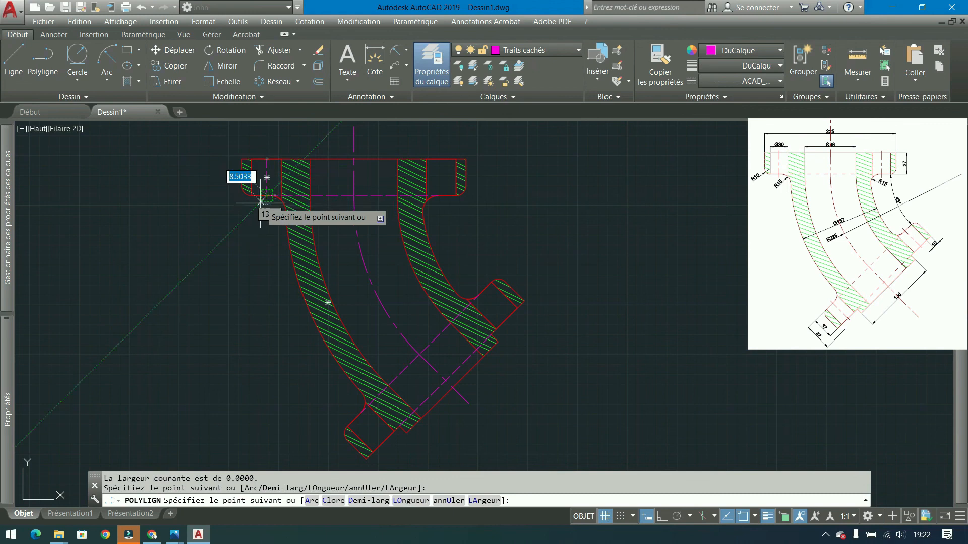
pyautogui.scroll(2, 261, 203)
pyautogui.scroll(-1, 292, 223)
pyautogui.press('Return')
# - Try assigning the AXES linetype to the bolt-hole axis polyline and stretching its lower end below the flange
pyautogui.click(282, 168)
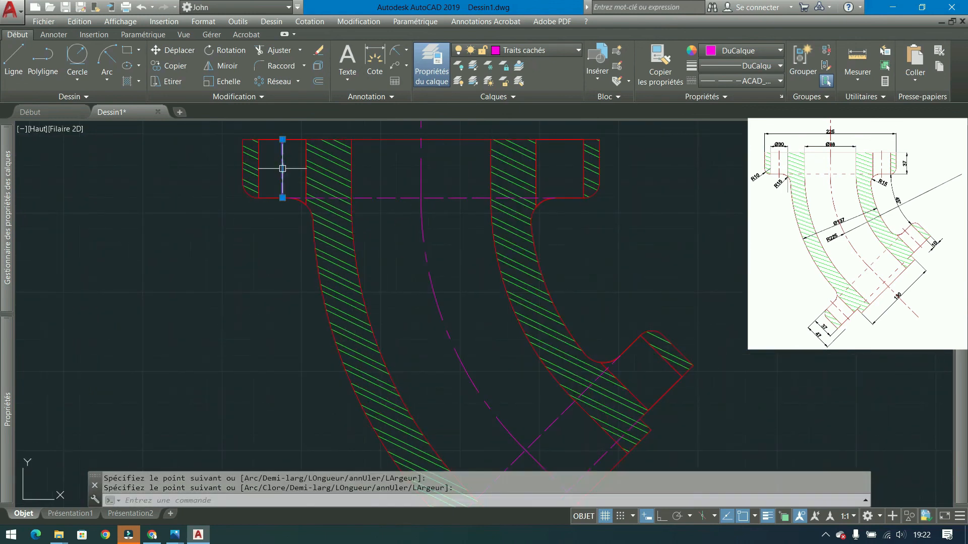
pyautogui.click(718, 81)
pyautogui.click(704, 140)
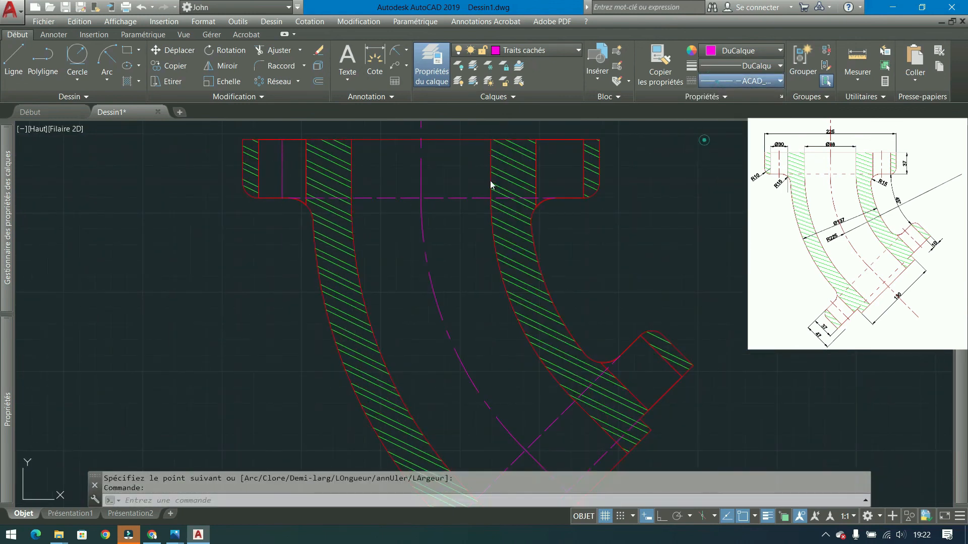
pyautogui.click(282, 171)
pyautogui.click(283, 197)
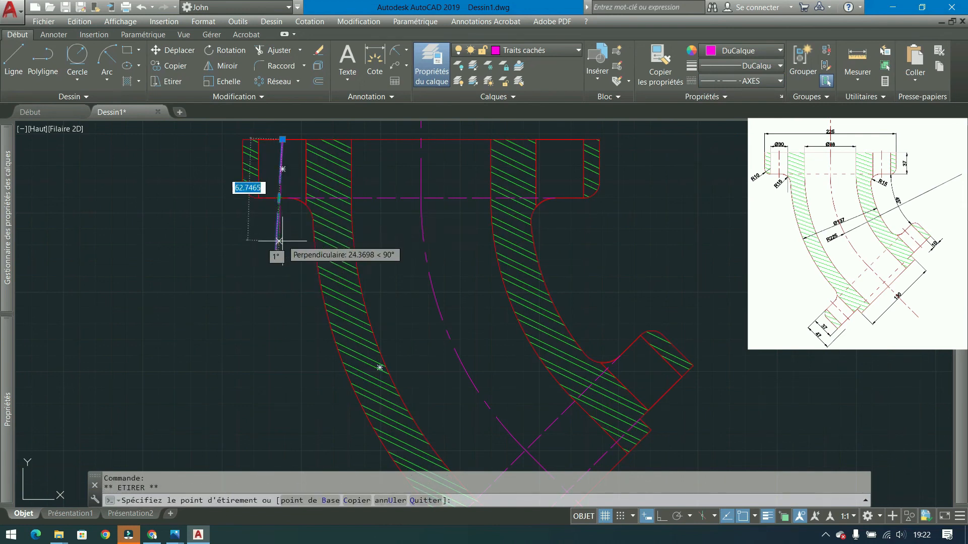
pyautogui.click(285, 257)
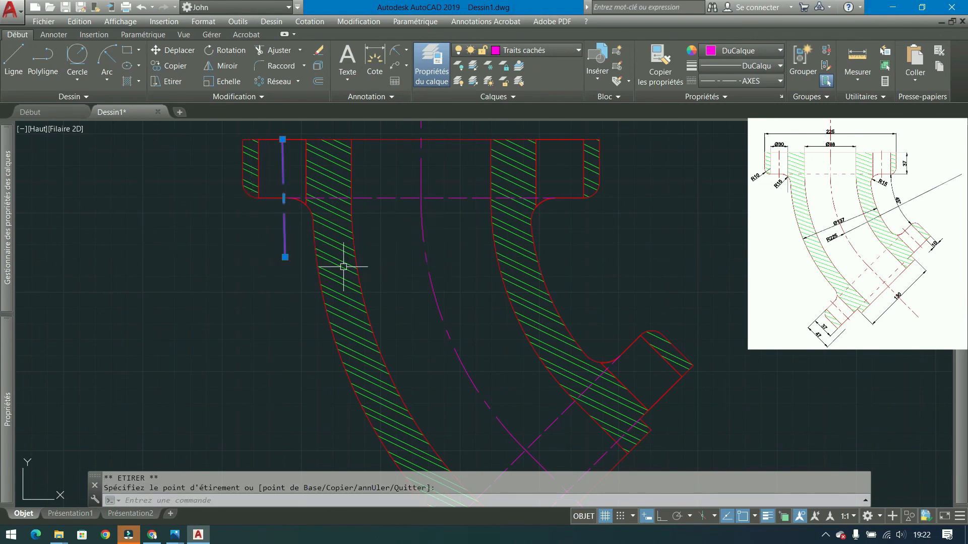
# - Undo the stretch, the linetype change and the bolt-hole axis polyline
pyautogui.hotkey('ctrl', 'z')
pyautogui.hotkey('ctrl', 'z')
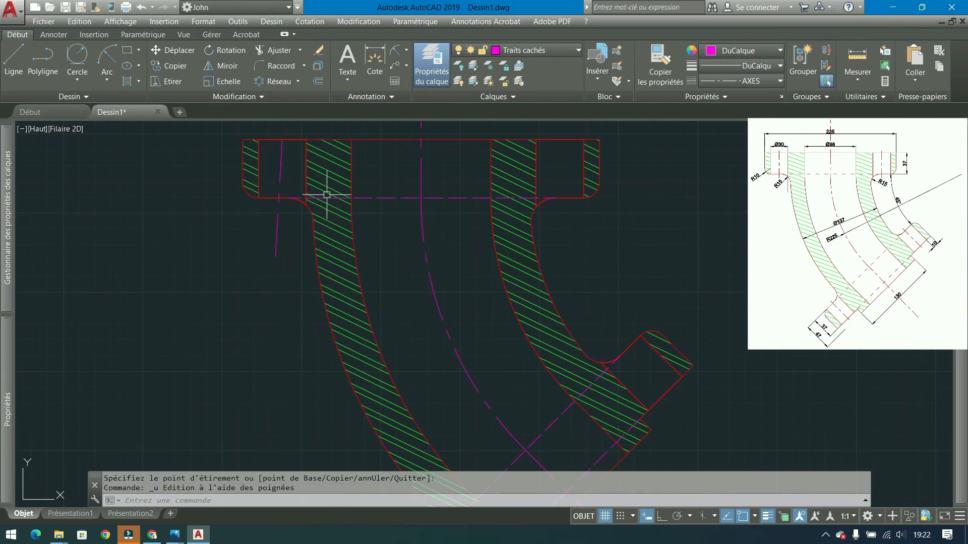
pyautogui.hotkey('ctrl', 'z')
pyautogui.hotkey('ctrl', 'z')
pyautogui.hotkey('ctrl', 'z')
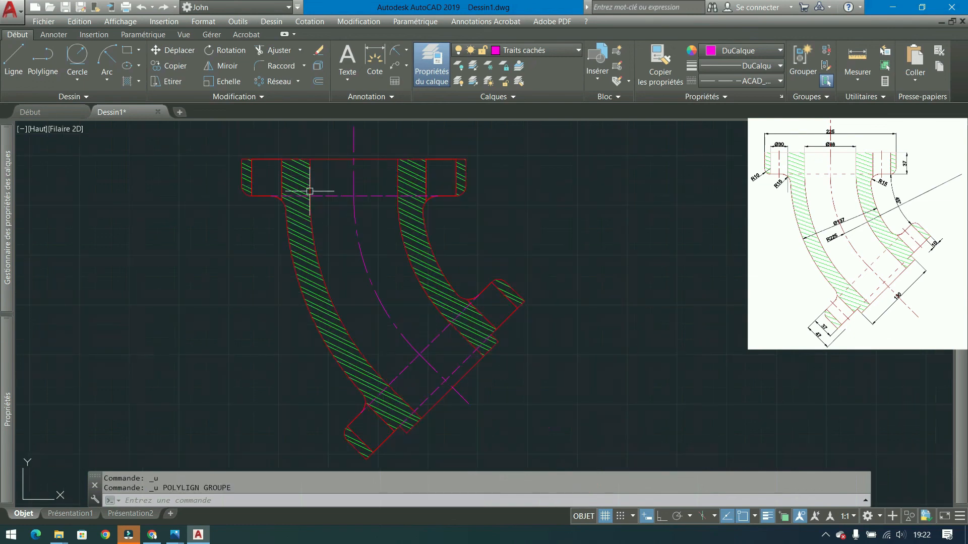
# - Draw two concentric circles by centre and radius in the empty space beside the lower part of the elbow
pyautogui.click(53, 35)
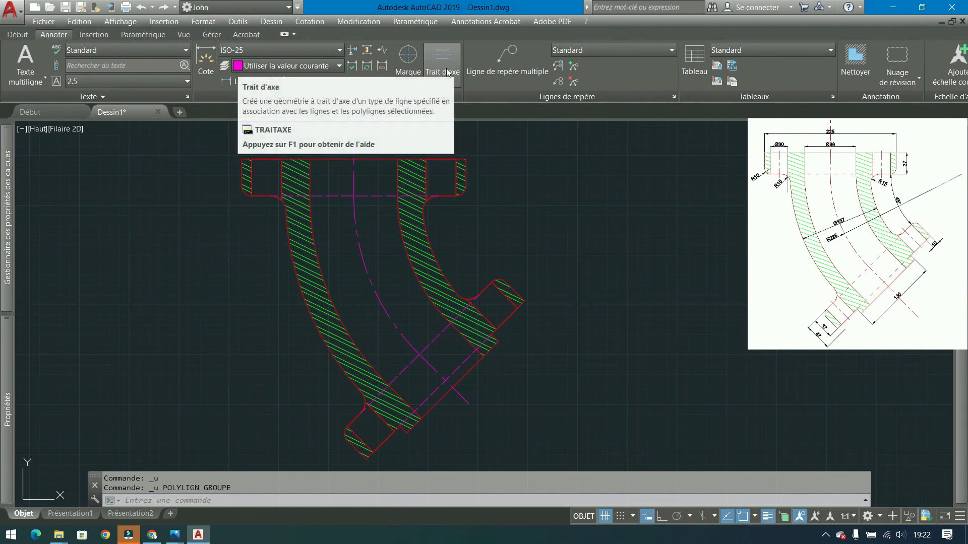
pyautogui.click(18, 35)
pyautogui.click(78, 79)
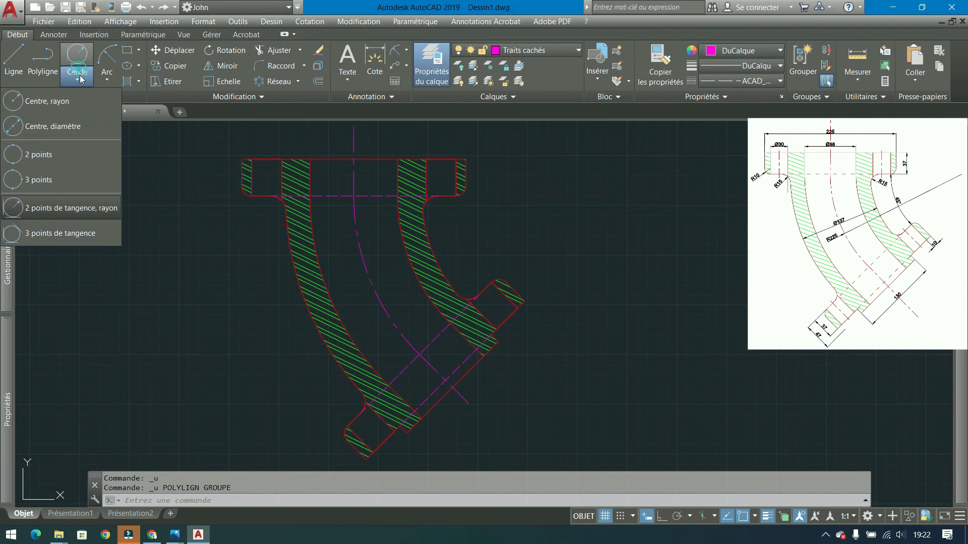
pyautogui.click(71, 101)
pyautogui.click(694, 320)
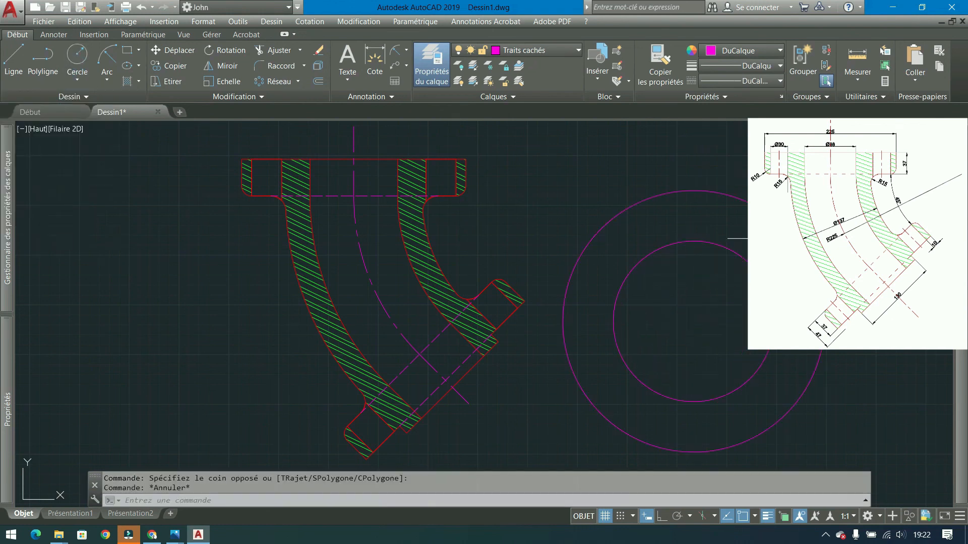
pyautogui.moveTo(647, 246); pyautogui.dragTo(609, 239, button='middle')
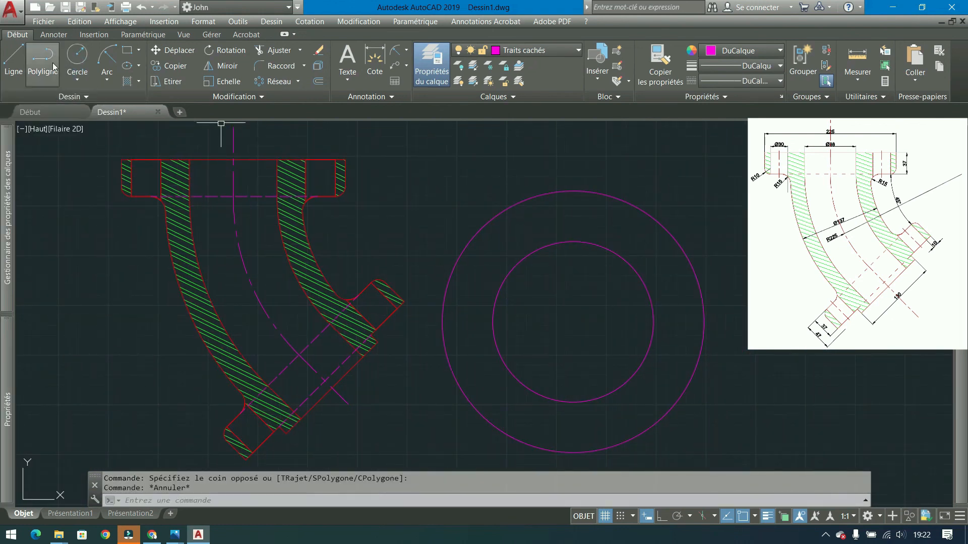
# - Add a centre mark to the inner of the two concentric circles
pyautogui.click(54, 34)
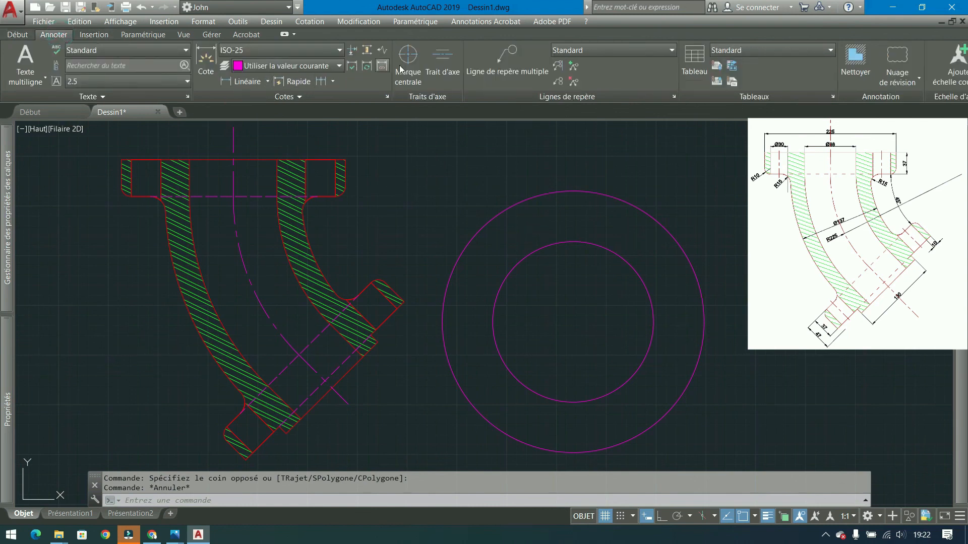
pyautogui.click(456, 74)
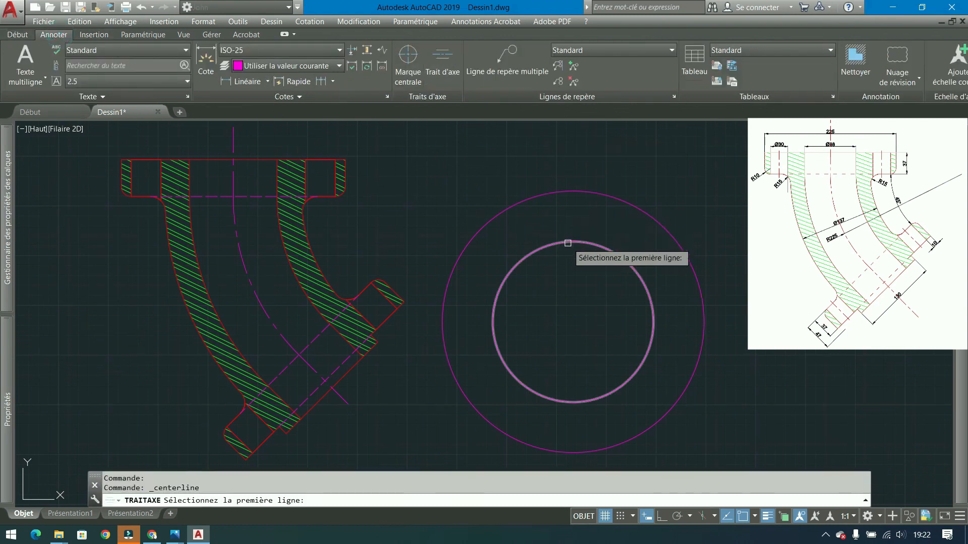
pyautogui.click(567, 242)
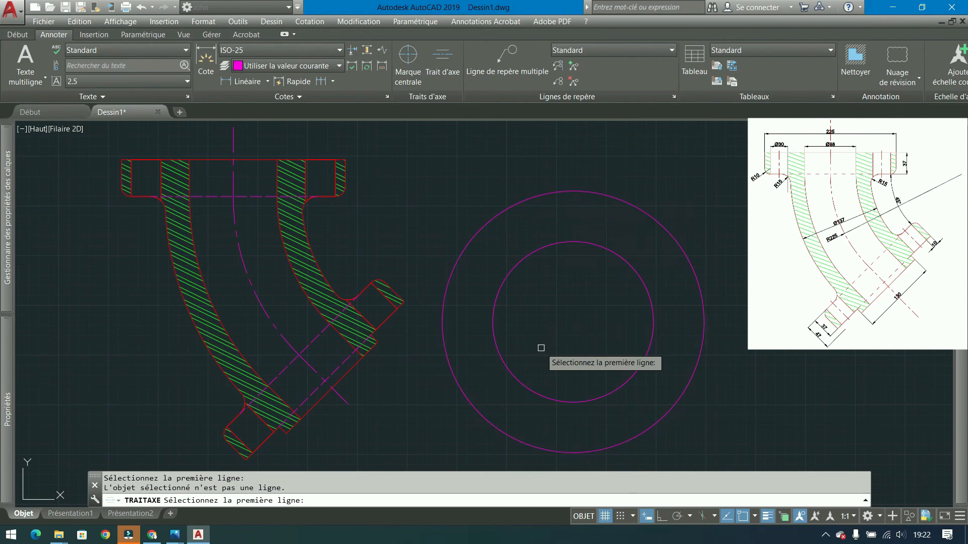
pyautogui.click(409, 61)
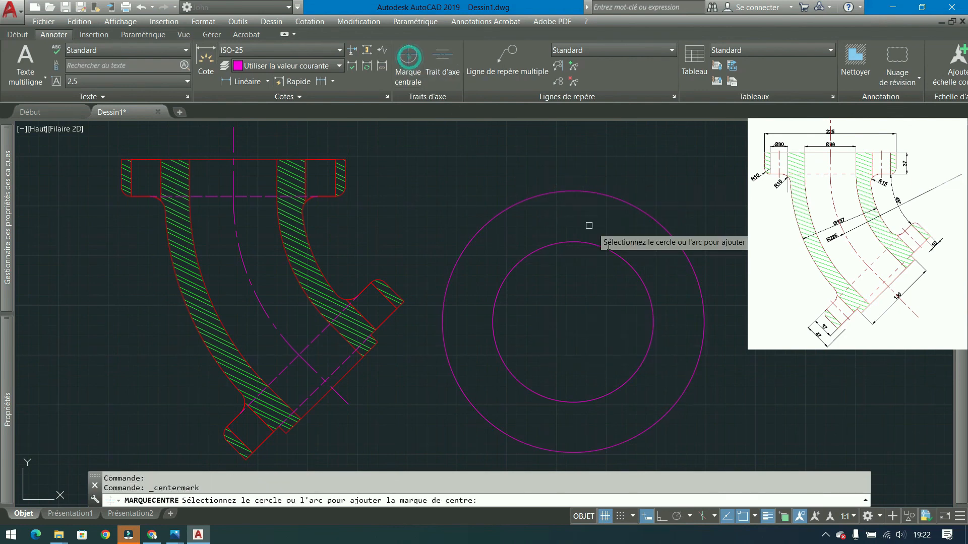
pyautogui.click(632, 266)
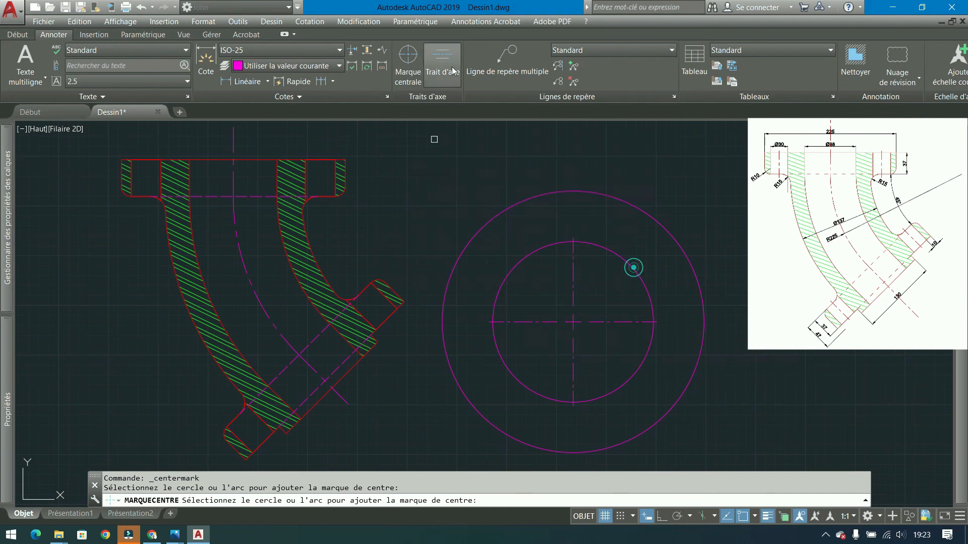
# - Add an automatic centreline between the side walls of each of the two bolt holes in the upper flange
pyautogui.click(436, 68)
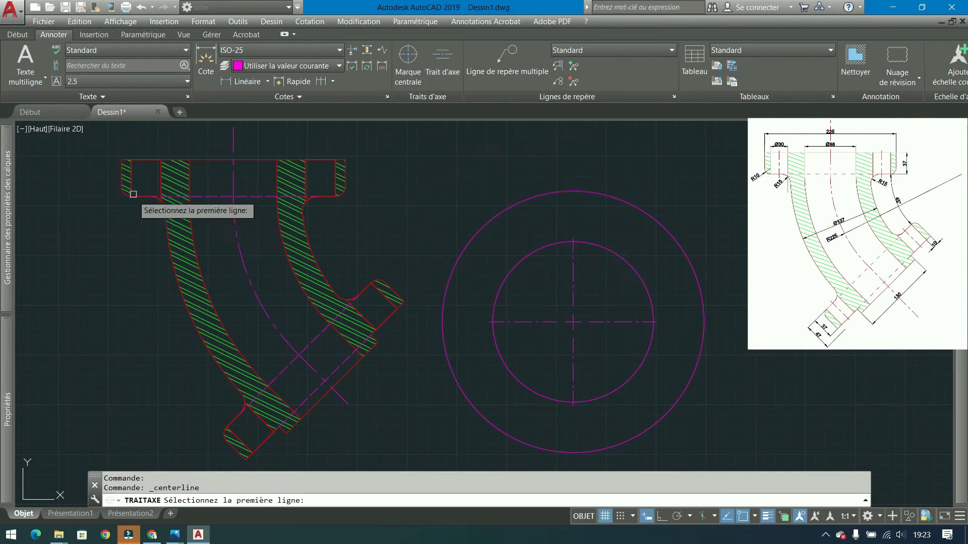
pyautogui.click(131, 177)
pyautogui.click(160, 178)
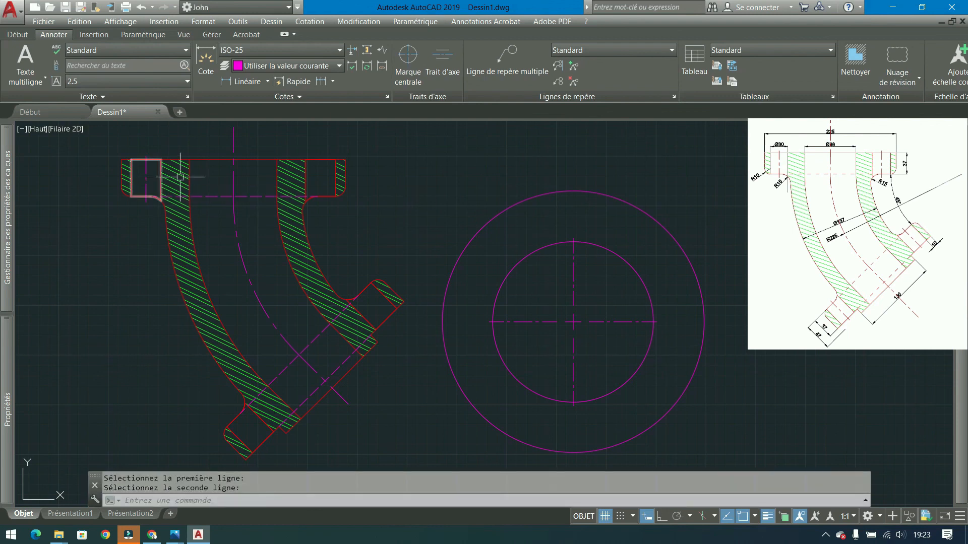
pyautogui.click(436, 68)
pyautogui.click(306, 173)
pyautogui.click(334, 174)
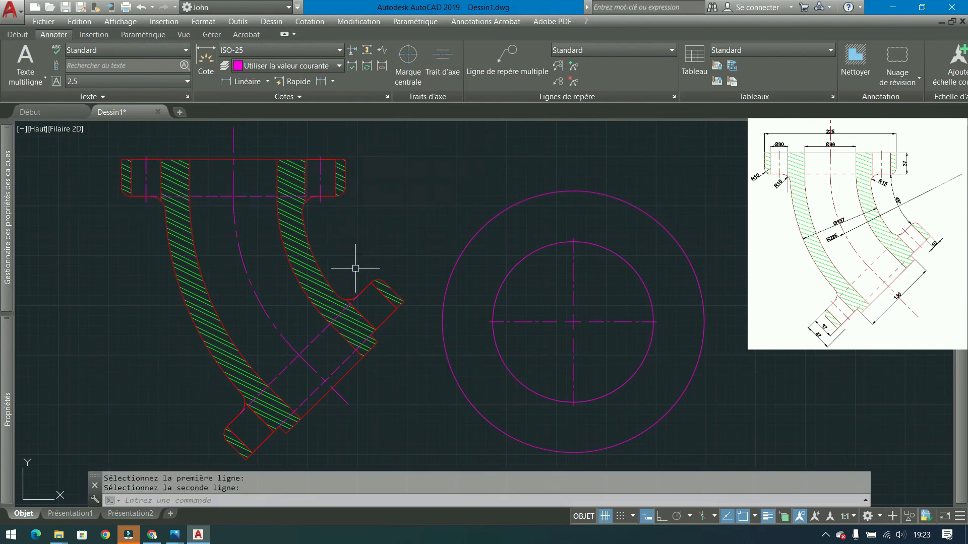
# - Add an automatic centreline between the side walls of each of the two bolt holes in the oblique lower flange
pyautogui.press('Return')
pyautogui.click(361, 317)
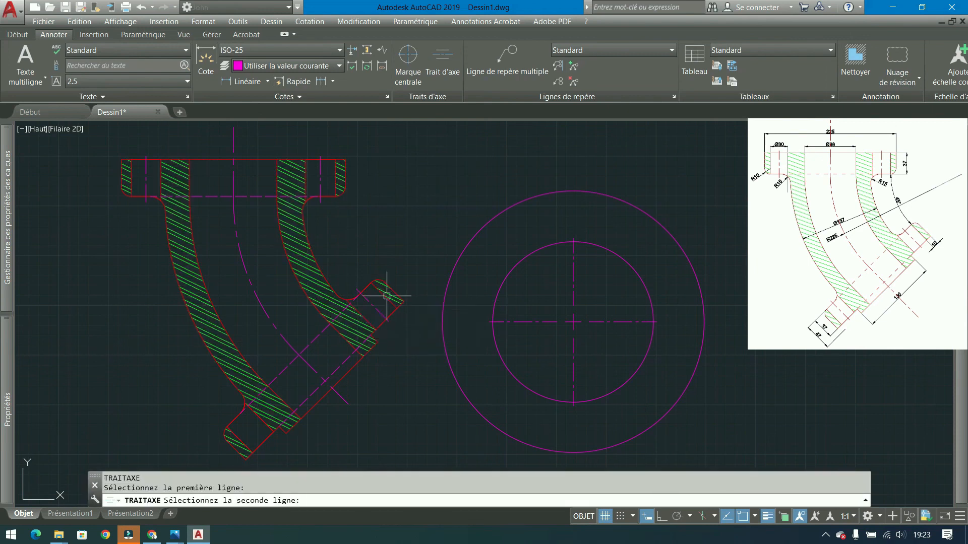
pyautogui.click(386, 296)
pyautogui.press('Return')
pyautogui.click(240, 438)
pyautogui.click(252, 410)
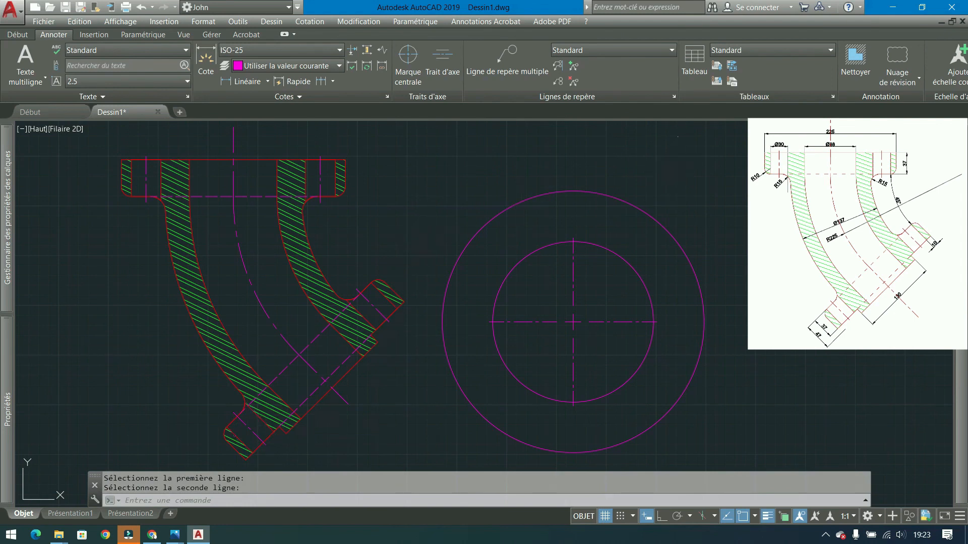
# - Erase the two concentric circles and their centre mark beside the elbow
pyautogui.click(642, 162)
pyautogui.click(495, 372)
pyautogui.press('Delete')
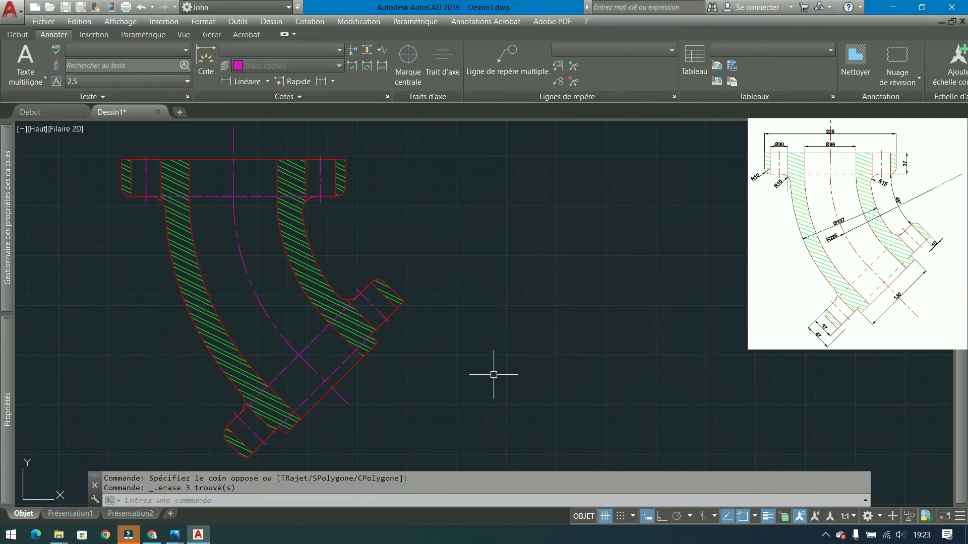
pyautogui.moveTo(418, 382); pyautogui.dragTo(434, 367, button='middle')
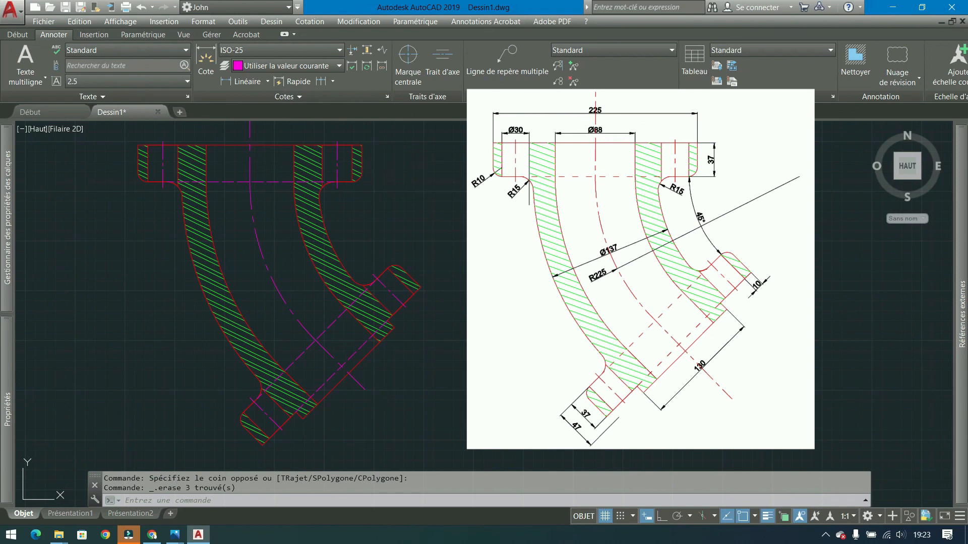
pyautogui.click(10, 36)
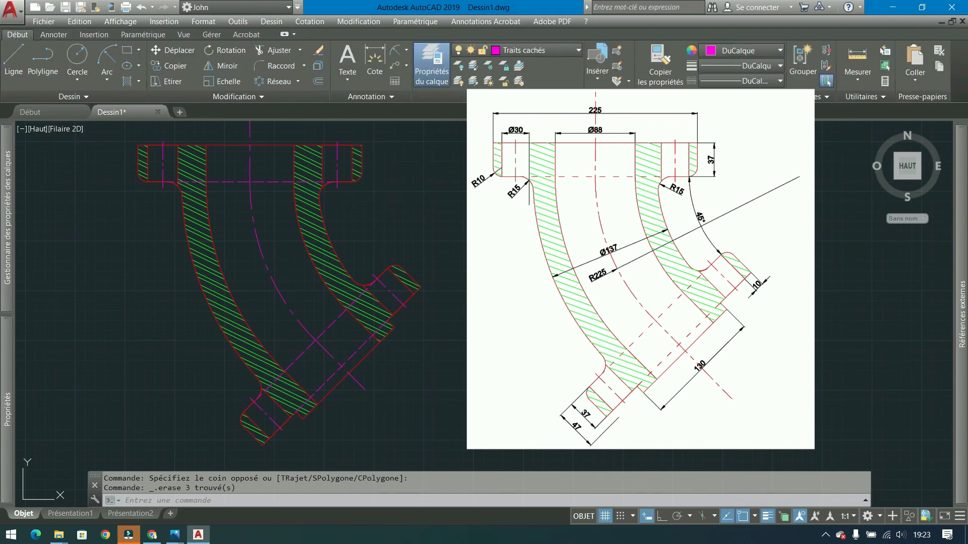
pyautogui.click(751, 81)
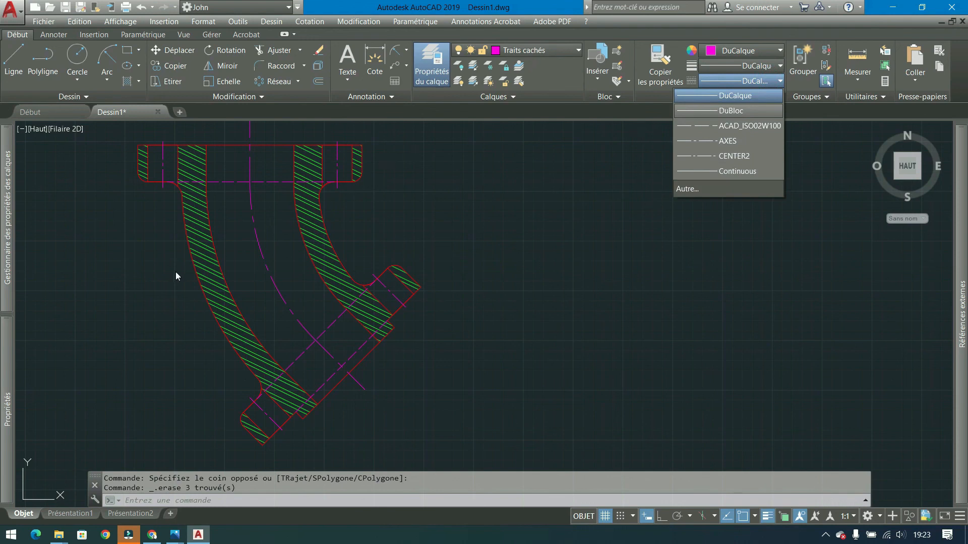
pyautogui.click(285, 267)
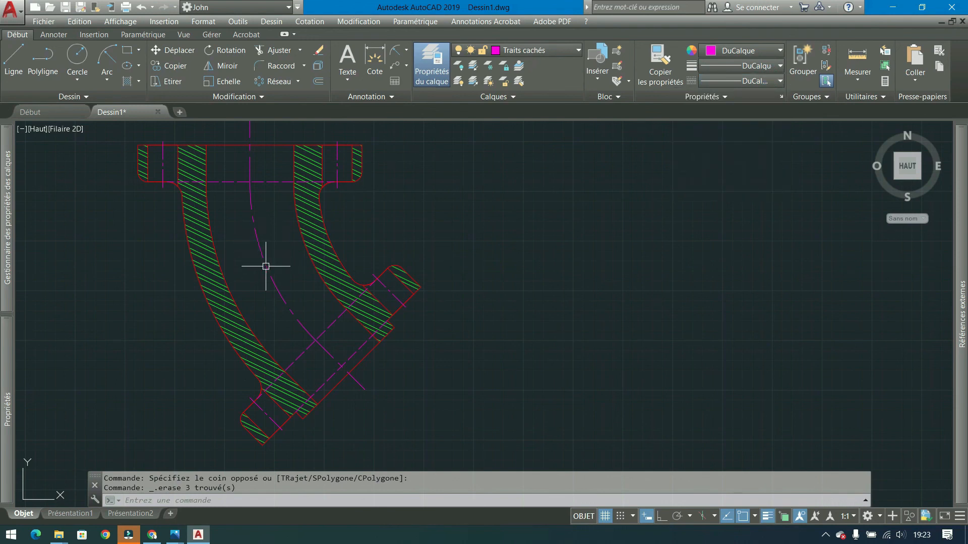
pyautogui.scroll(4, 266, 266)
pyautogui.scroll(-2, 268, 271)
pyautogui.moveTo(277, 274); pyautogui.dragTo(370, 180, button='middle')
pyautogui.scroll(-3, 339, 192)
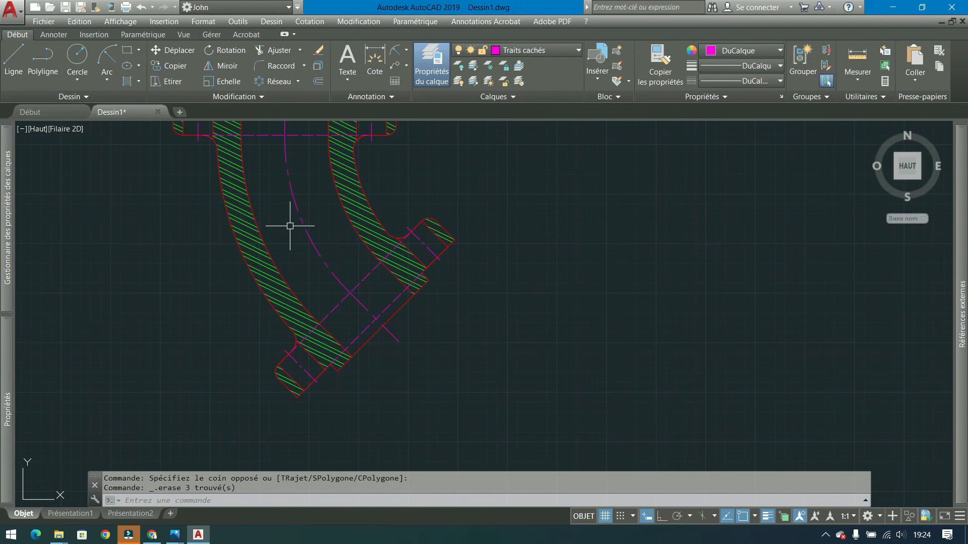
pyautogui.moveTo(290, 226)
pyautogui.mouseDown(button='middle')
pyautogui.moveTo(303, 222)
pyautogui.moveTo(294, 296)
pyautogui.moveTo(314, 294)
pyautogui.mouseUp(button='middle')
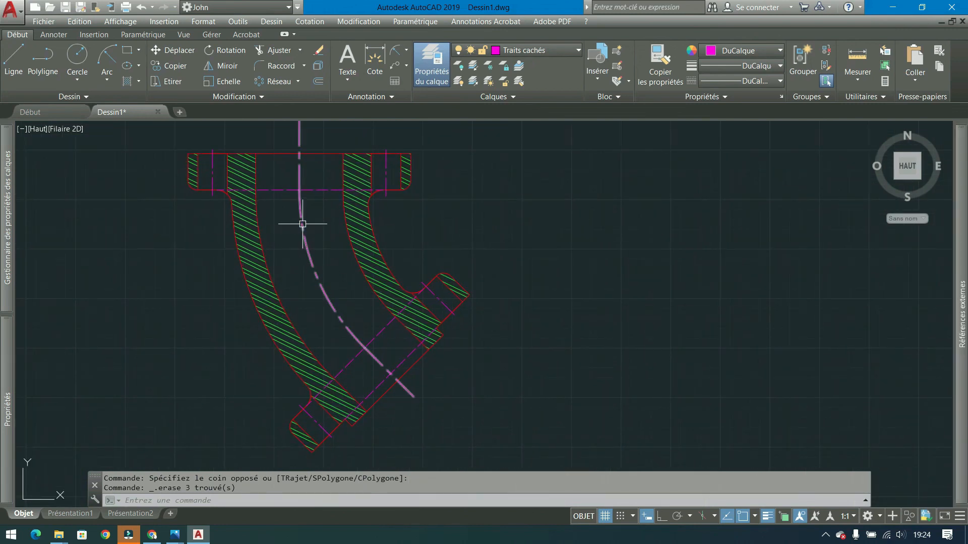